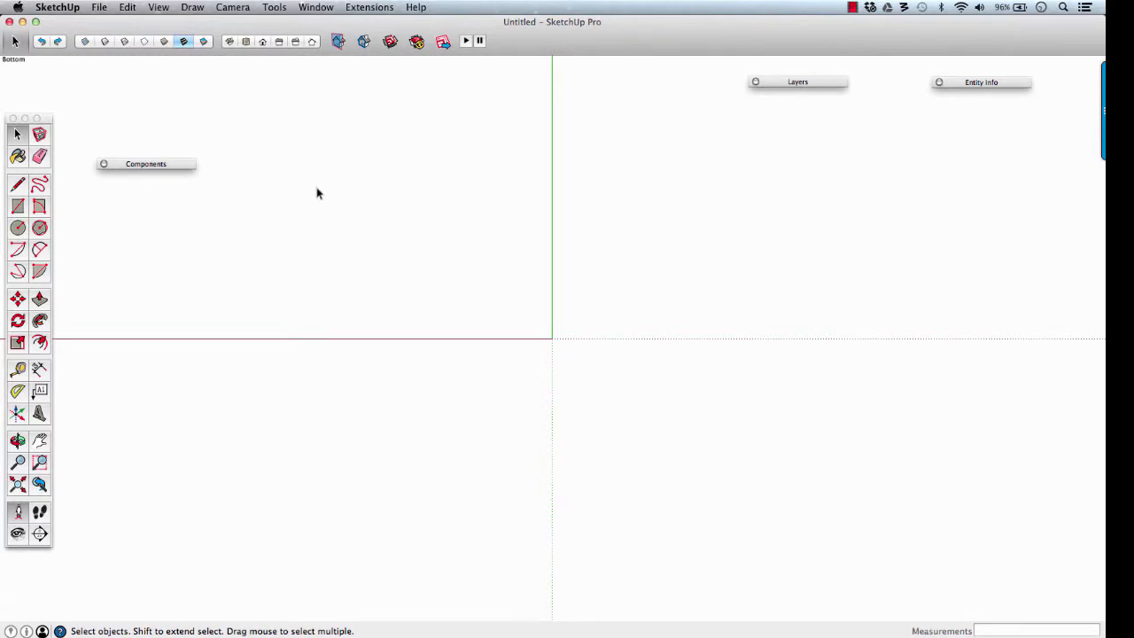
Open the keyboard shortcut preferences and move the preferences window up into full view.
key(super+1)
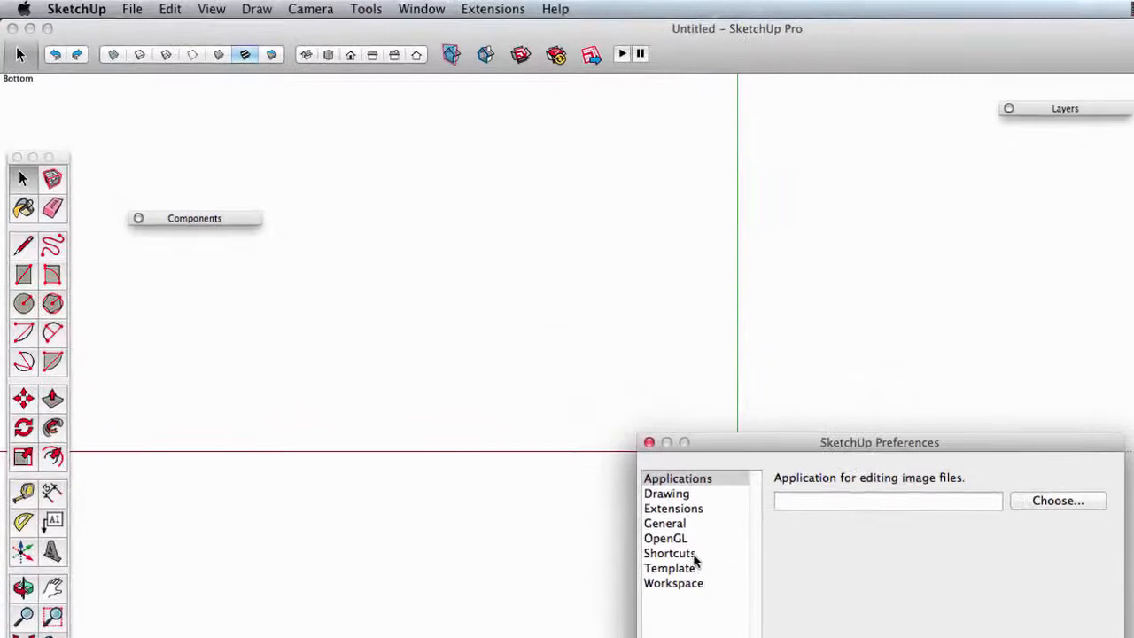
click(522, 420)
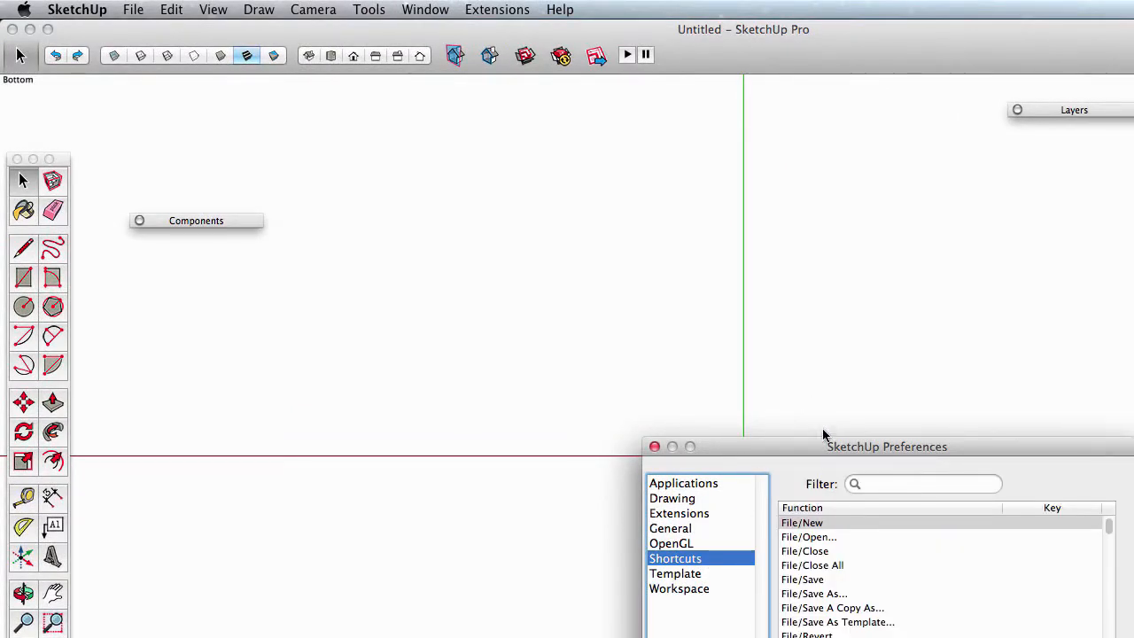
drag(813, 443, 626, 217)
Filter the shortcut functions by "hide" and select Edit/Hide to check its assigned key.
click(710, 255)
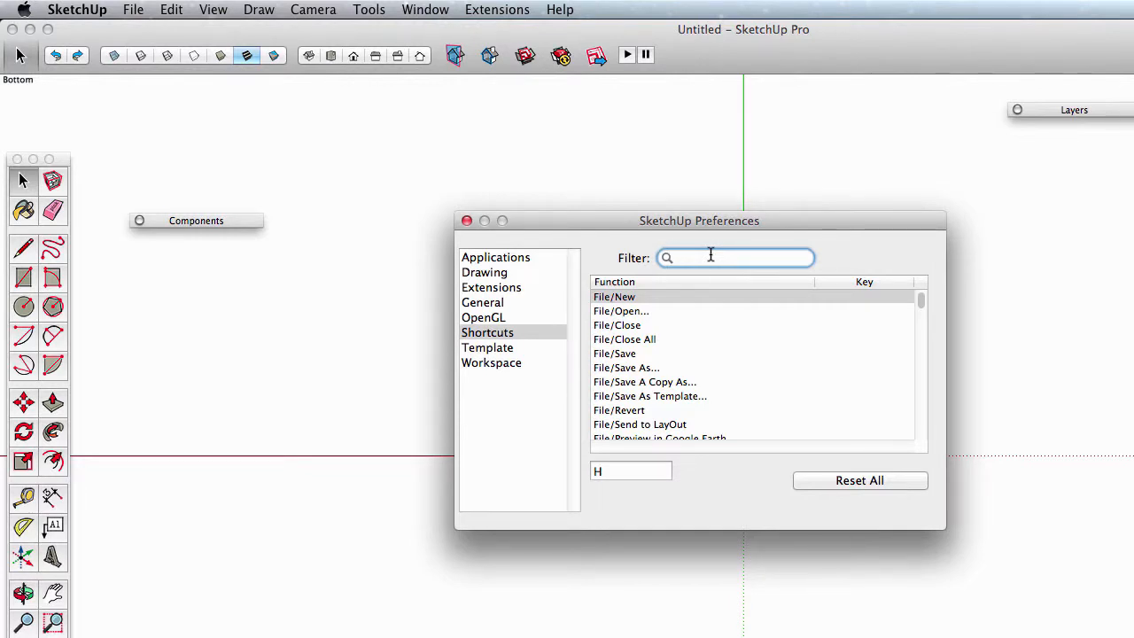
key(Down)
text(hi)
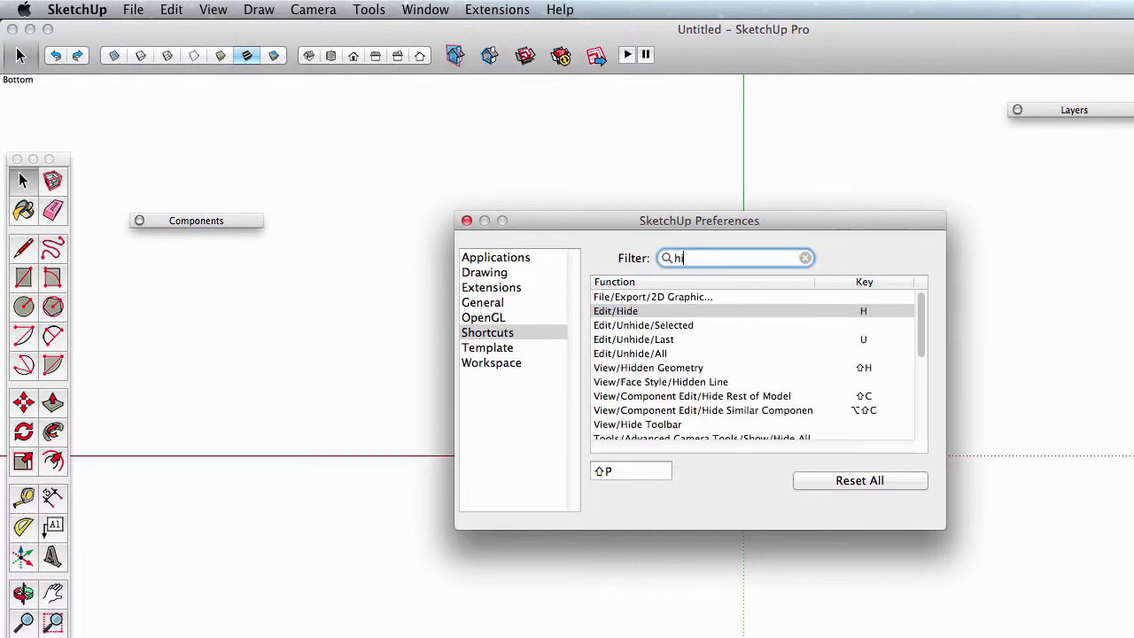
text(de)
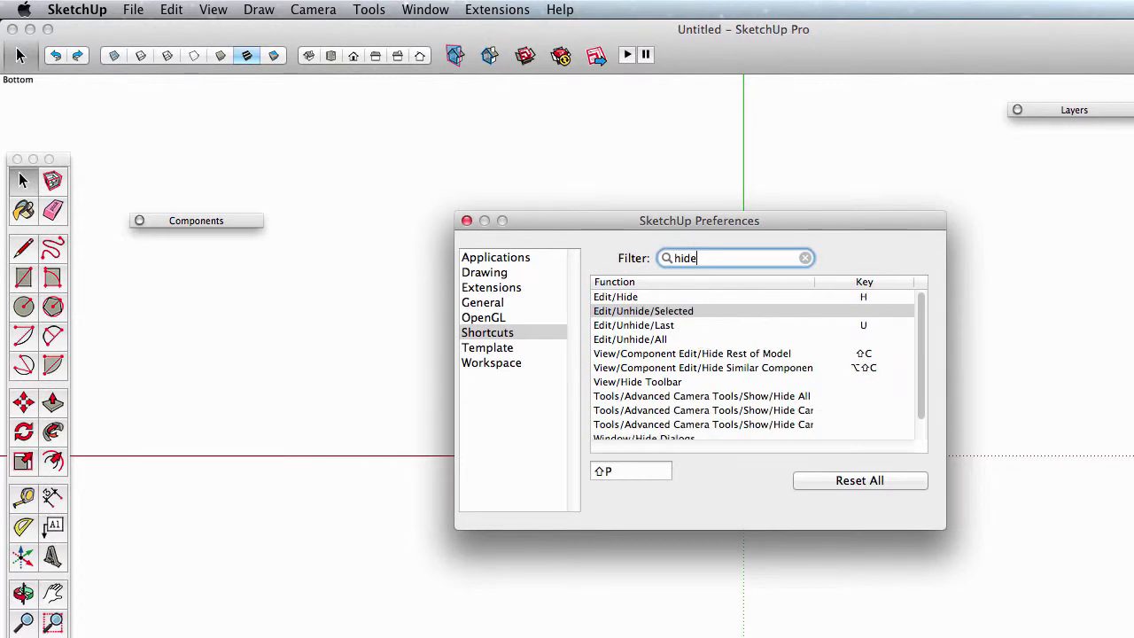
click(645, 296)
click(620, 472)
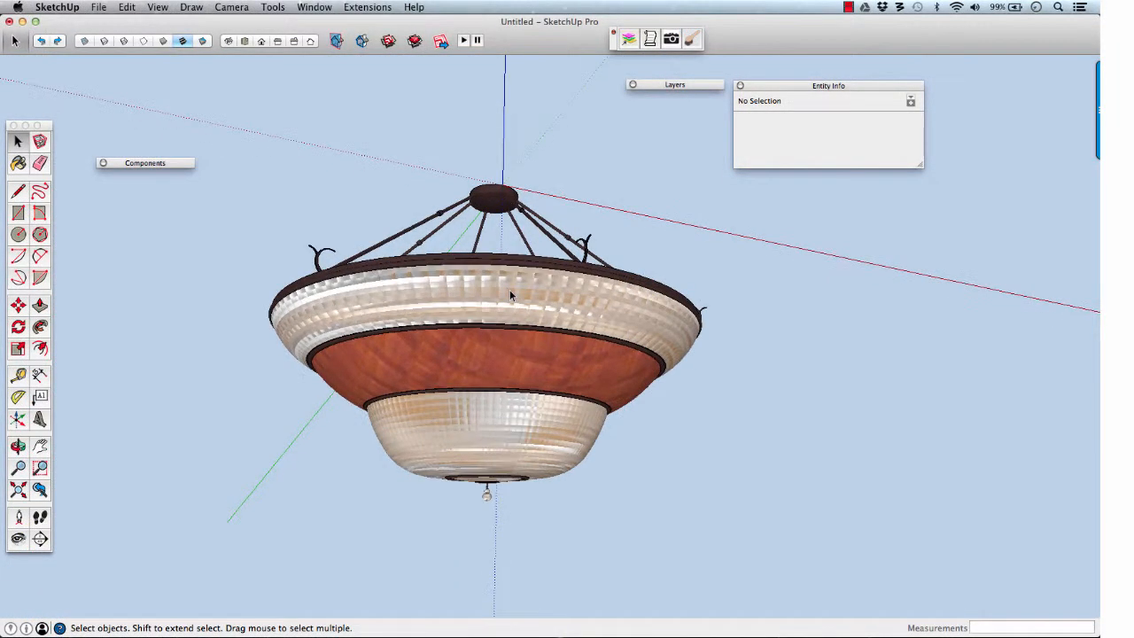
Examine the chandelier from below and from the side, including the dense geometry around its bottom finial.
middle_drag(509, 295, 580, 164)
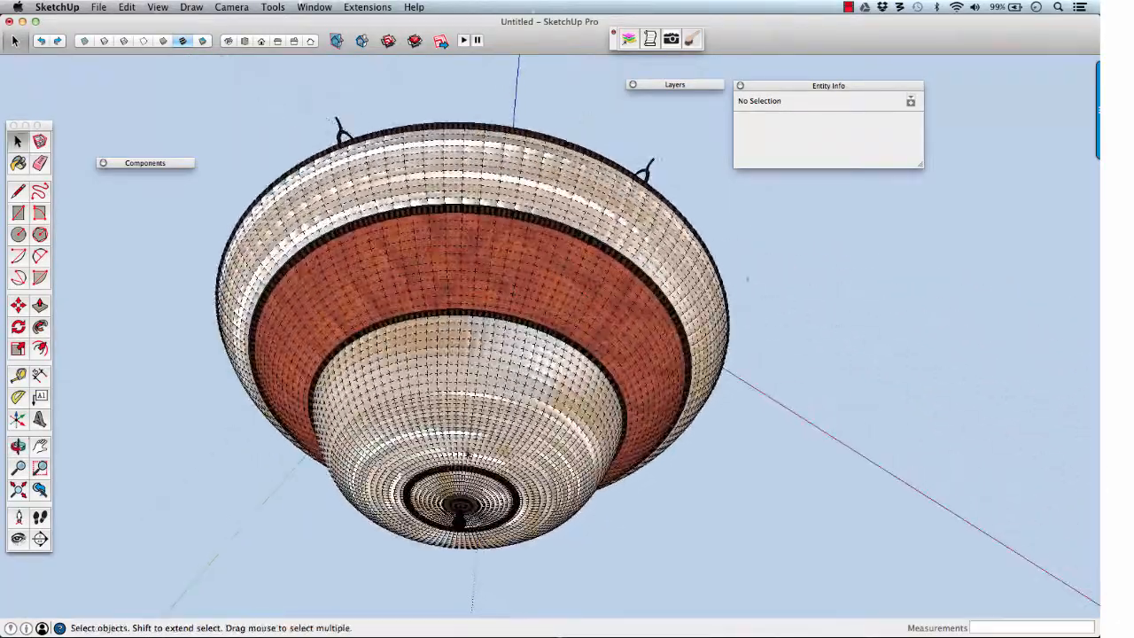
scroll(466, 500, up, 10)
scroll(483, 465, up, 3)
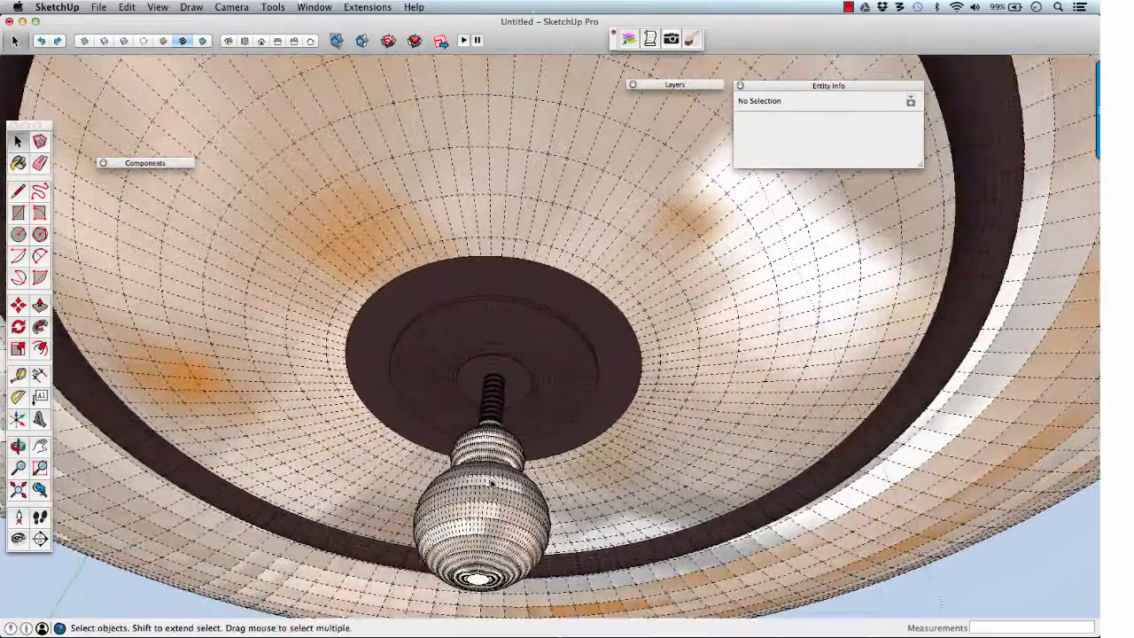
scroll(483, 465, down, 10)
scroll(483, 465, down, 10)
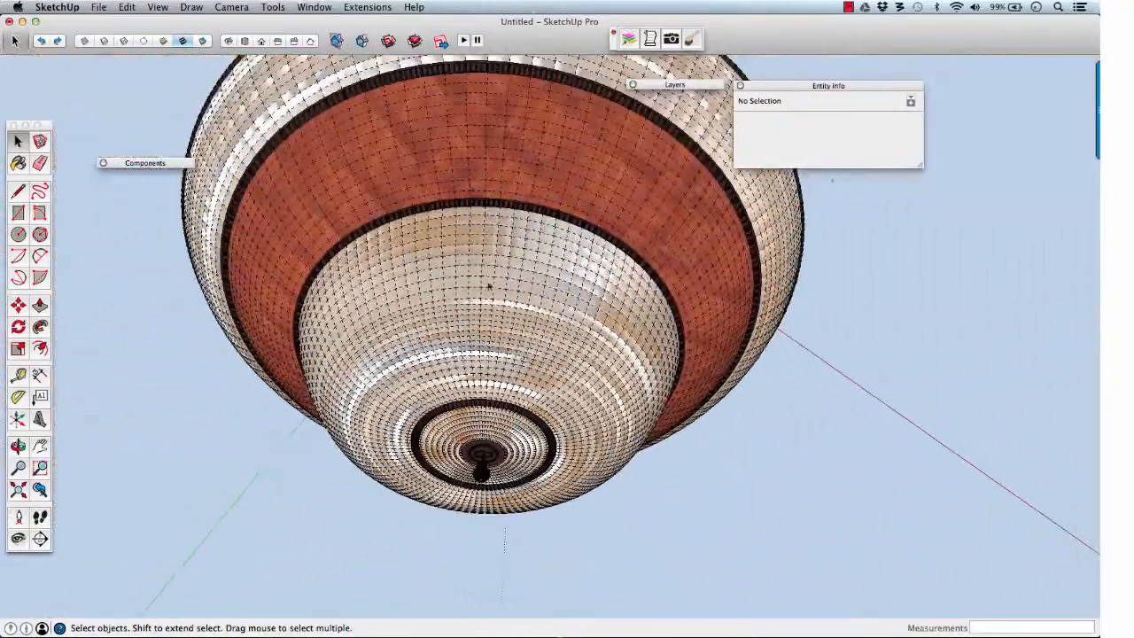
middle_drag(483, 465, 485, 353)
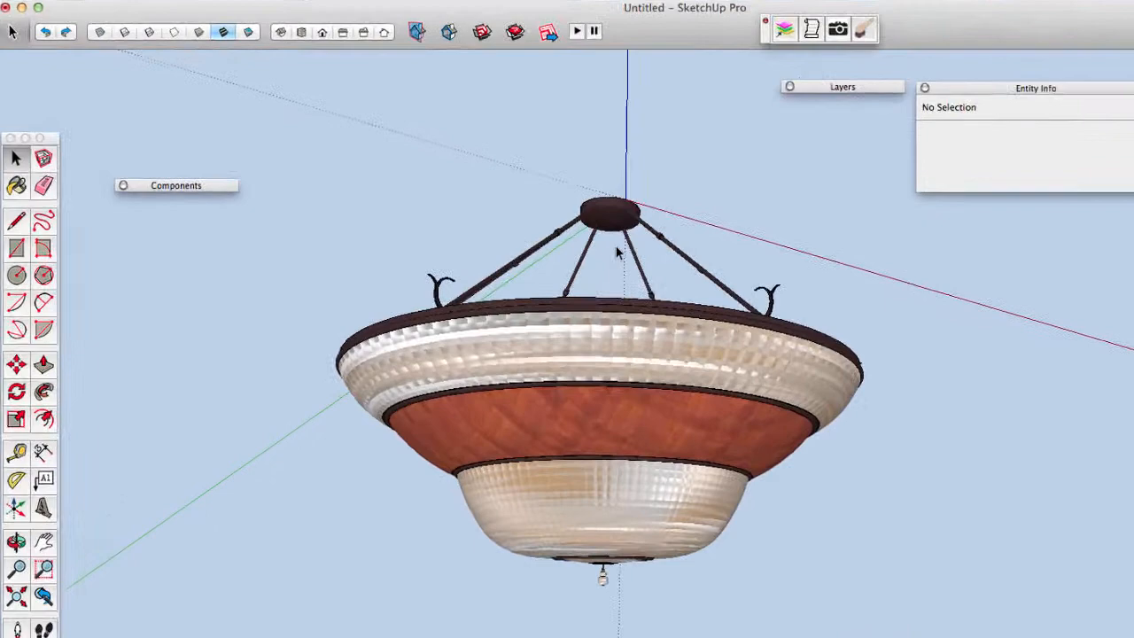
middle_drag(618, 252, 448, 252)
Draw a rectangle across the middle of the chandelier in the top view, centred roughly on its ceiling canopy.
click(322, 29)
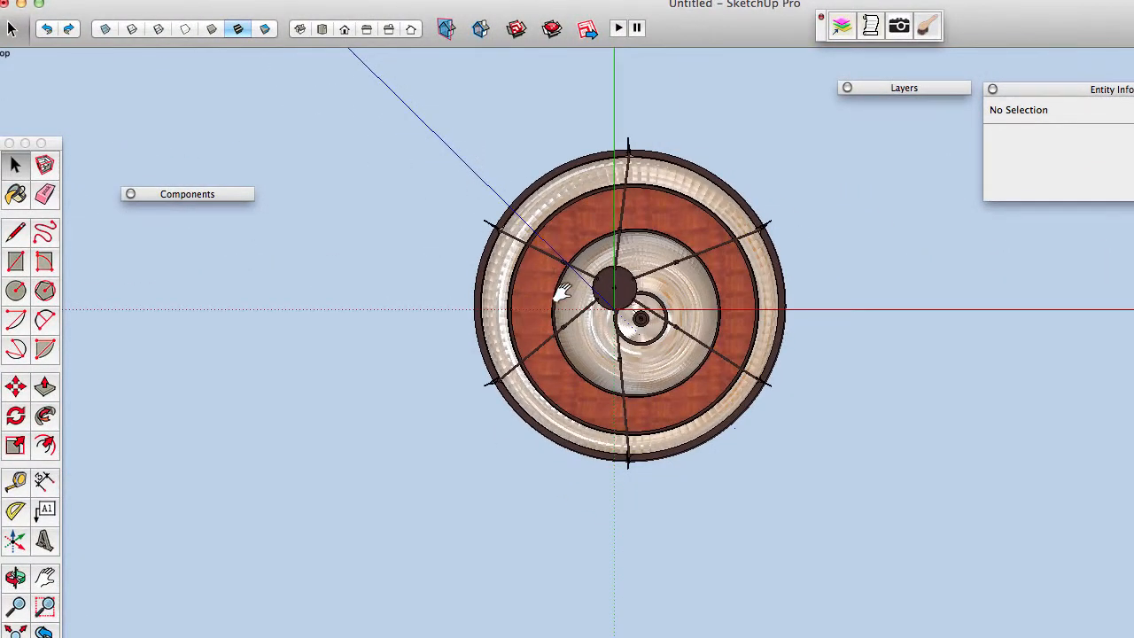
shift+middle_drag(563, 292, 664, 394)
key(r)
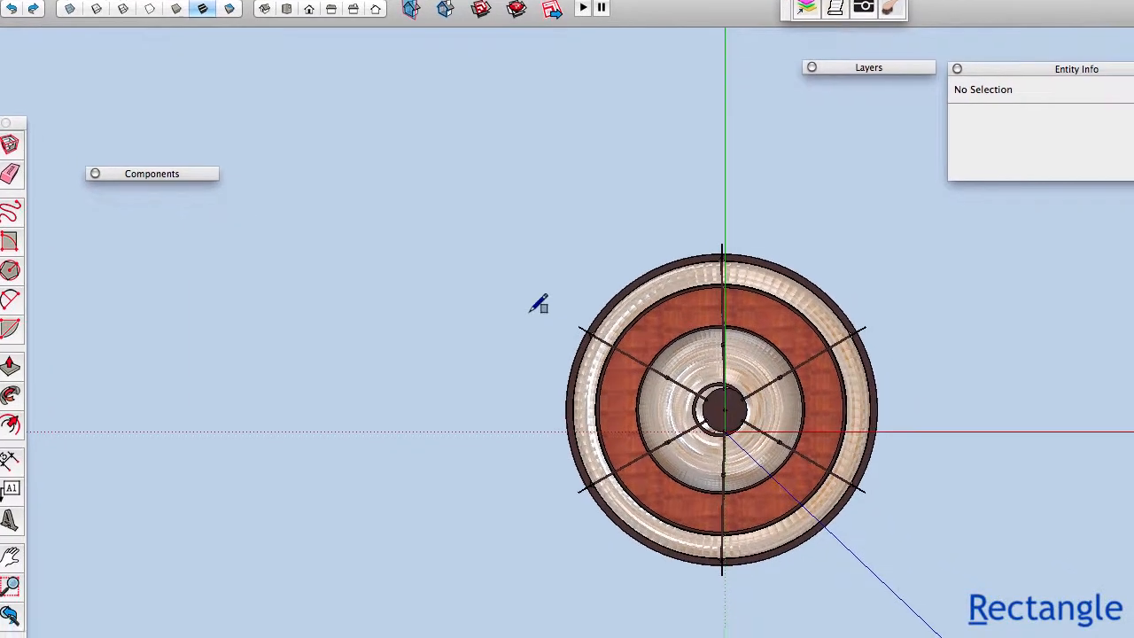
click(543, 357)
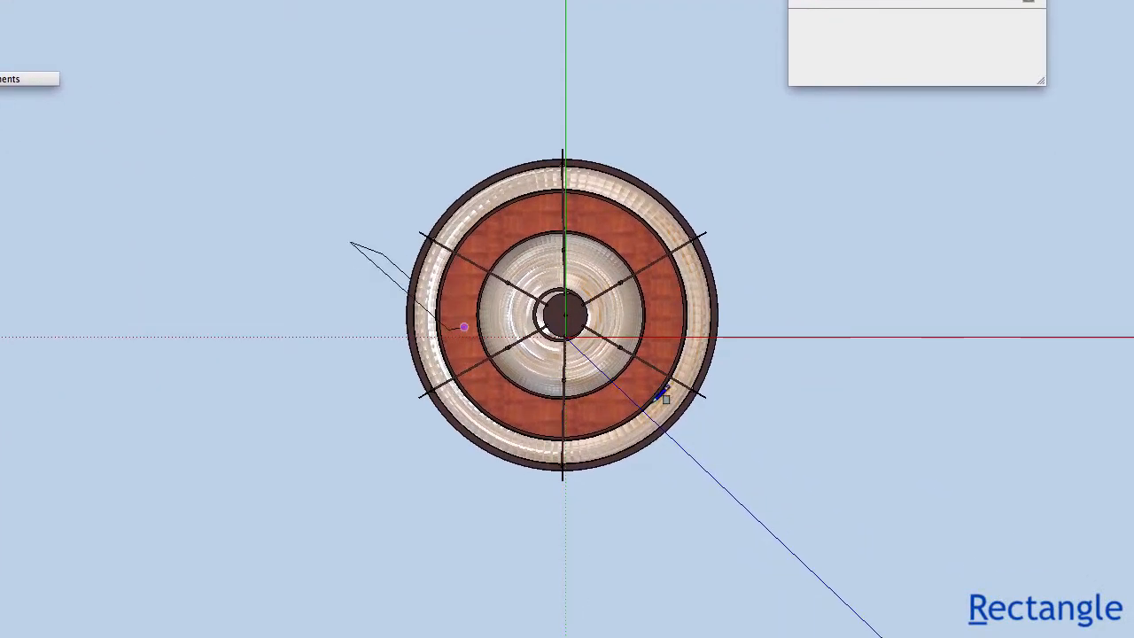
click(813, 418)
Push/Pull the rectangle downward into a box reaching into the chandelier's bowl.
middle_drag(744, 405, 794, 51)
key(p)
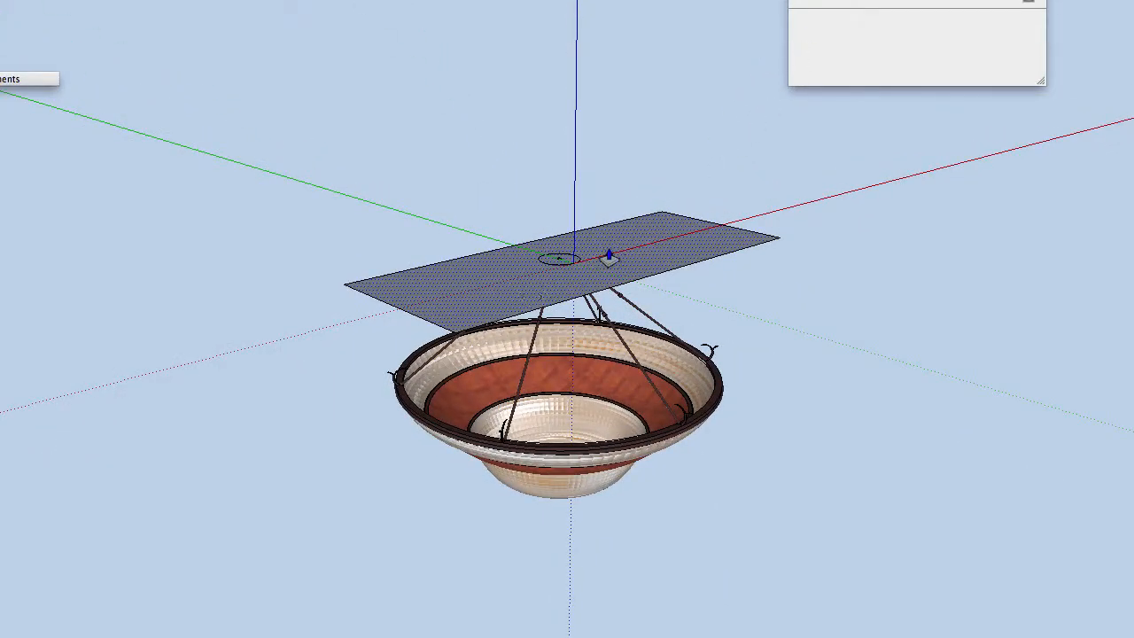
drag(493, 291, 409, 471)
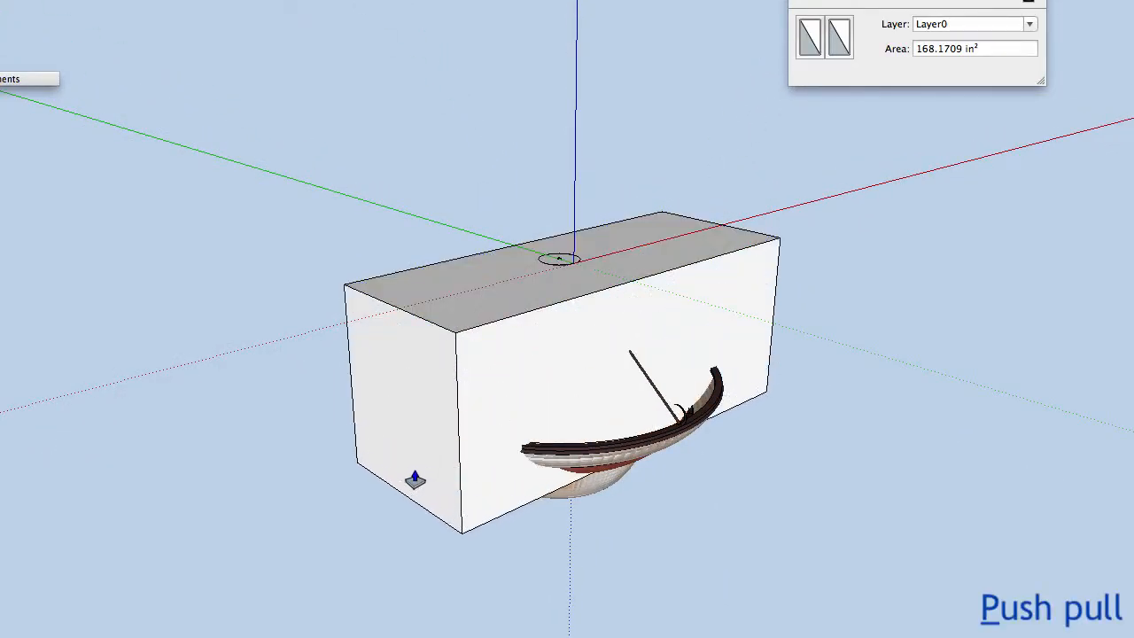
Select the whole box and move it straight down until it sits below the chandelier.
key(space)
triple_click(417, 421)
middle_drag(416, 427, 744, 288)
scroll(745, 288, down, 2)
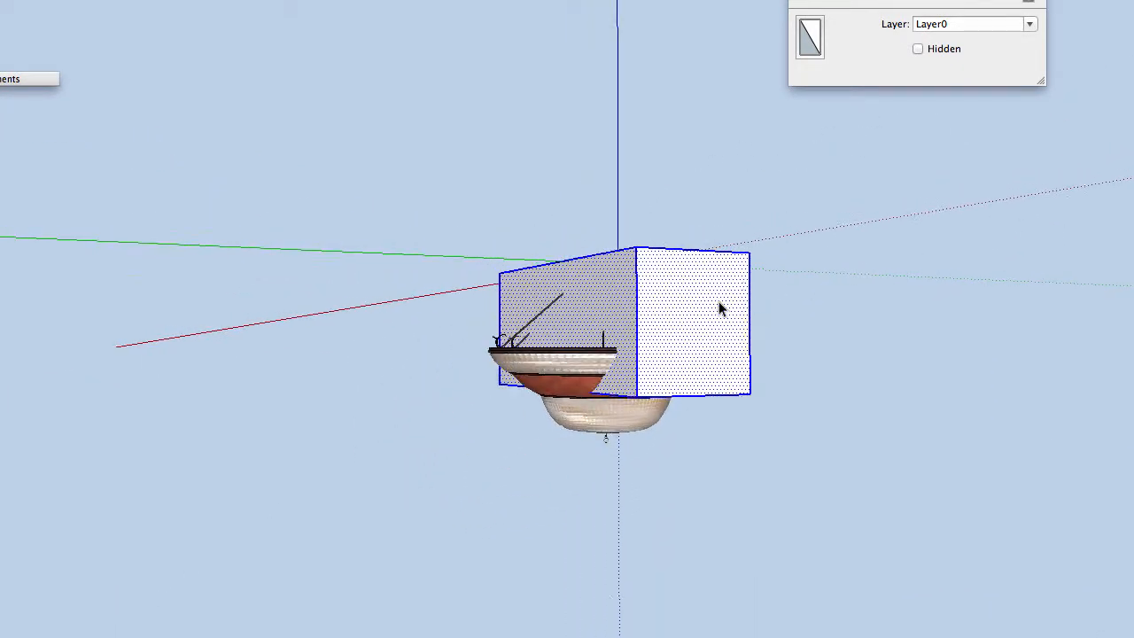
drag(699, 279, 696, 529)
Place a section plane parallel to the box's end face, locking its direction and positioning it at the centre of the canopy.
middle_drag(603, 207, 356, 310)
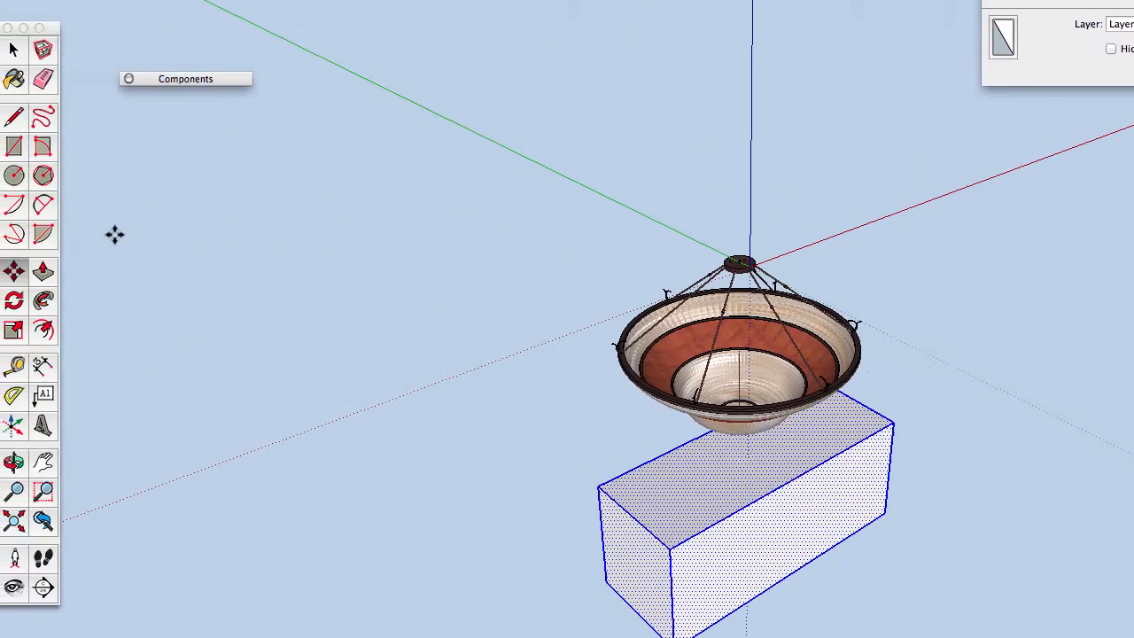
click(46, 588)
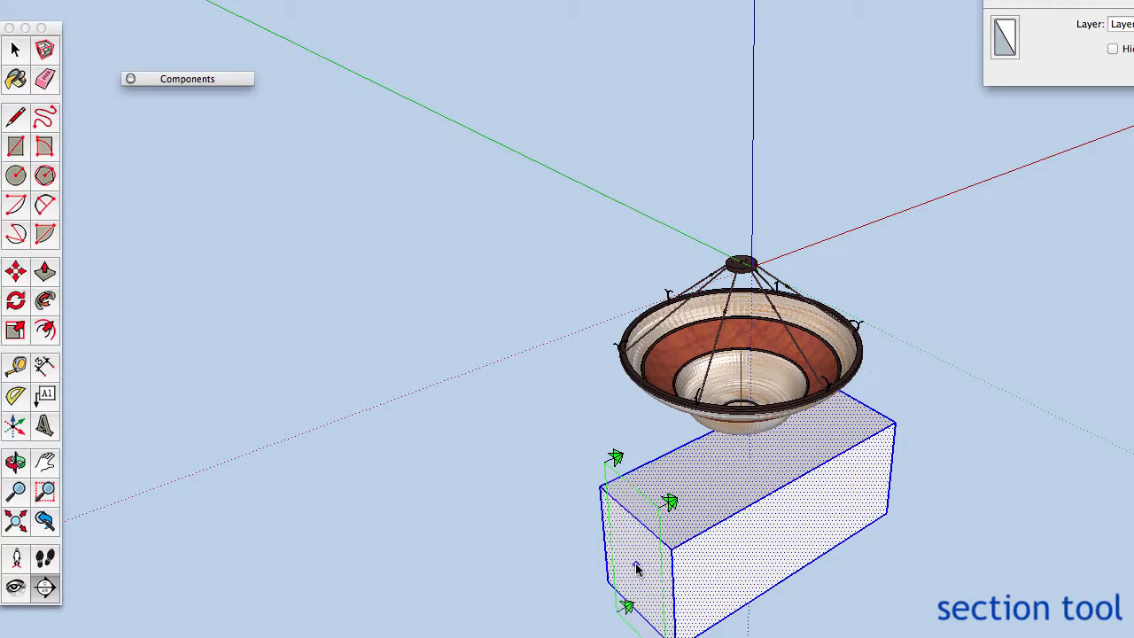
shift+scroll(744, 269, up, 3)
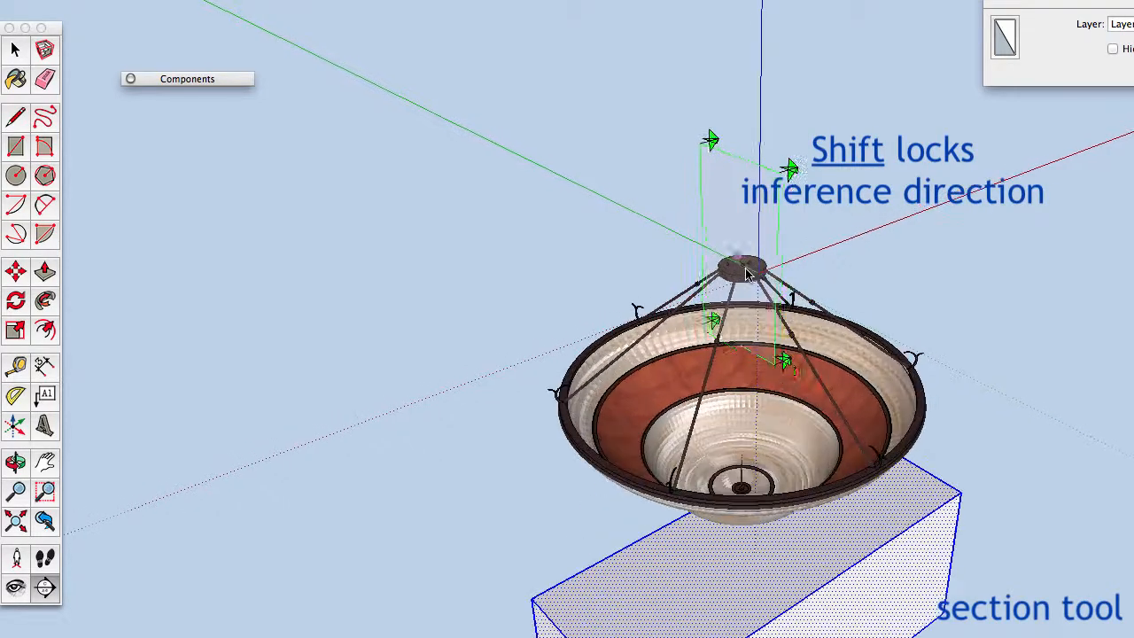
shift+scroll(745, 270, up, 6)
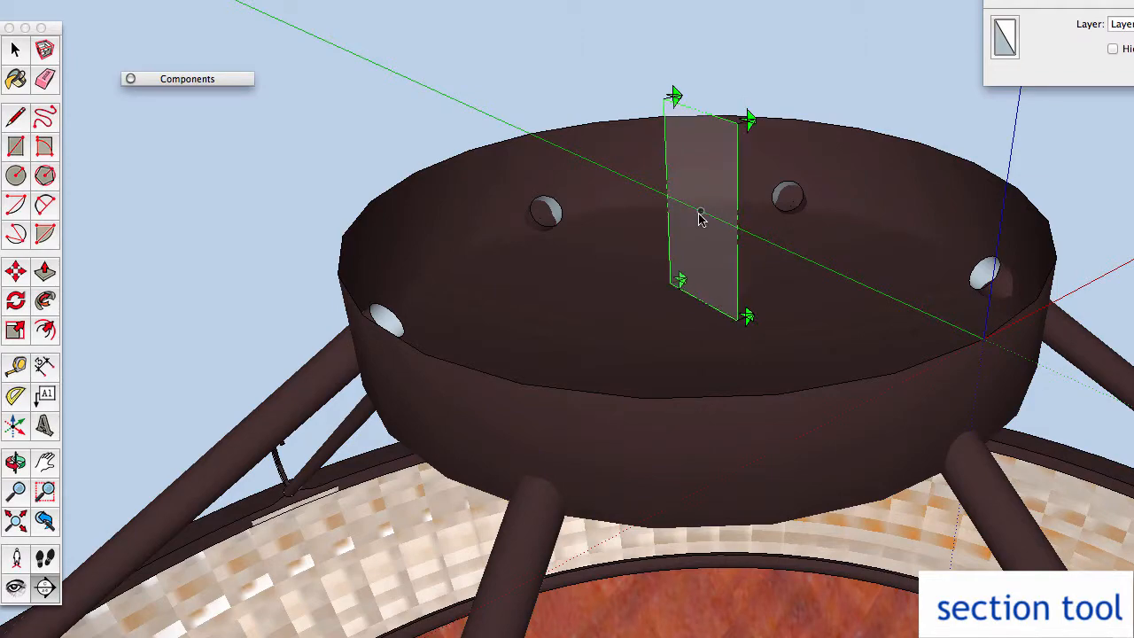
click(701, 217)
Create a group from the section plane's slice, and turn off the display of section planes and section cuts.
scroll(696, 212, down, 10)
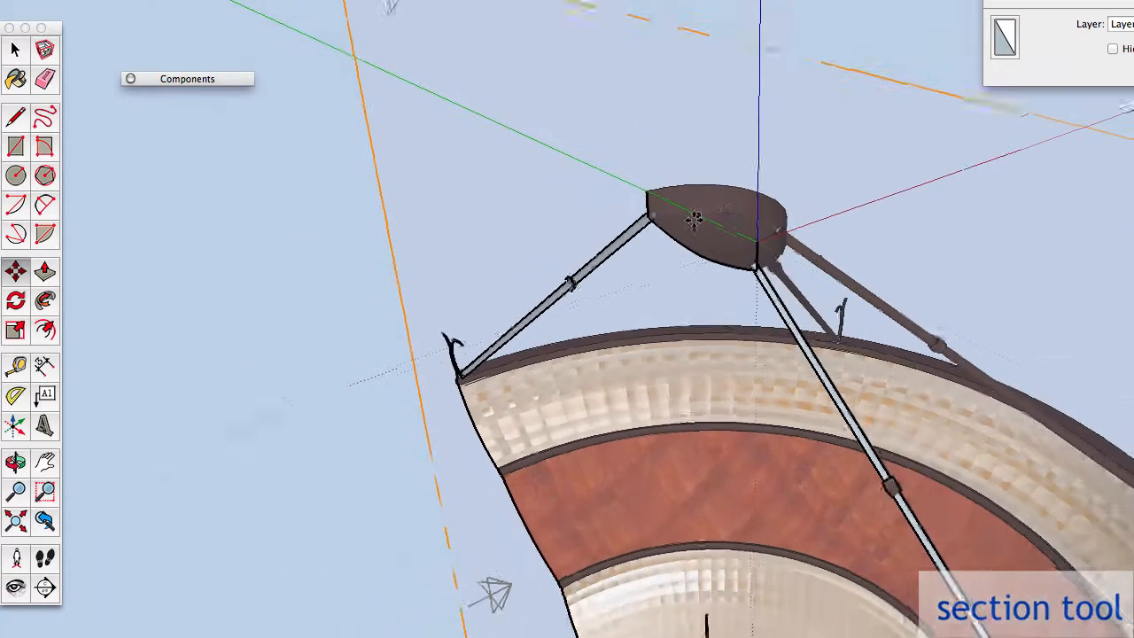
scroll(696, 222, down, 2)
middle_drag(696, 222, 780, 281)
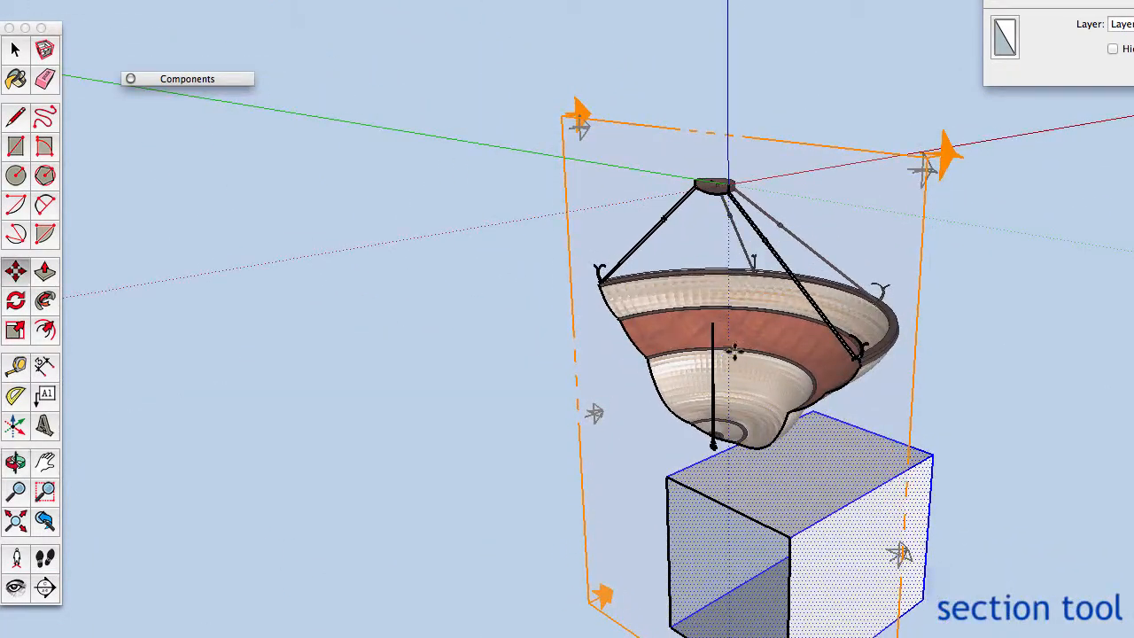
right_click(836, 184)
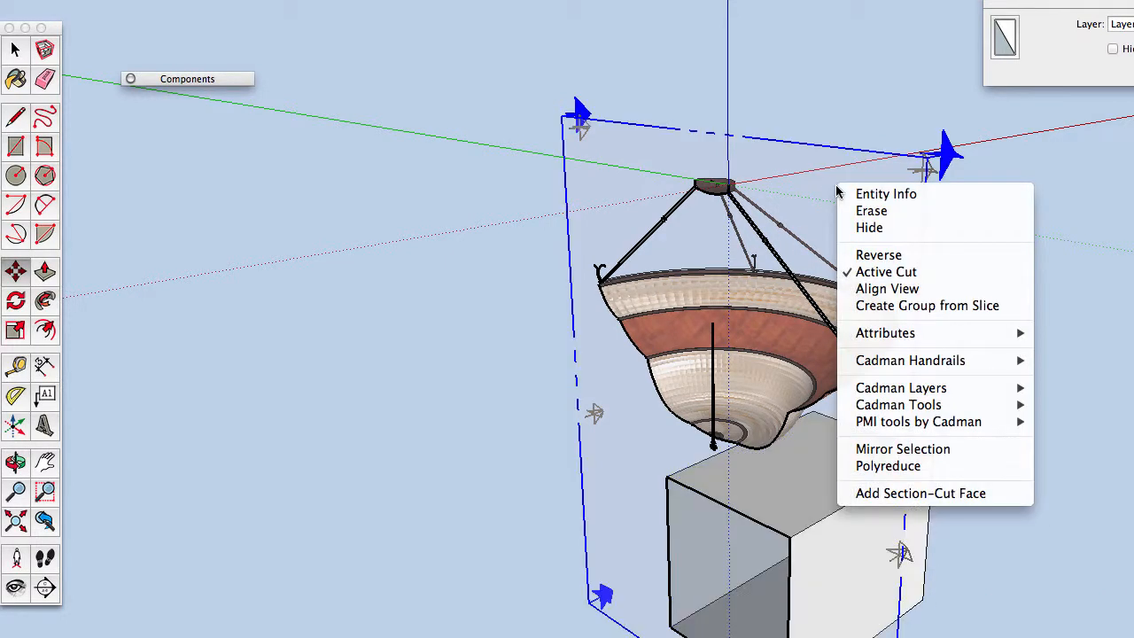
click(903, 306)
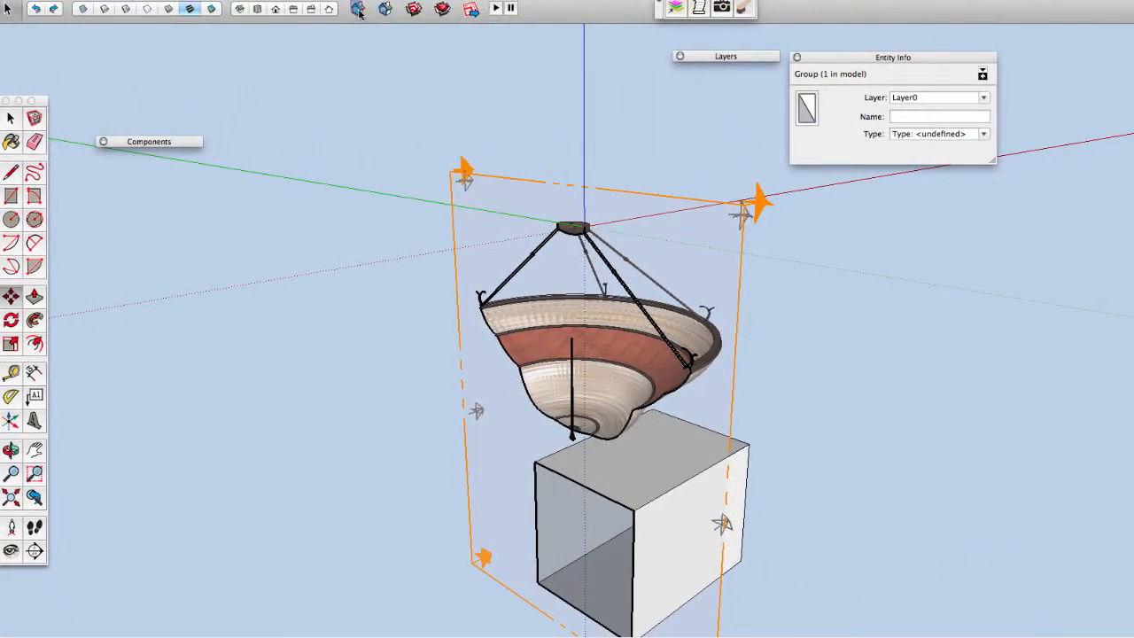
click(359, 11)
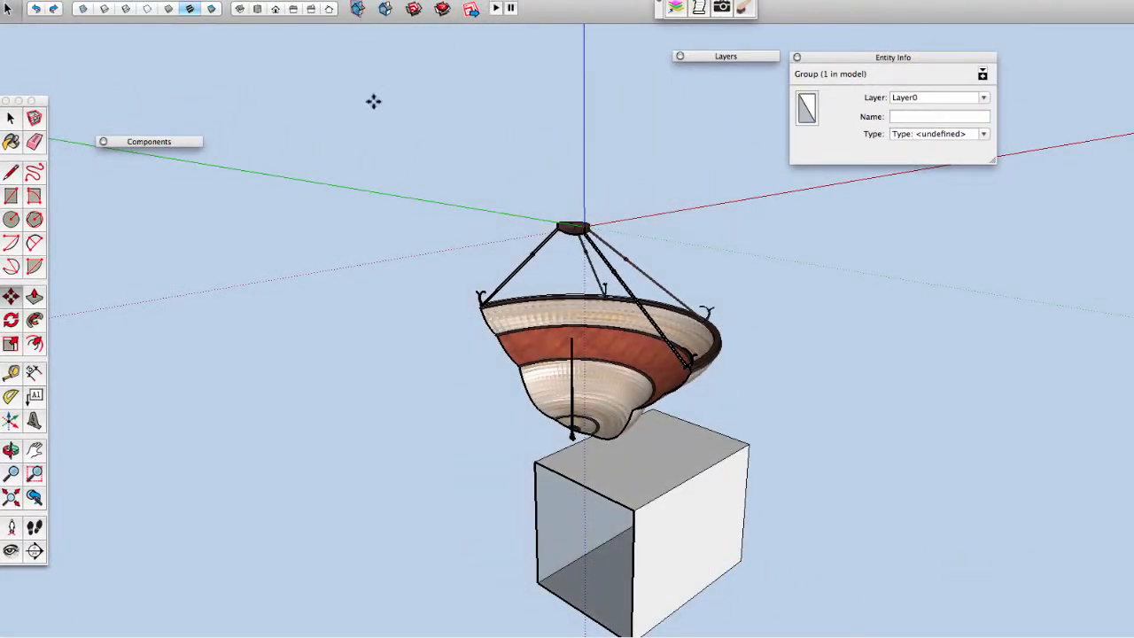
click(387, 11)
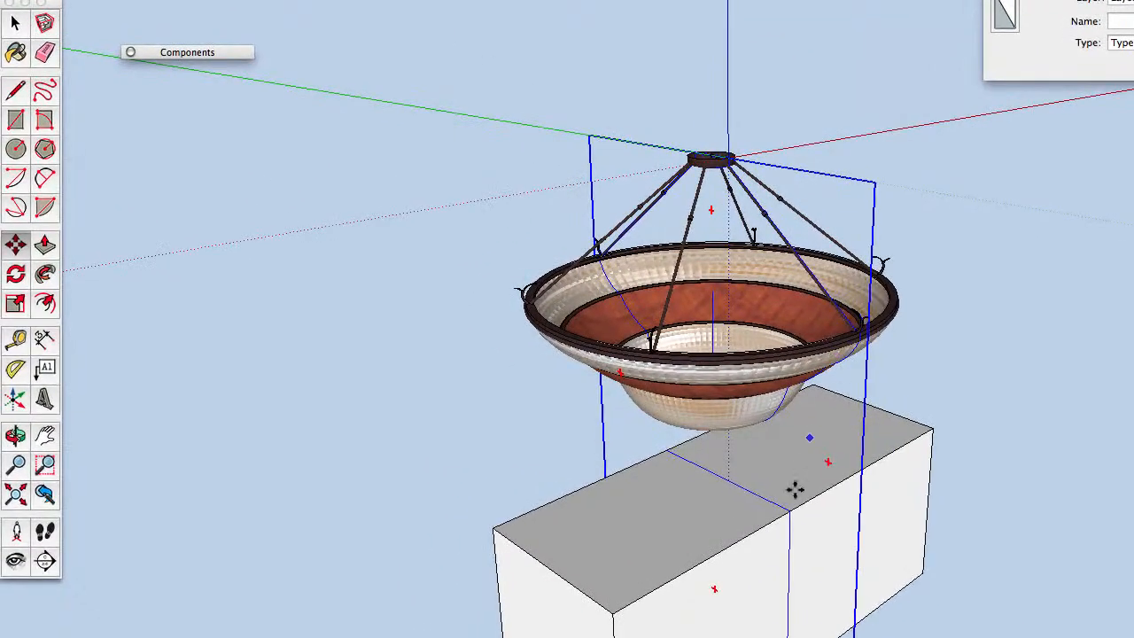
Move the slice group along the red axis until it is clear of the chandelier and box, and deselect it.
middle_drag(762, 528, 732, 428)
scroll(736, 429, down, 3)
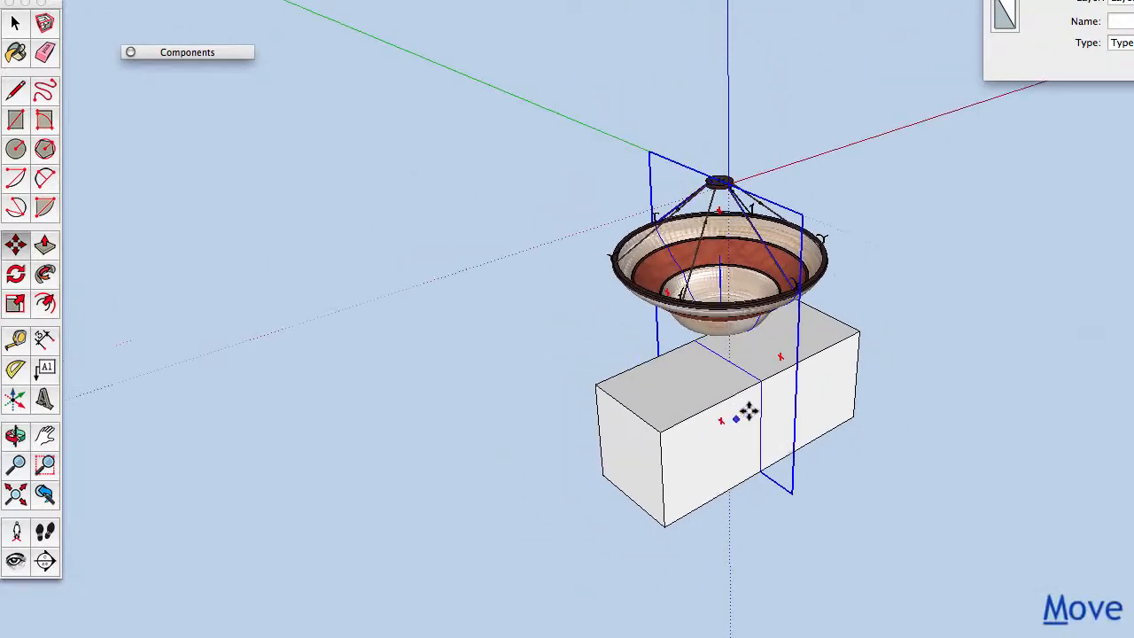
drag(780, 378, 977, 266)
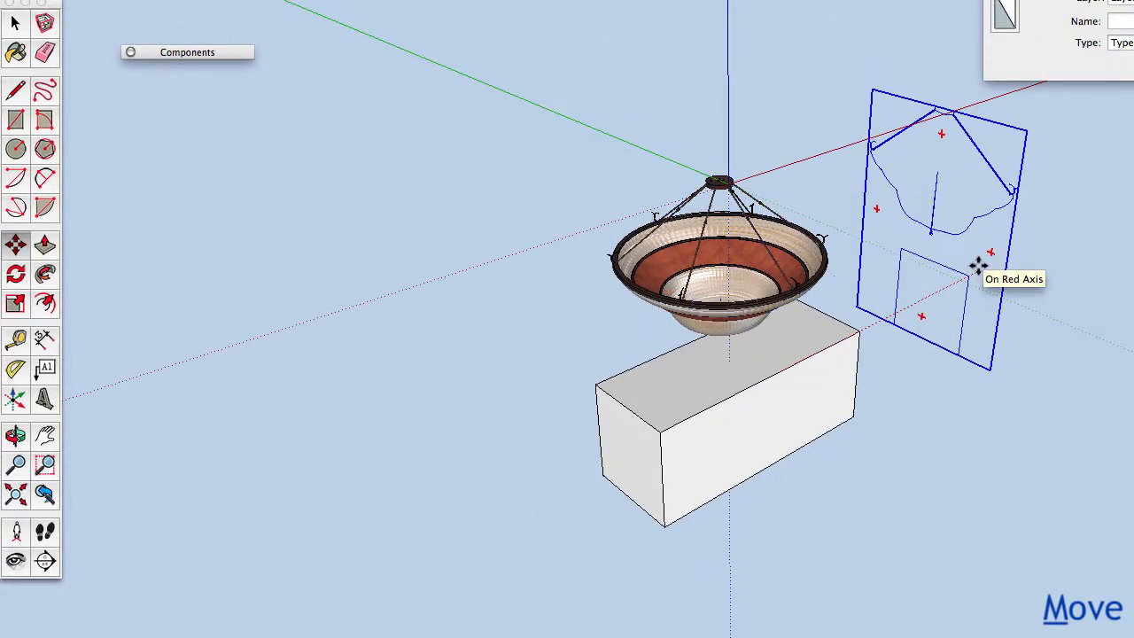
key(Return)
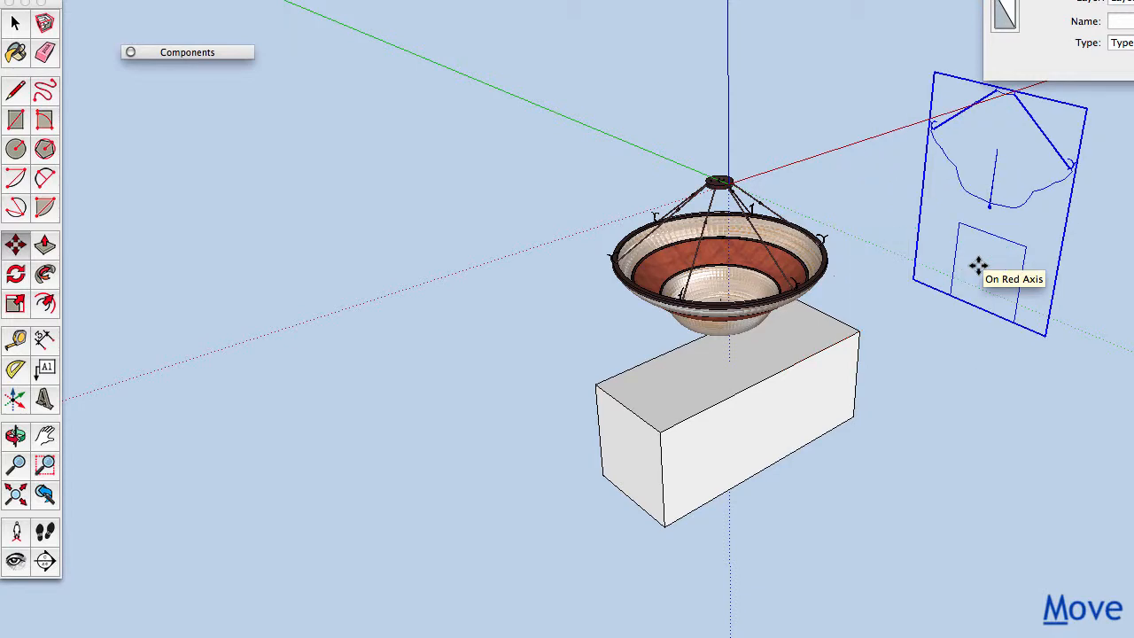
key(space)
click(914, 322)
Trace the slice's bottom finial with straight lines, starting across its stem at the bowl and running down one side to the small bulge.
middle_drag(975, 255, 864, 329)
scroll(858, 295, up, 6)
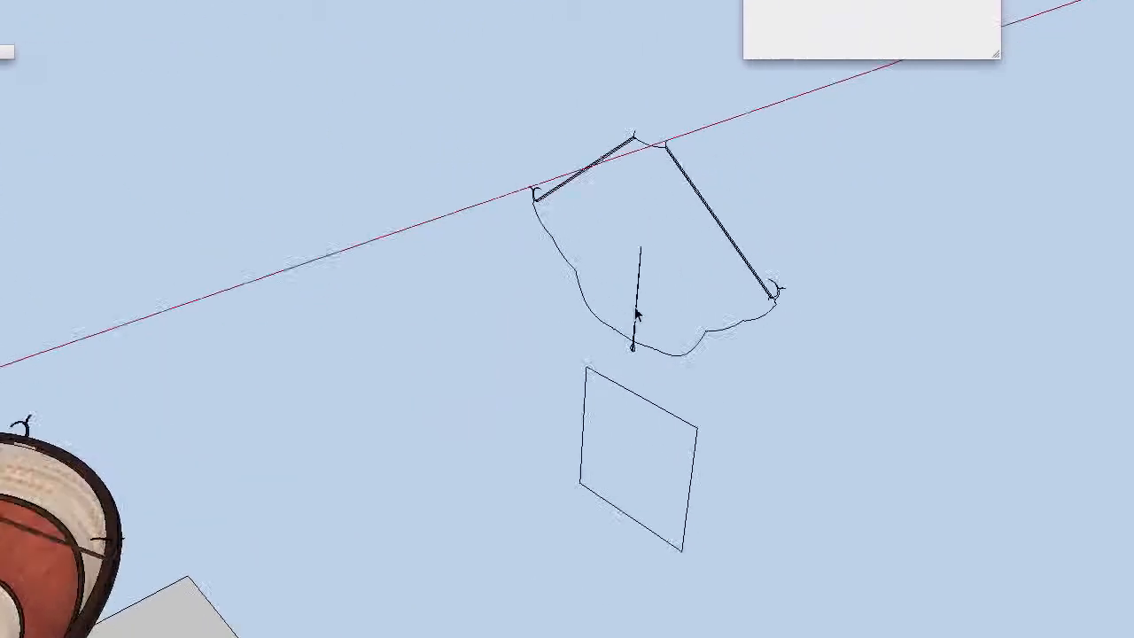
scroll(586, 388, up, 8)
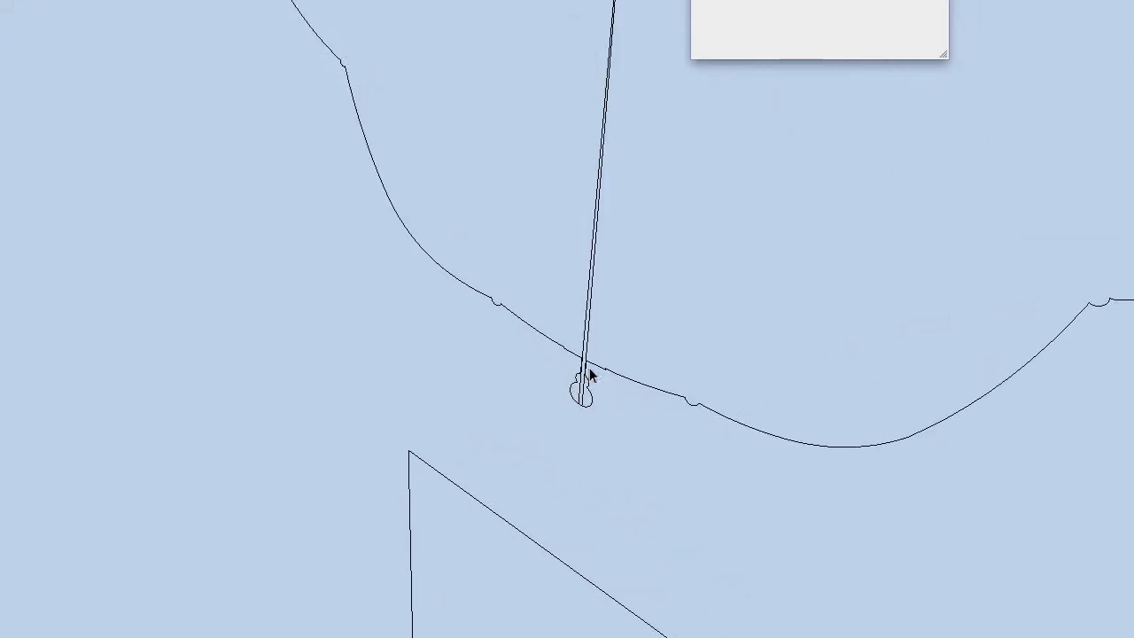
middle_drag(588, 363, 587, 351)
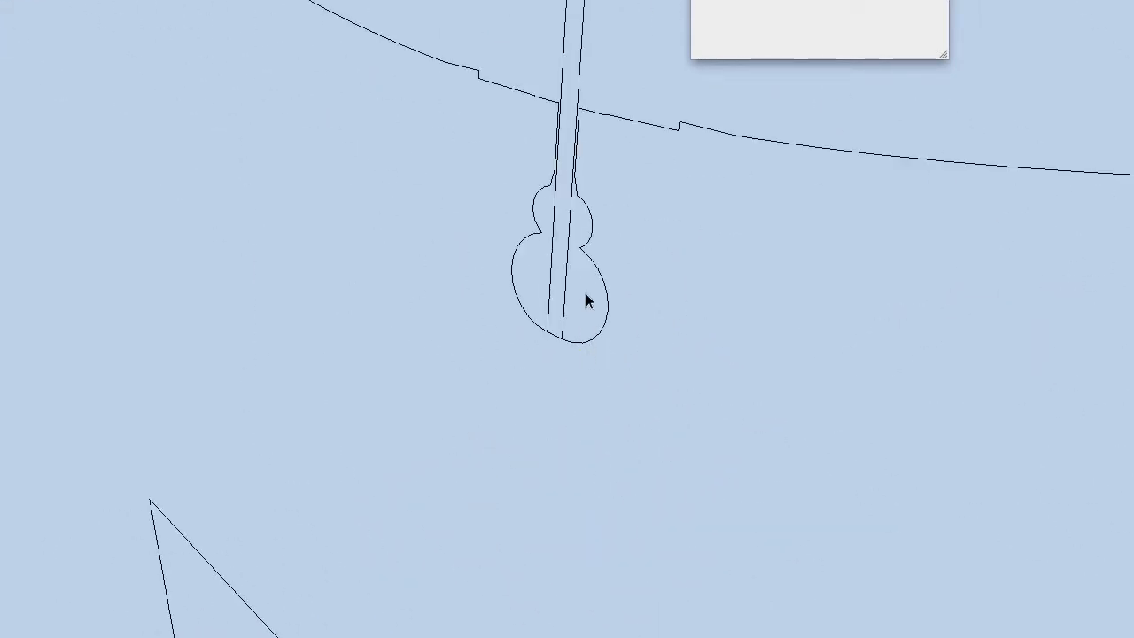
key(l)
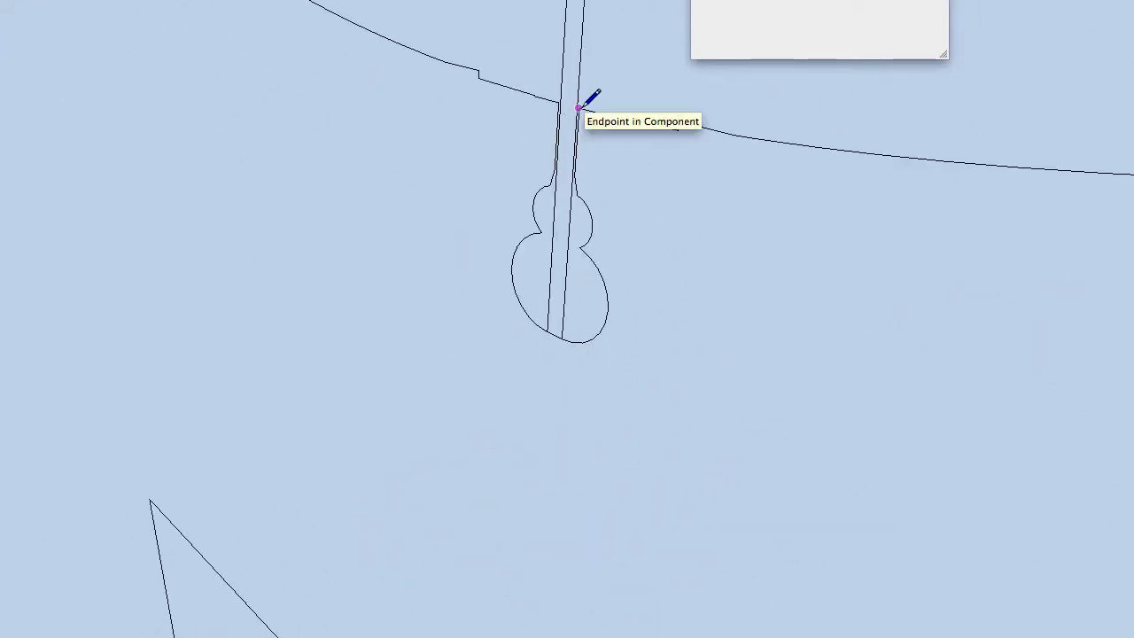
click(577, 107)
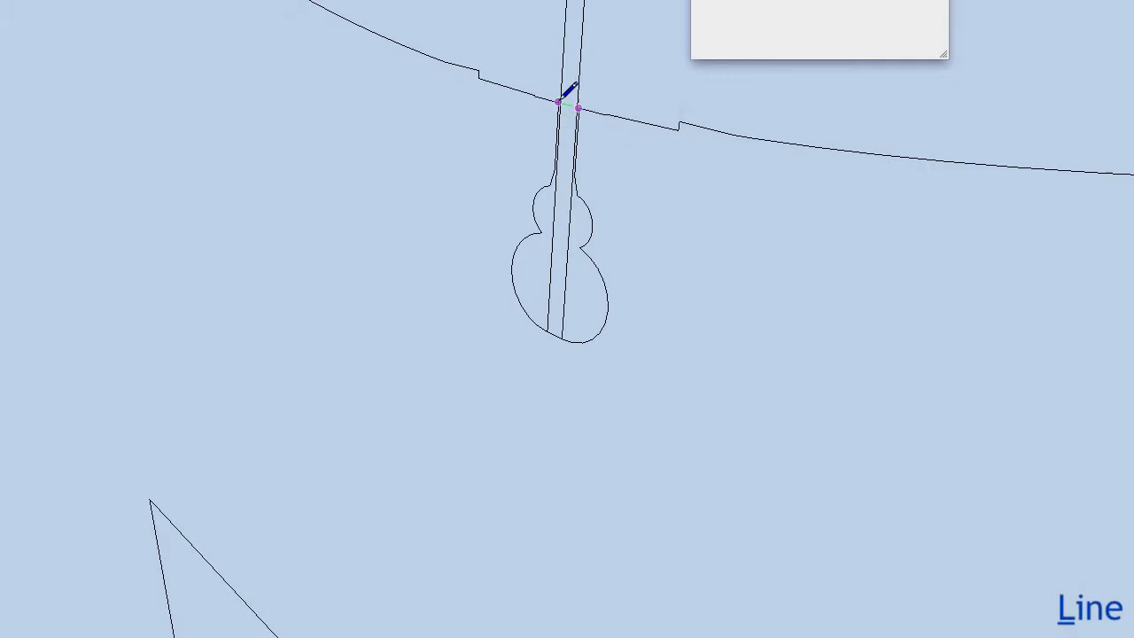
scroll(551, 145, up, 5)
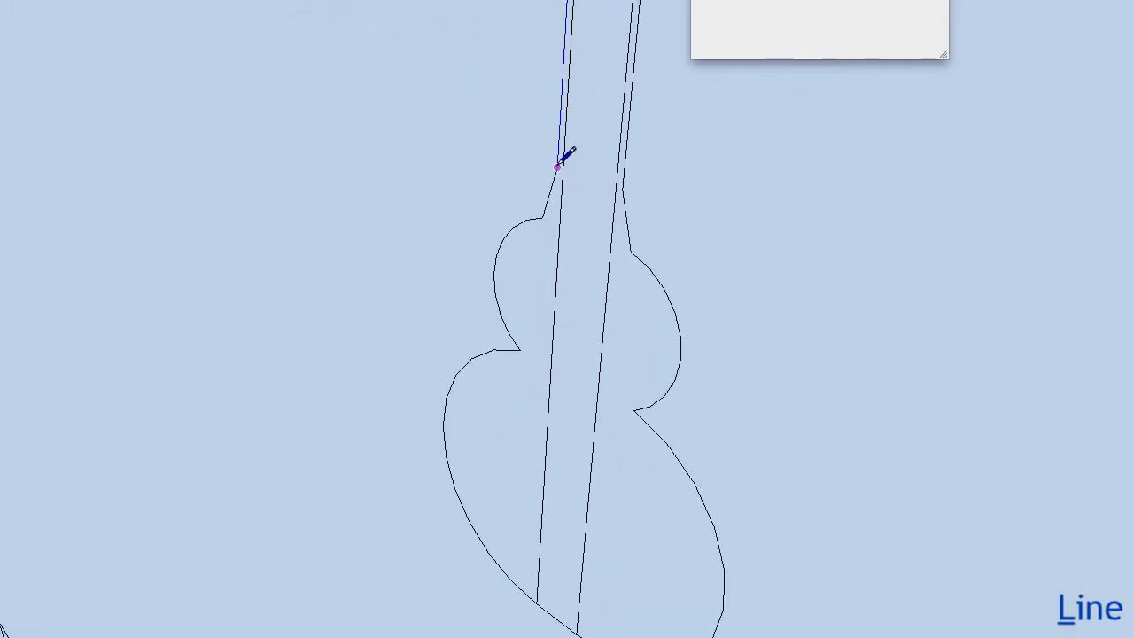
click(543, 214)
shift+middle_drag(530, 216, 576, 202)
Trace the finial's small upper bulge on the same side with an arc of 4 segments.
key(a)
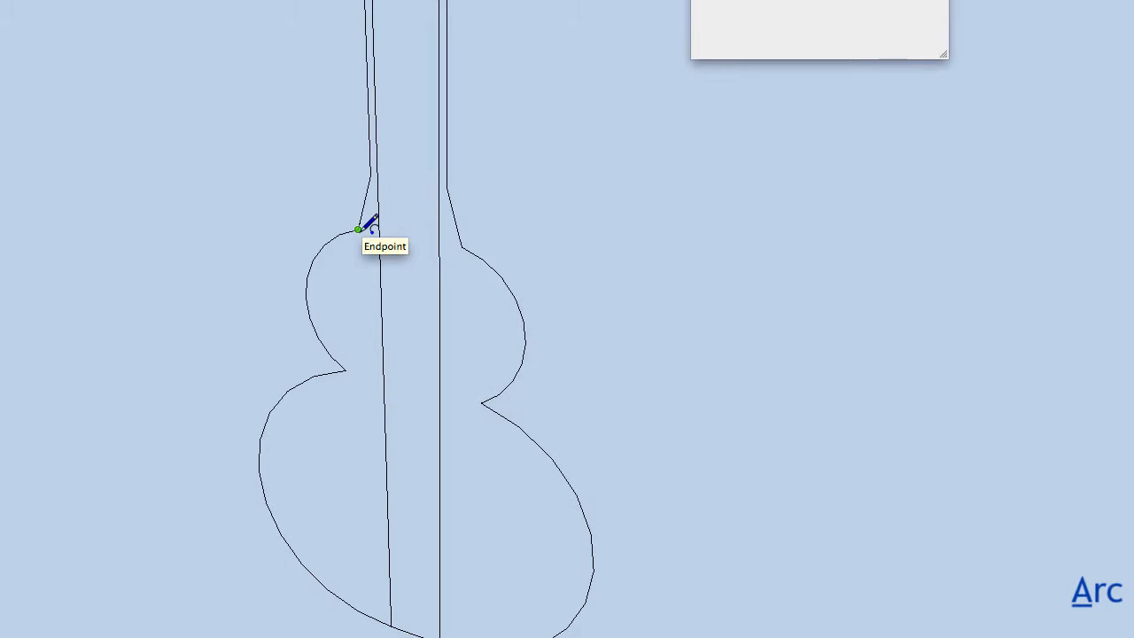
text(4s)
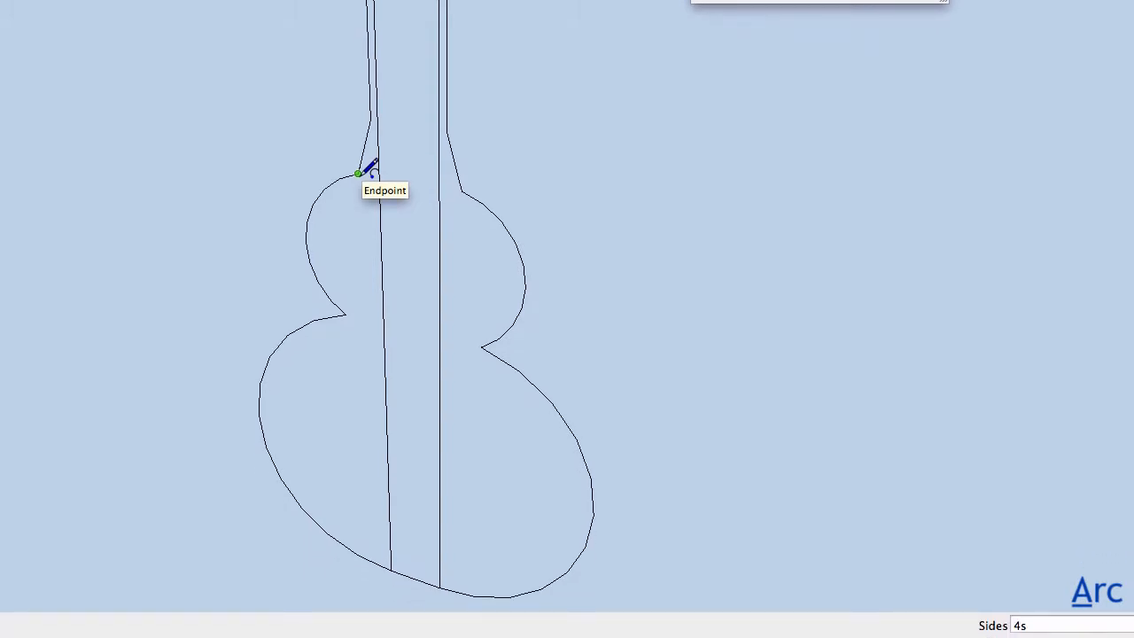
click(358, 174)
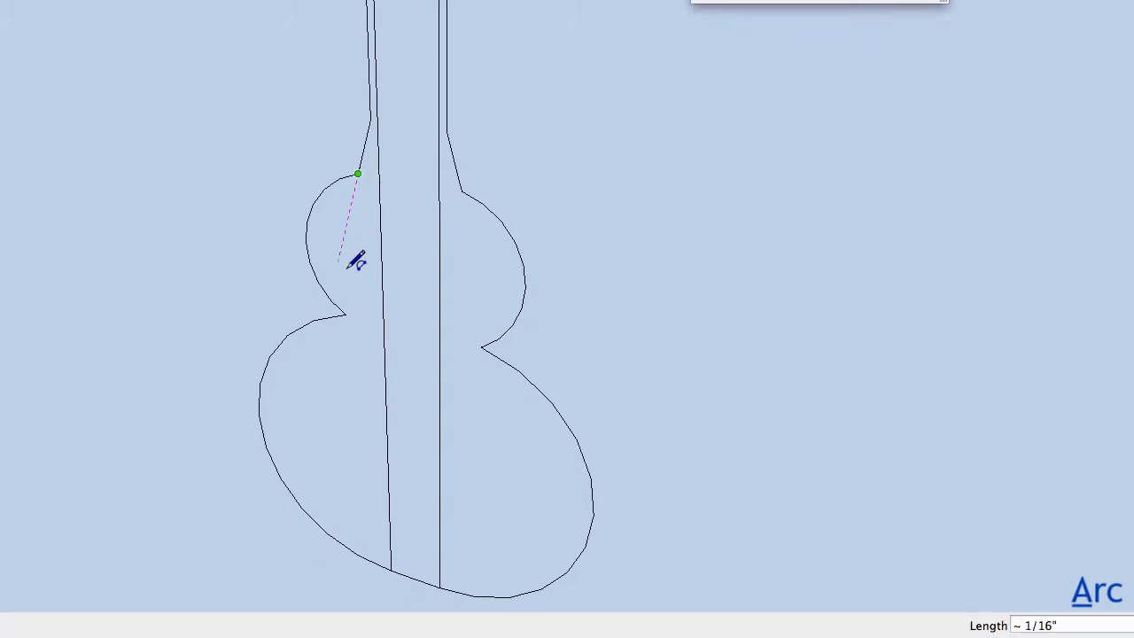
click(345, 315)
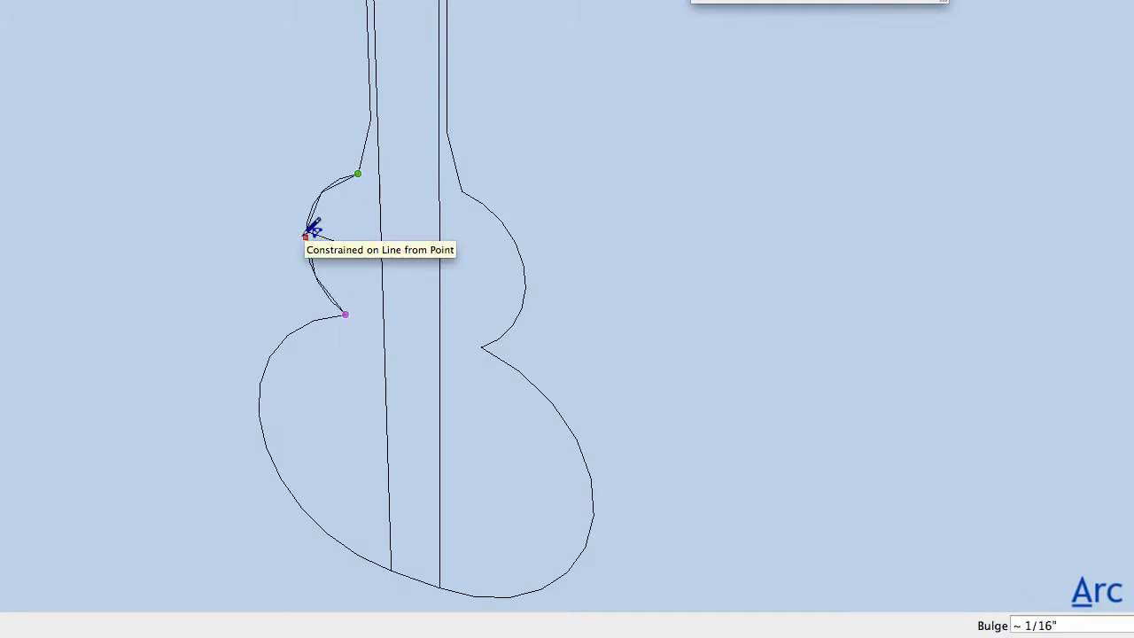
click(311, 228)
Trace the finial's large lower bulge with an arc of 1/8" bulge, and draw a line across the rod's bottom end.
click(345, 315)
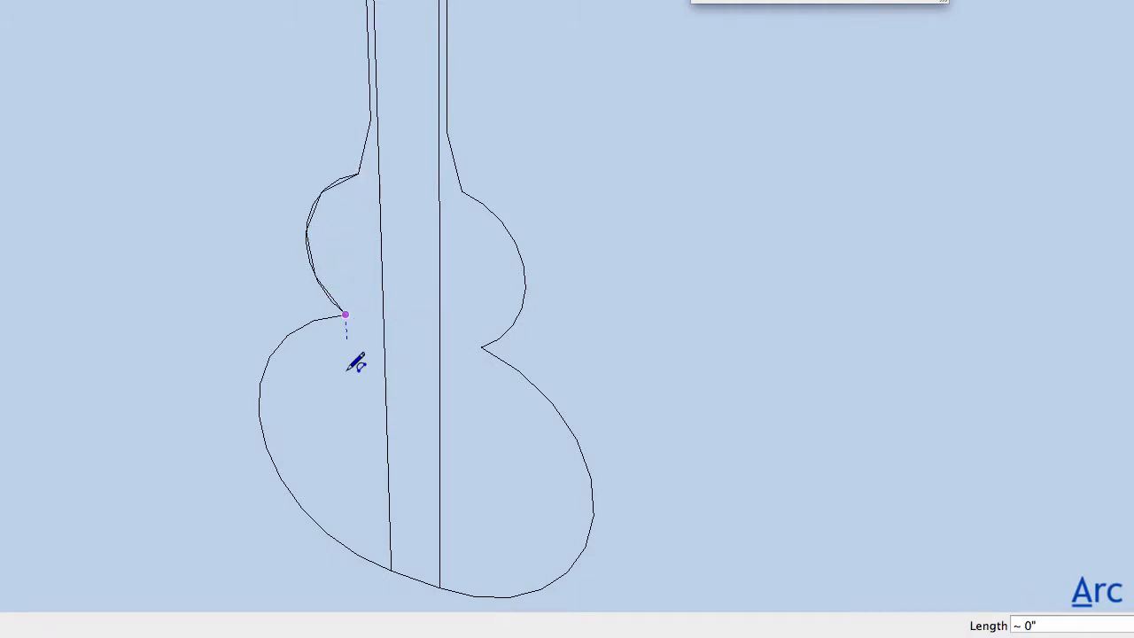
click(391, 570)
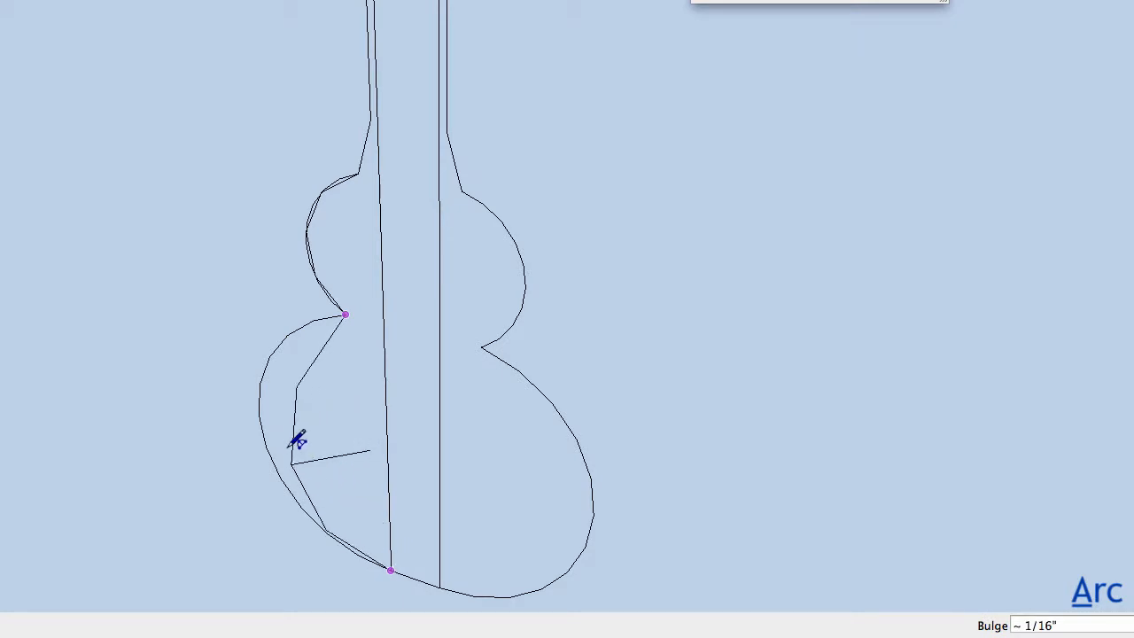
click(263, 410)
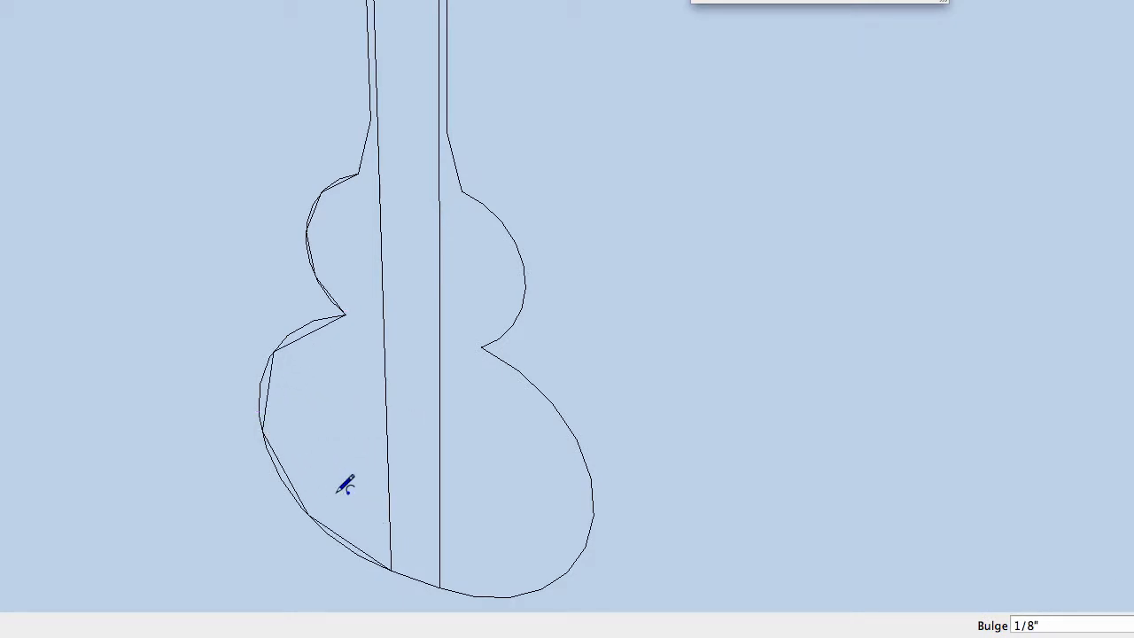
key(l)
click(391, 570)
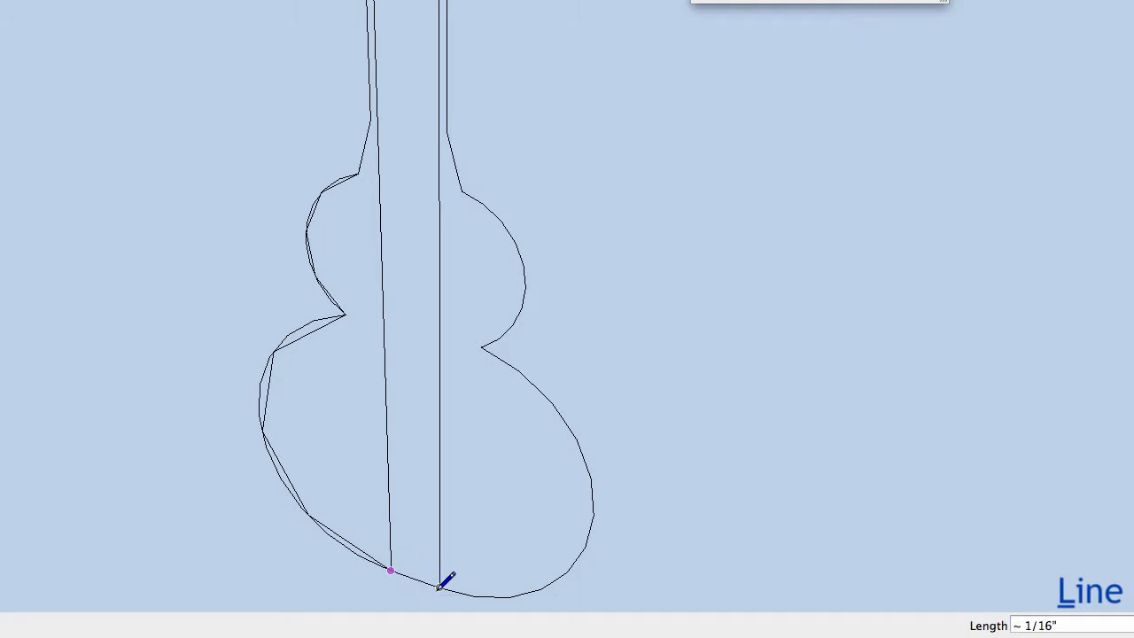
click(439, 586)
Select all the connected traced edges and place a copy about 11/16" away along the green axis.
key(space)
triple_click(420, 581)
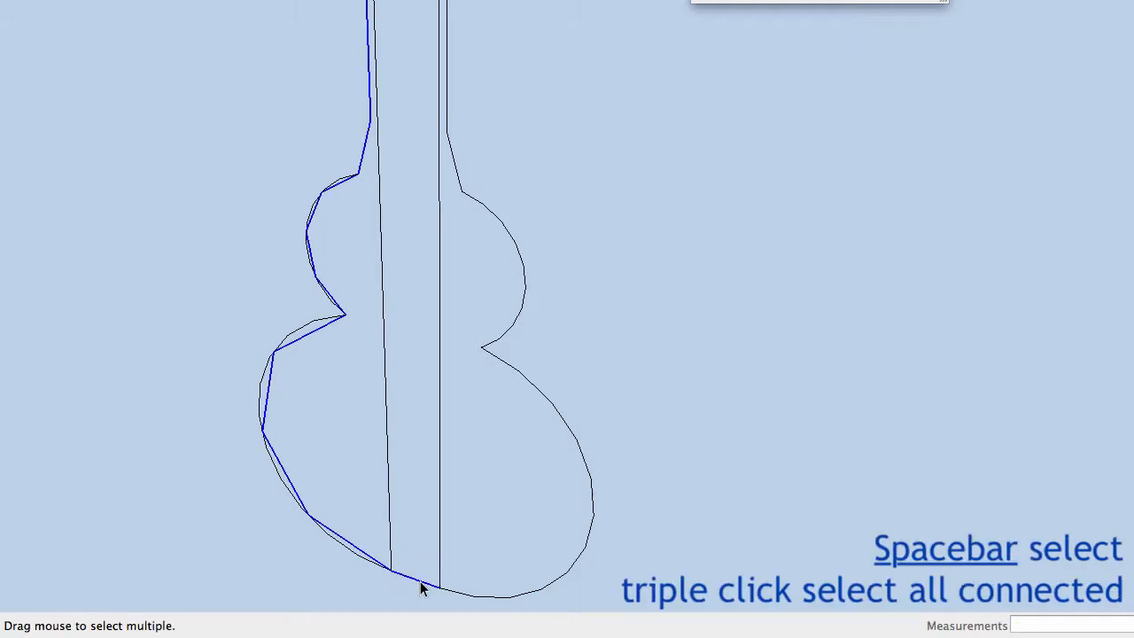
scroll(410, 581, down, 2)
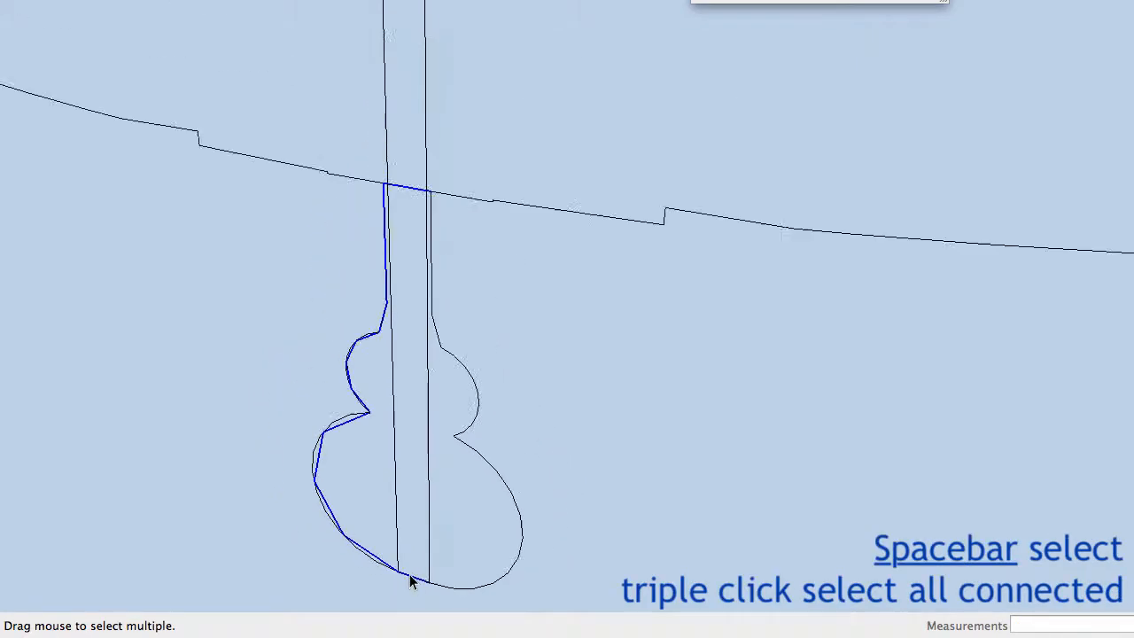
scroll(410, 580, down, 2)
scroll(410, 580, up, 1)
scroll(411, 580, down, 1)
shift+middle_drag(411, 580, 367, 435)
key(m)
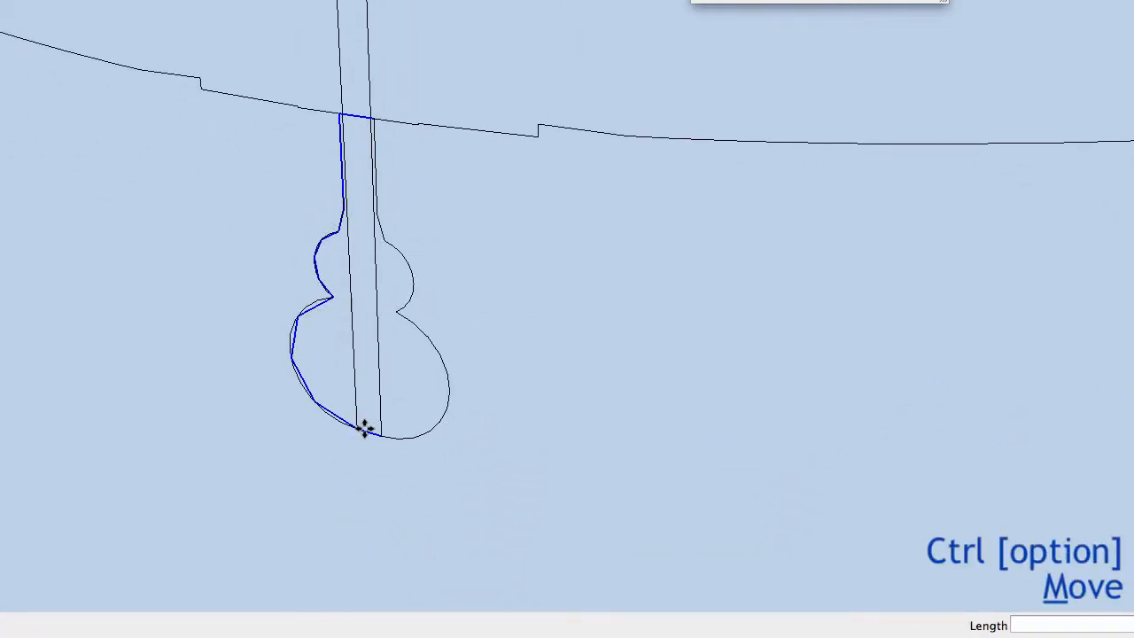
click(368, 432)
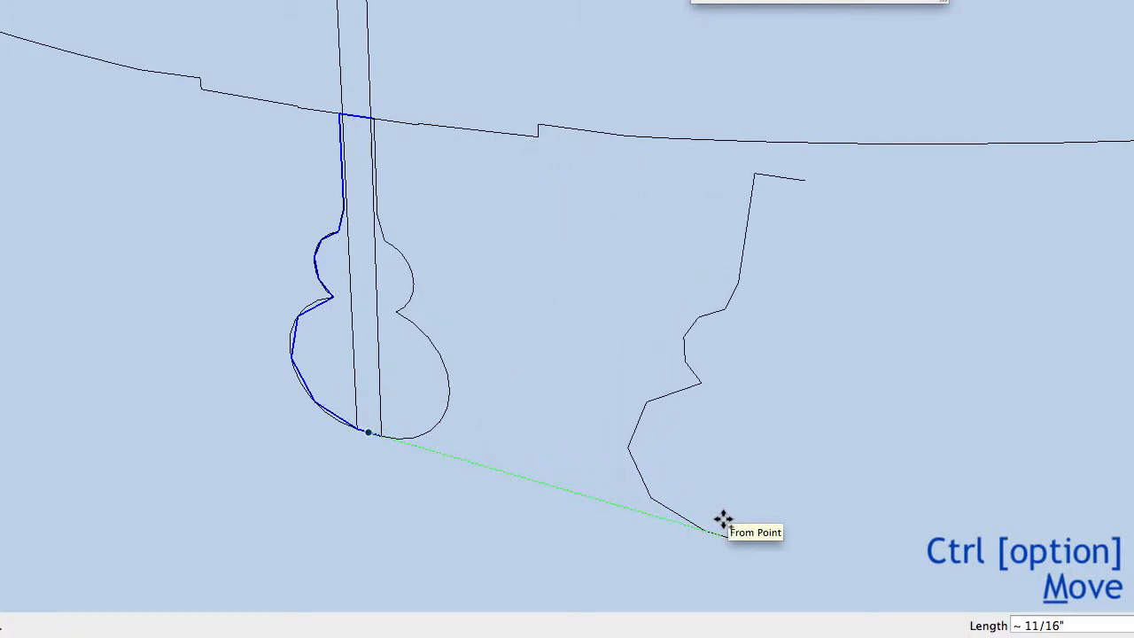
click(723, 520)
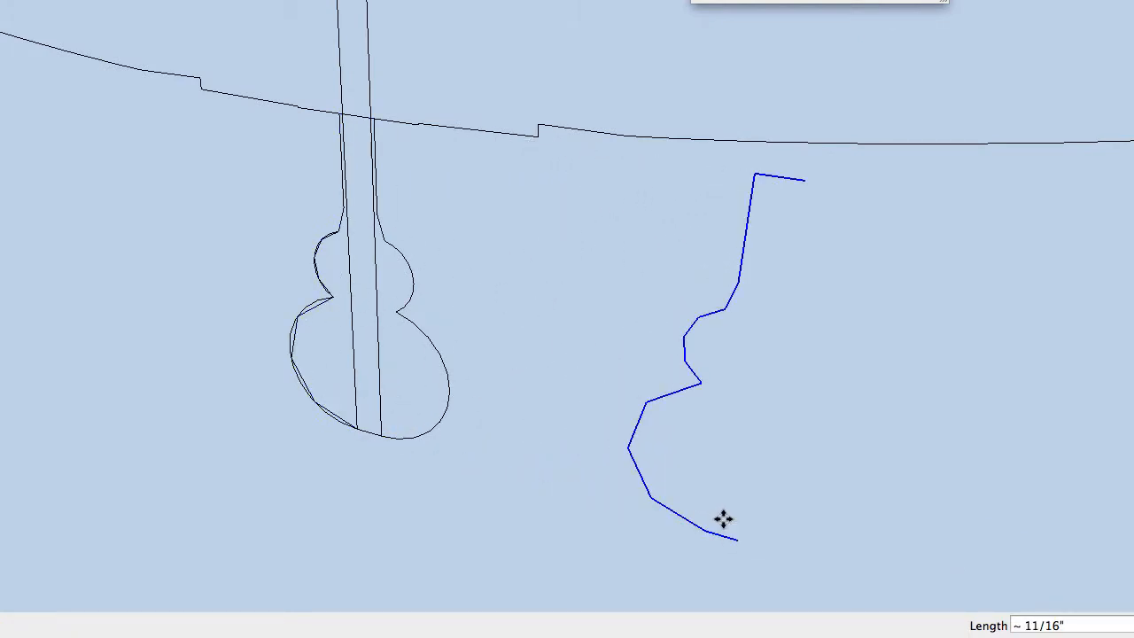
Mirror the copied half-profile with a green scale of -1.00, and move it onto the finial's other side, joined at the bottom midpoint.
key(s)
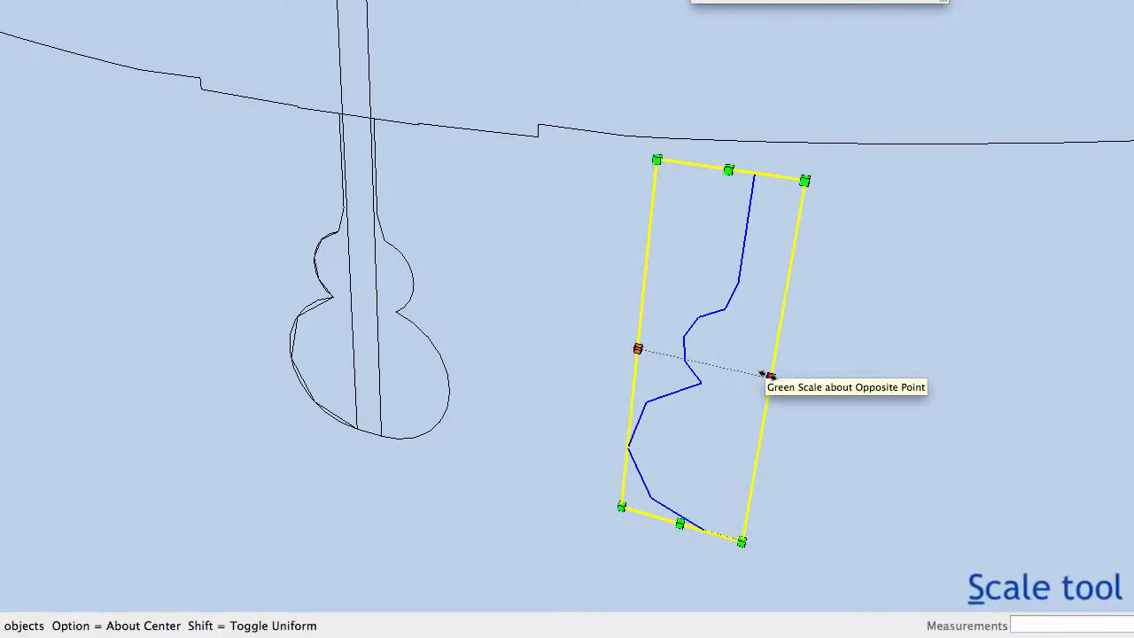
drag(770, 379, 532, 330)
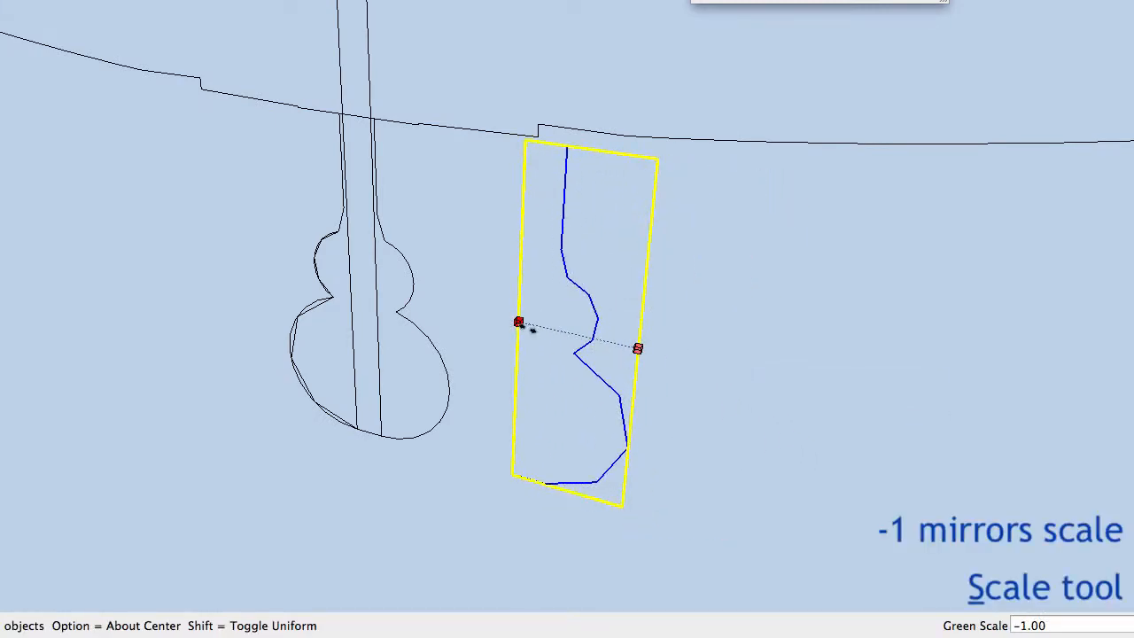
click(532, 329)
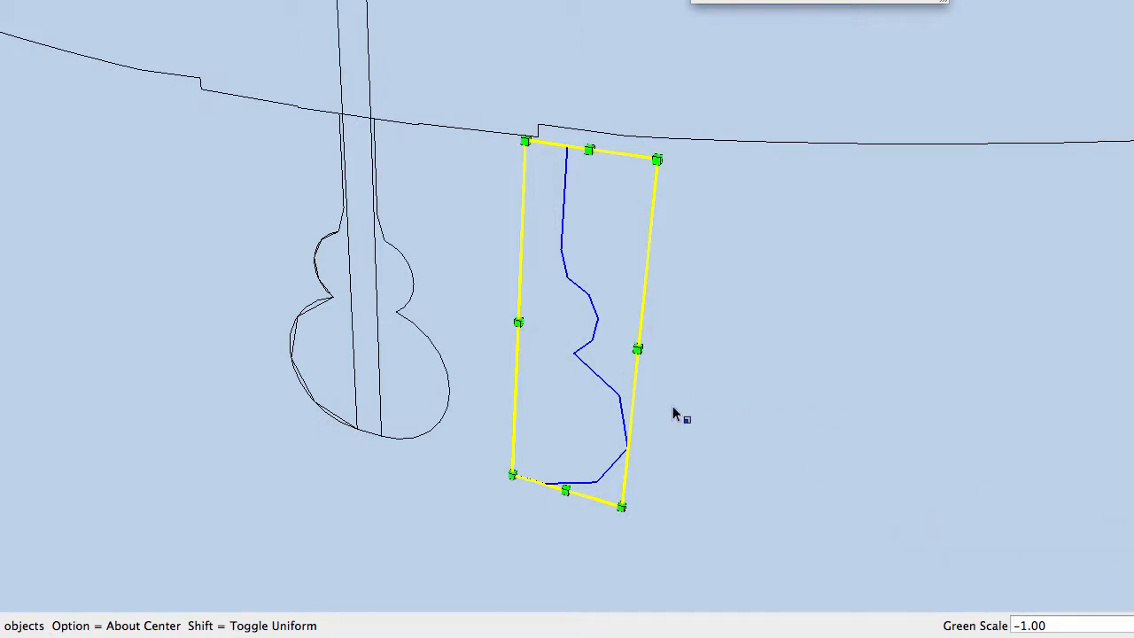
key(m)
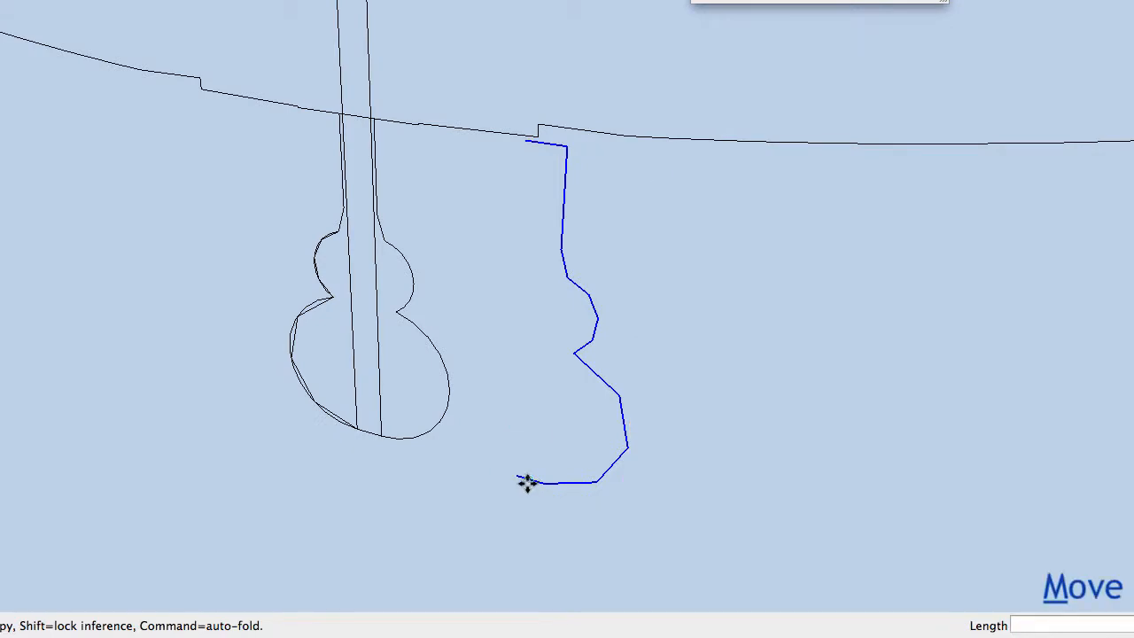
drag(511, 474, 368, 432)
click(368, 432)
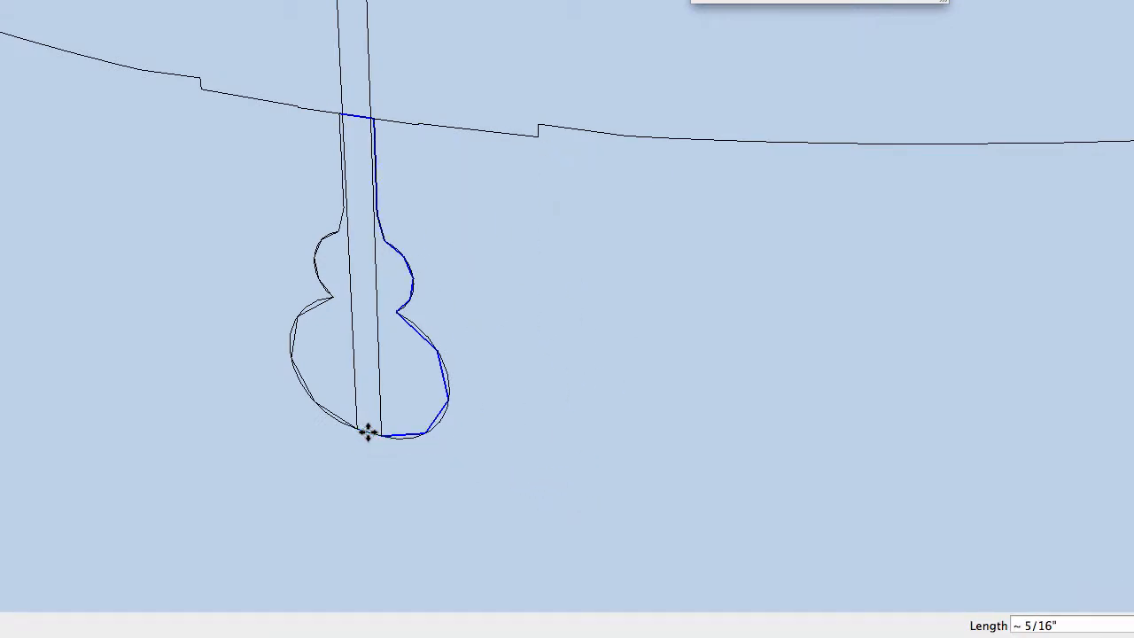
Draw a line across the rod's bottom end between the two halves to close the finial profile into a face.
key(l)
click(381, 434)
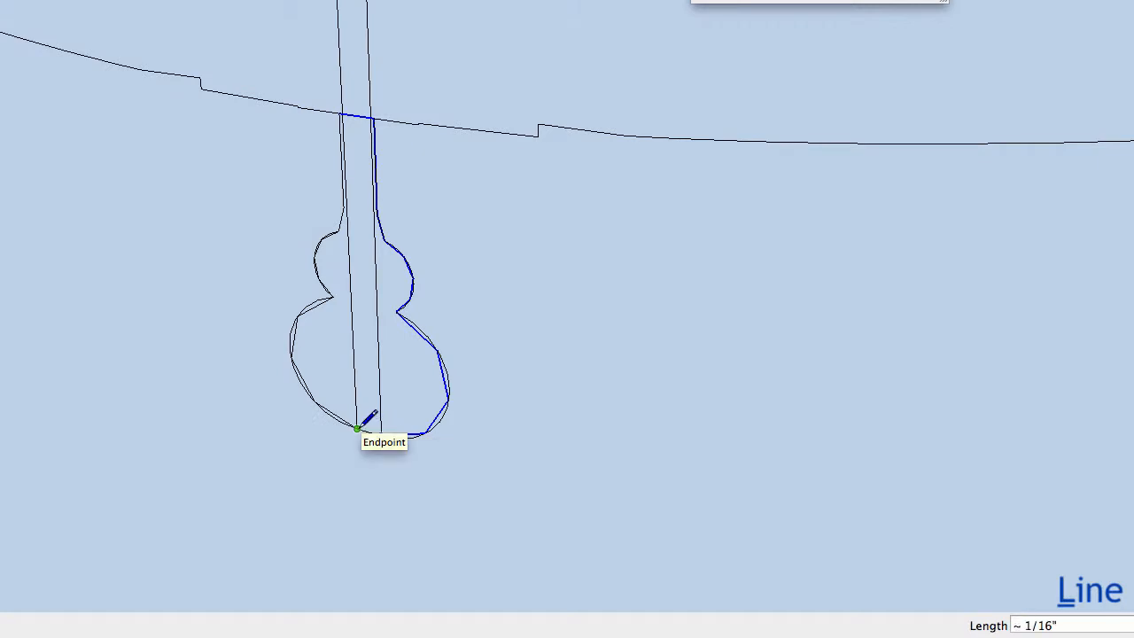
click(357, 430)
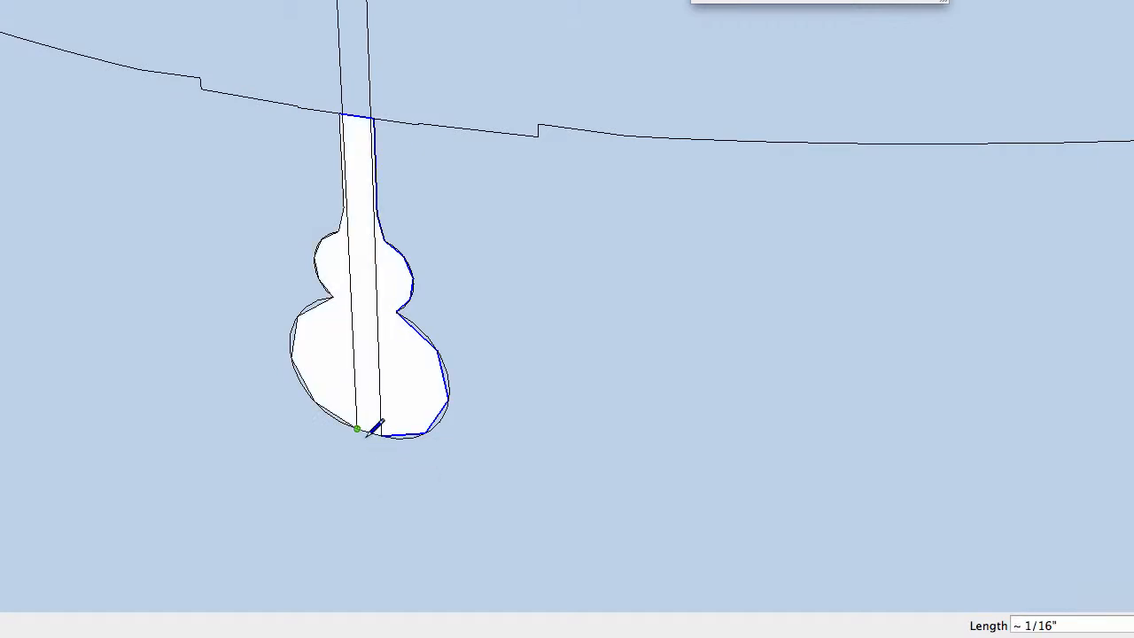
Trace the bowl's underside with lines from the stem's upper corner out to the small step and up to its top.
middle_drag(367, 435, 488, 476)
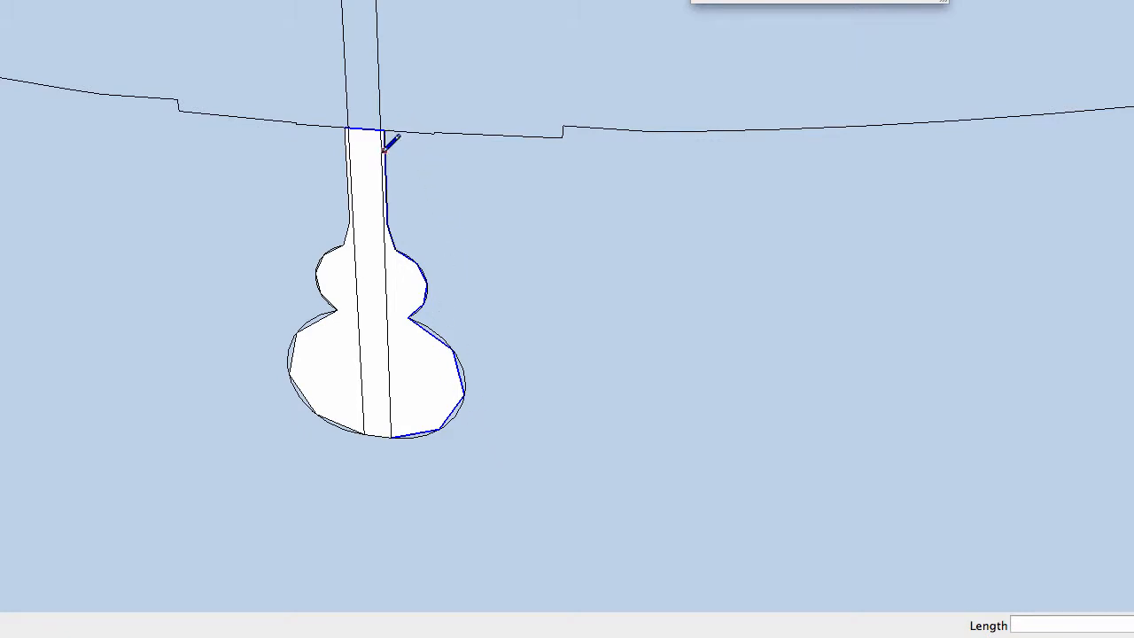
mouse_move(381, 157)
middle_down()
mouse_move(283, 347)
mouse_move(291, 322)
middle_up()
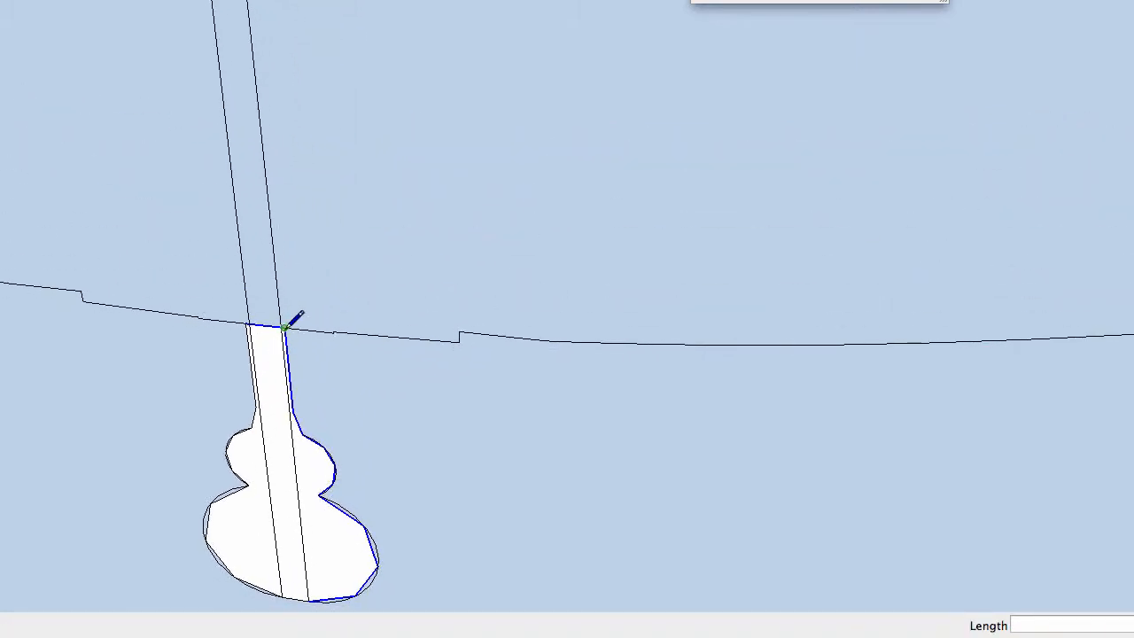
key(l)
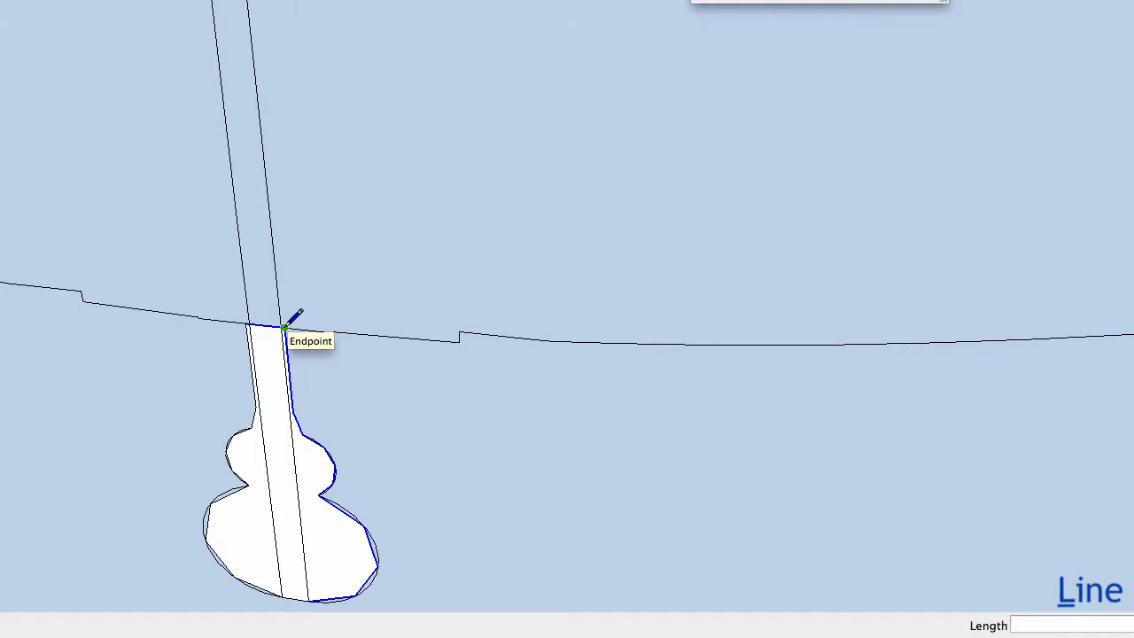
click(285, 327)
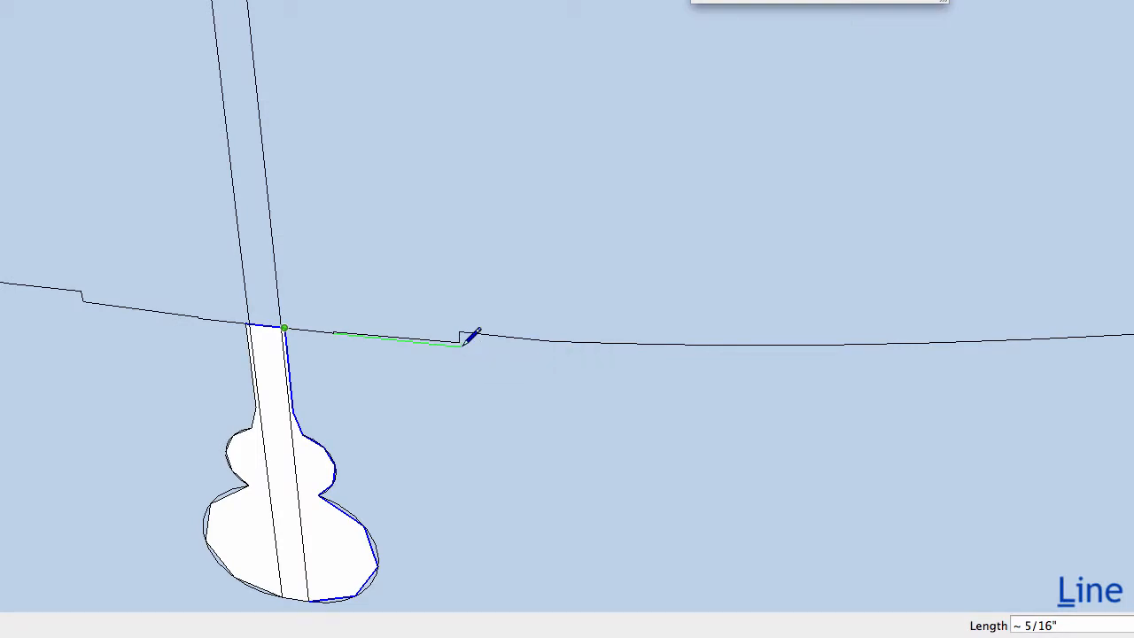
scroll(459, 344, up, 3)
scroll(460, 342, up, 1)
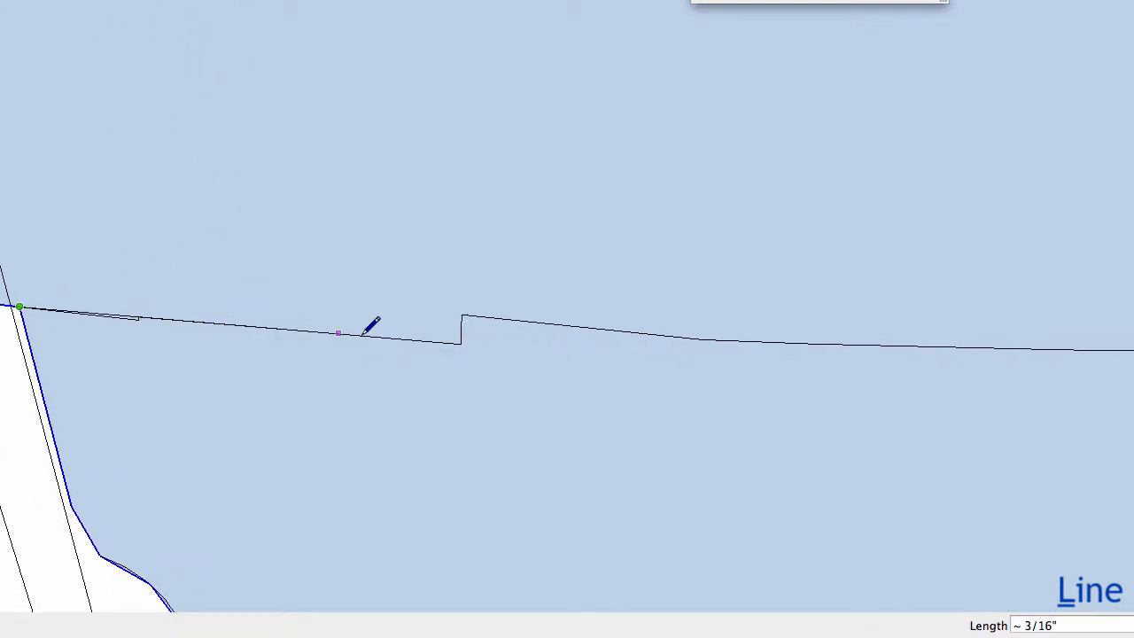
click(461, 343)
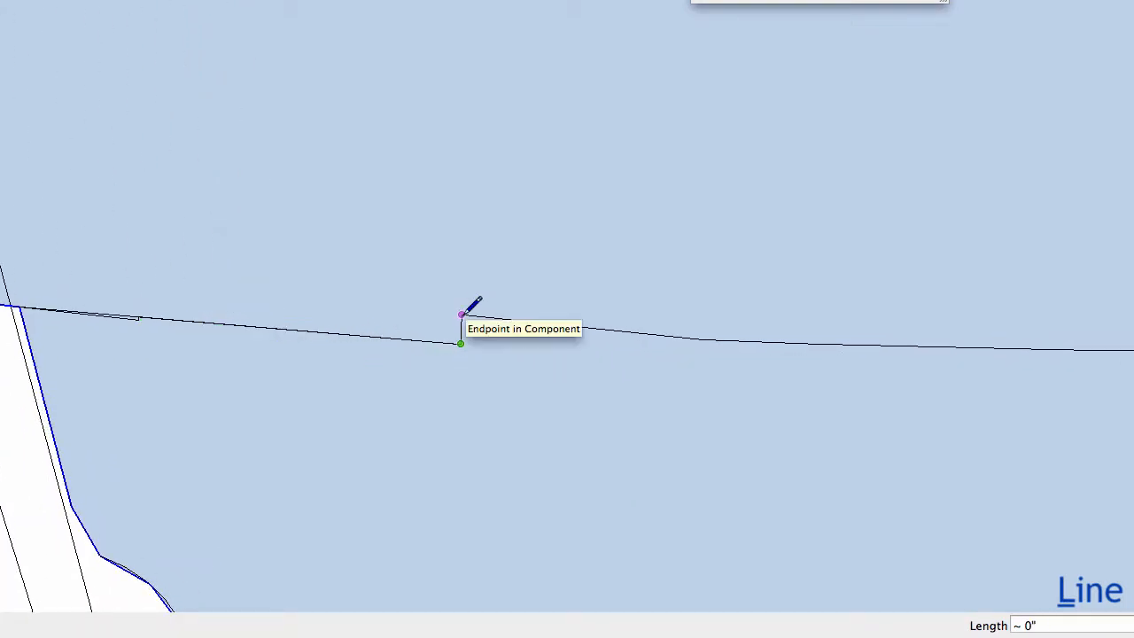
click(462, 315)
scroll(492, 314, down, 1)
scroll(496, 312, down, 5)
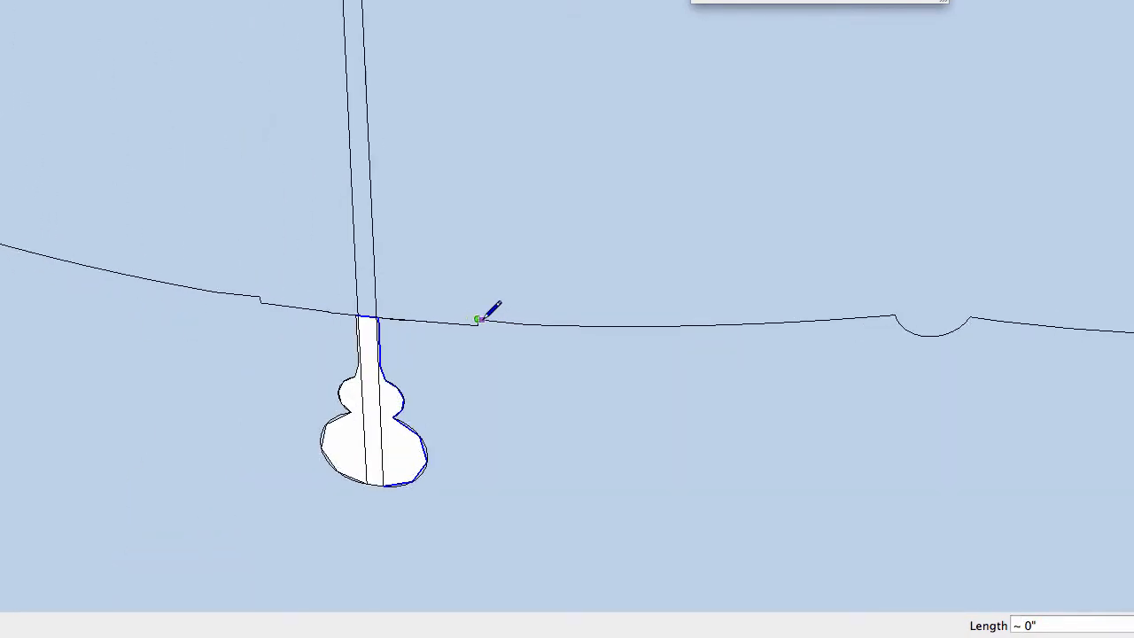
Trace the bowl's underside with a shallow 4-segment arc from the top of the small step to the first bead's near corner.
key(a)
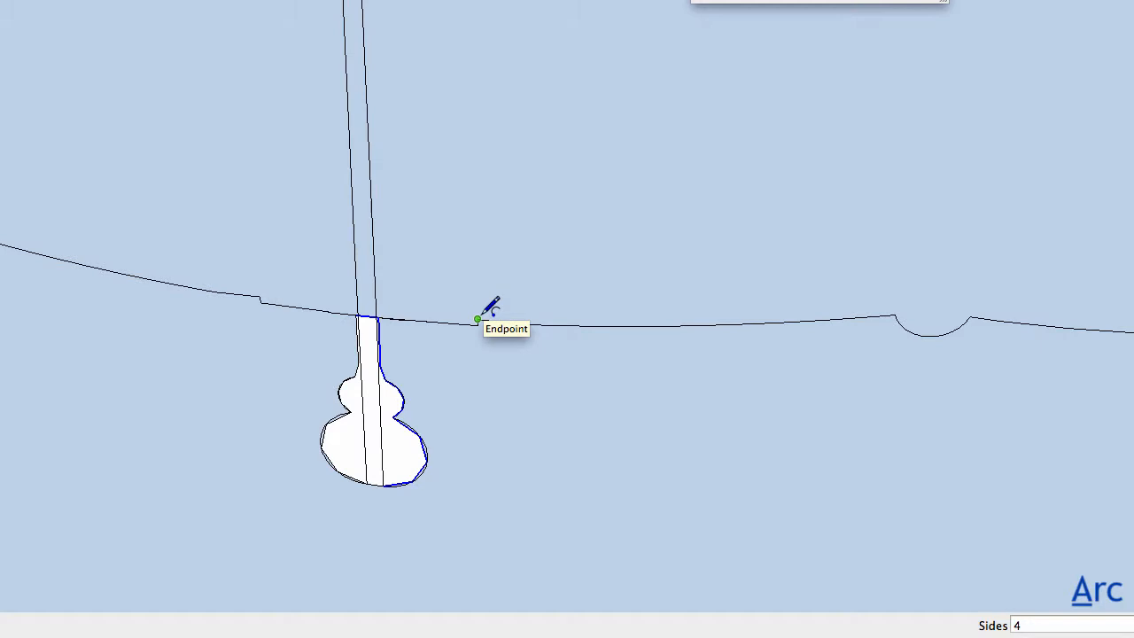
click(478, 319)
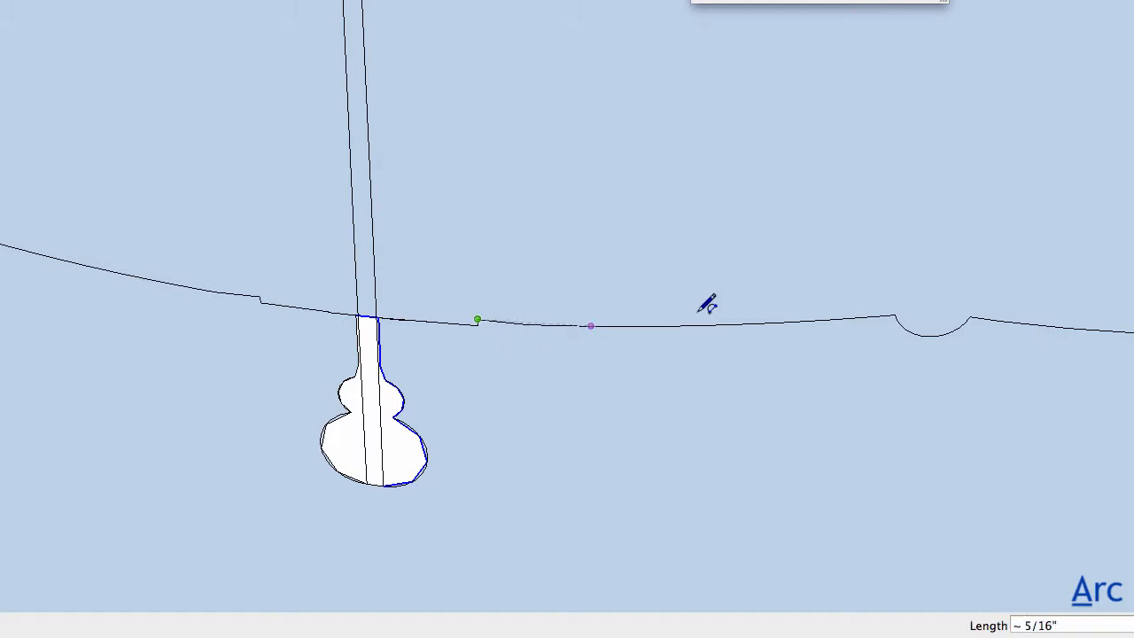
click(896, 317)
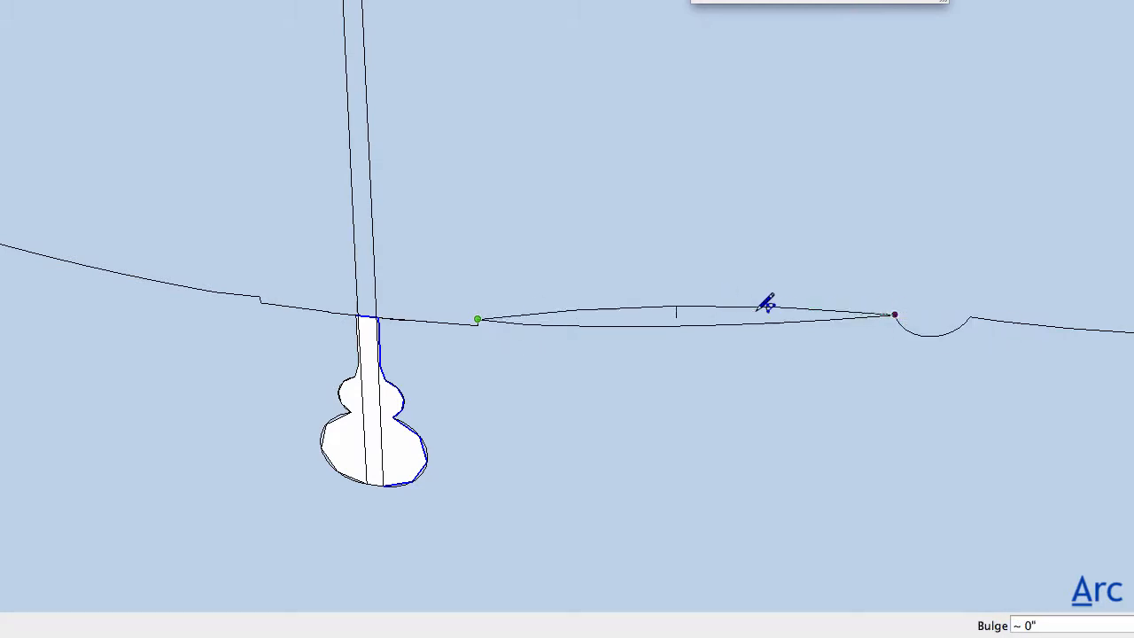
click(709, 325)
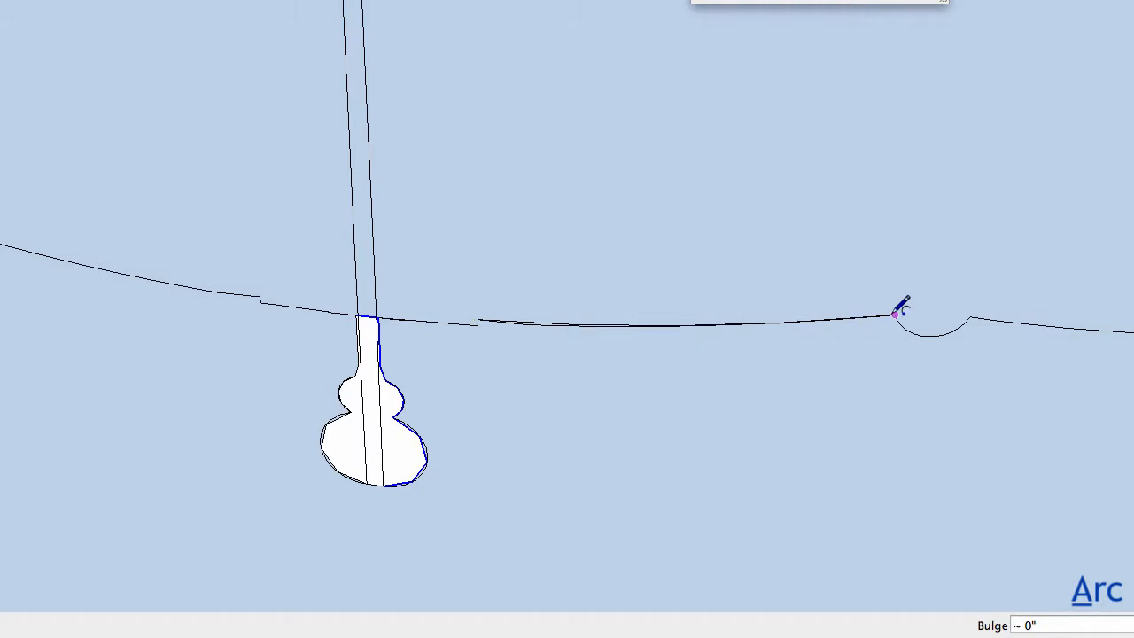
Trace the first bead with a 3-segment arc between its two corners, bulging about 1/16" to follow the section curve.
click(896, 314)
scroll(977, 318, up, 1)
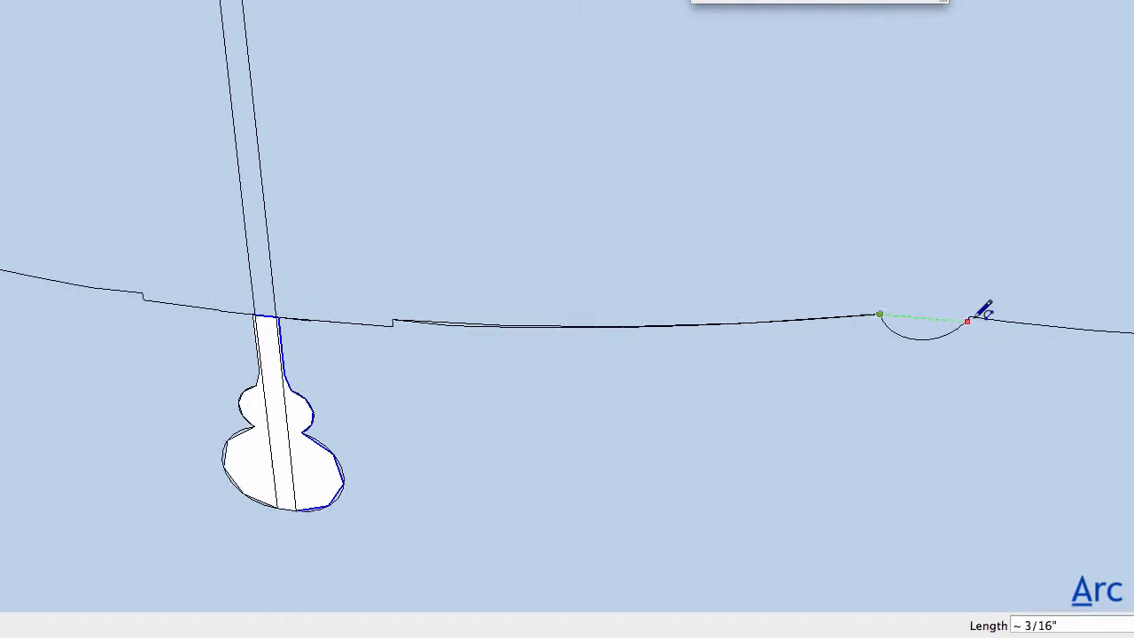
scroll(979, 312, up, 3)
click(967, 317)
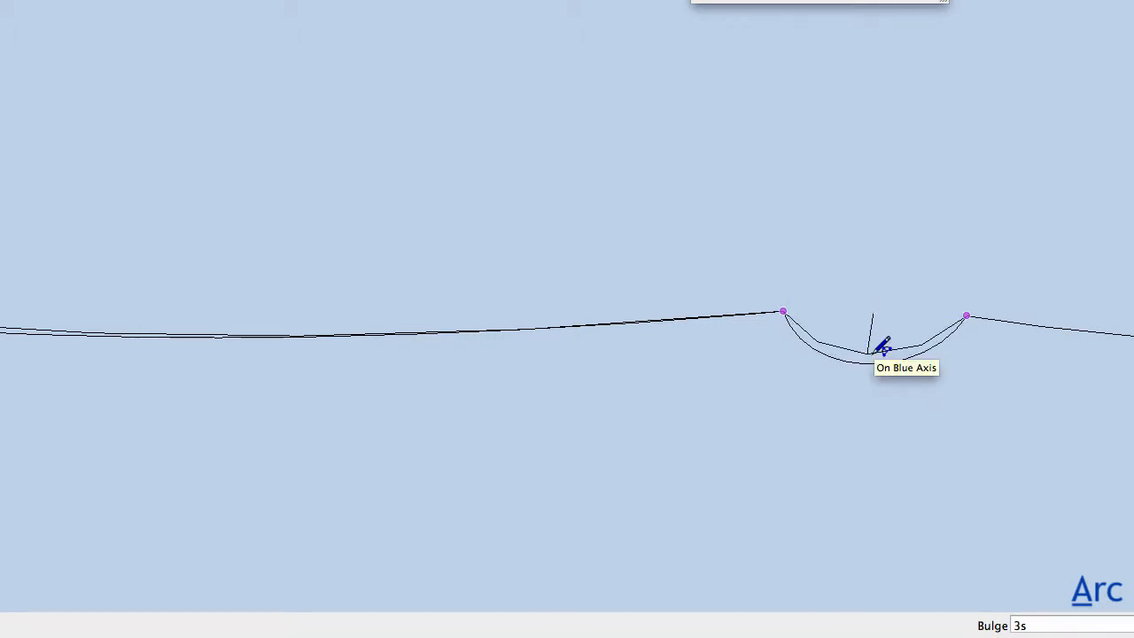
text(3s)
key(Return)
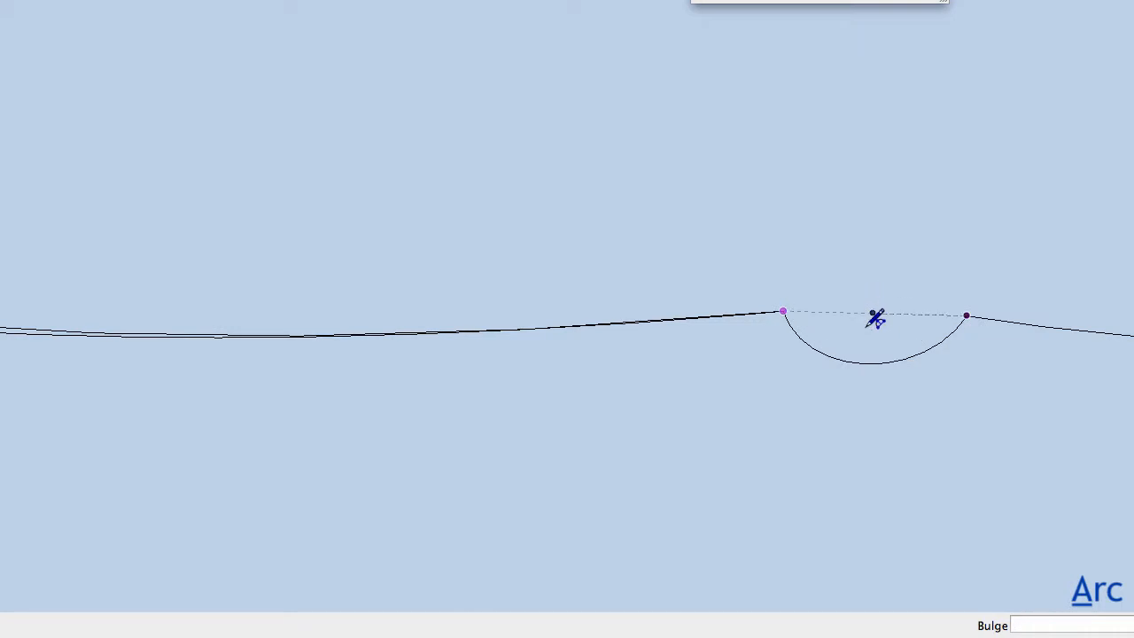
click(878, 362)
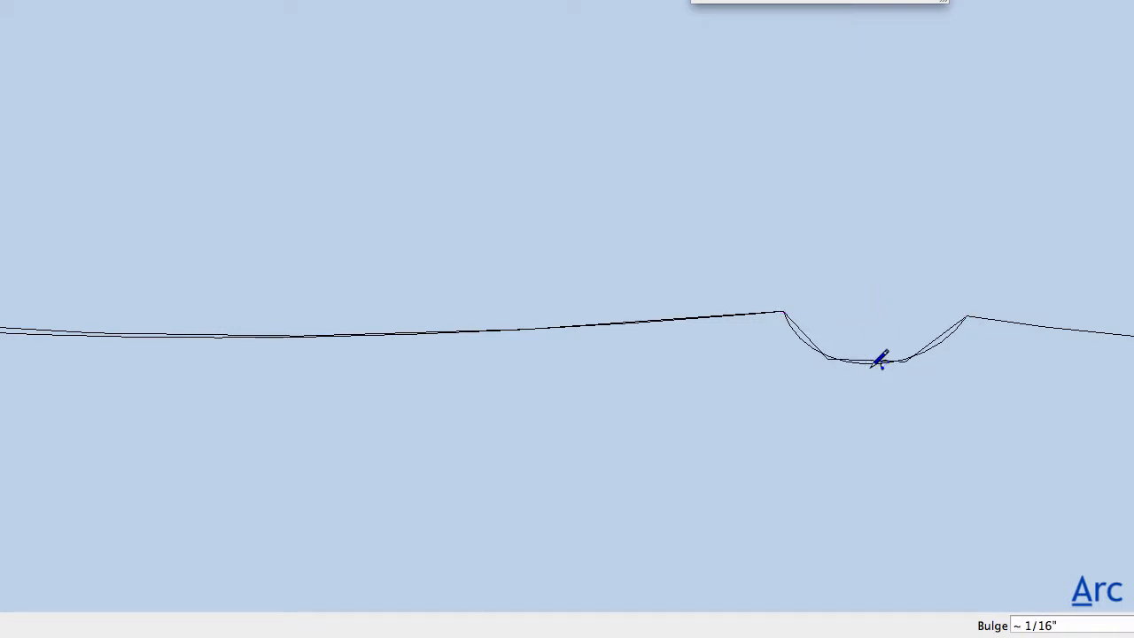
Trace the bowl's large curve beyond the first bead with a 4-segment arc bulging about 9/16", ending partway up the slope.
scroll(970, 319, down, 4)
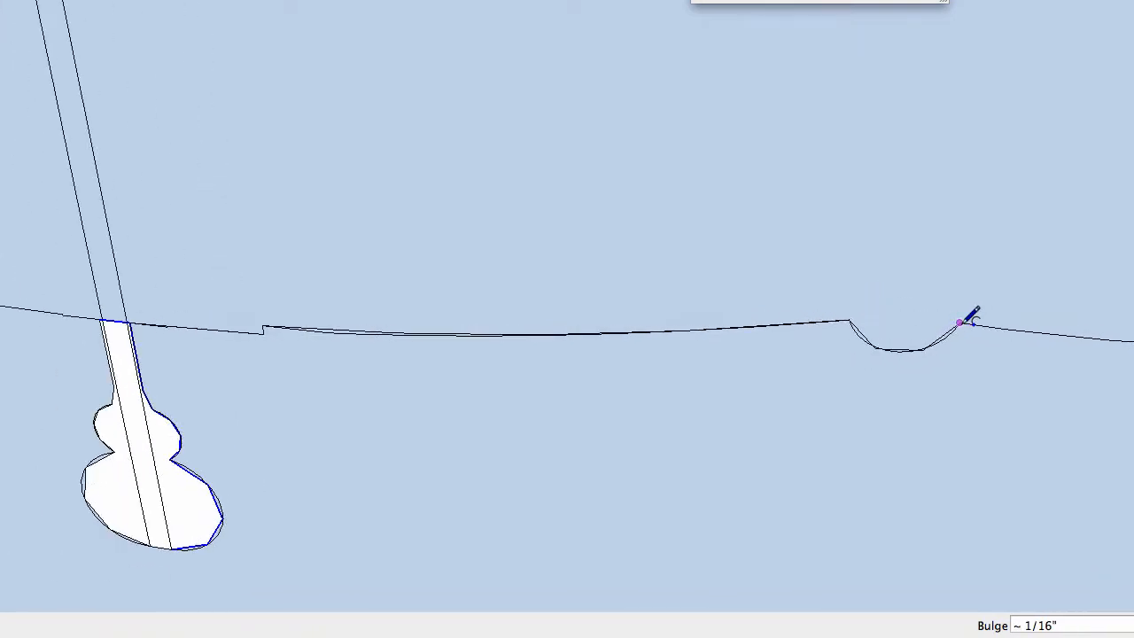
click(960, 322)
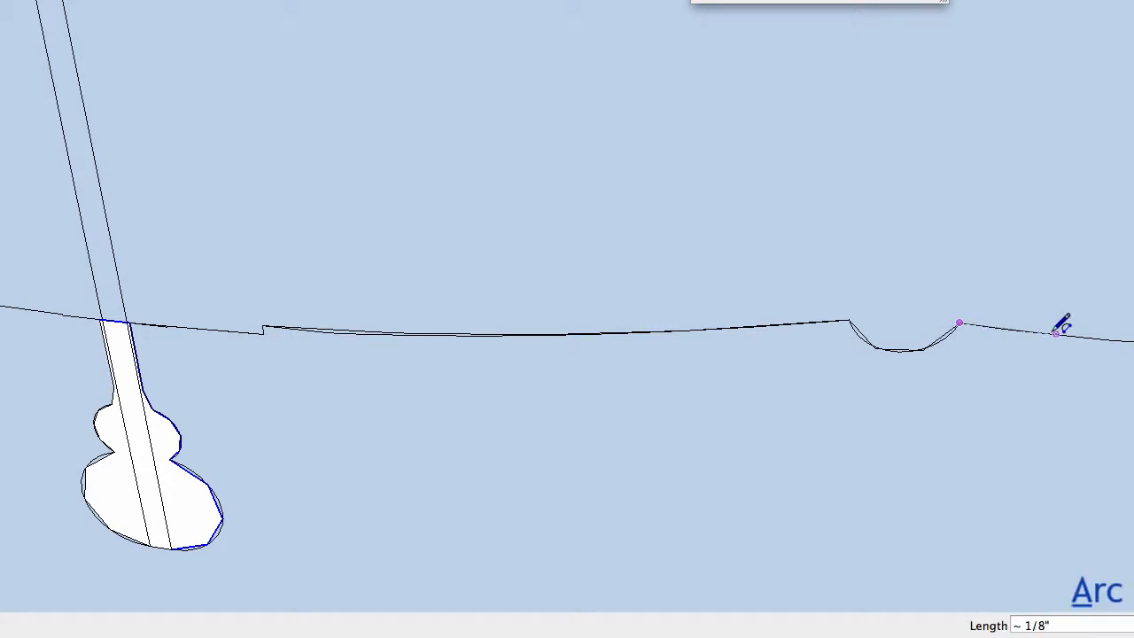
middle_drag(1063, 321, 463, 301)
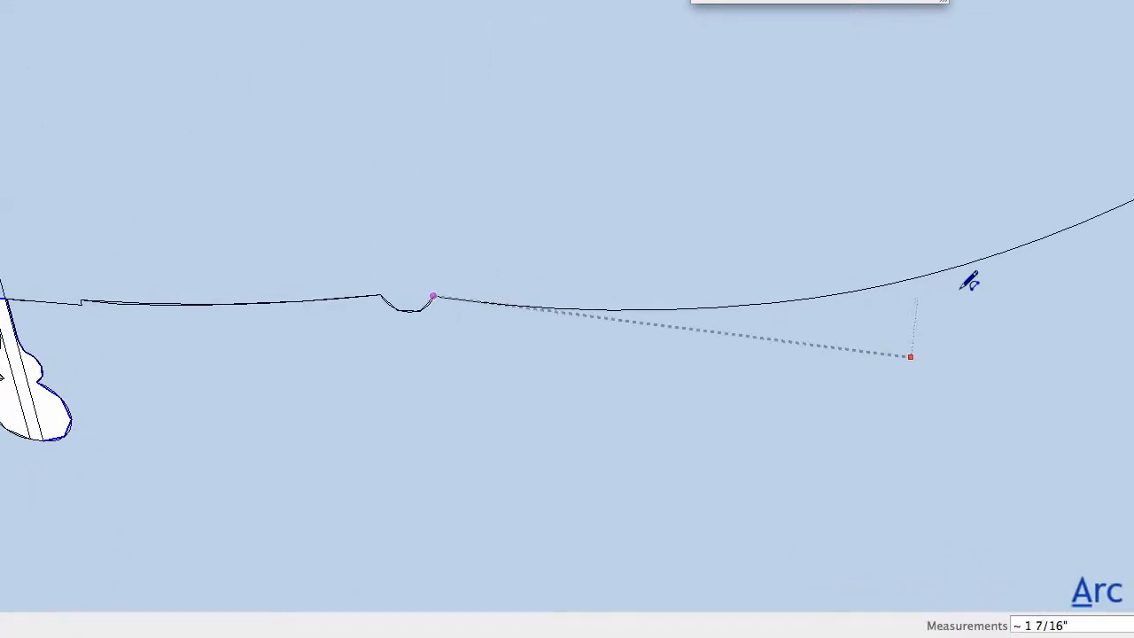
shift+middle_drag(875, 301, 641, 360)
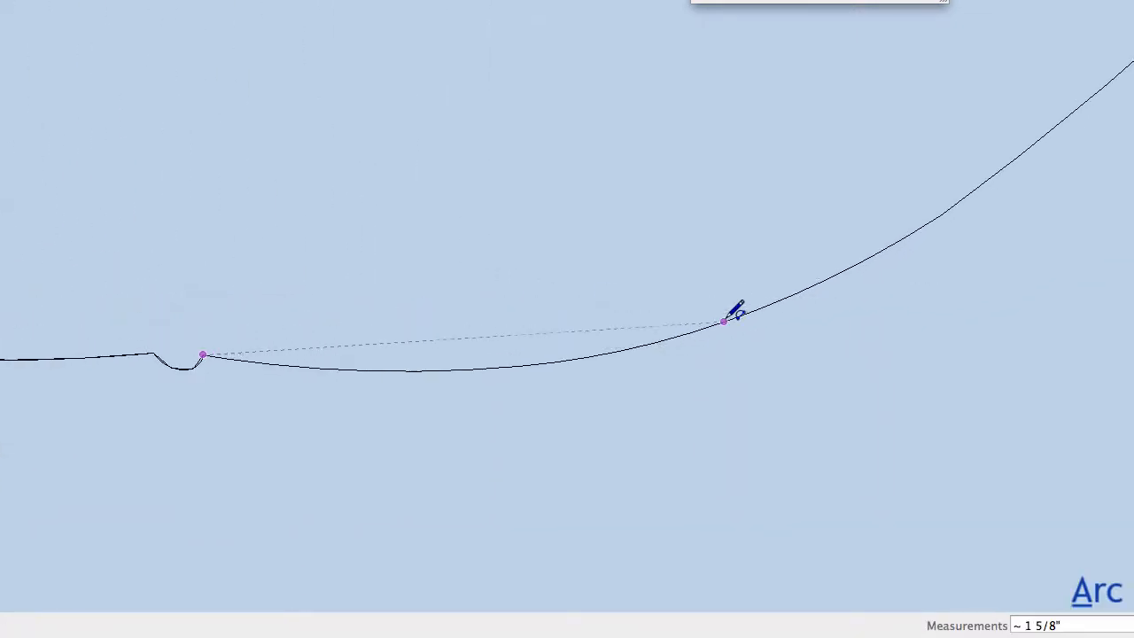
scroll(740, 315, down, 3)
middle_drag(774, 299, 658, 368)
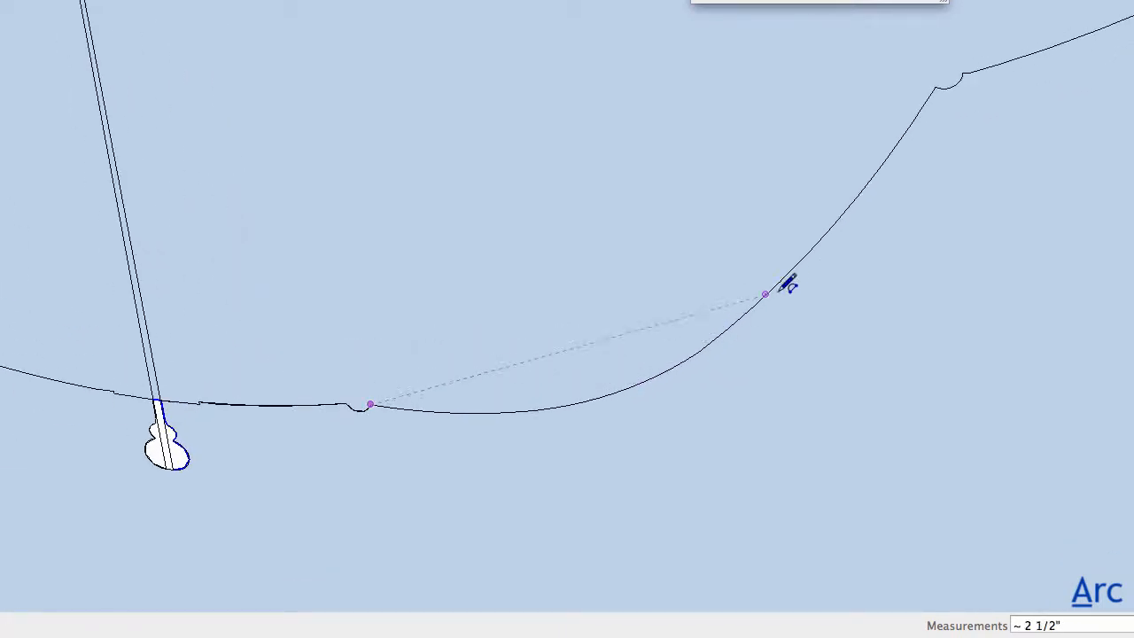
click(834, 225)
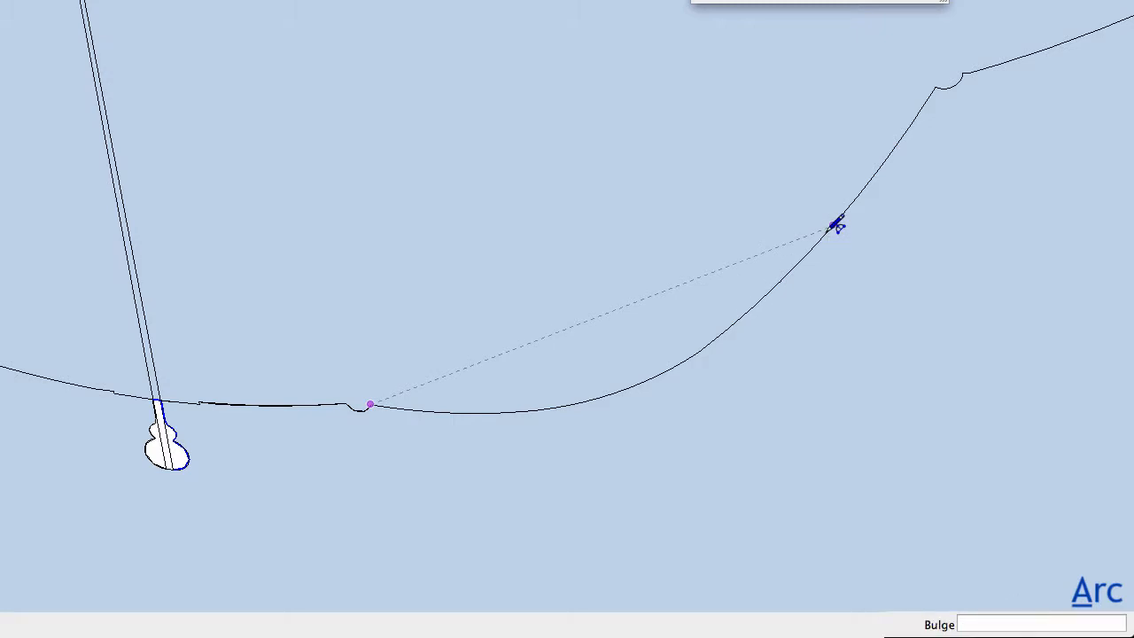
text(4)
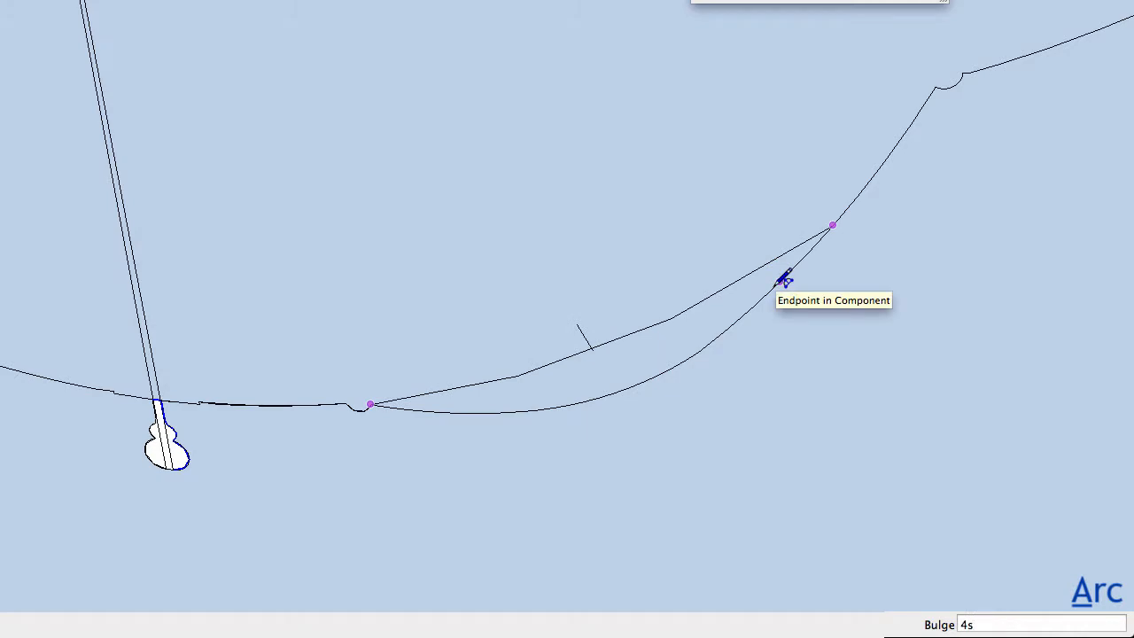
text(s)
key(Return)
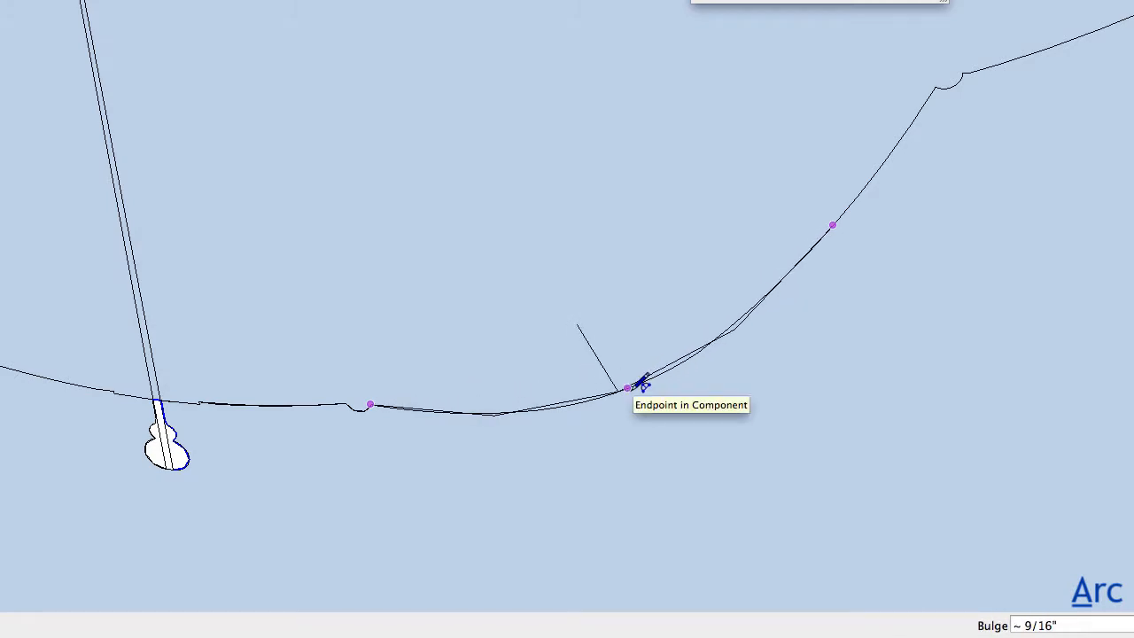
click(634, 386)
Draw a line from the large arc's upper end to the second bead's near corner.
key(l)
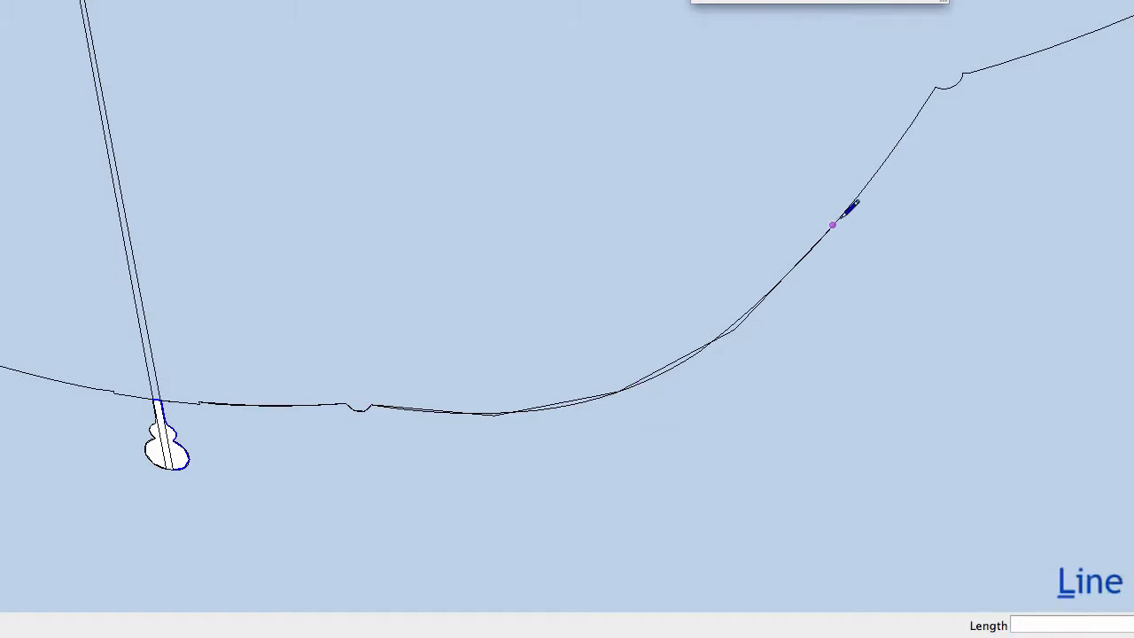
click(834, 225)
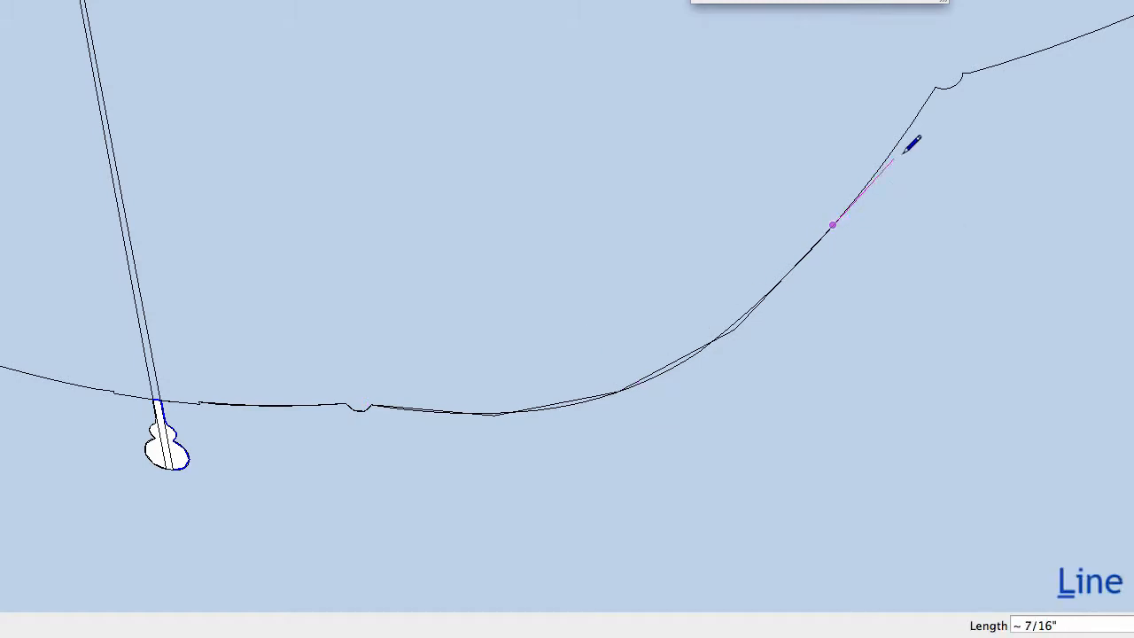
click(936, 87)
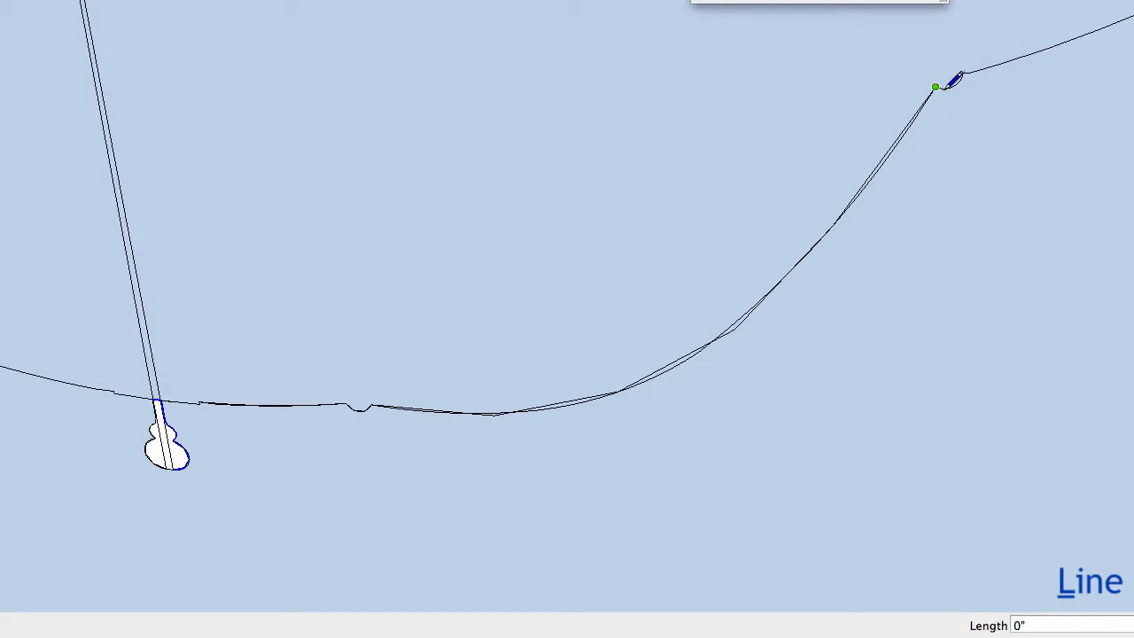
Trace the second bead with a 3-segment arc between its two corners, bulging about 1/16".
scroll(957, 75, up, 3)
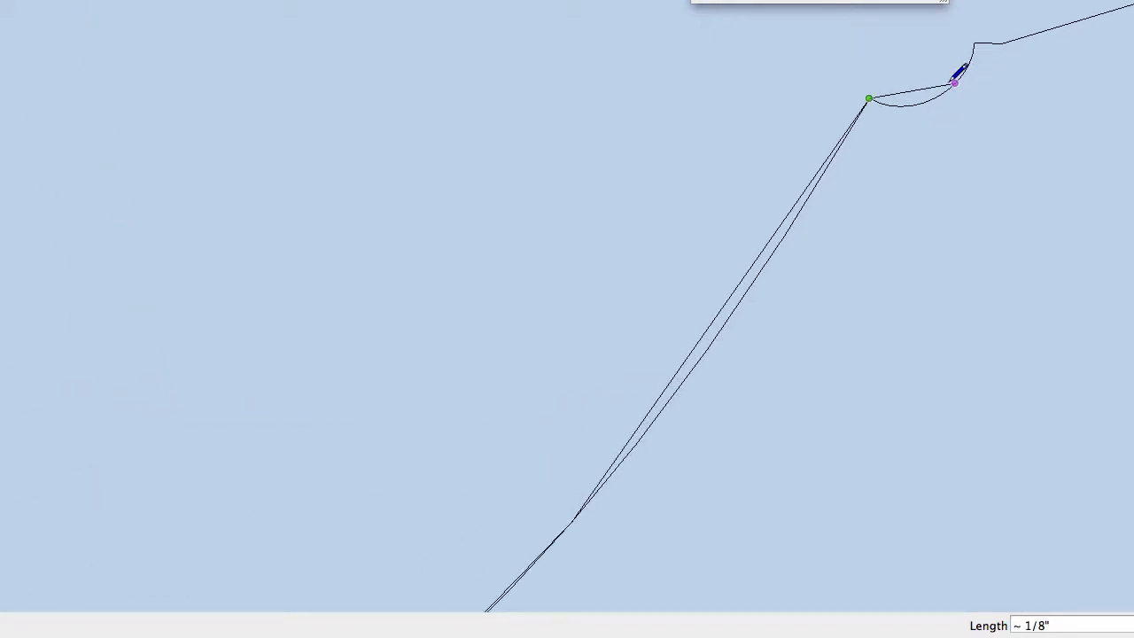
key(a)
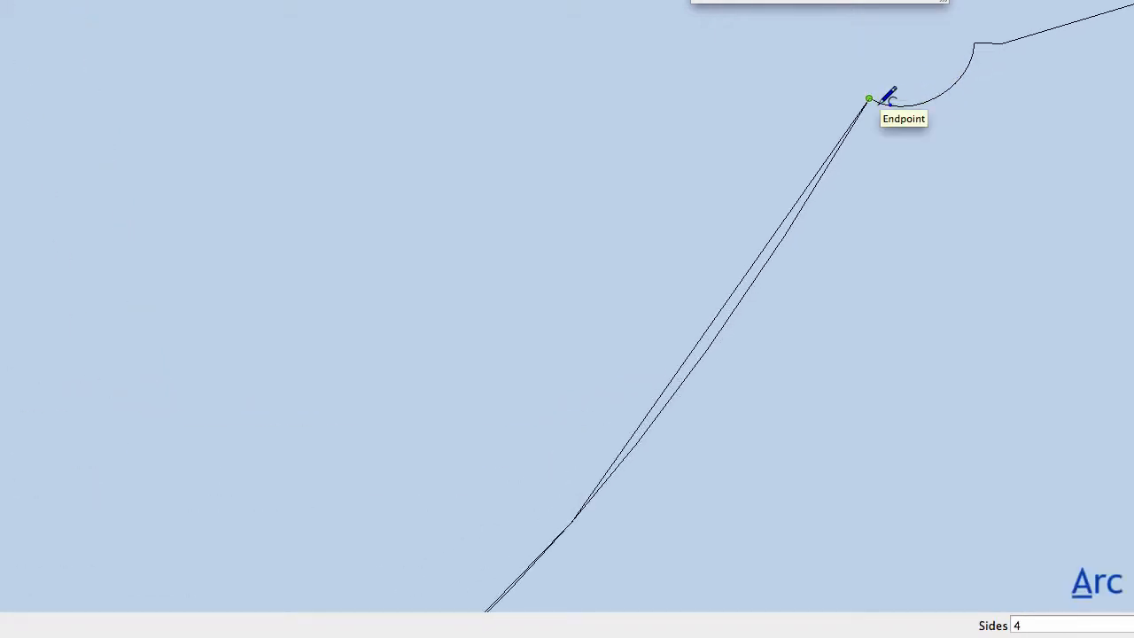
click(883, 99)
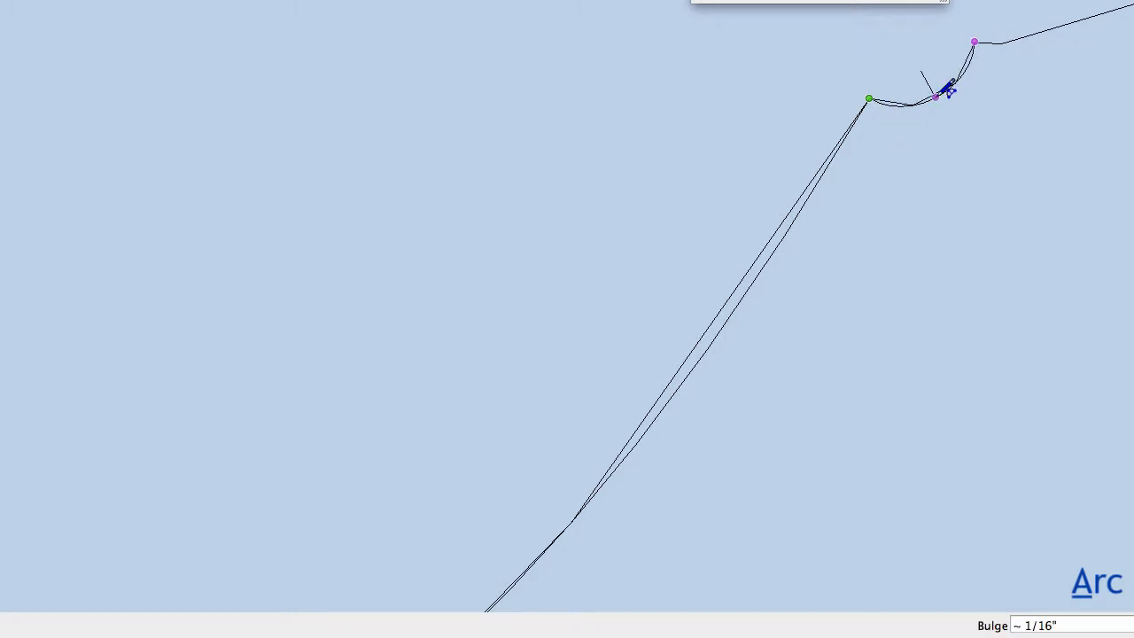
click(947, 91)
Trace the long curve from the second bead's outer corner to the third bead with a 4-segment arc bulging about 1/8".
scroll(999, 43, down, 4)
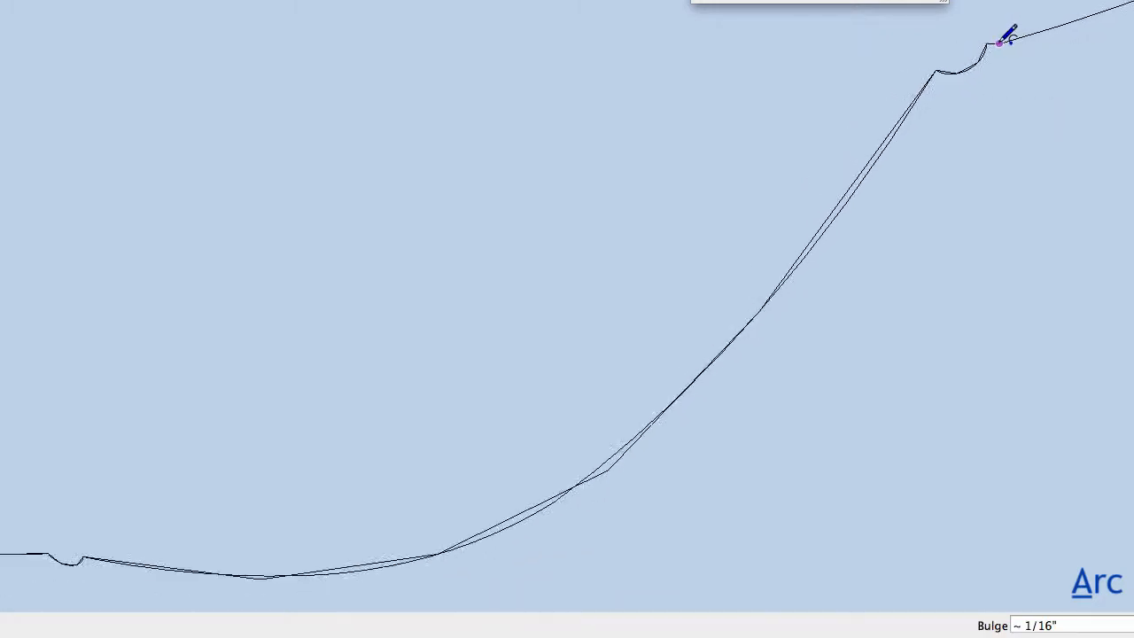
shift+middle_drag(983, 47, 523, 196)
scroll(529, 194, down, 3)
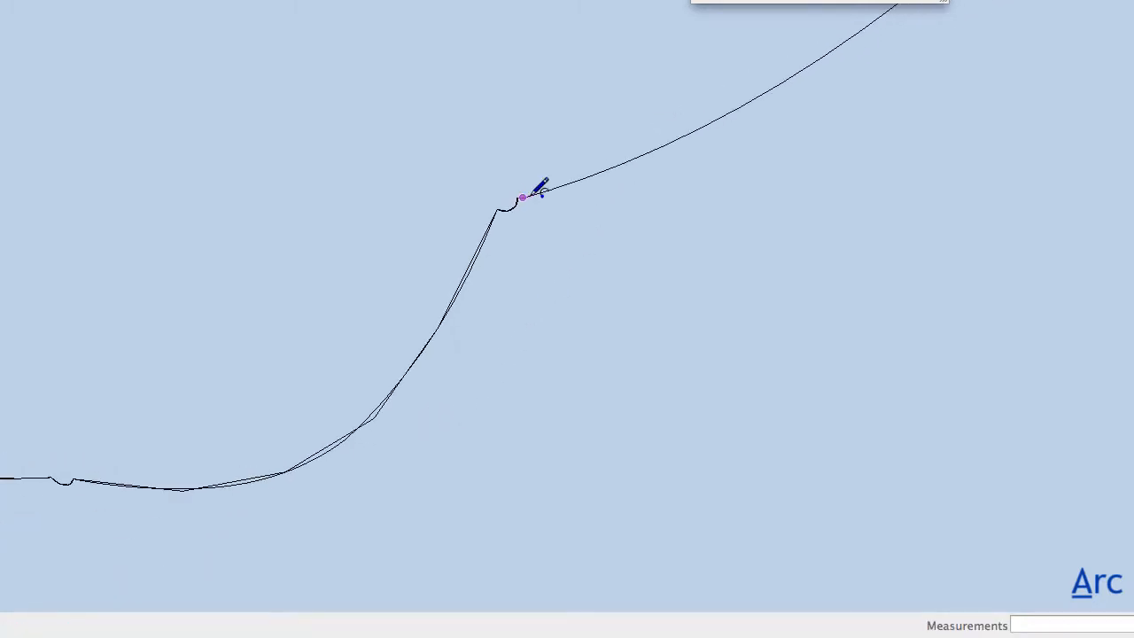
scroll(615, 163, up, 1)
shift+middle_drag(615, 163, 537, 286)
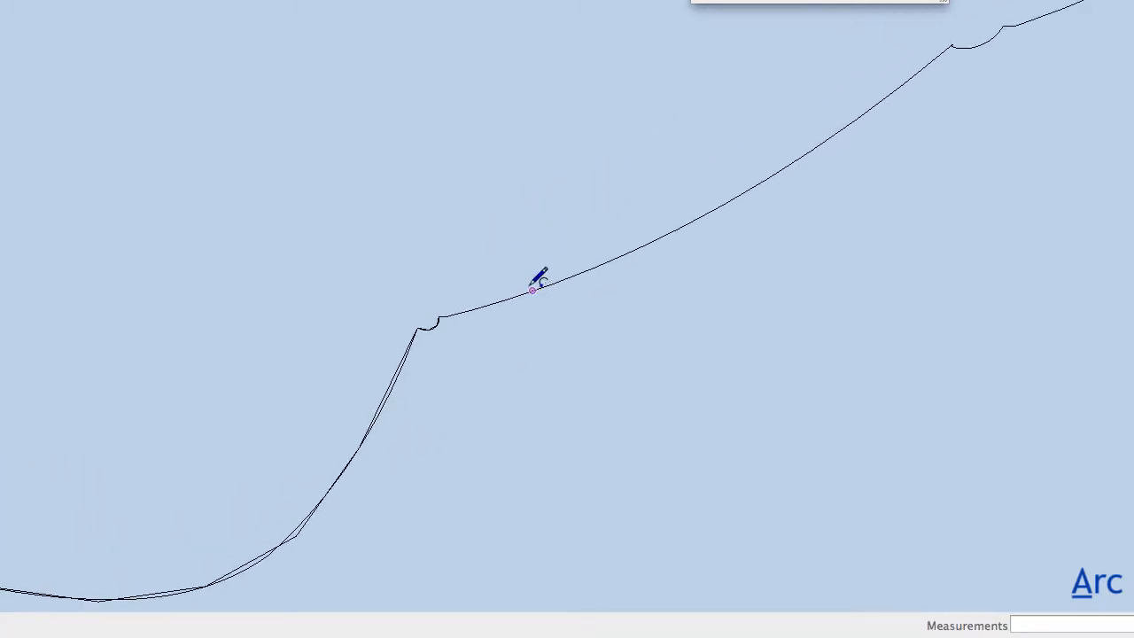
click(440, 315)
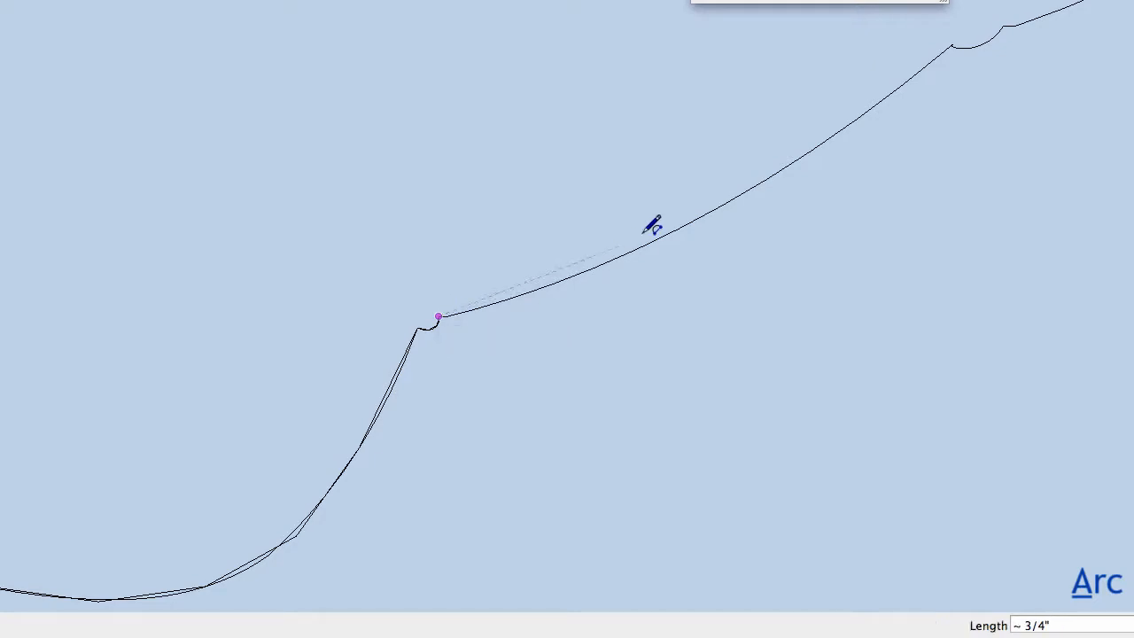
click(952, 46)
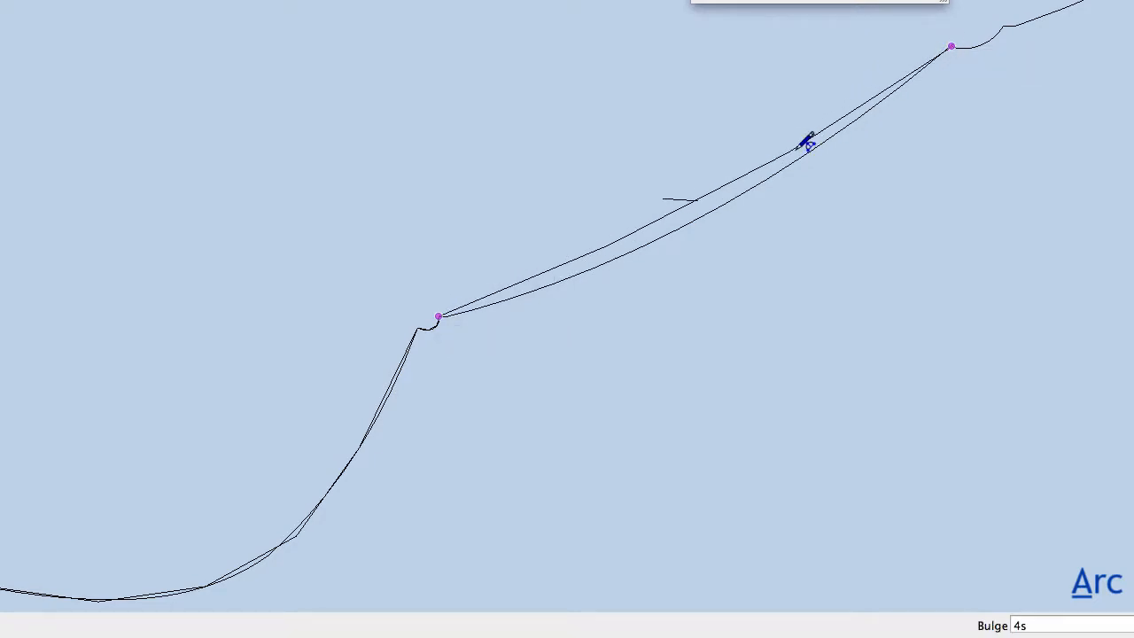
key(Return)
click(739, 189)
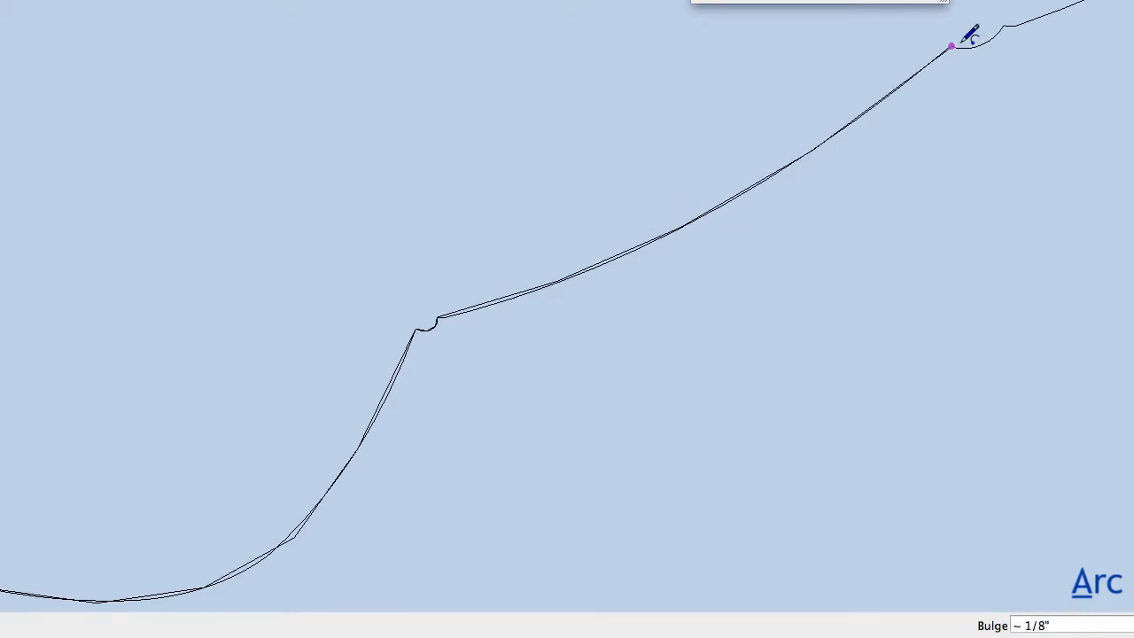
Select the newly traced long arc to check which point it ends on at the third bead.
scroll(1013, 21, up, 4)
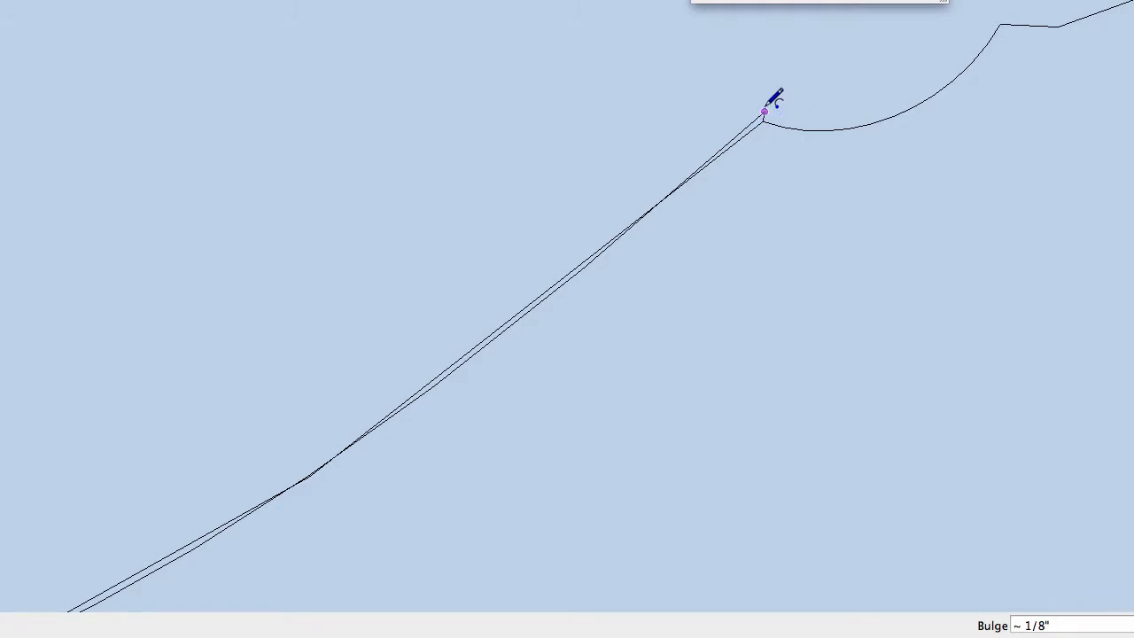
key(space)
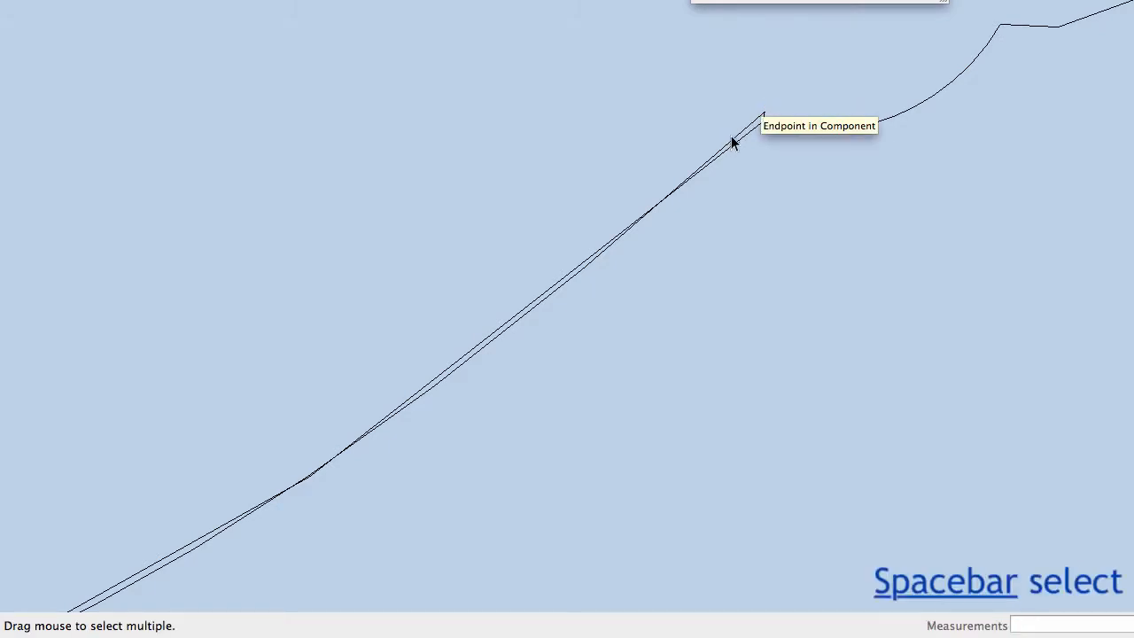
click(736, 143)
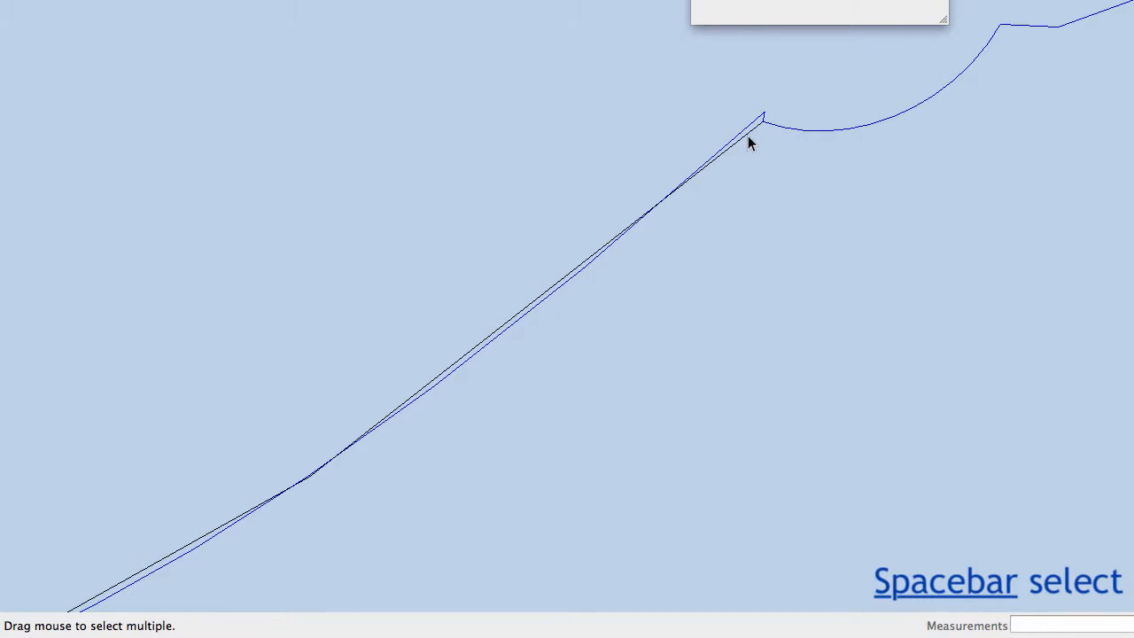
click(750, 135)
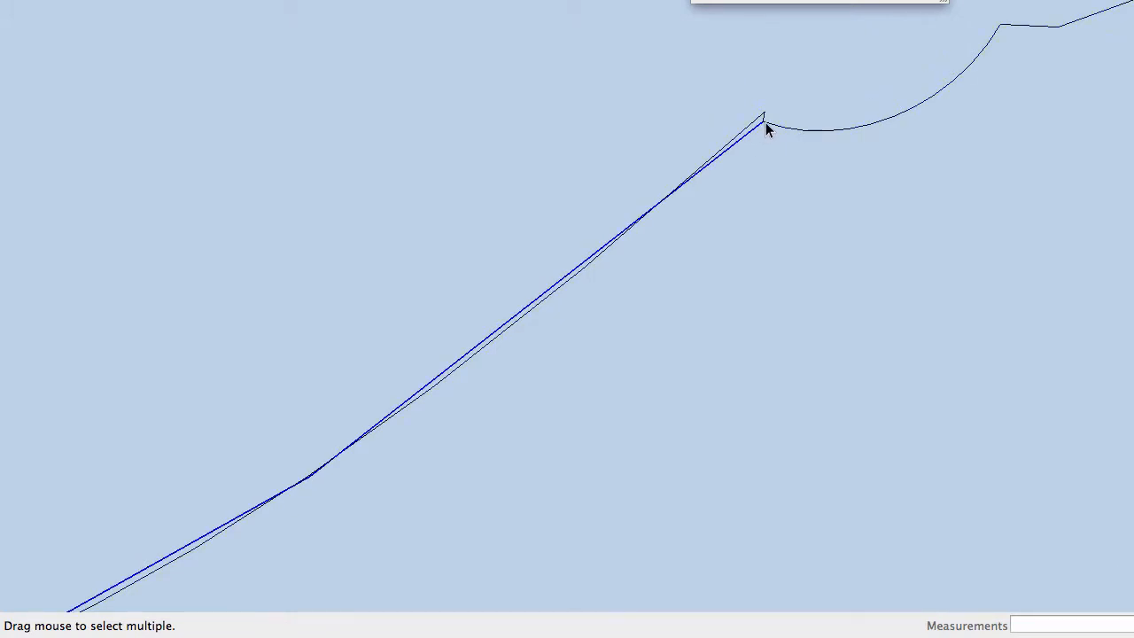
Trace the third bead with a 3-segment arc between its two corners, bulging about 1/16".
key(a)
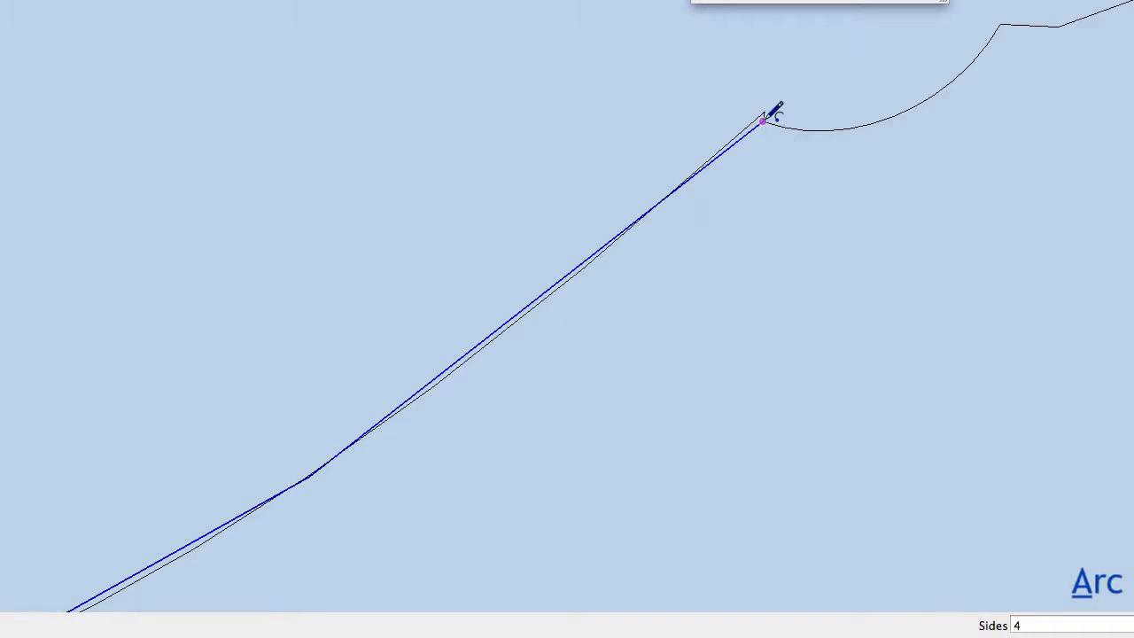
click(763, 121)
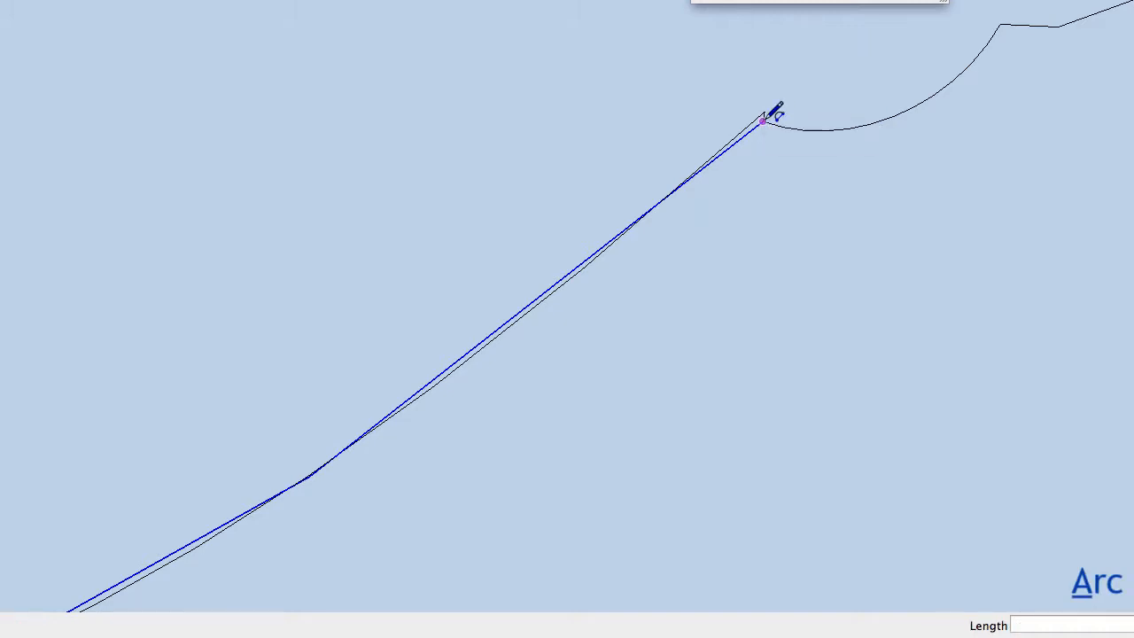
click(1000, 24)
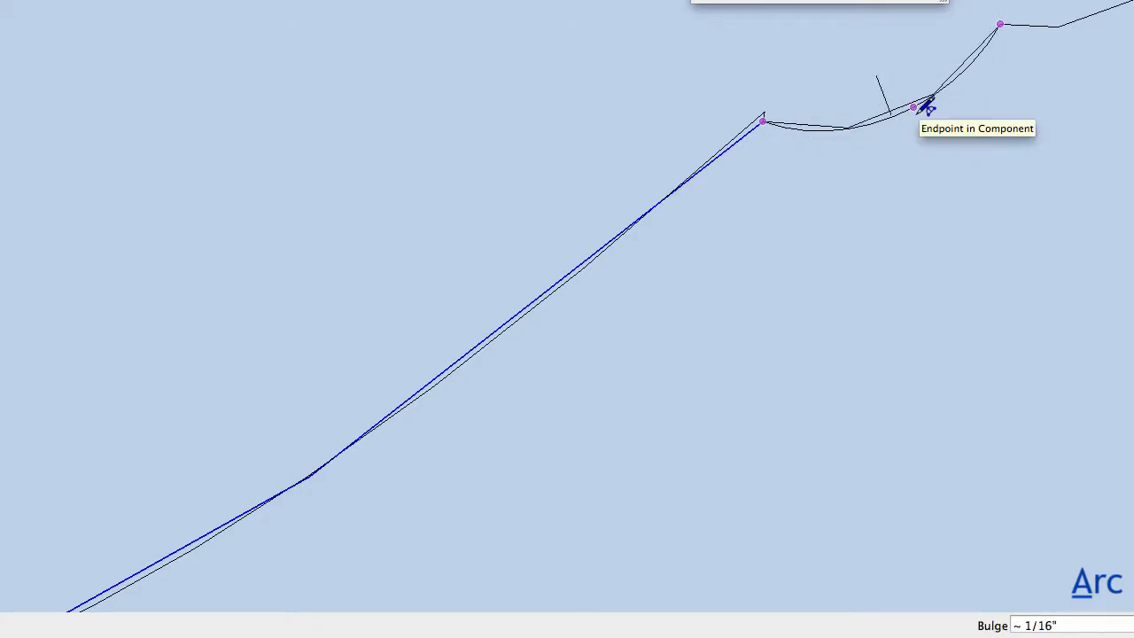
Trace the long curve from the third bead's outer corner to the rim bead with a 4-segment arc bulging about 3/16".
mouse_move(926, 106)
middle_down()
mouse_move(977, 48)
mouse_move(873, 89)
mouse_move(465, 312)
middle_up()
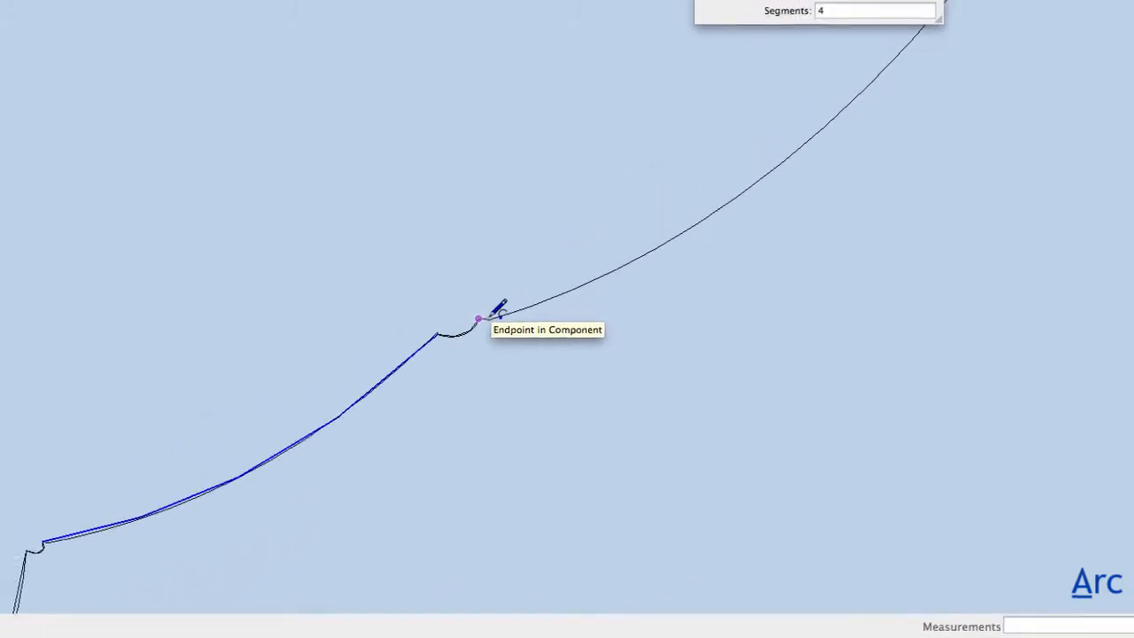
click(514, 353)
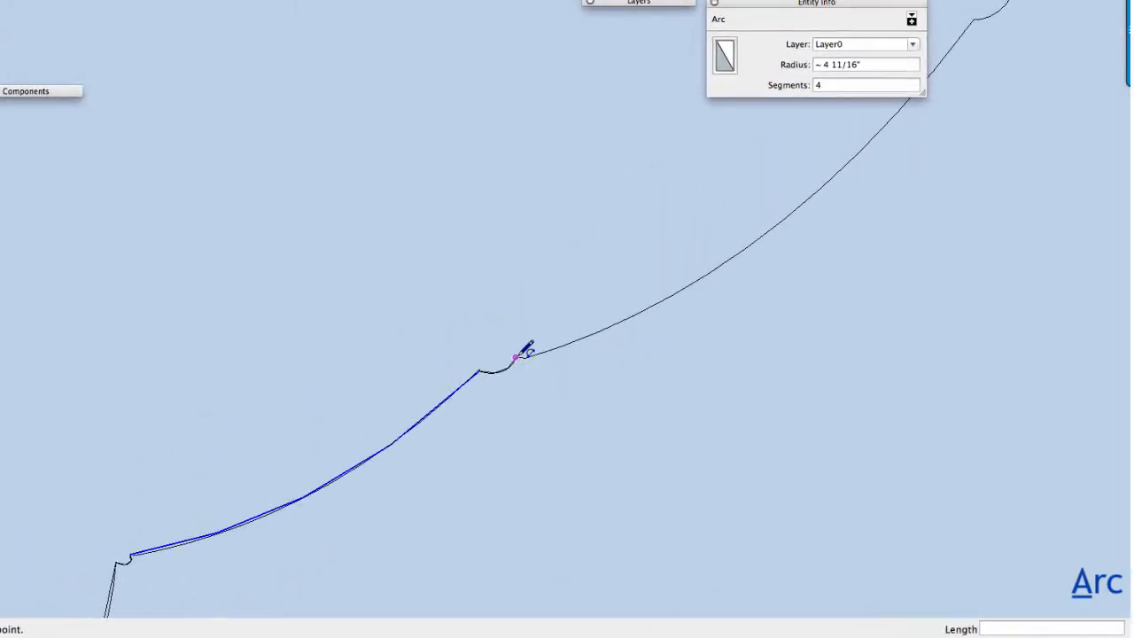
click(973, 18)
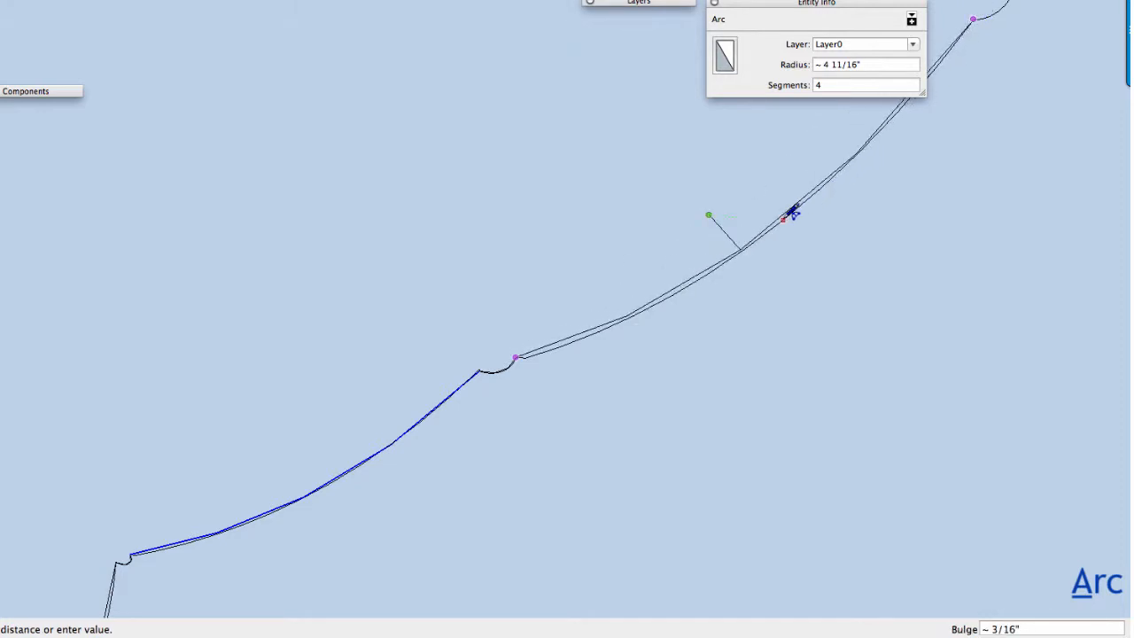
click(775, 232)
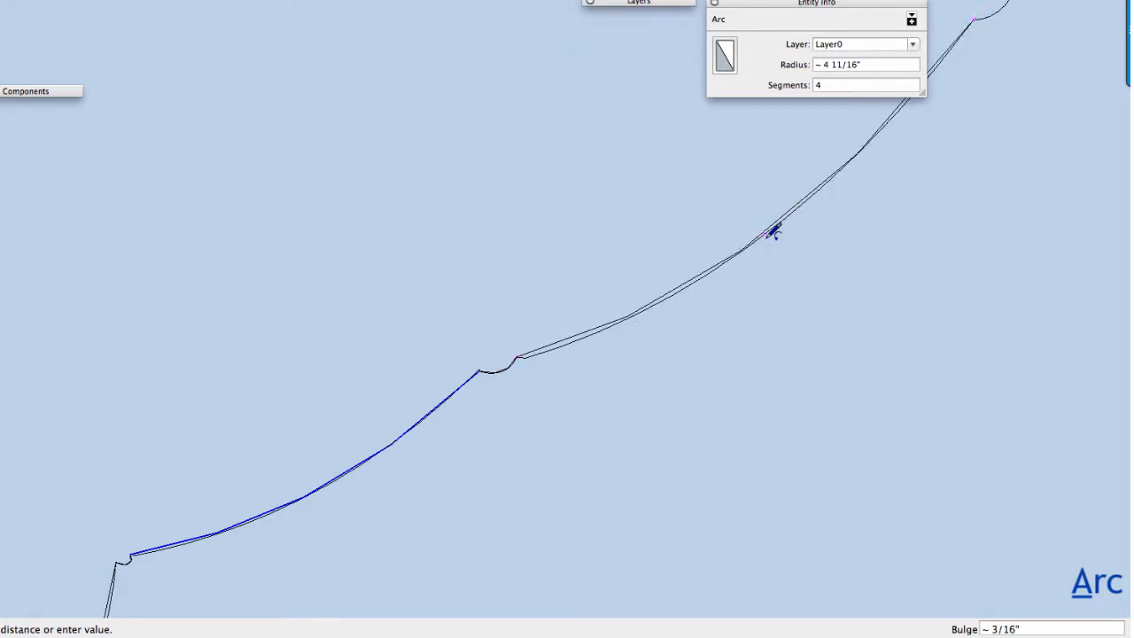
Trace the round rim bead with a 4-segment arc between its two corners, bulging about 1/16".
middle_drag(774, 233, 636, 372)
scroll(679, 346, up, 5)
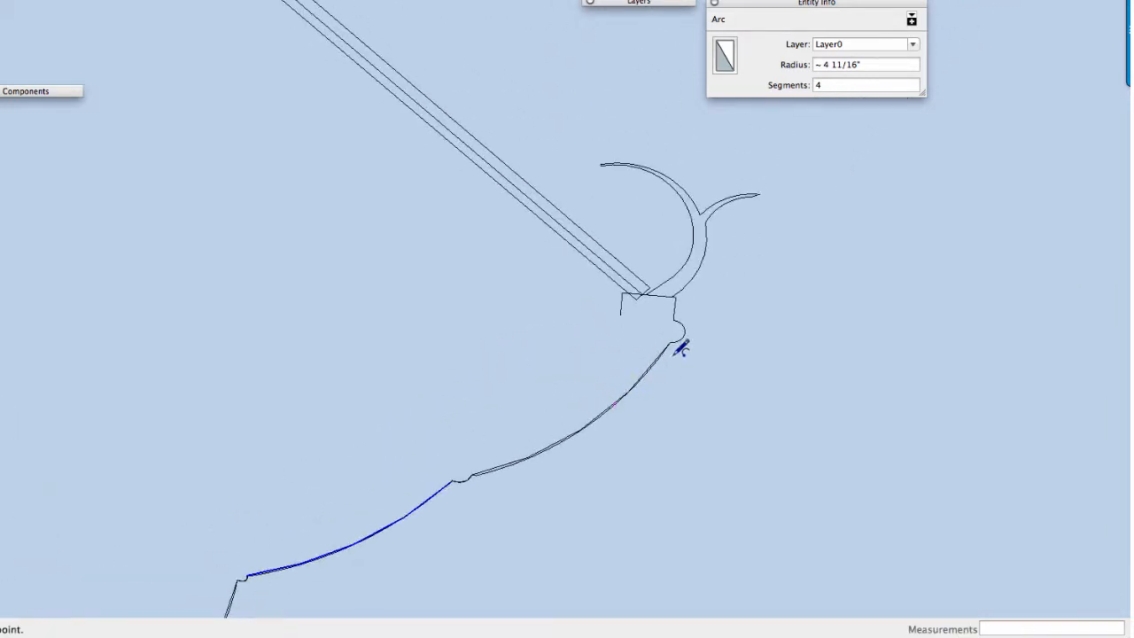
scroll(635, 304, up, 3)
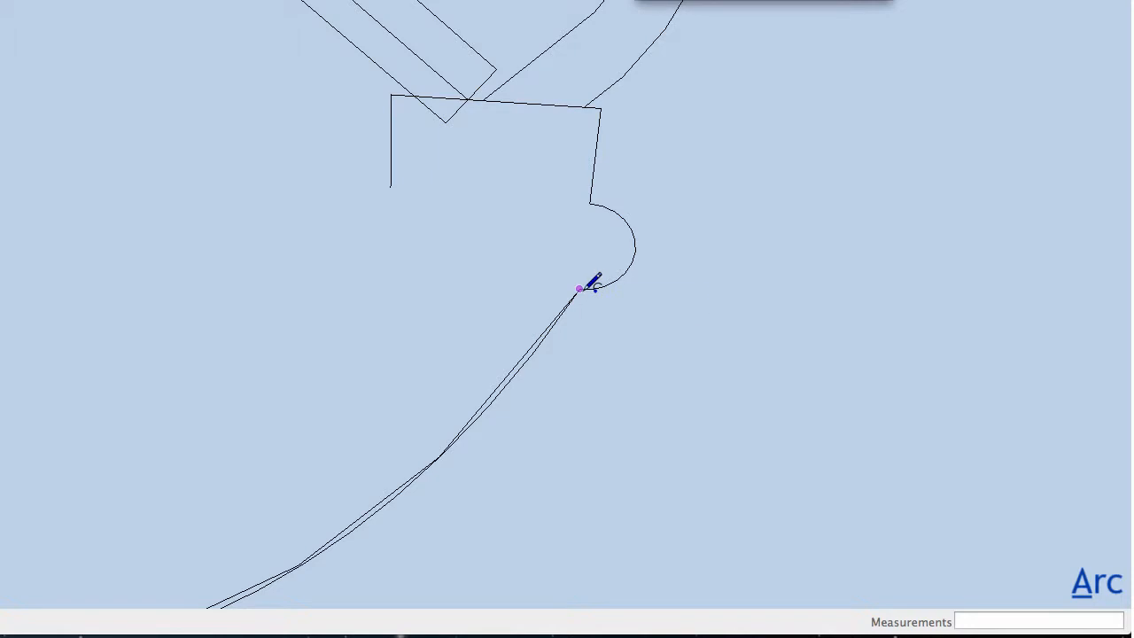
click(580, 288)
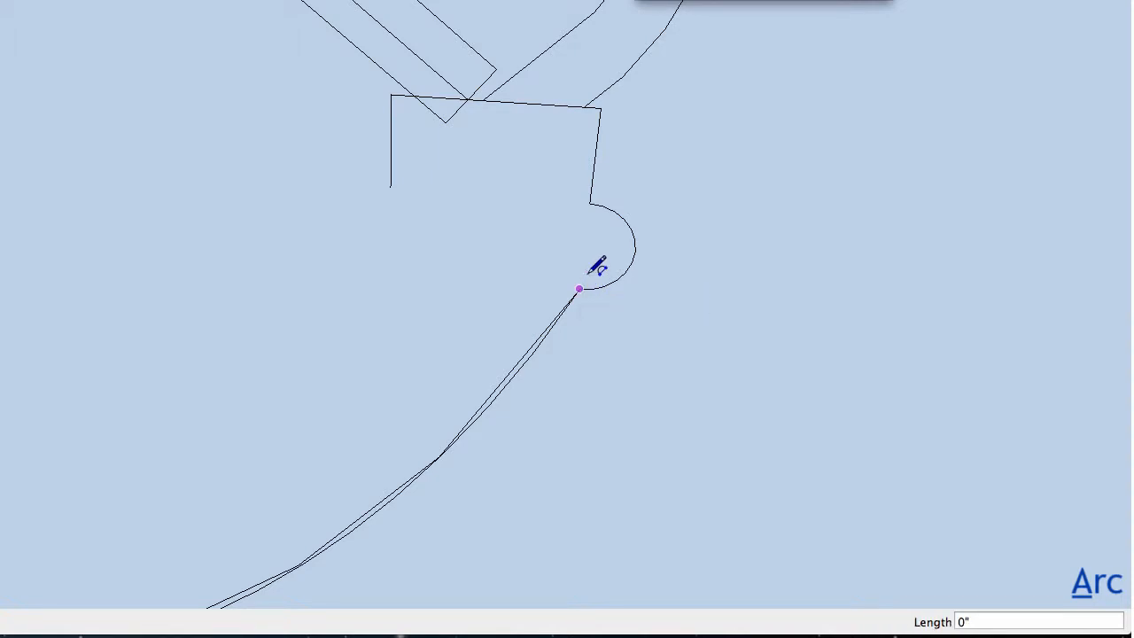
click(590, 203)
click(637, 246)
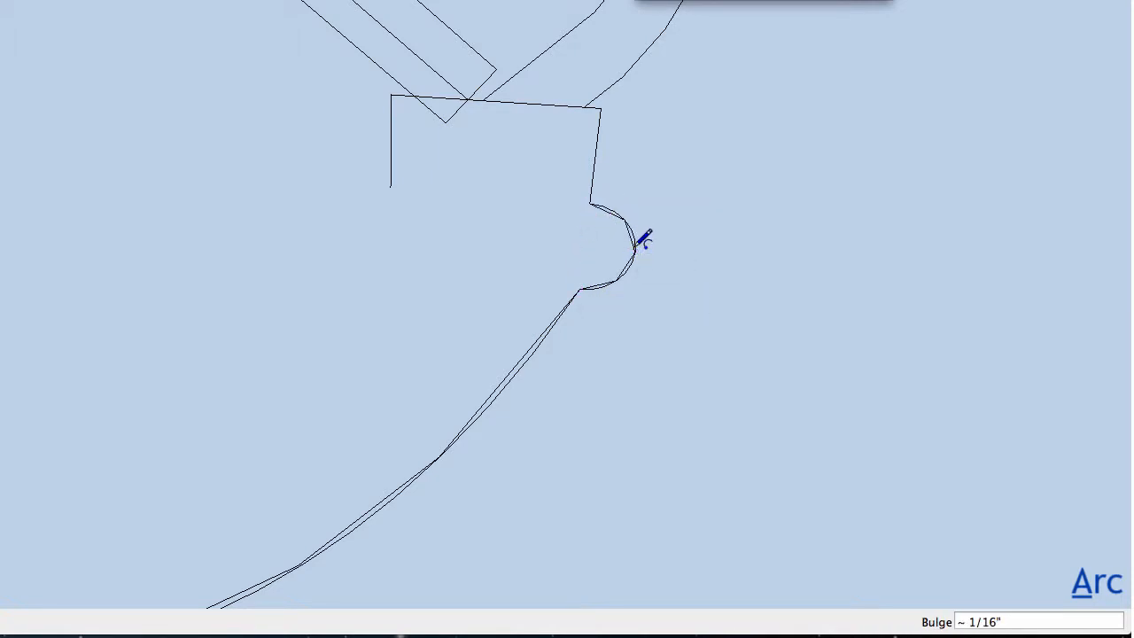
Trace the rim's straight edges with lines from the rim bead, then close the bowl profile with a line to the bowl's bottom centre.
key(l)
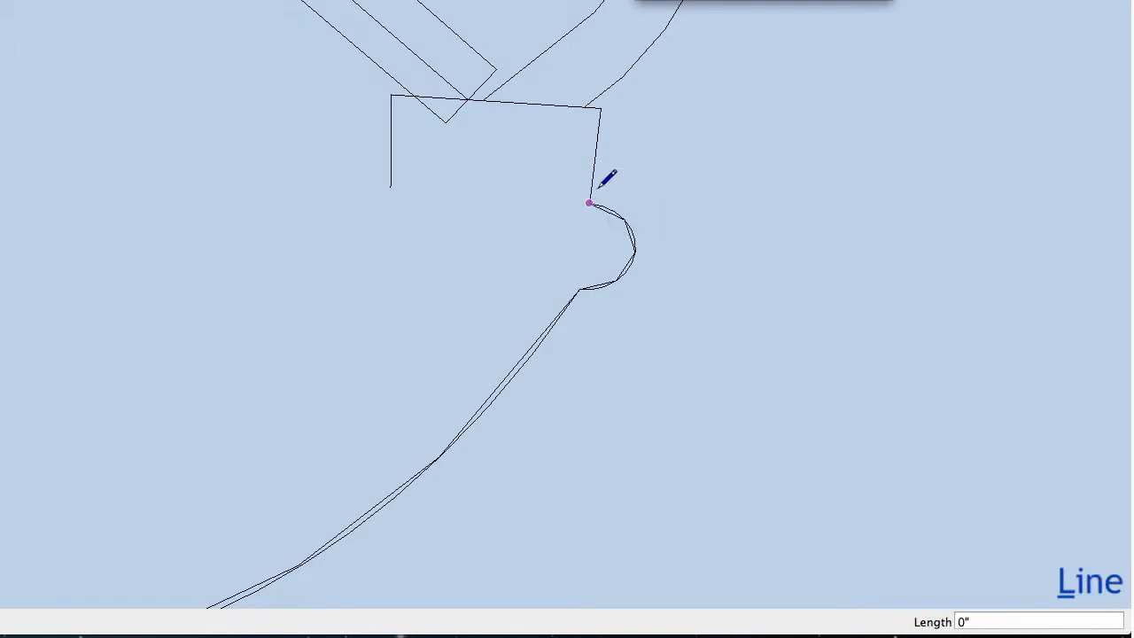
click(589, 203)
click(601, 108)
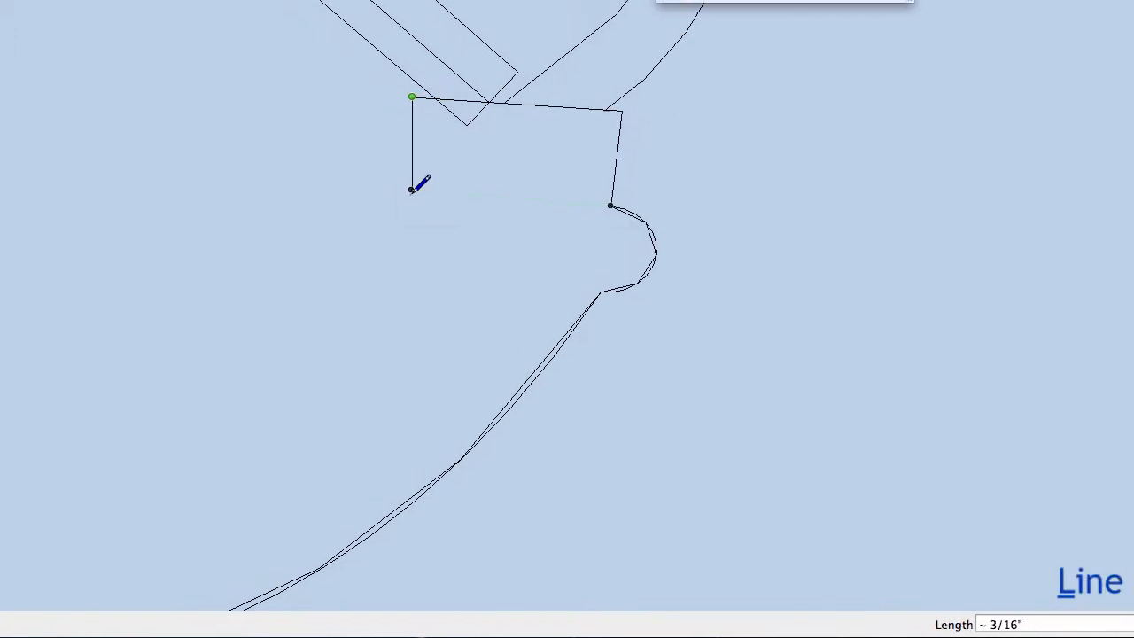
scroll(390, 186, down, 4)
scroll(647, 221, down, 6)
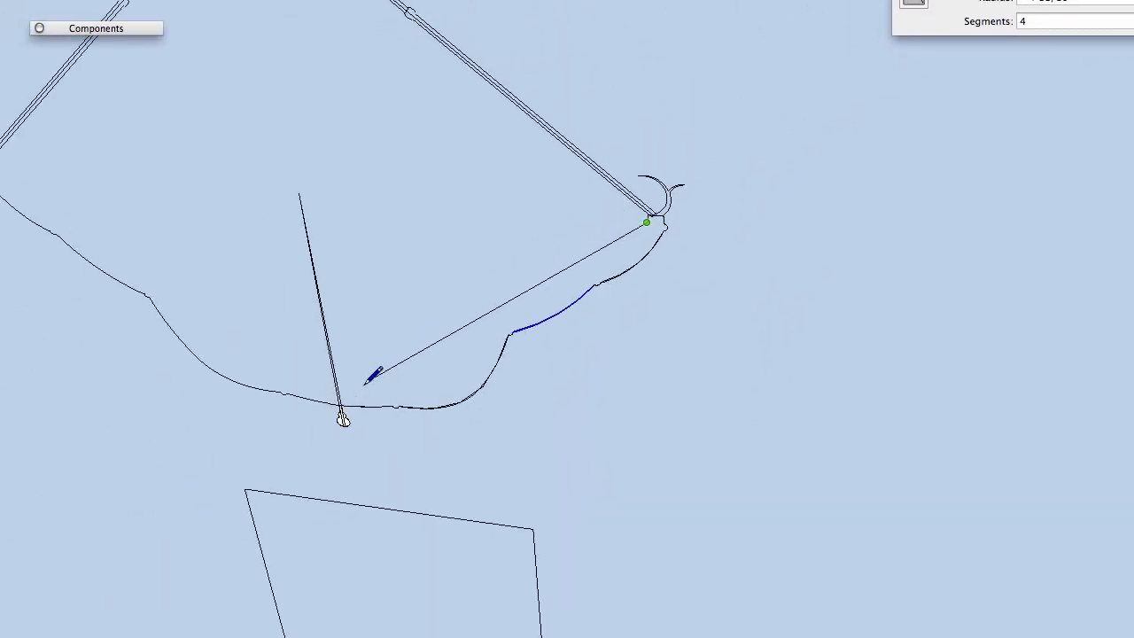
click(341, 405)
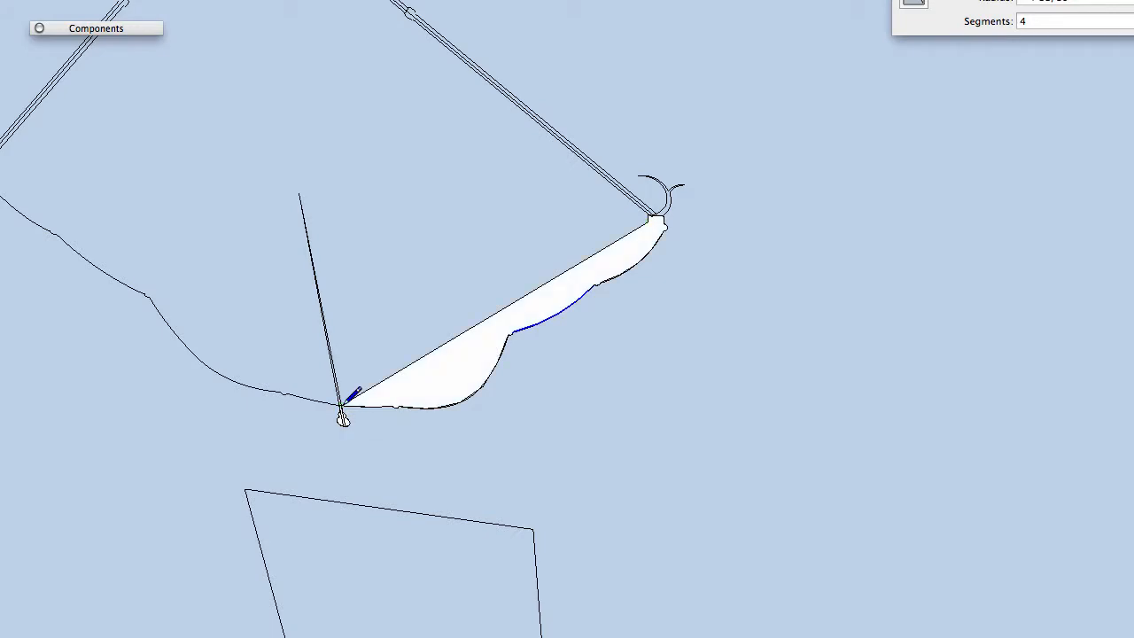
Draw a line along the upper cap's short side edge, from its free end to the corner where the cap's curve starts.
mouse_move(517, 321)
middle_down()
mouse_move(577, 373)
mouse_move(344, 432)
mouse_move(603, 317)
mouse_move(600, 481)
middle_up()
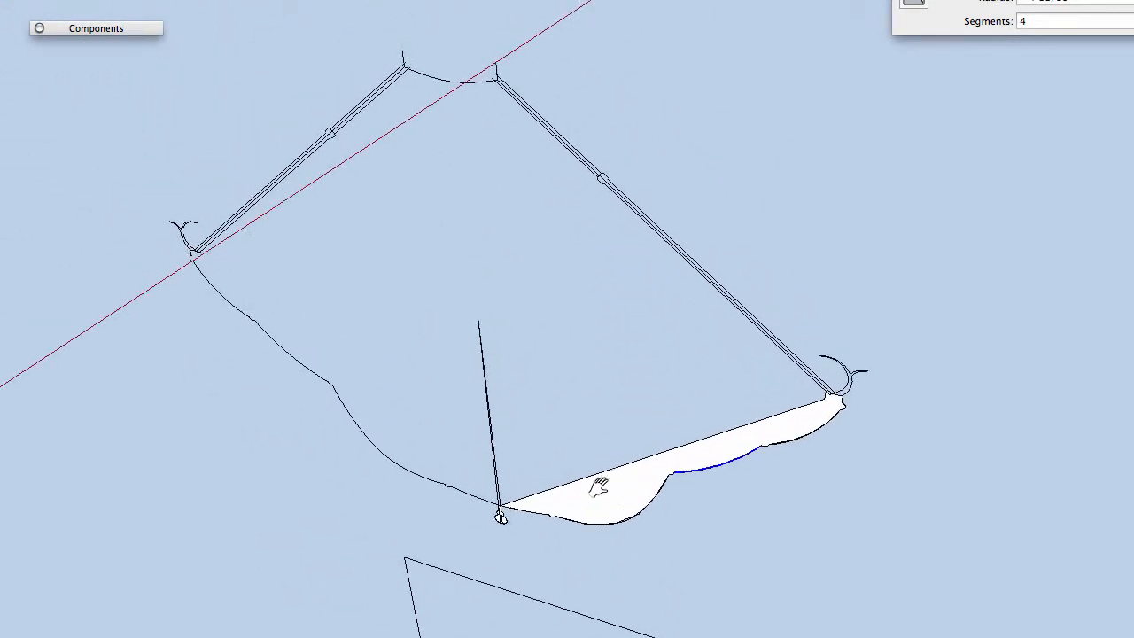
scroll(423, 77, up, 5)
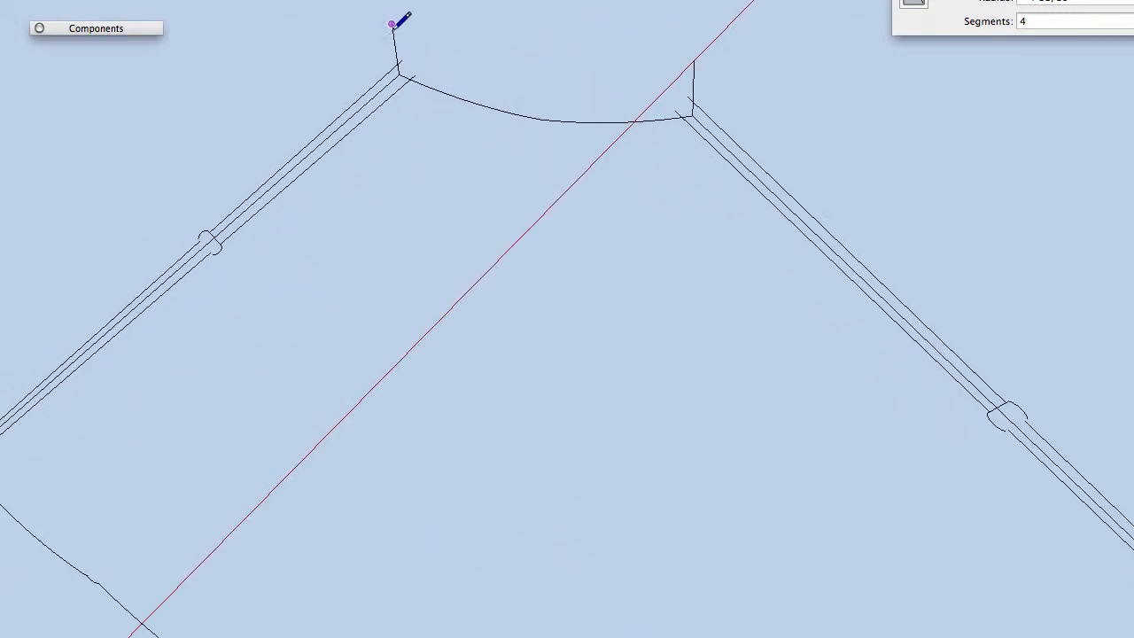
key(l)
click(392, 24)
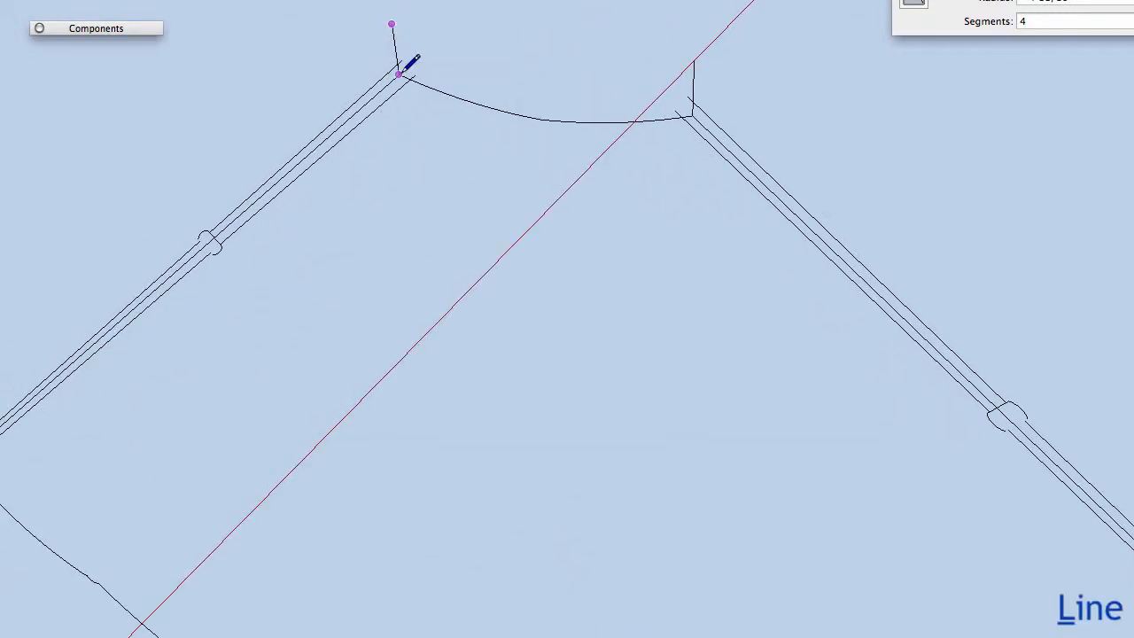
click(400, 73)
Trace the upper cap's shallow curve with a 4-segment arc between its two corners.
key(a)
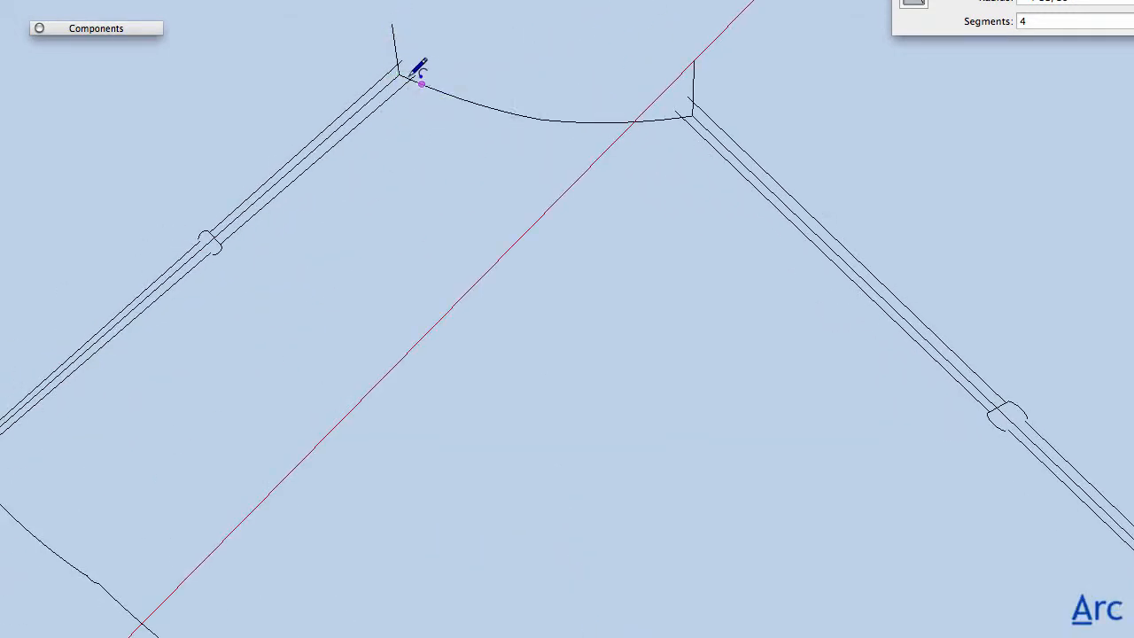
click(398, 74)
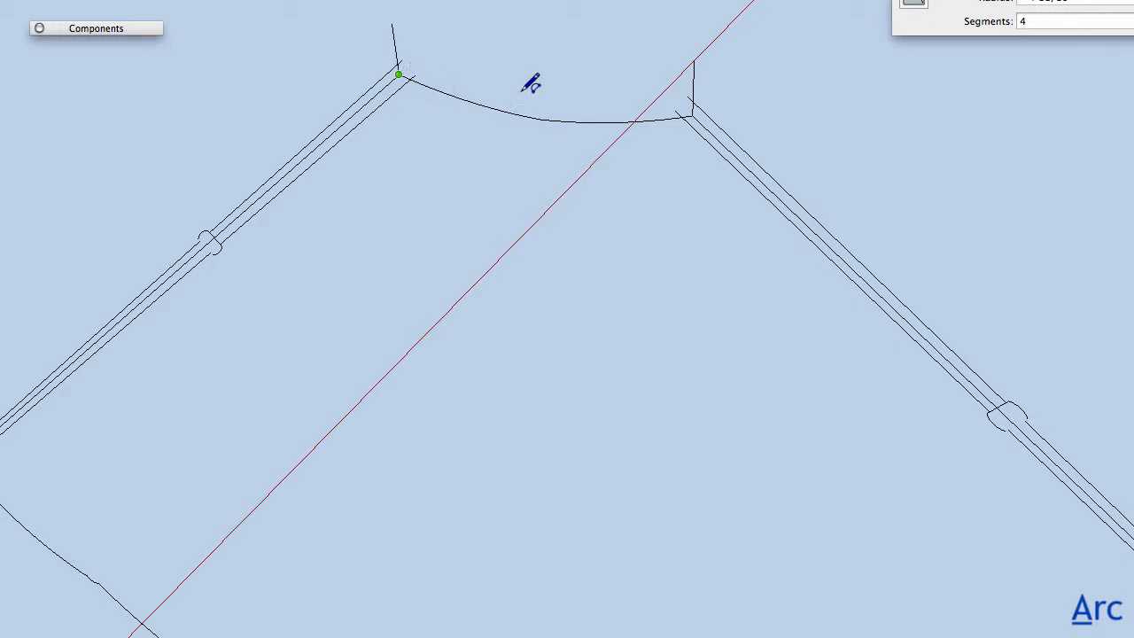
click(693, 114)
click(633, 109)
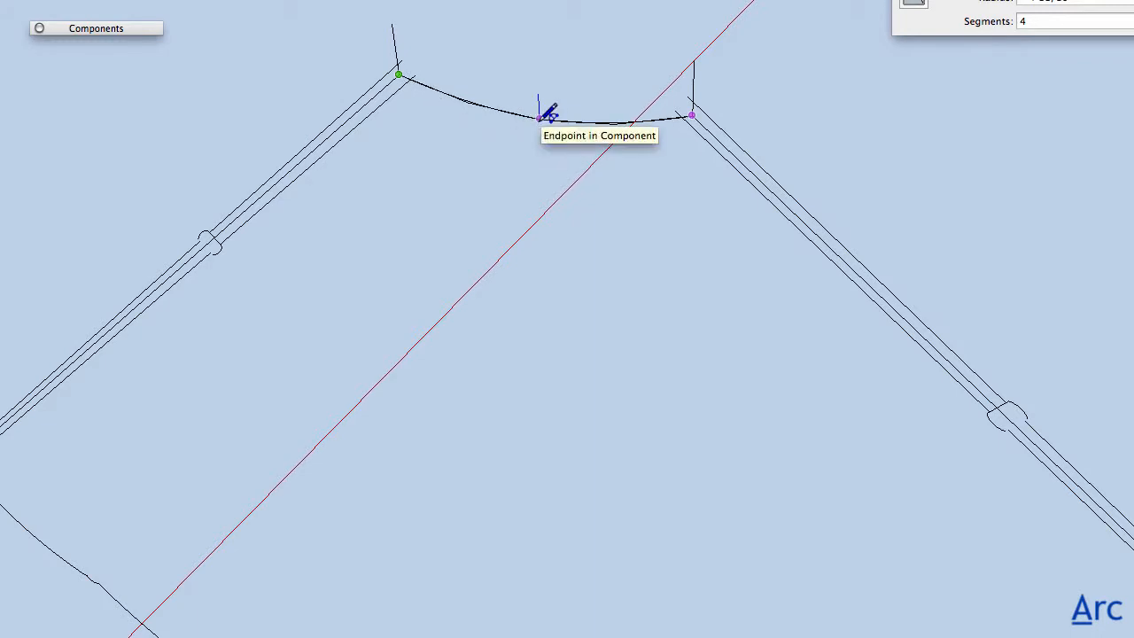
click(539, 117)
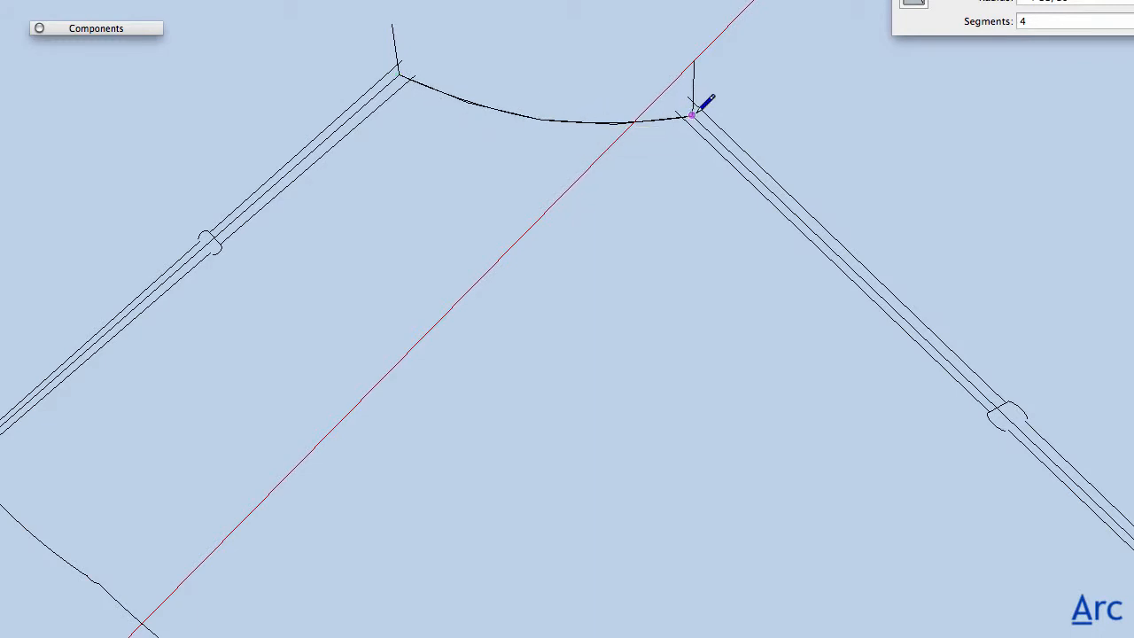
Trace the upper cap's opposite short side with a line and close the profile with a line across its two free ends.
key(l)
click(694, 60)
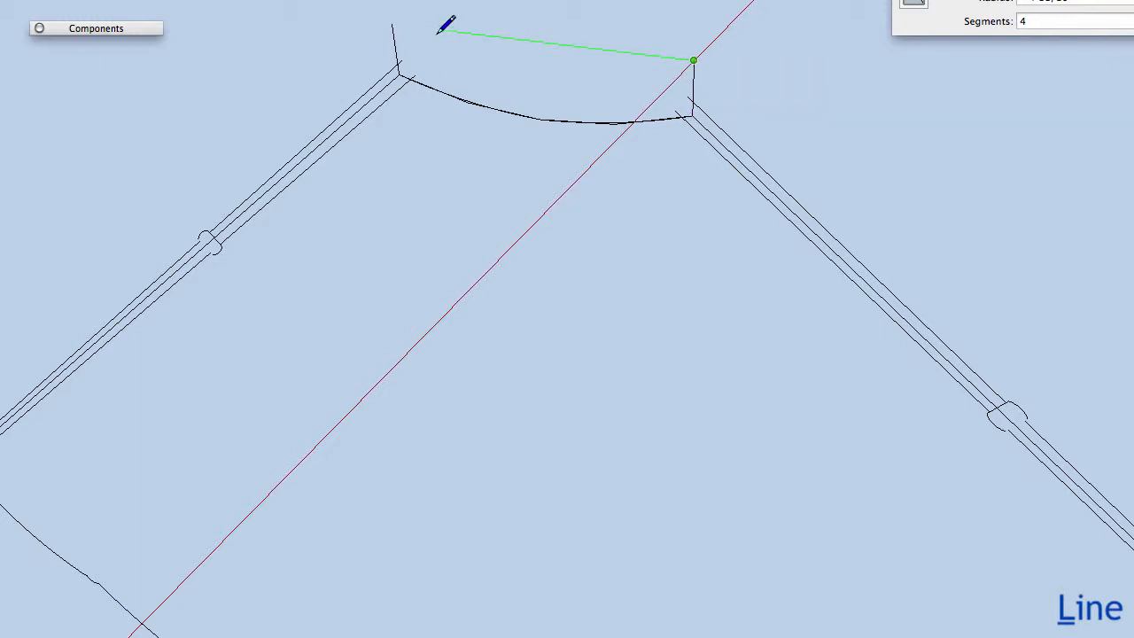
click(393, 24)
Draw a horizontal circle about 5/8" in radius below the upper cap, aligned with its midpoint, and set it to 12 segments.
scroll(500, 71, down, 6)
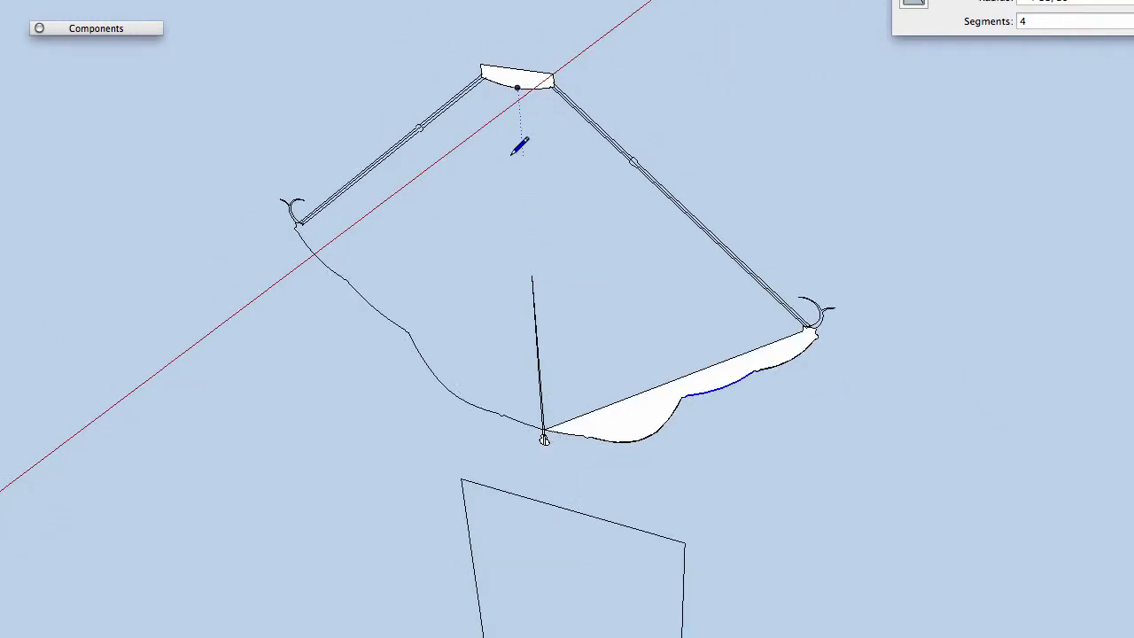
key(c)
middle_drag(509, 169, 512, 253)
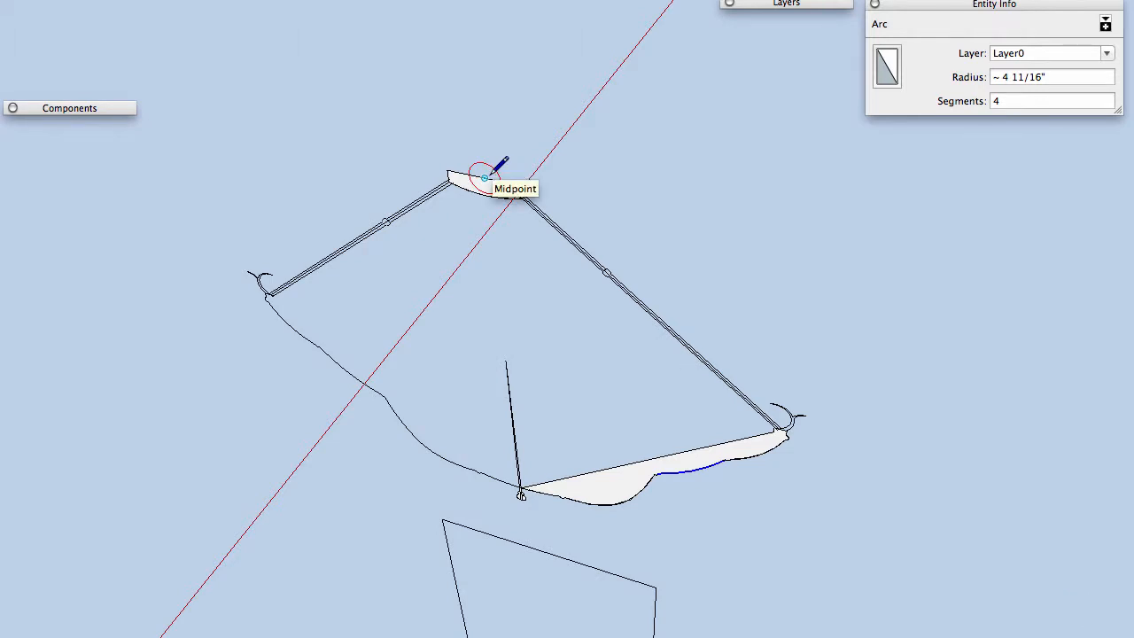
click(527, 257)
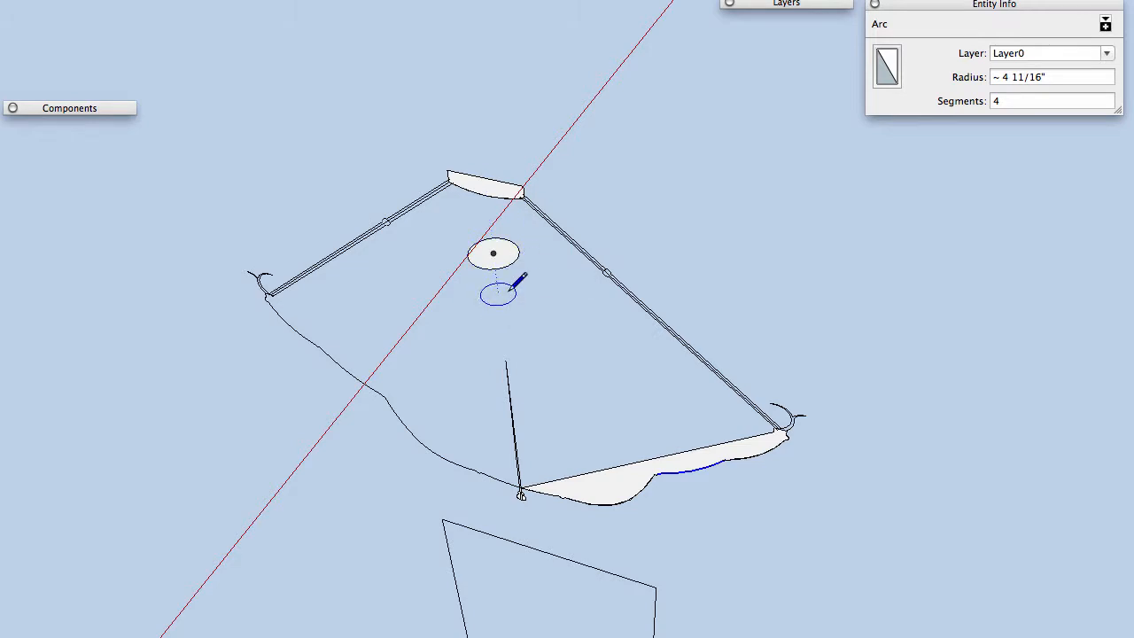
key(space)
click(513, 263)
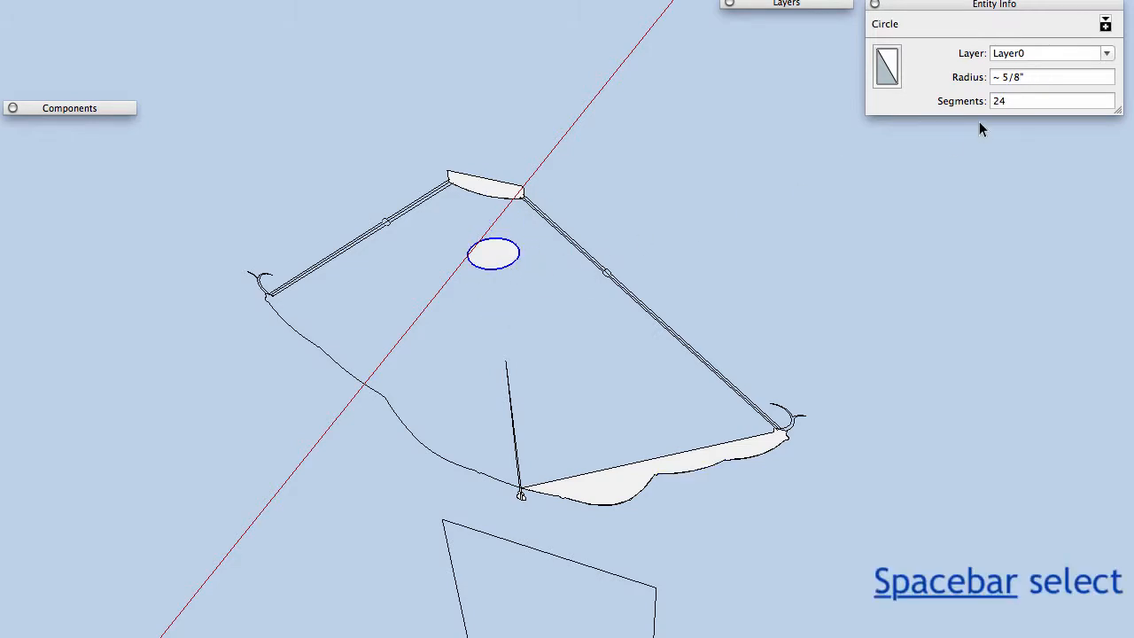
click(1028, 102)
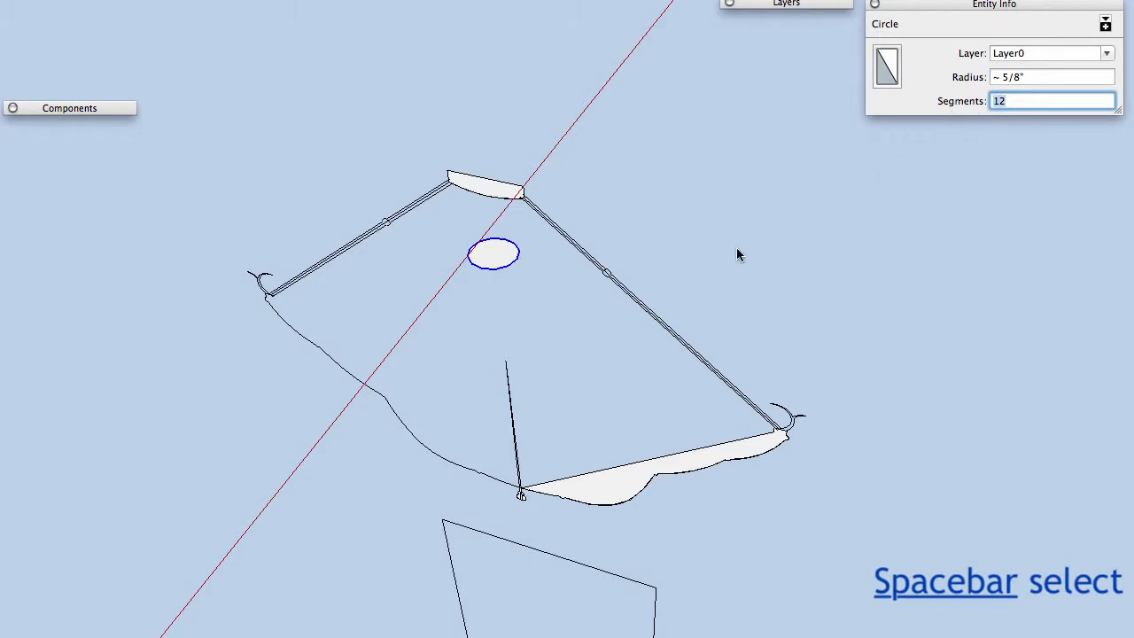
Sweep the finial's profile face around the 12-segment circle with the Follow Me tool.
click(507, 268)
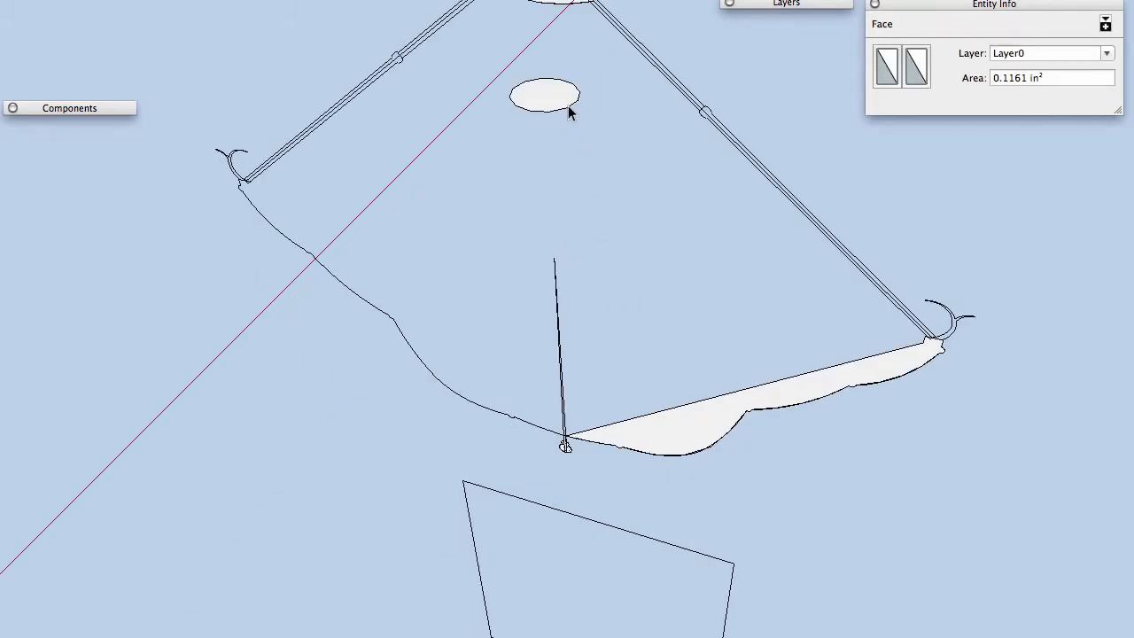
click(568, 106)
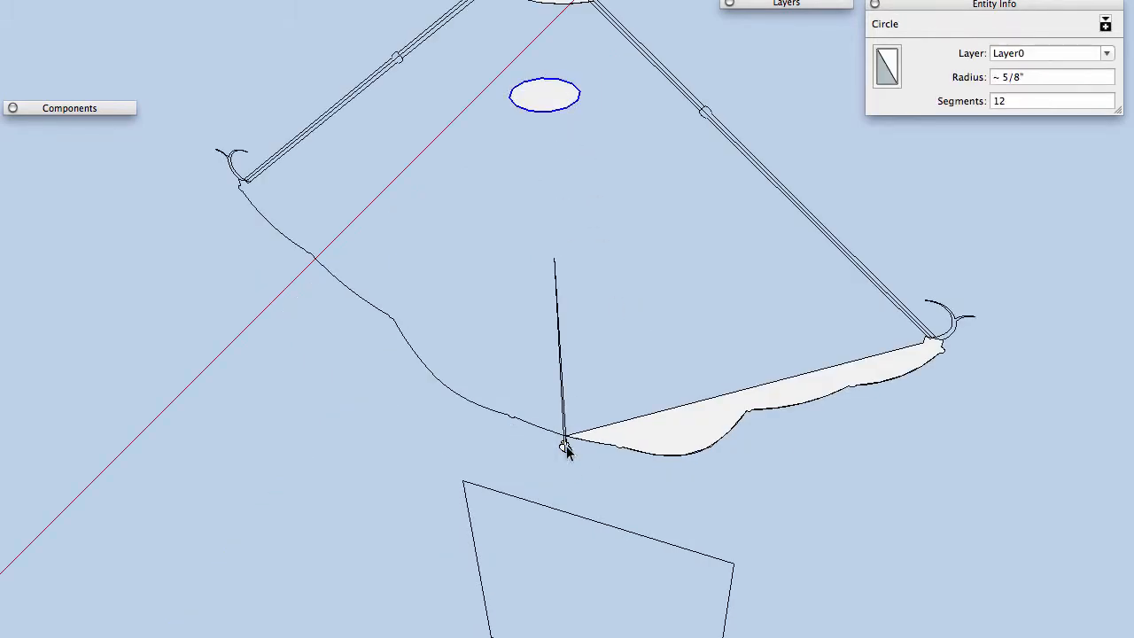
scroll(566, 446, up, 6)
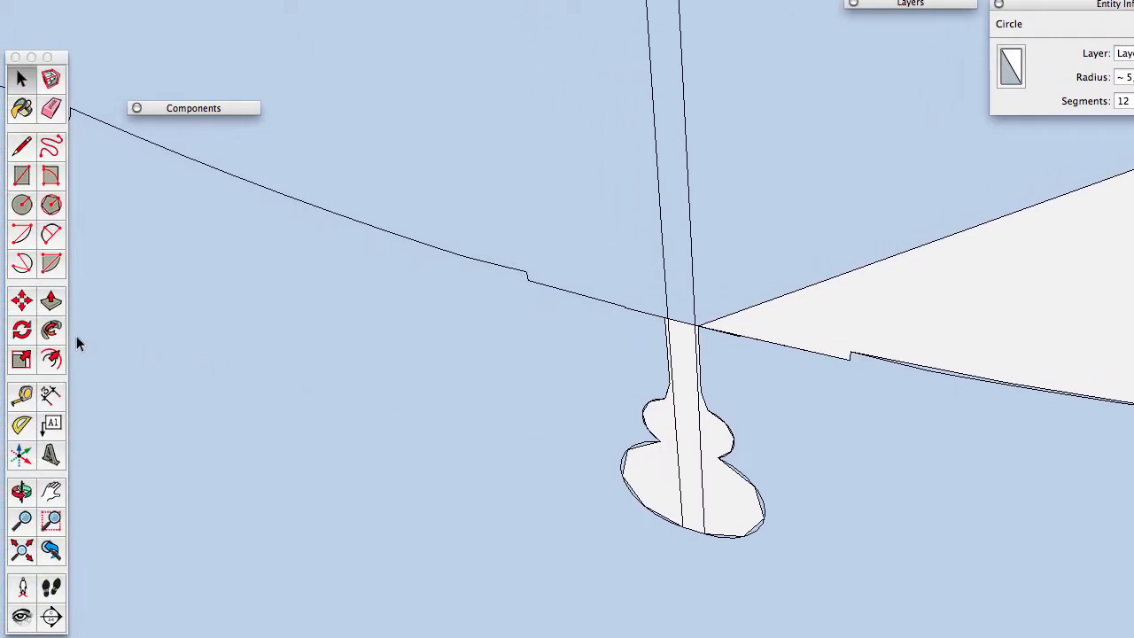
click(50, 330)
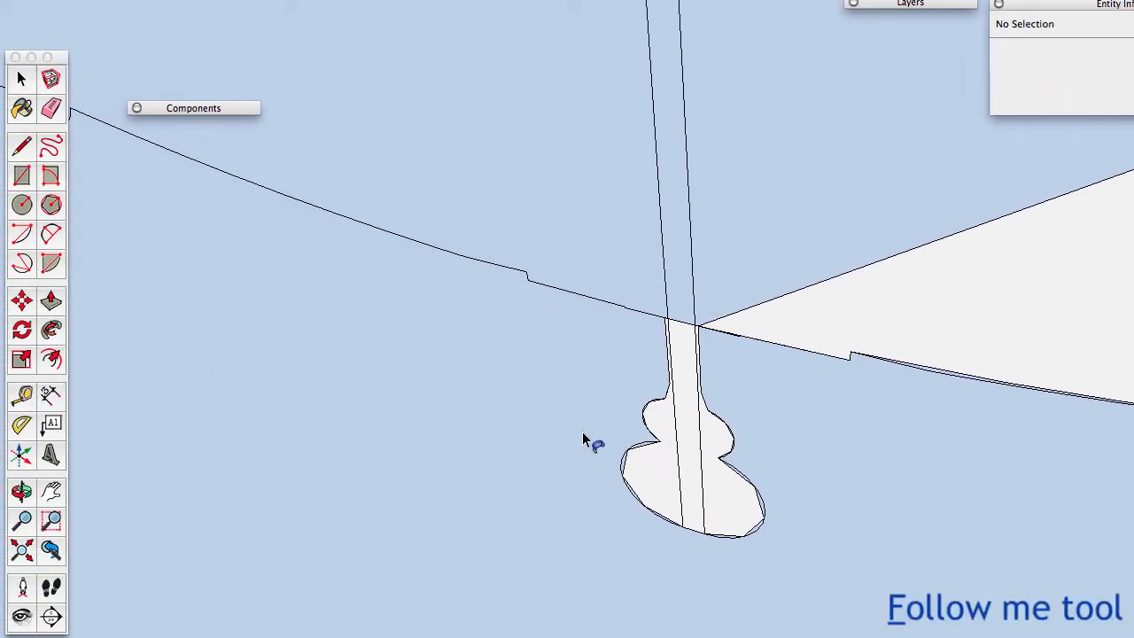
click(671, 484)
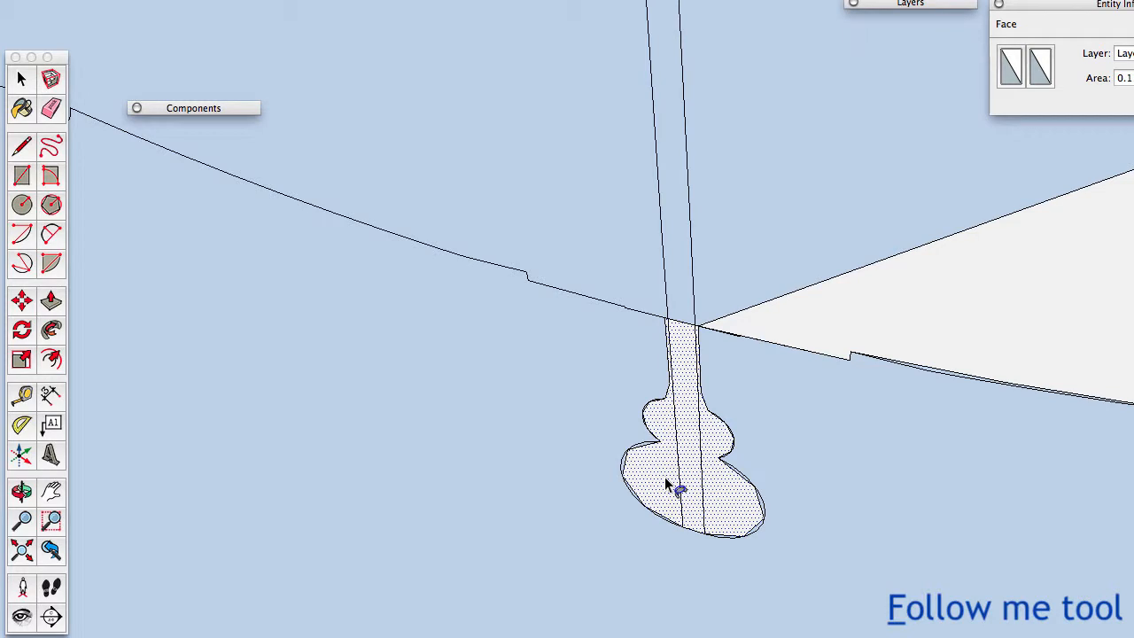
click(666, 479)
Show hidden geometry to examine the facets of the swept finial.
scroll(664, 478, down, 3)
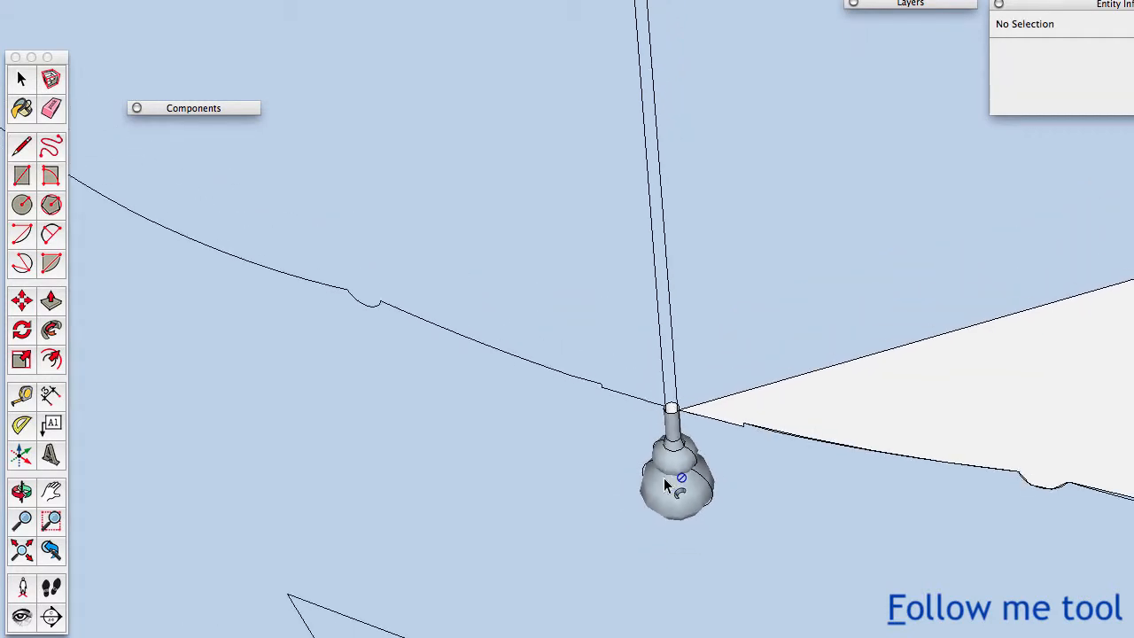
key(shift+h)
middle_drag(664, 481, 700, 297)
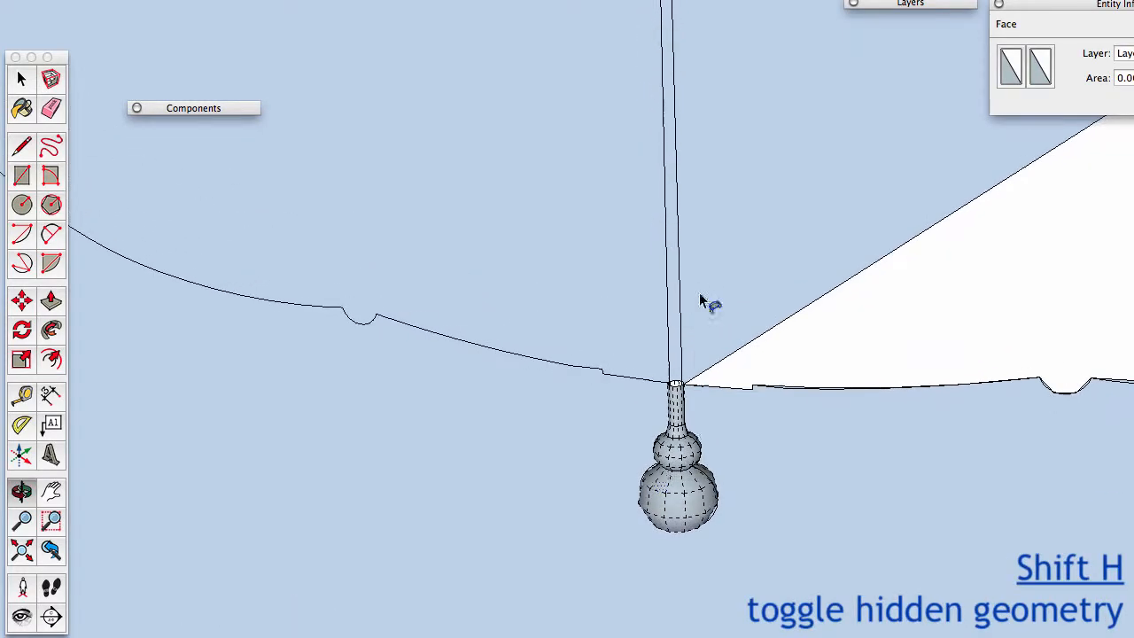
Examine the swept finial's facets up close and undo its 12-segment sweep.
scroll(693, 502, up, 5)
middle_drag(590, 405, 739, 575)
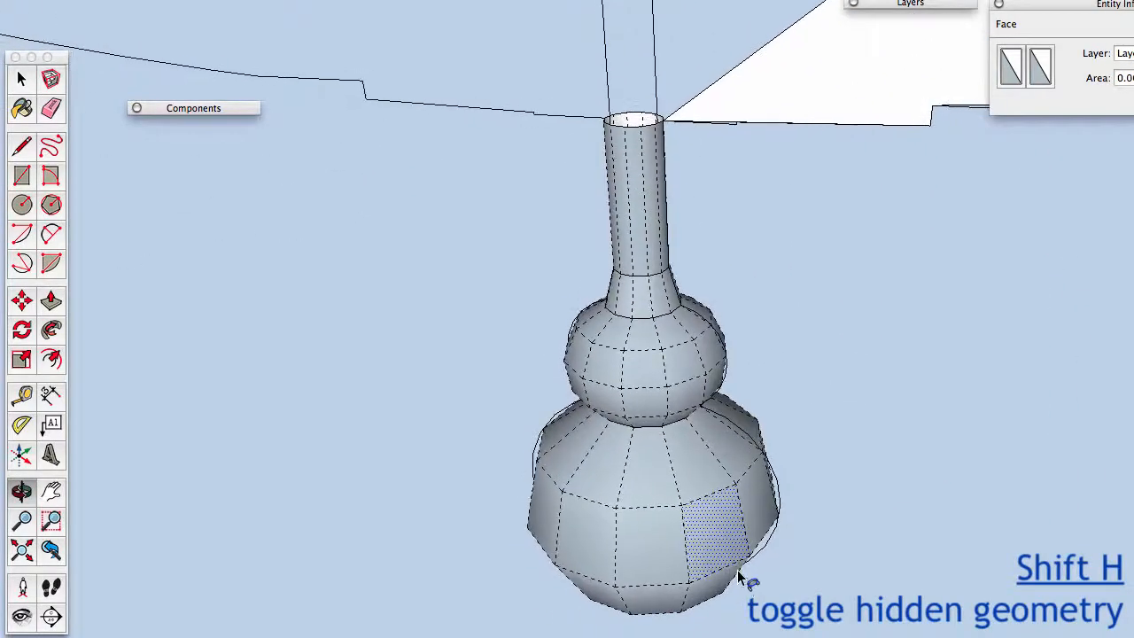
scroll(734, 568, down, 5)
scroll(703, 493, down, 5)
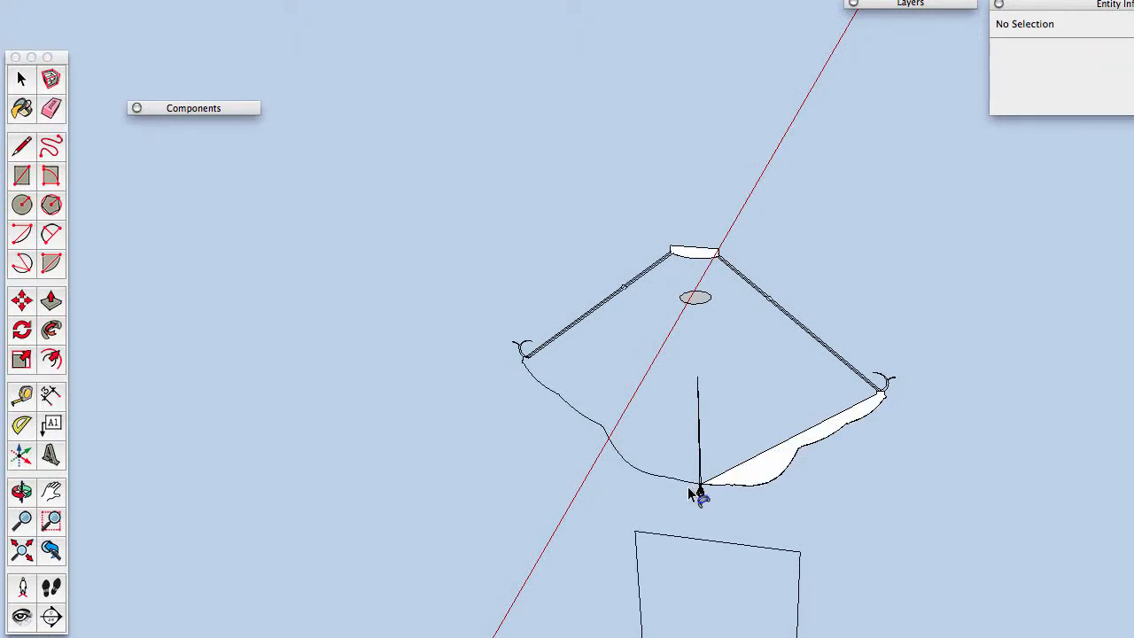
scroll(701, 491, up, 6)
scroll(701, 498, up, 8)
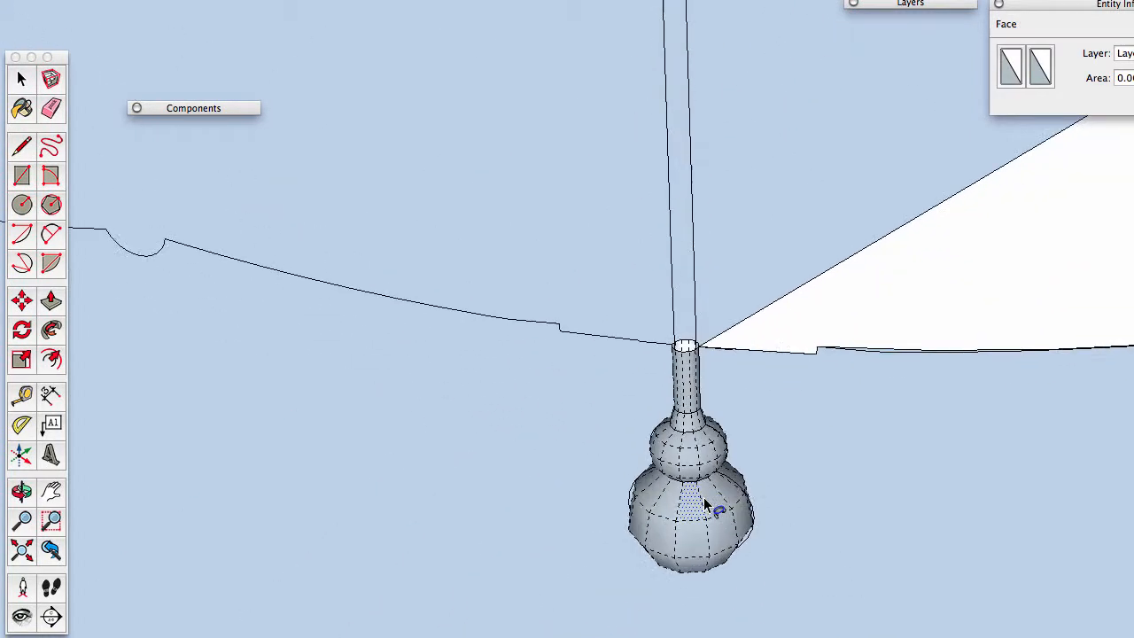
key(super+z)
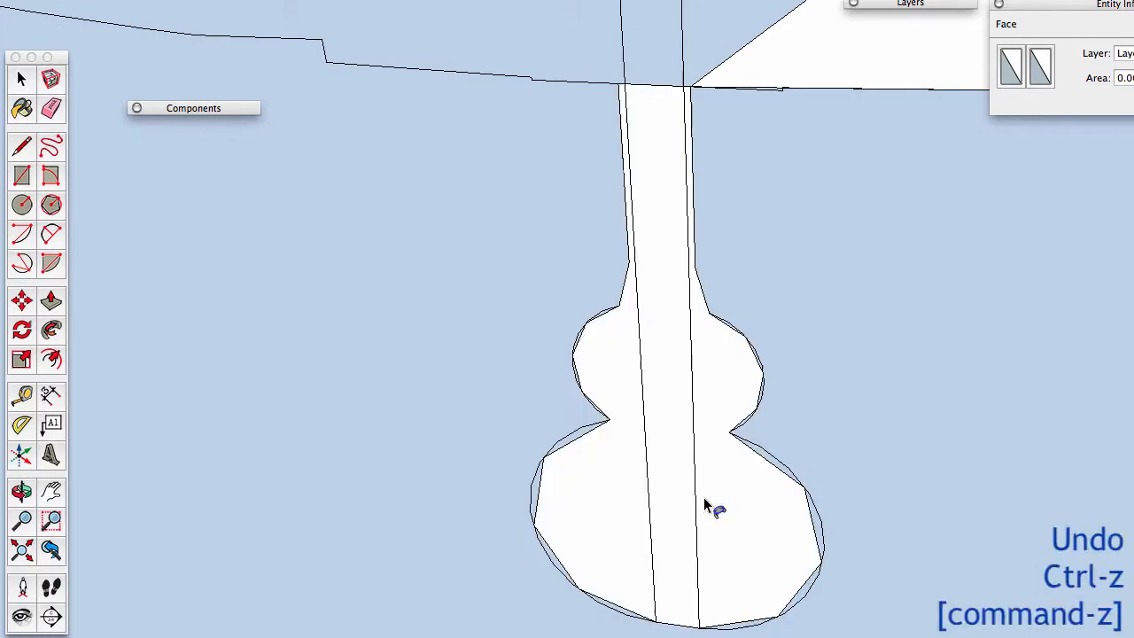
Set the horizontal circle below the upper cap to 8 segments.
scroll(704, 501, down, 10)
scroll(797, 381, down, 8)
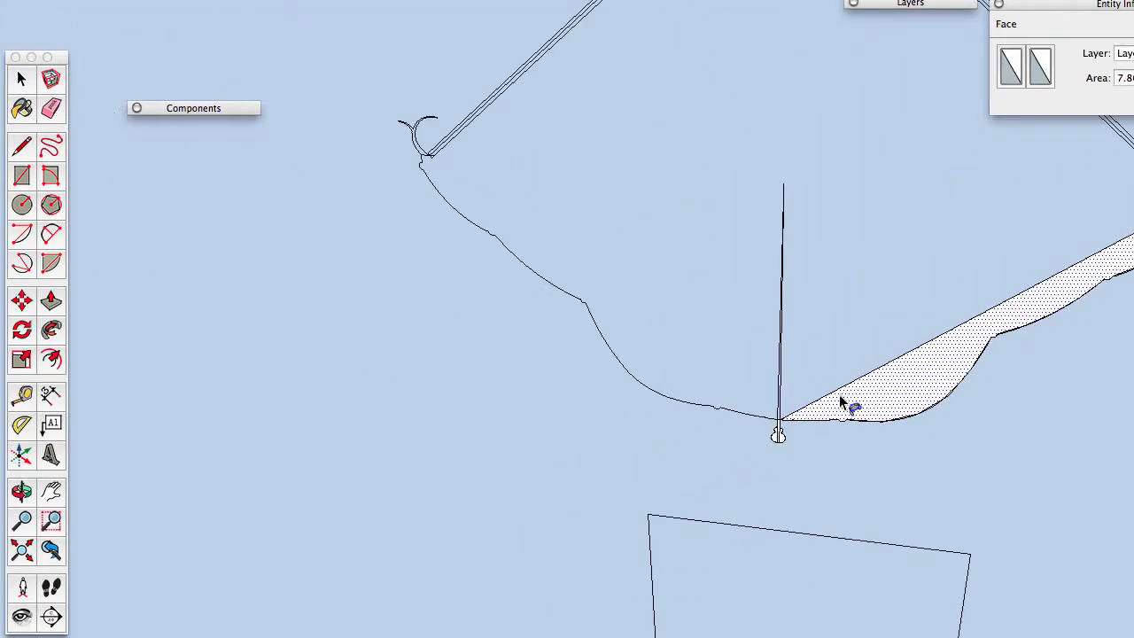
key(space)
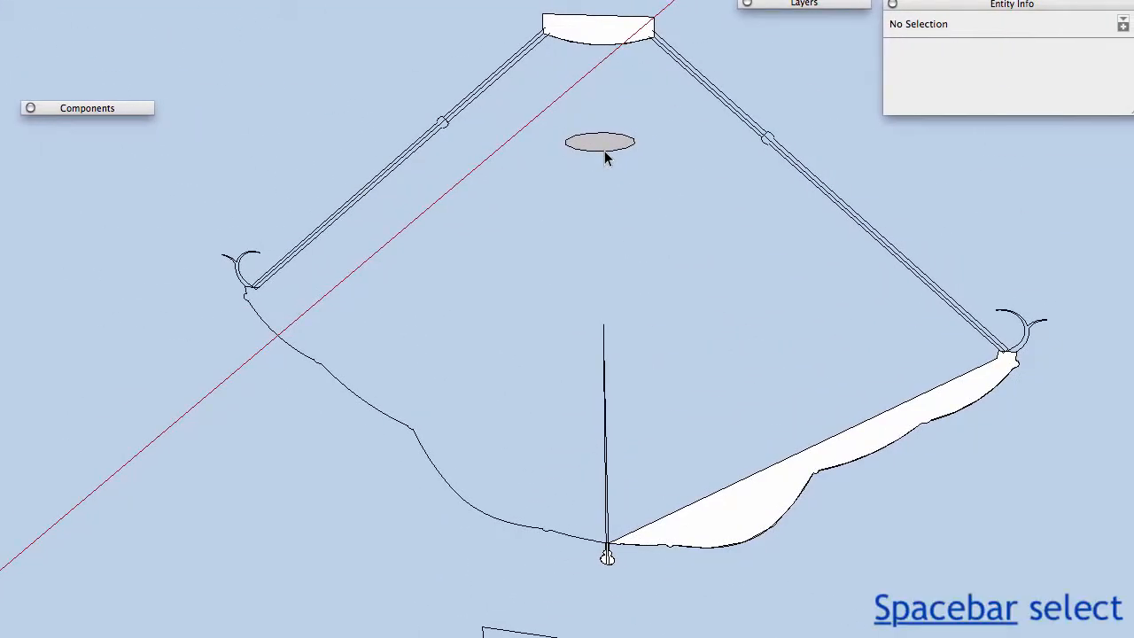
click(606, 153)
click(1041, 101)
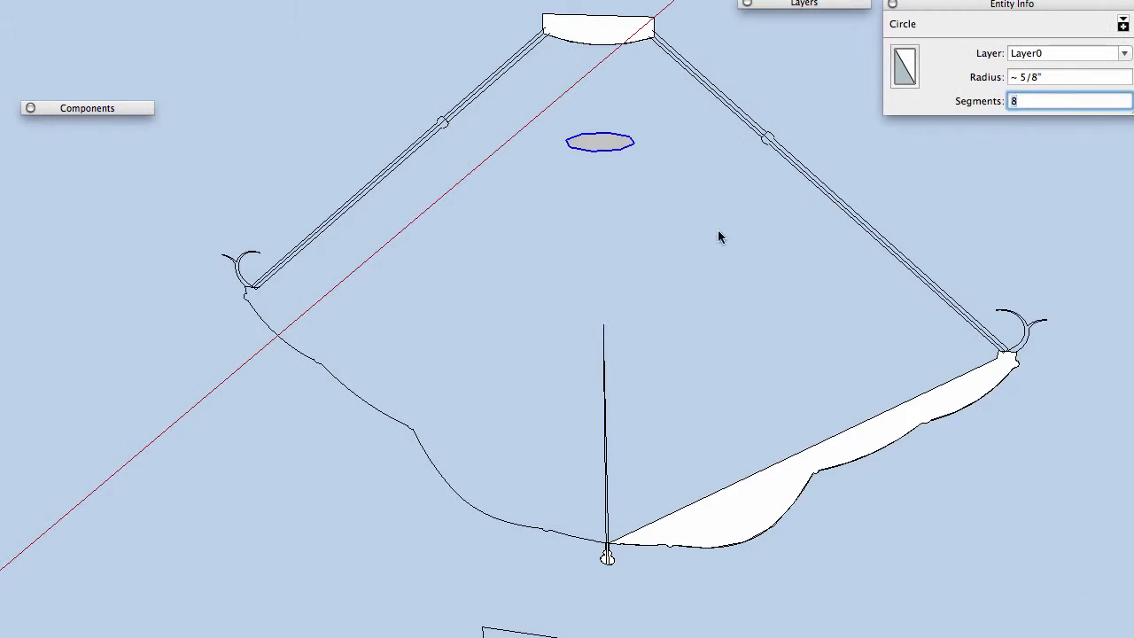
text(8)
click(633, 222)
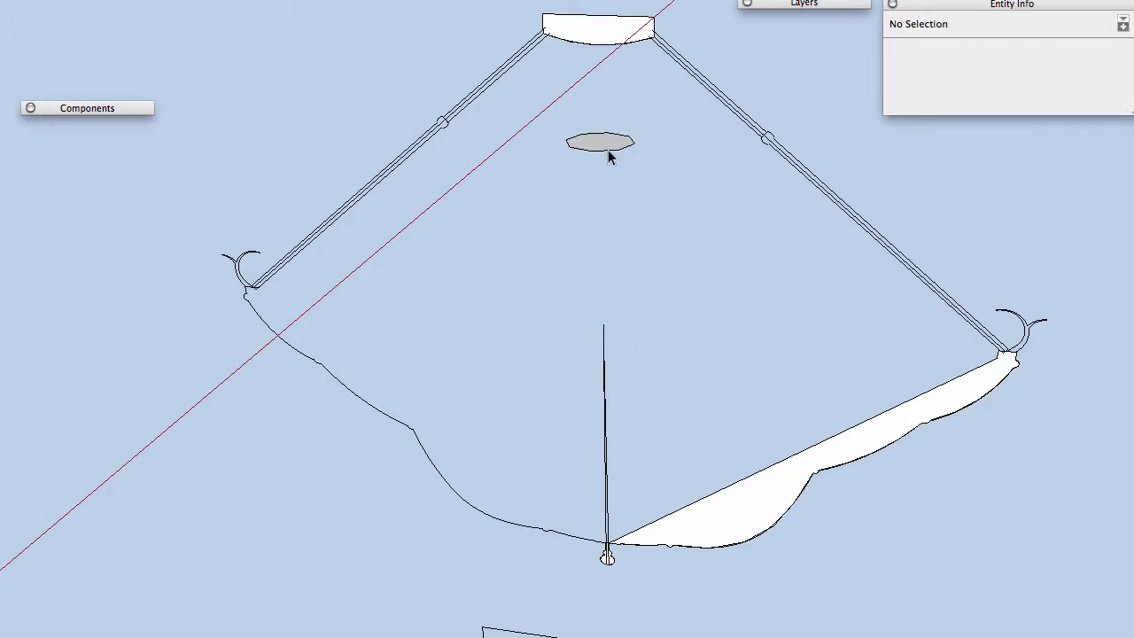
Sweep the finial's profile face around the 8-segment circle with the Follow Me tool.
key(space)
click(611, 159)
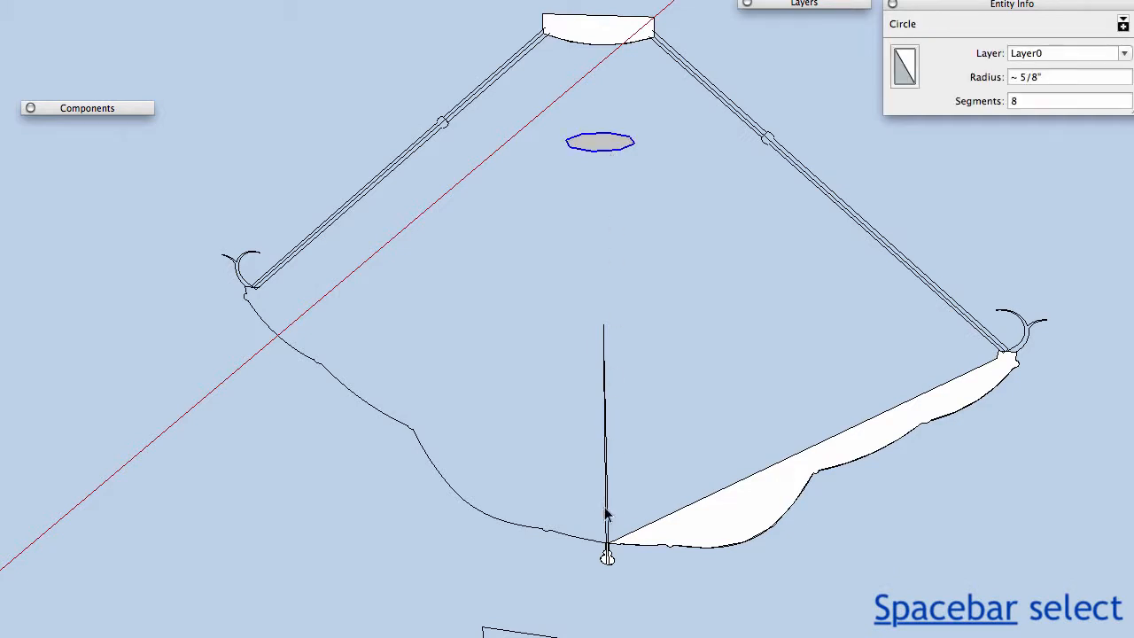
scroll(607, 563, up, 5)
key(f)
click(598, 566)
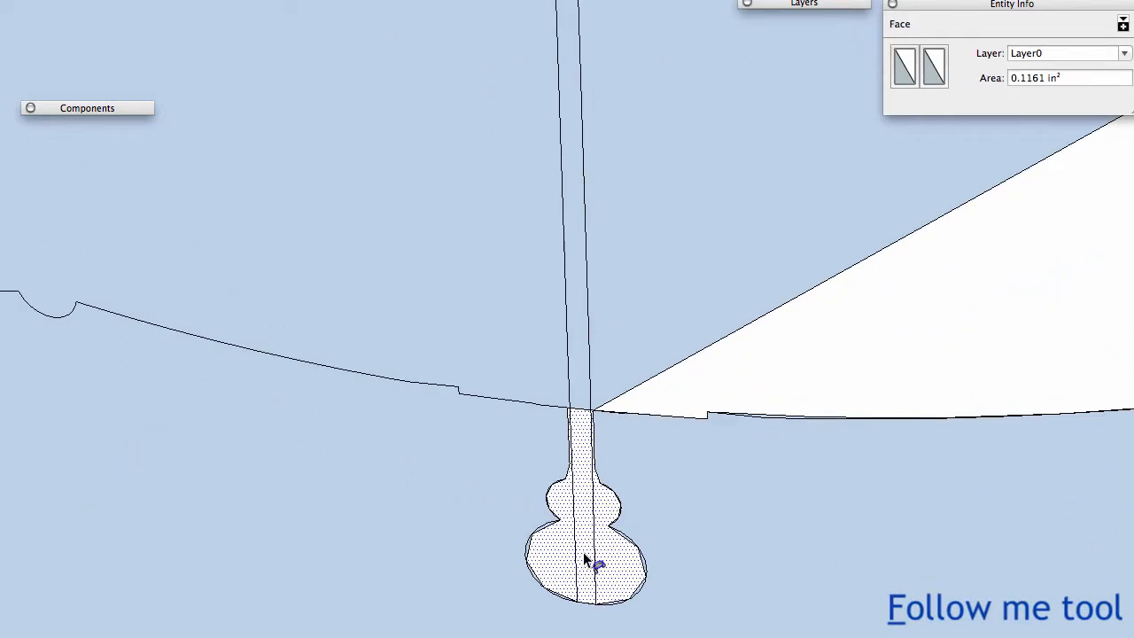
Reverse one face on the finial's lower bulb and orient all the finial's faces to match it.
scroll(587, 562, down, 2)
middle_drag(592, 564, 629, 365)
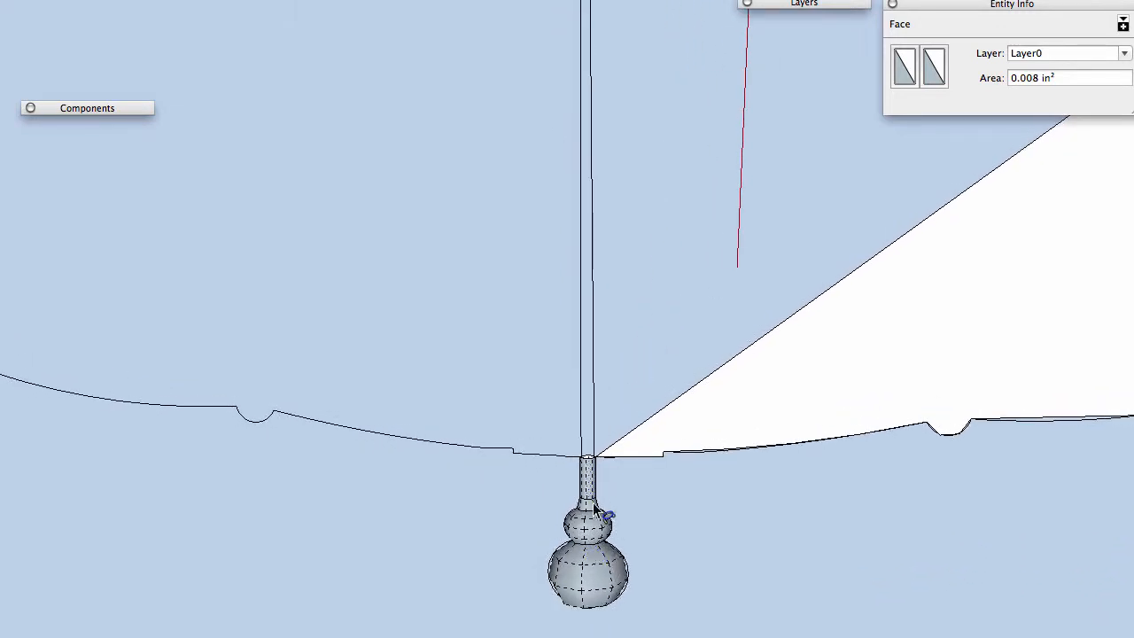
scroll(596, 578, up, 3)
click(591, 575)
right_click(591, 575)
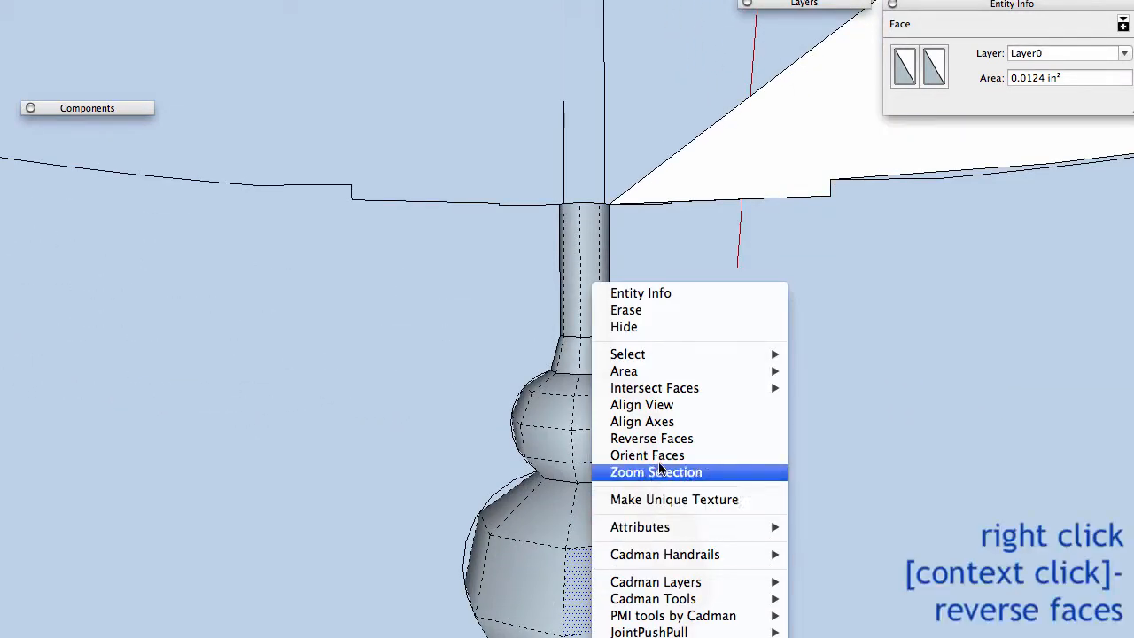
click(666, 440)
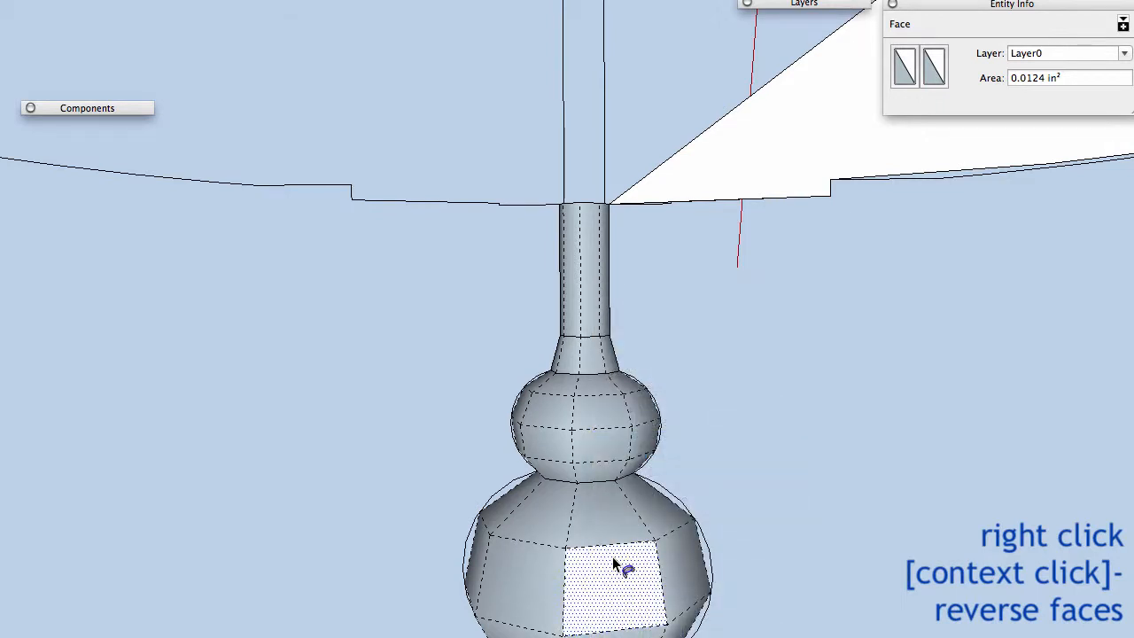
right_click(610, 578)
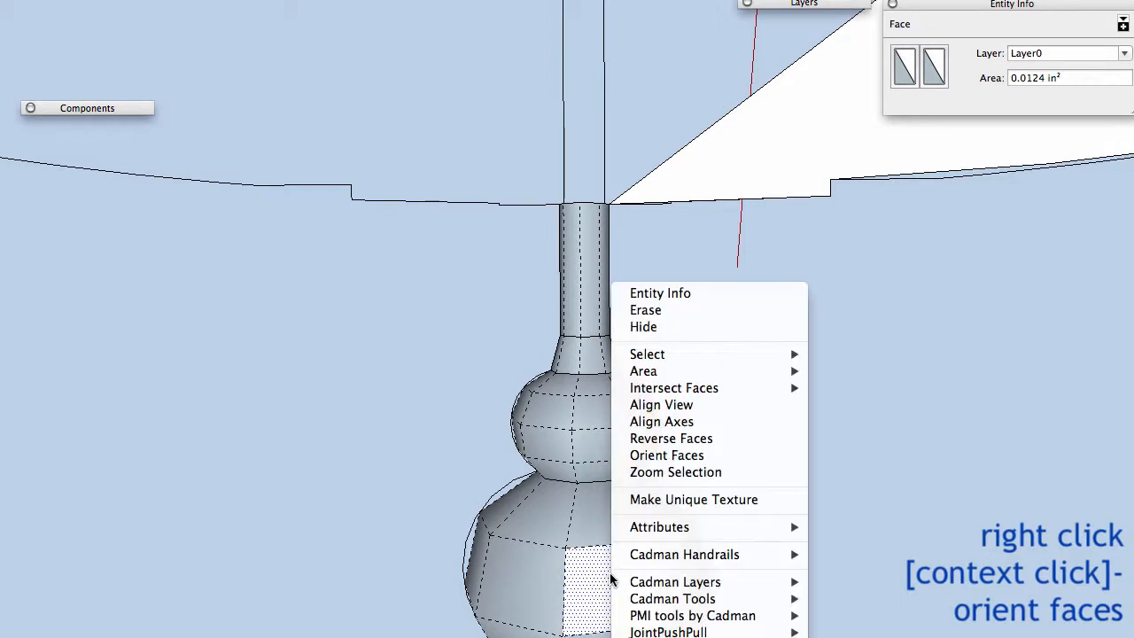
click(689, 455)
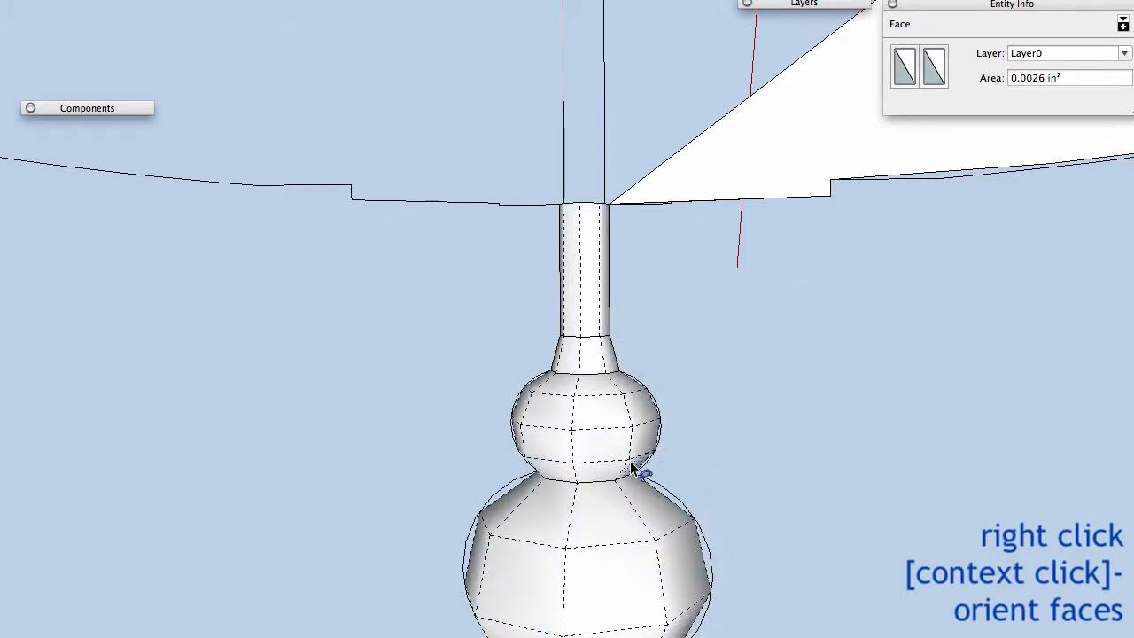
Group the finial's geometry, leaving the connected bowl profile out of the selection.
scroll(631, 465, down, 5)
mouse_move(631, 466)
middle_down()
mouse_move(339, 551)
mouse_move(475, 539)
middle_up()
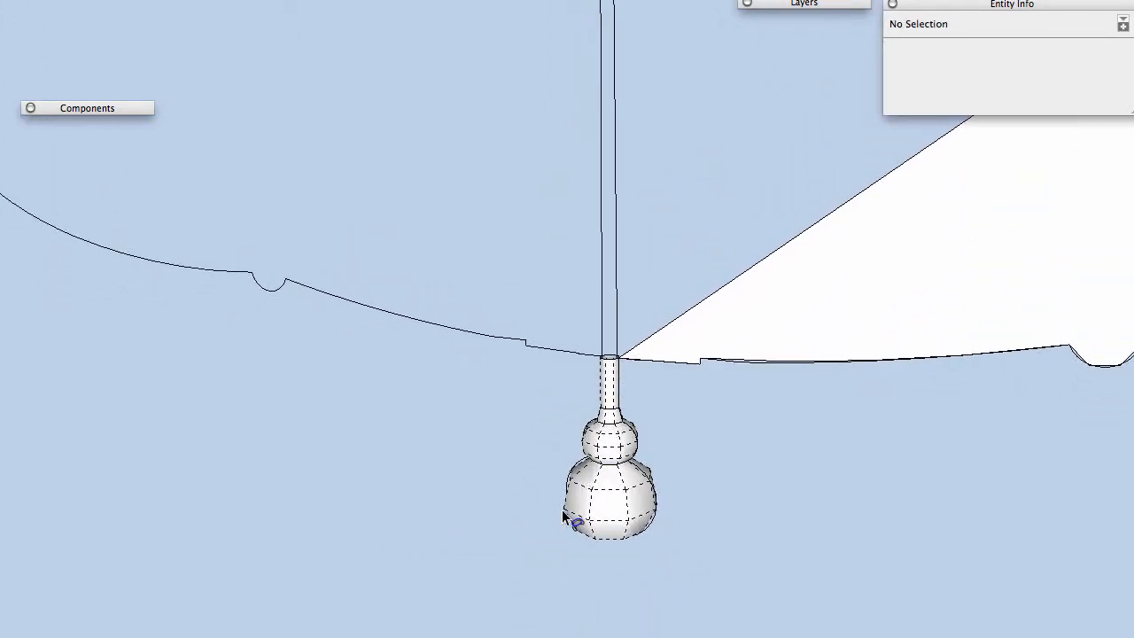
key(space)
triple_click(611, 501)
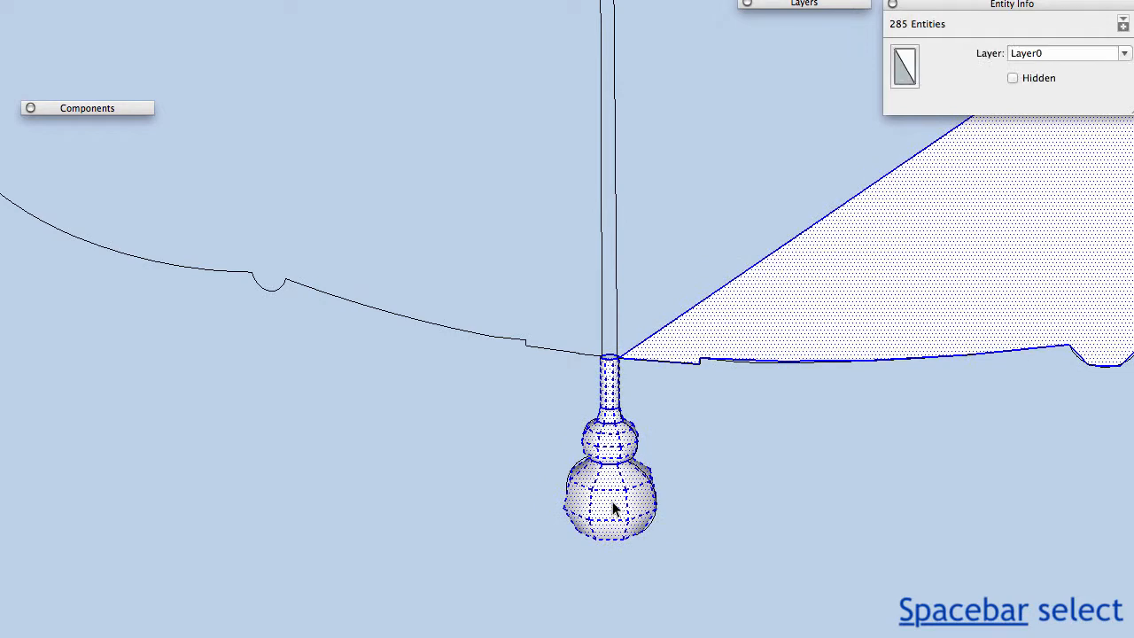
shift+click(850, 283)
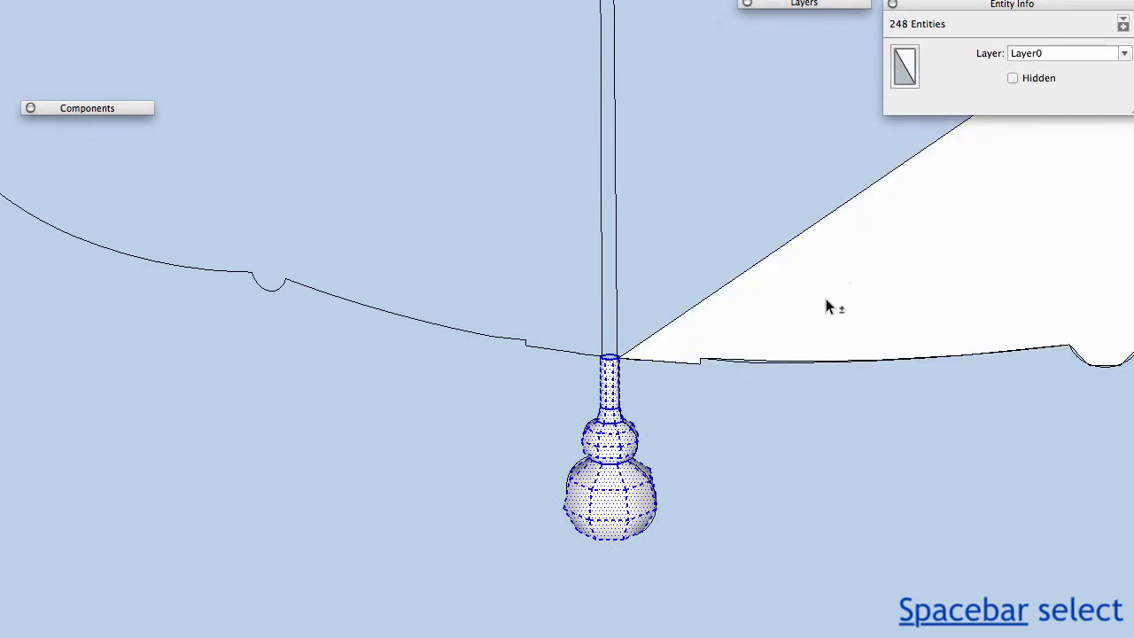
scroll(819, 303, down, 5)
key(g)
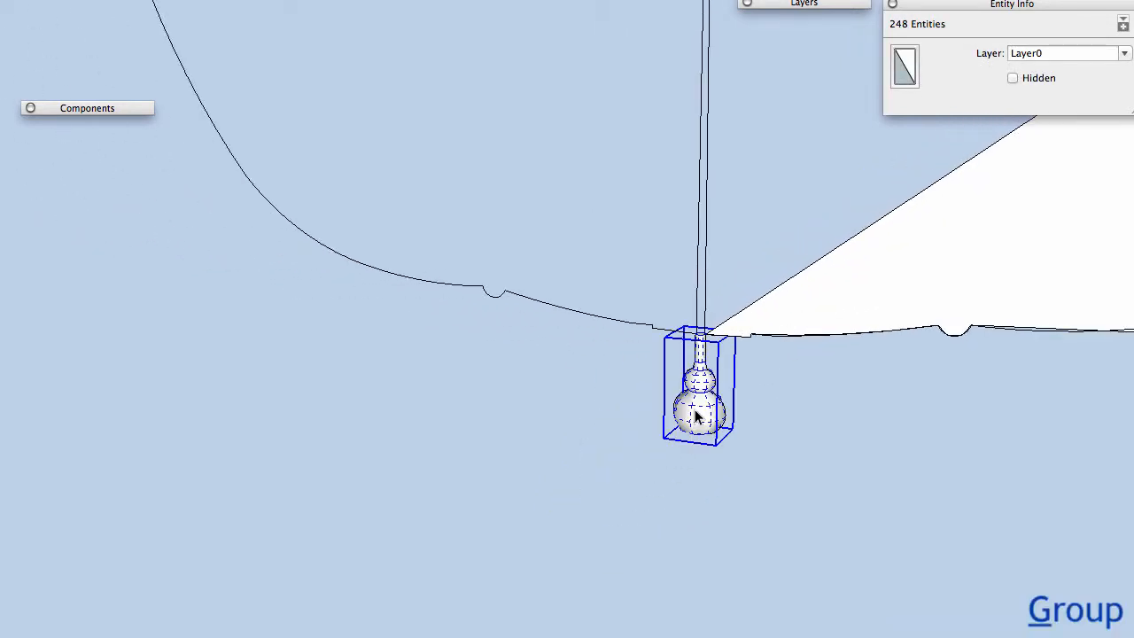
Try sweeping the bowl's profile around the 8-segment circle with Follow Me, inspect the facets, and undo the sweep.
scroll(695, 409, down, 4)
scroll(719, 392, down, 6)
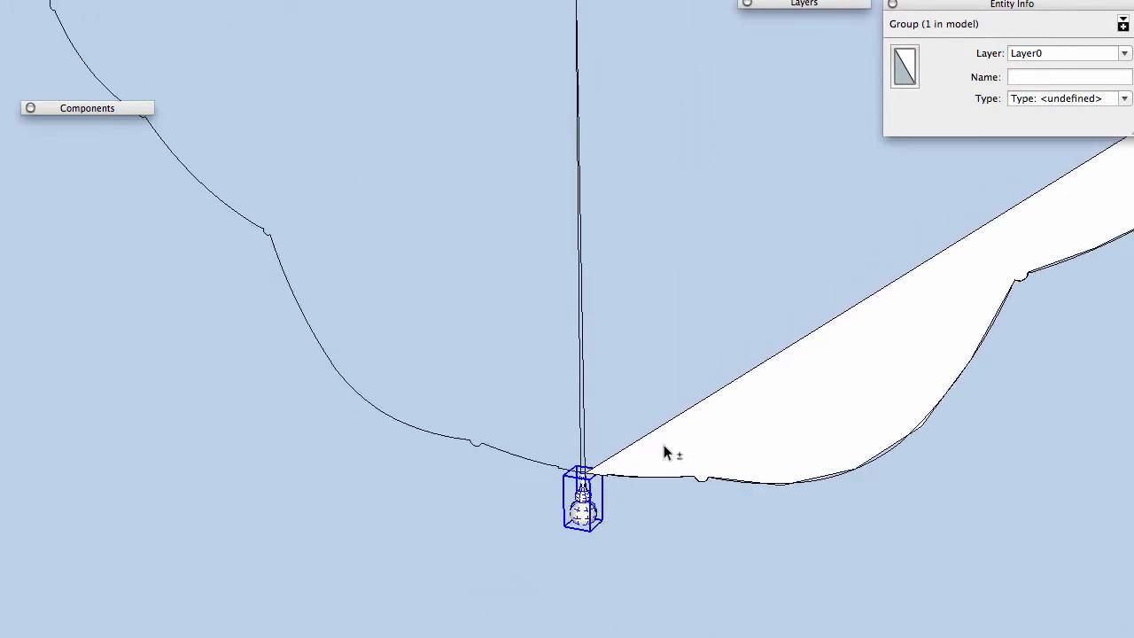
middle_drag(703, 436, 674, 506)
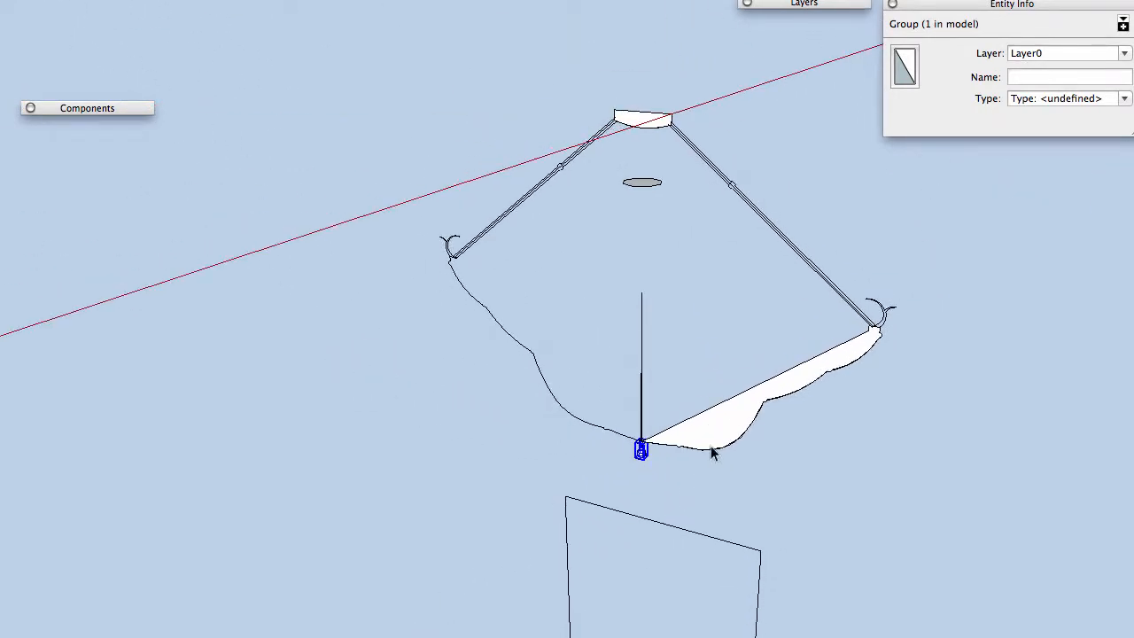
scroll(716, 448, up, 3)
scroll(716, 449, down, 3)
scroll(714, 448, up, 1)
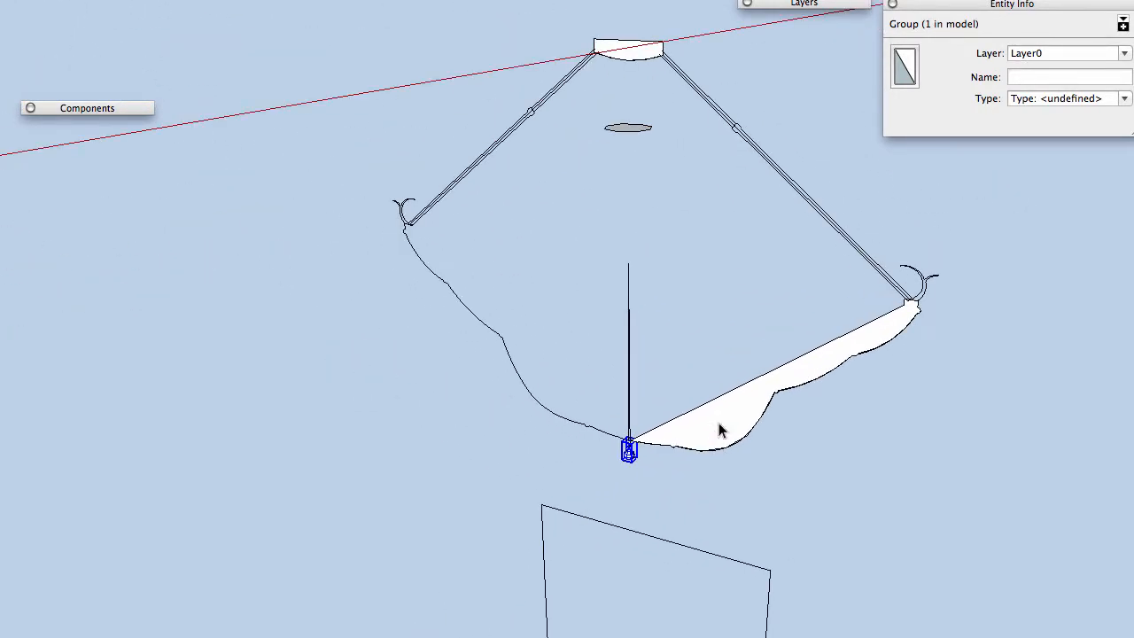
key(space)
click(640, 132)
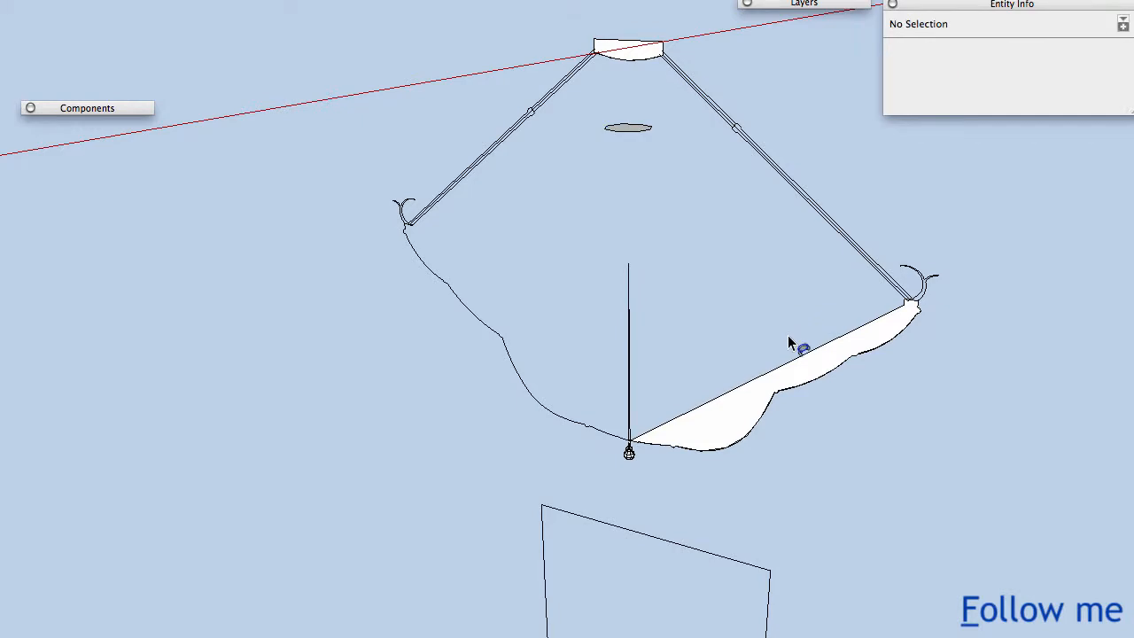
click(736, 411)
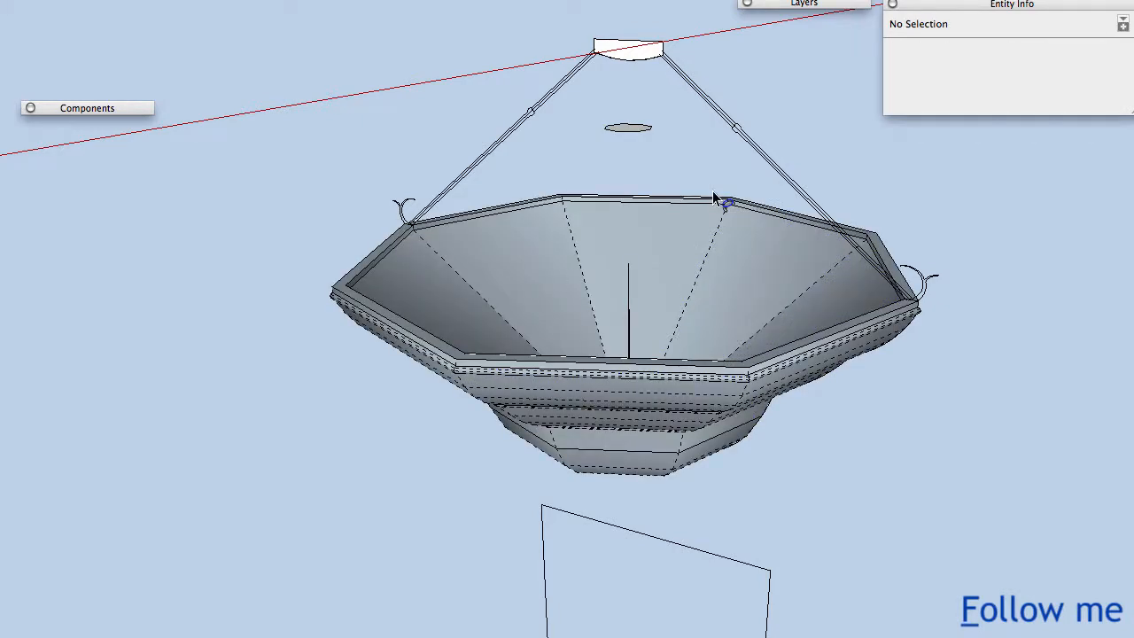
middle_drag(761, 320, 749, 263)
click(680, 358)
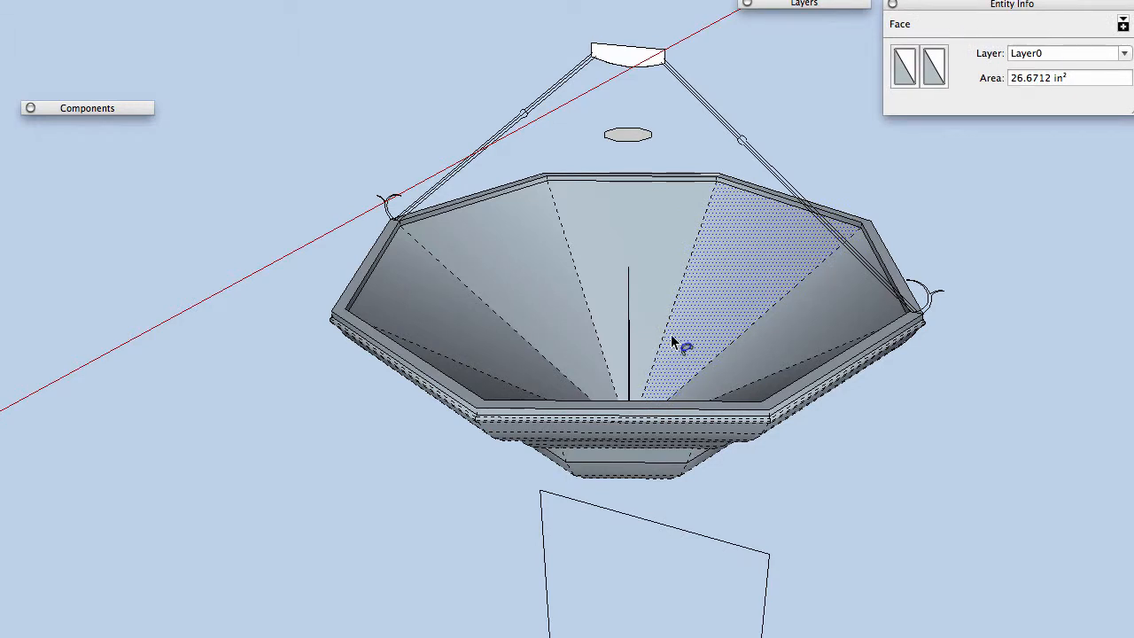
key(super+z)
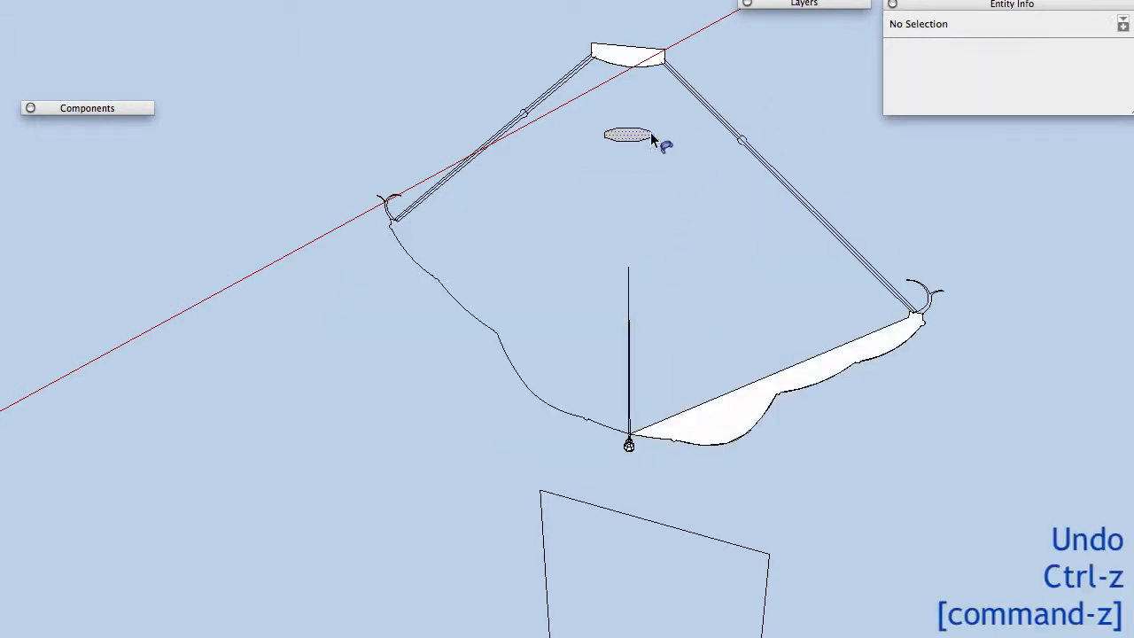
Set the sweep circle below the upper cap to 12 segments.
key(space)
click(646, 140)
click(642, 139)
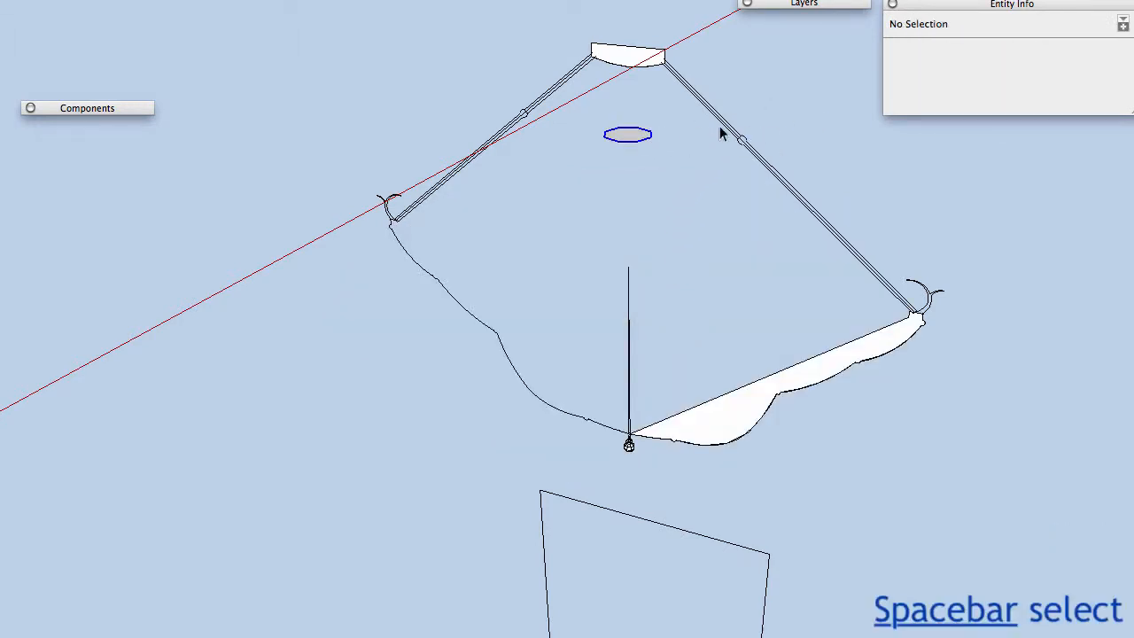
drag(1031, 103, 959, 109)
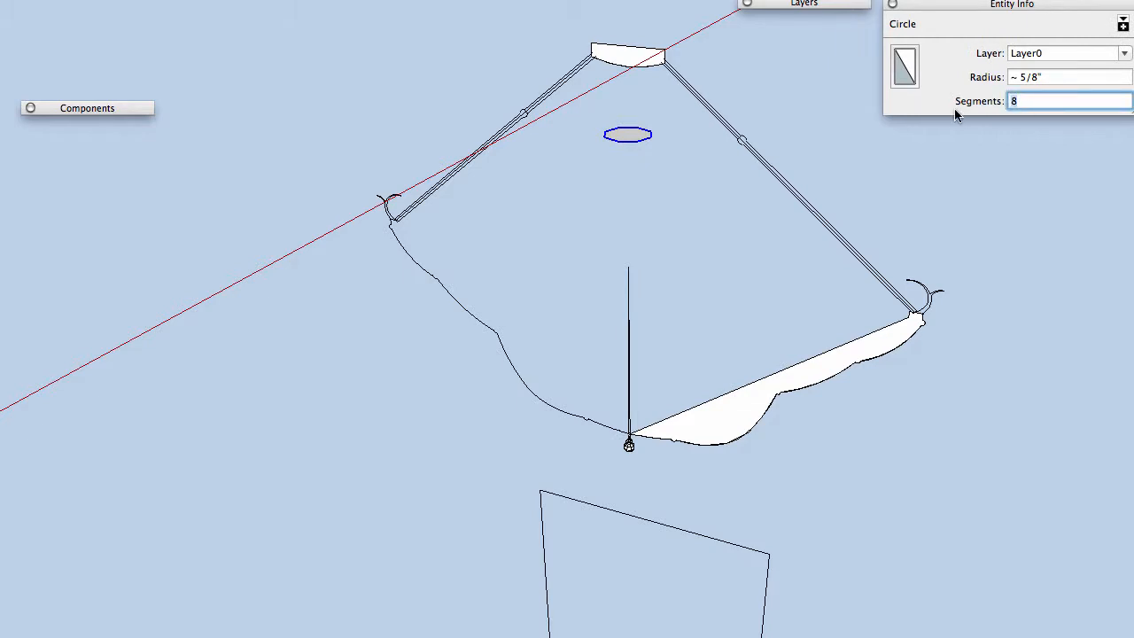
text(12)
click(670, 219)
Try sweeping the bowl's profile around the 12-segment circle with Follow Me, inspect its rim, and undo the sweep.
click(639, 141)
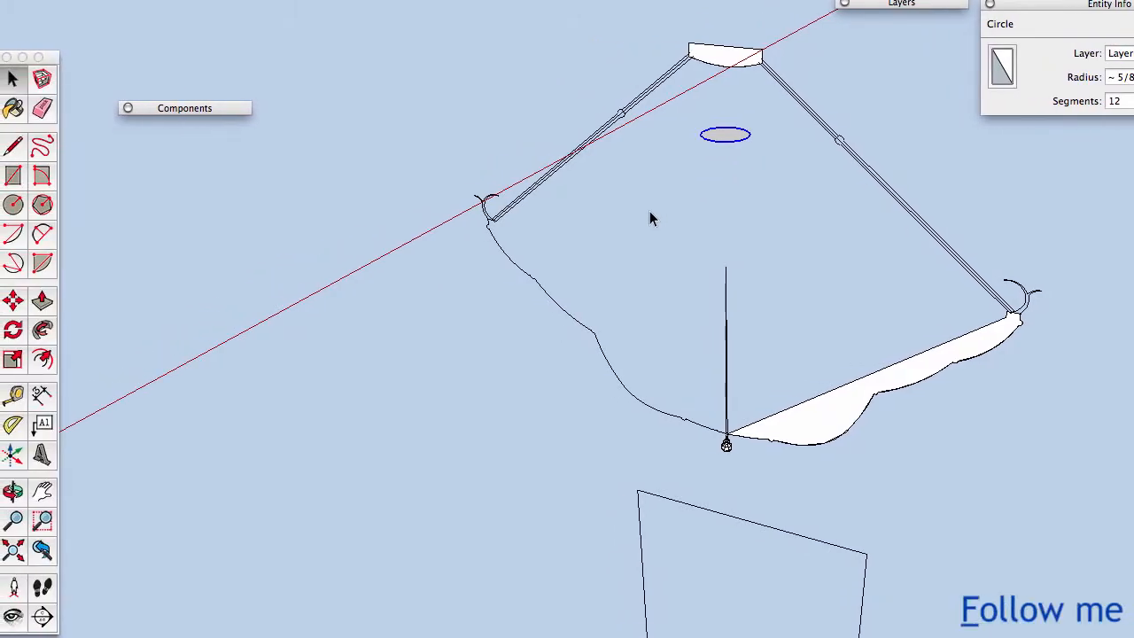
click(42, 330)
click(808, 439)
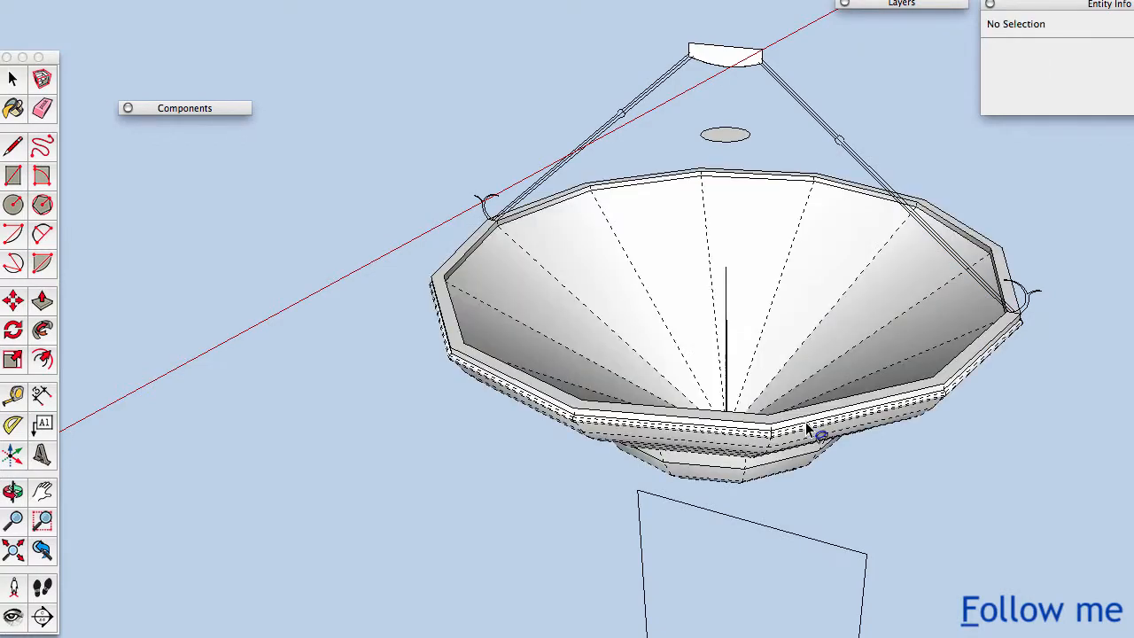
middle_drag(590, 248, 564, 197)
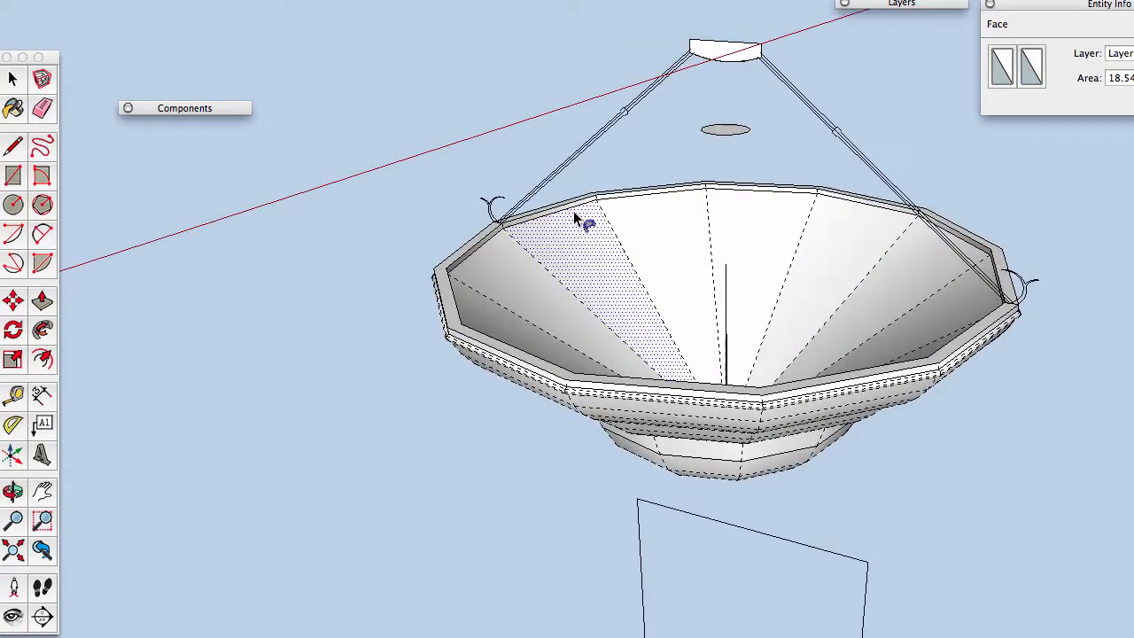
key(super+z)
Set the sweep circle below the upper cap to 18 segments and select it as the path.
key(space)
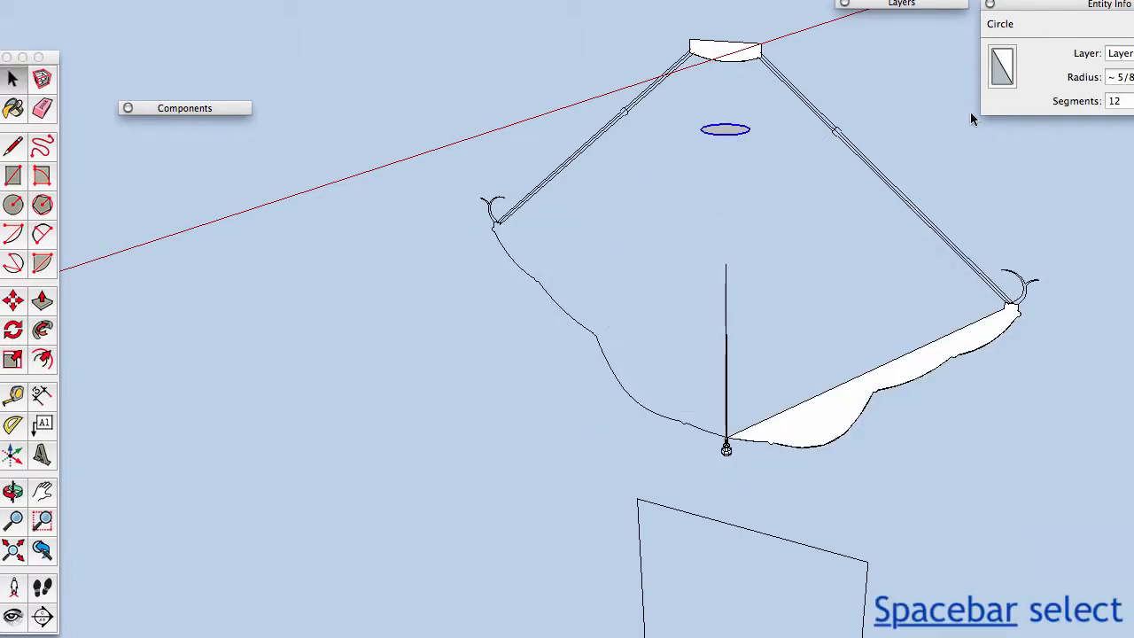
double_click(1122, 101)
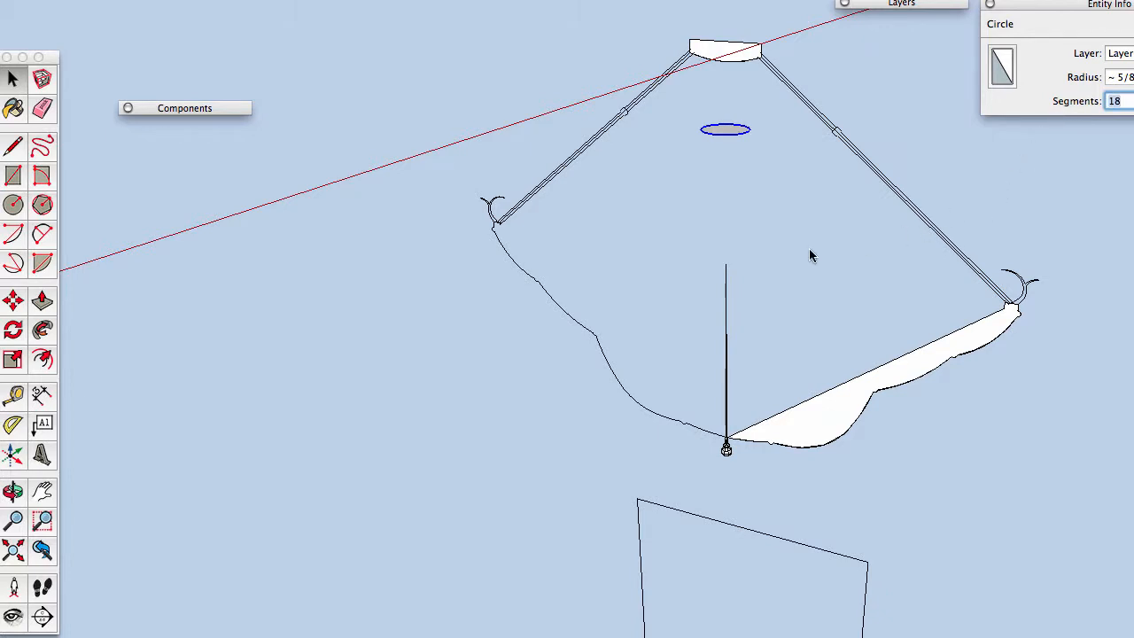
middle_drag(797, 211, 759, 161)
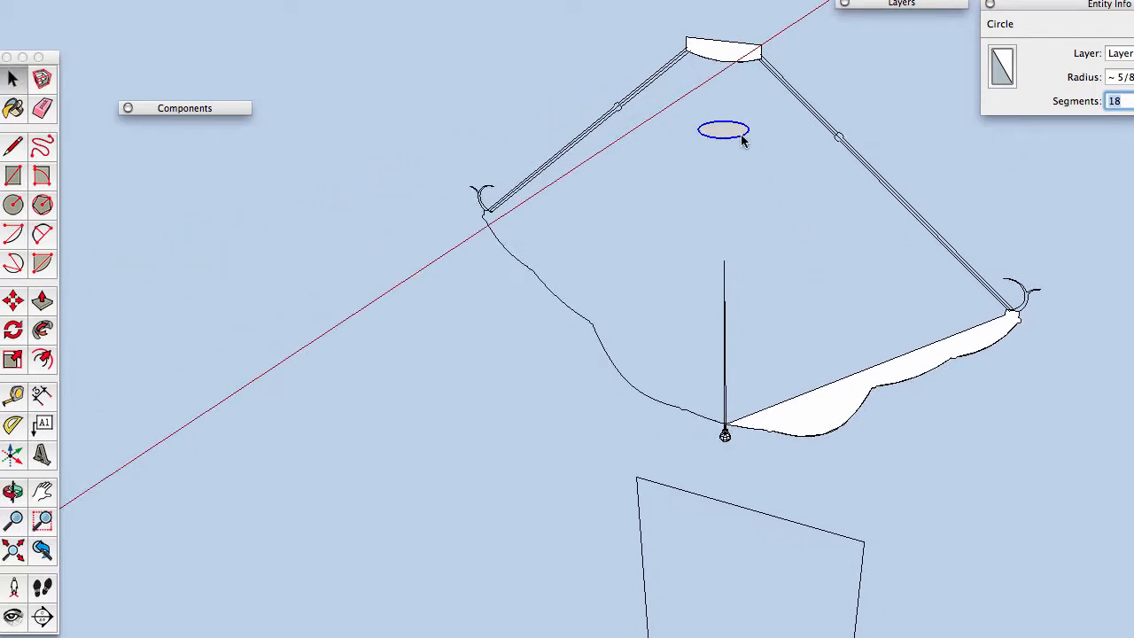
click(742, 135)
key(space)
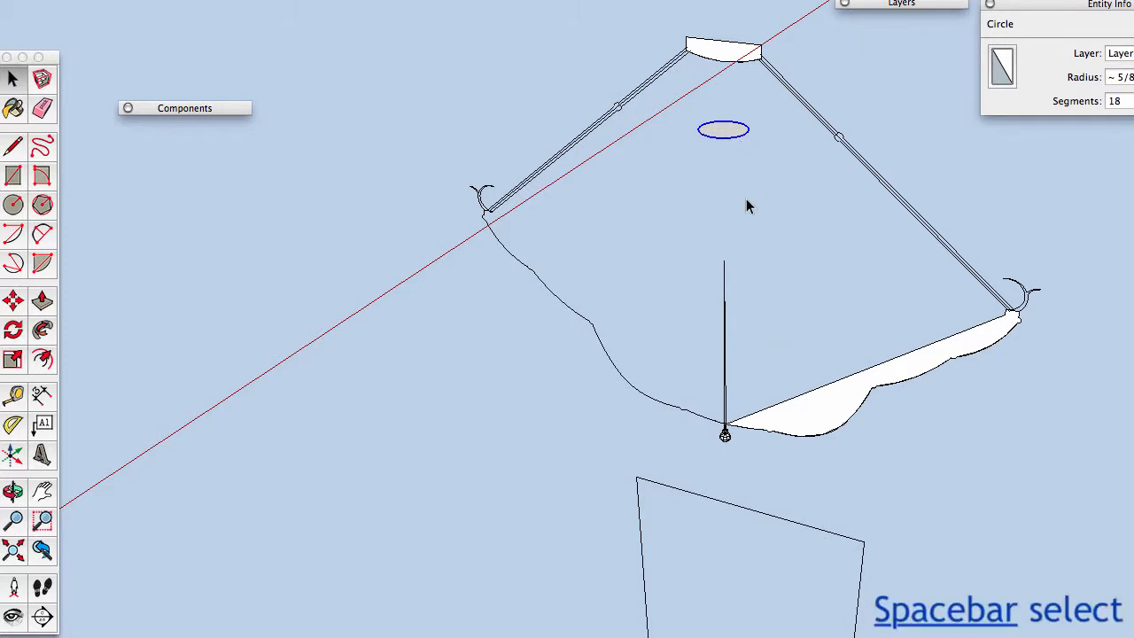
Sweep the bowl's profile around the 18-segment circle with Follow Me and turn off the display of hidden geometry.
key(f)
click(837, 423)
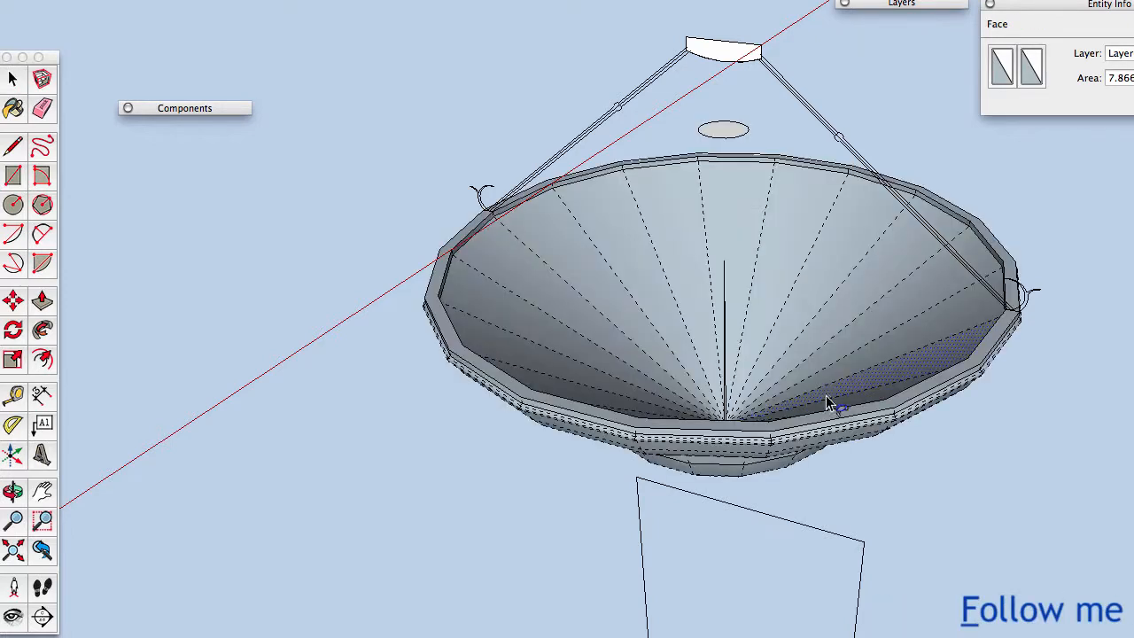
middle_drag(779, 387, 780, 91)
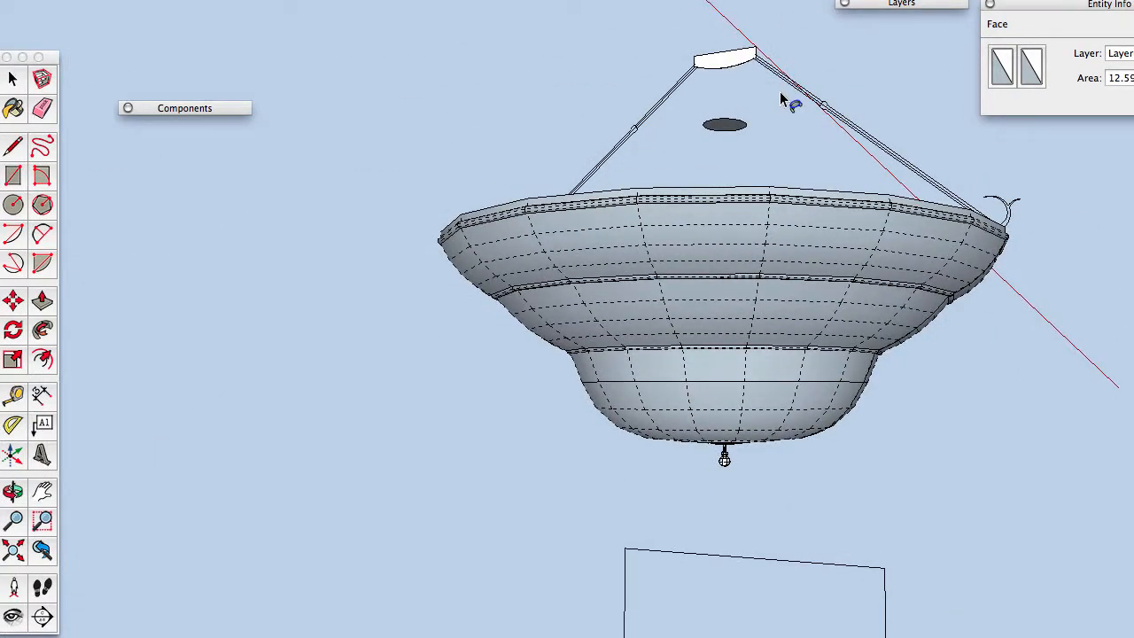
key(shift+h)
Compare the swept bowl with the original chandelier, both with and without hidden geometry, and inspect the bowl's rim.
middle_drag(717, 215, 865, 208)
scroll(735, 282, down, 10)
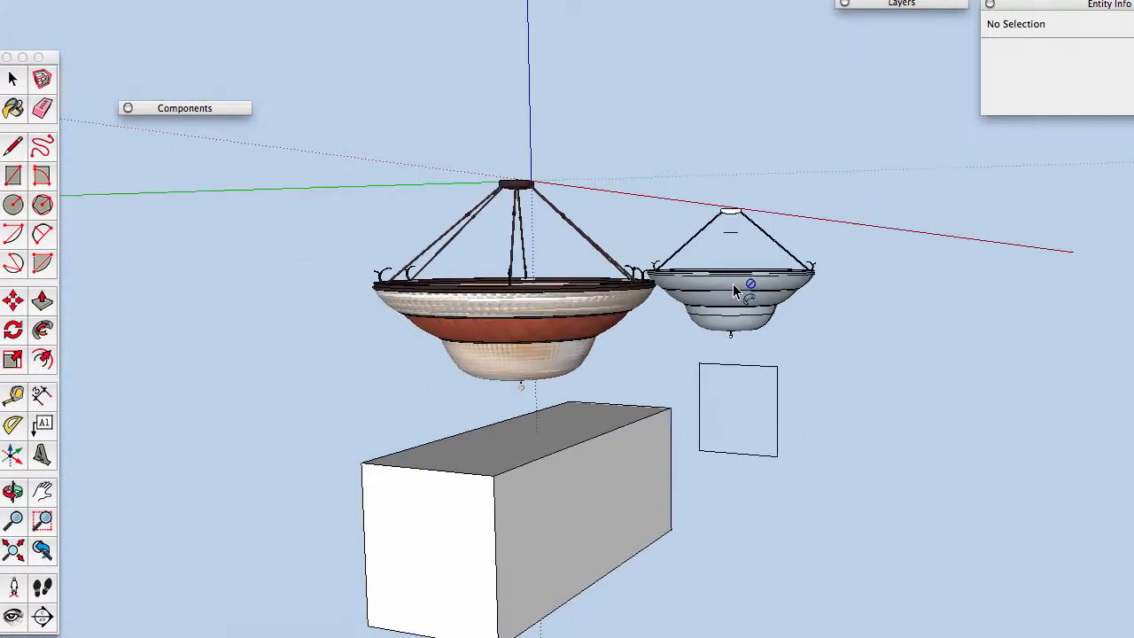
mouse_move(732, 284)
middle_down()
mouse_move(717, 192)
mouse_move(514, 207)
mouse_move(577, 252)
mouse_move(722, 281)
middle_up()
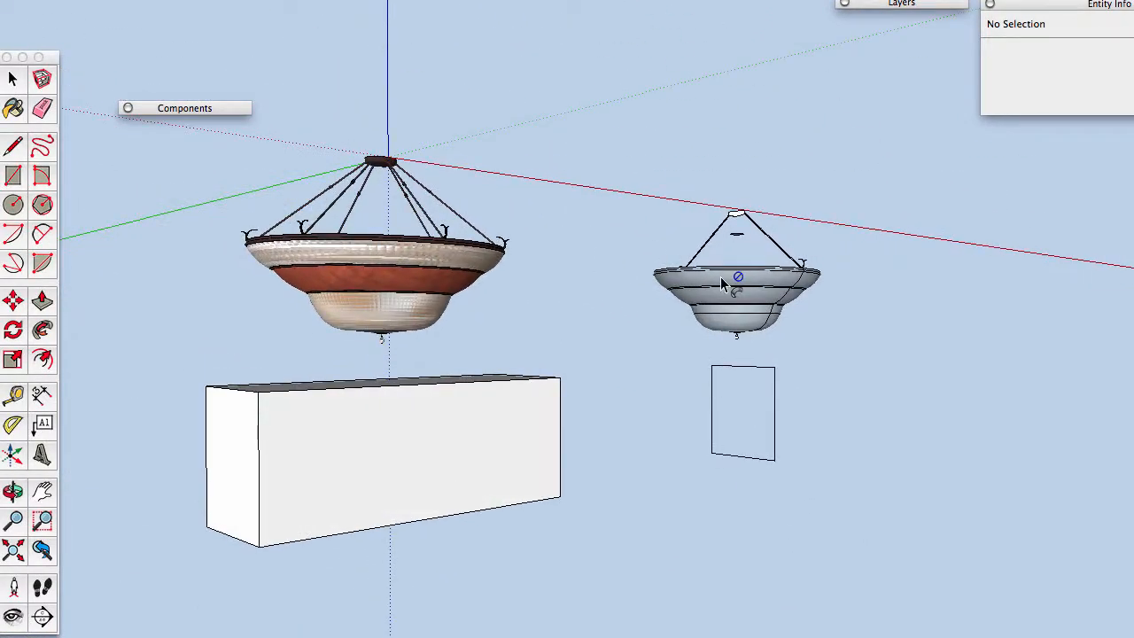
key(alt+h)
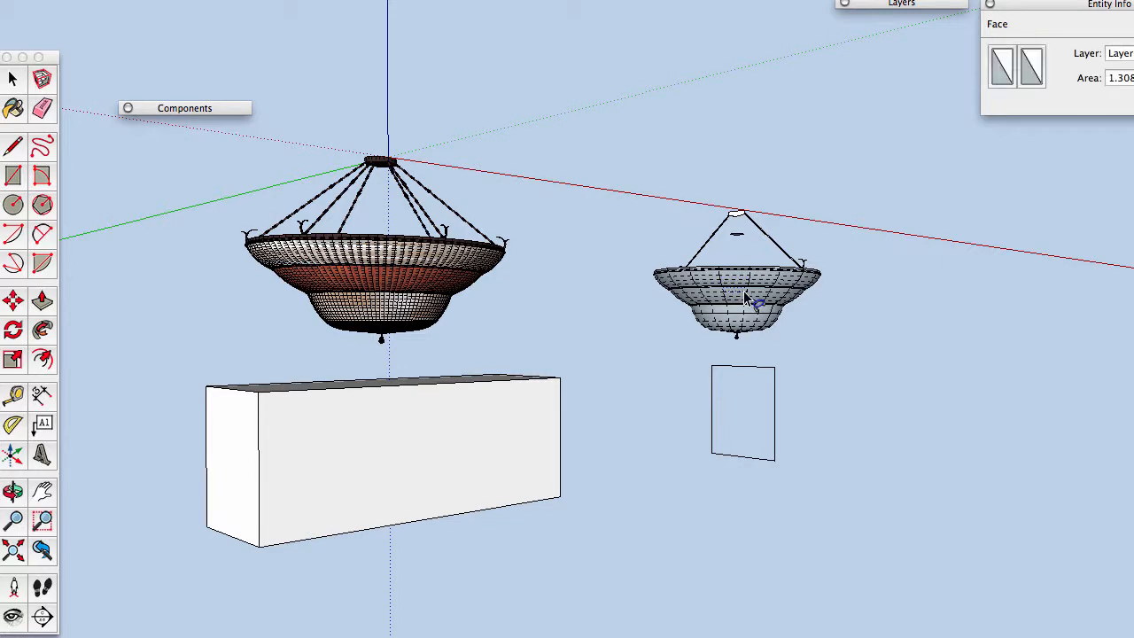
key(alt+h)
scroll(745, 282, up, 10)
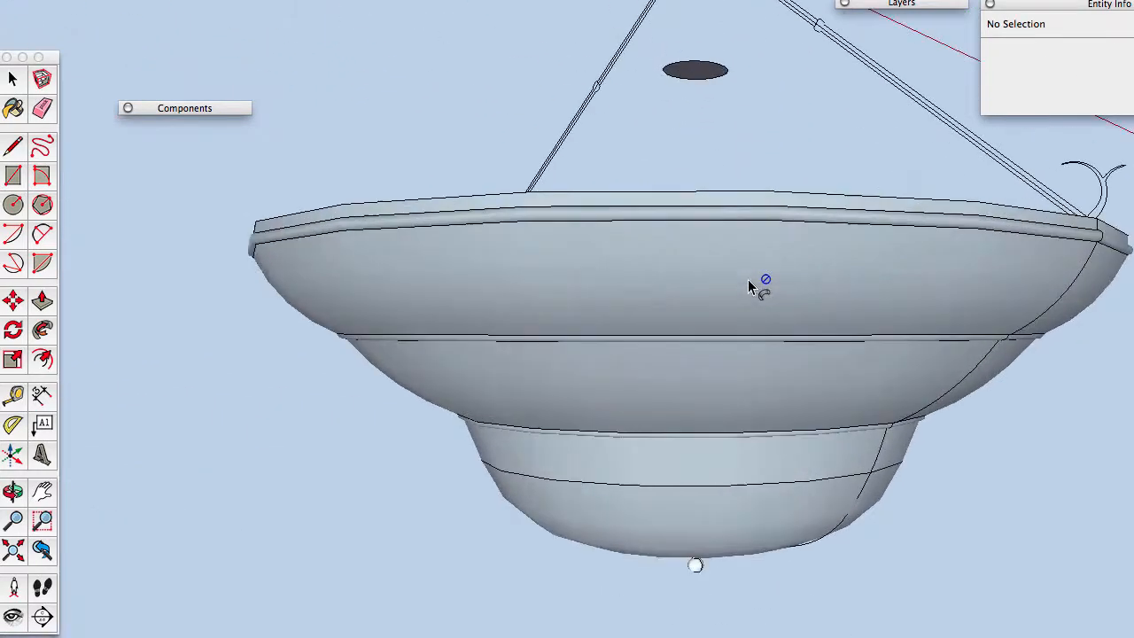
middle_drag(748, 283, 805, 320)
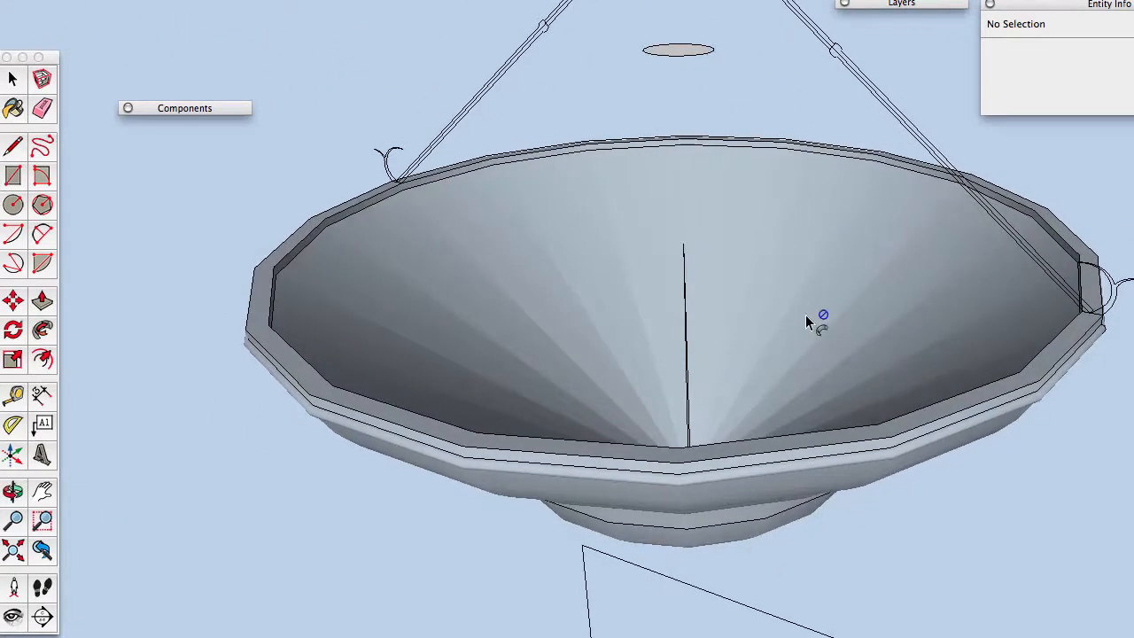
Delete the cone-shaped surface inside the swept bowl.
key(space)
click(761, 239)
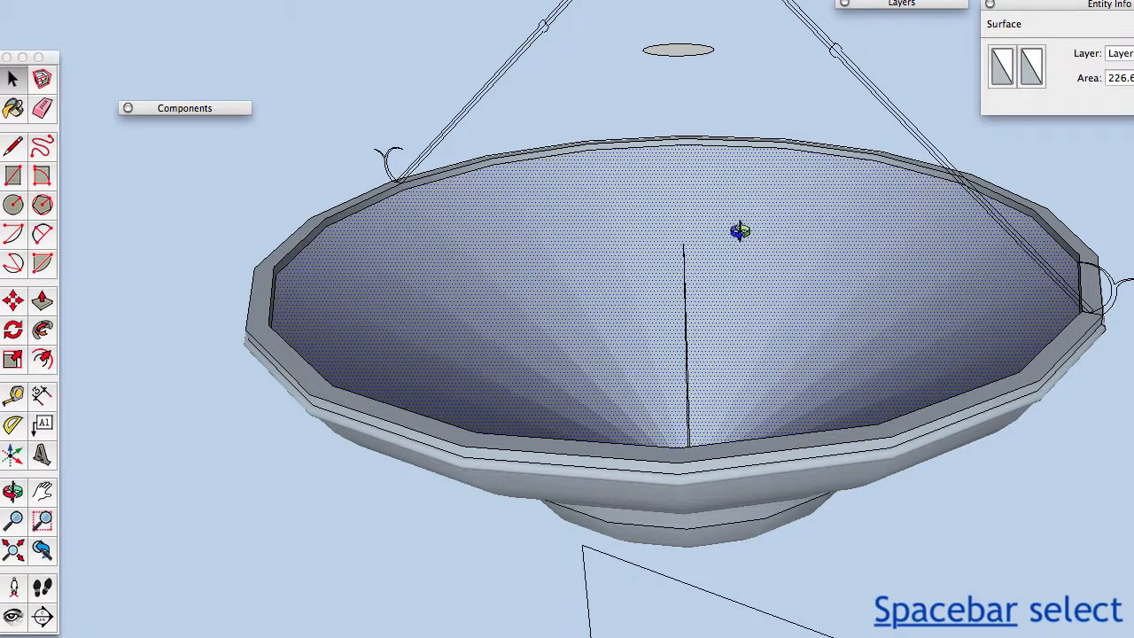
middle_drag(761, 239, 794, 73)
key(Escape)
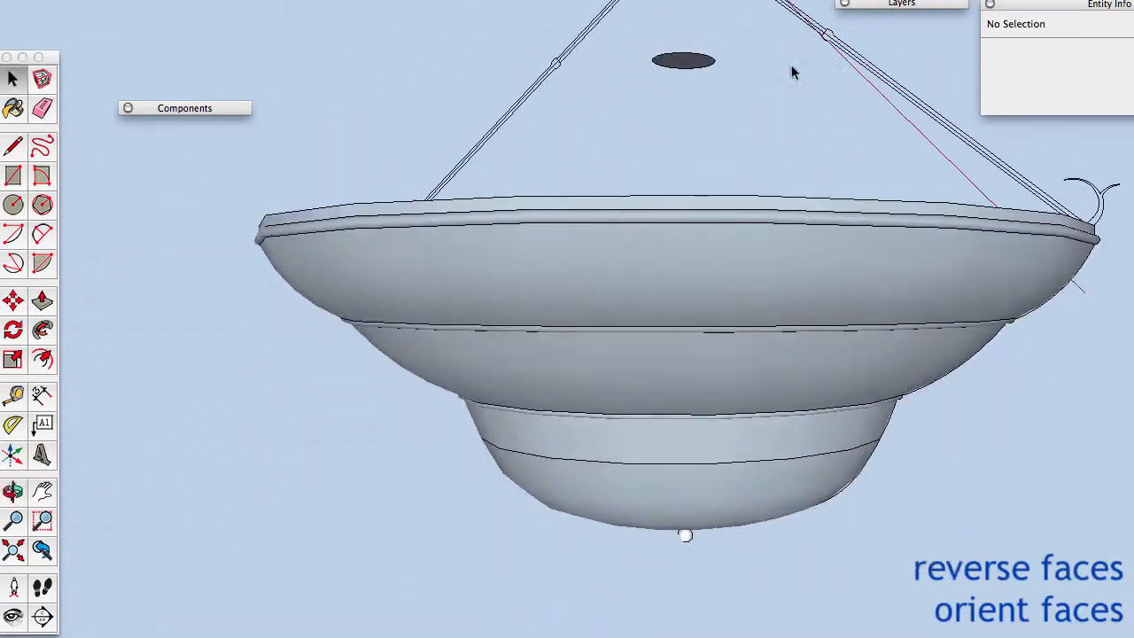
Reverse the faces of the bowl's upper outer band and orient all connected faces to match it.
right_click(799, 278)
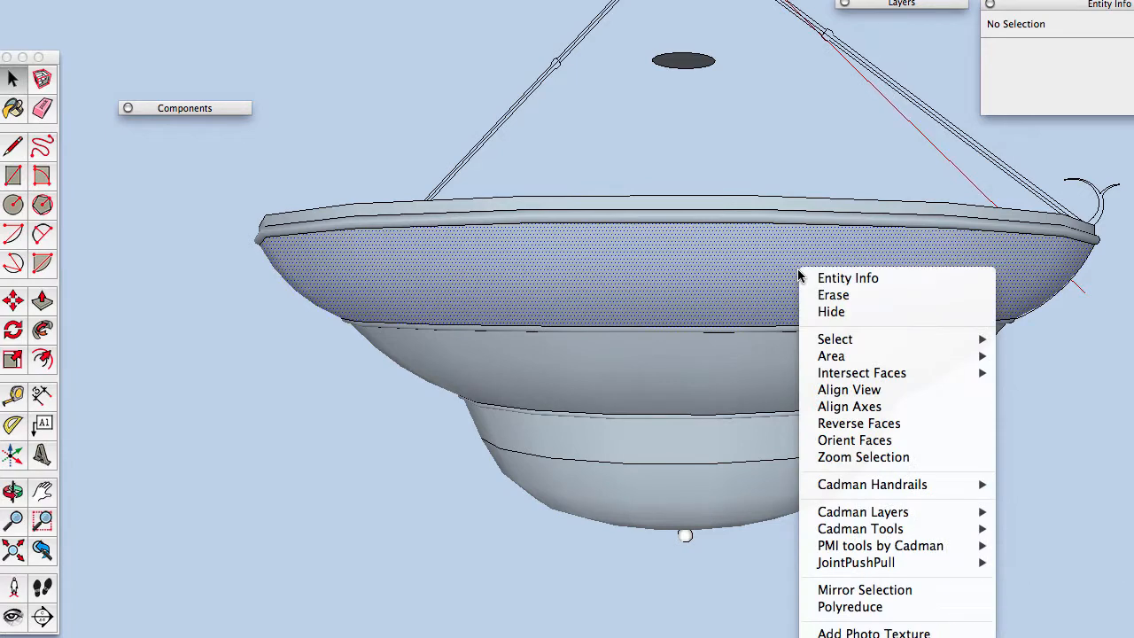
click(881, 424)
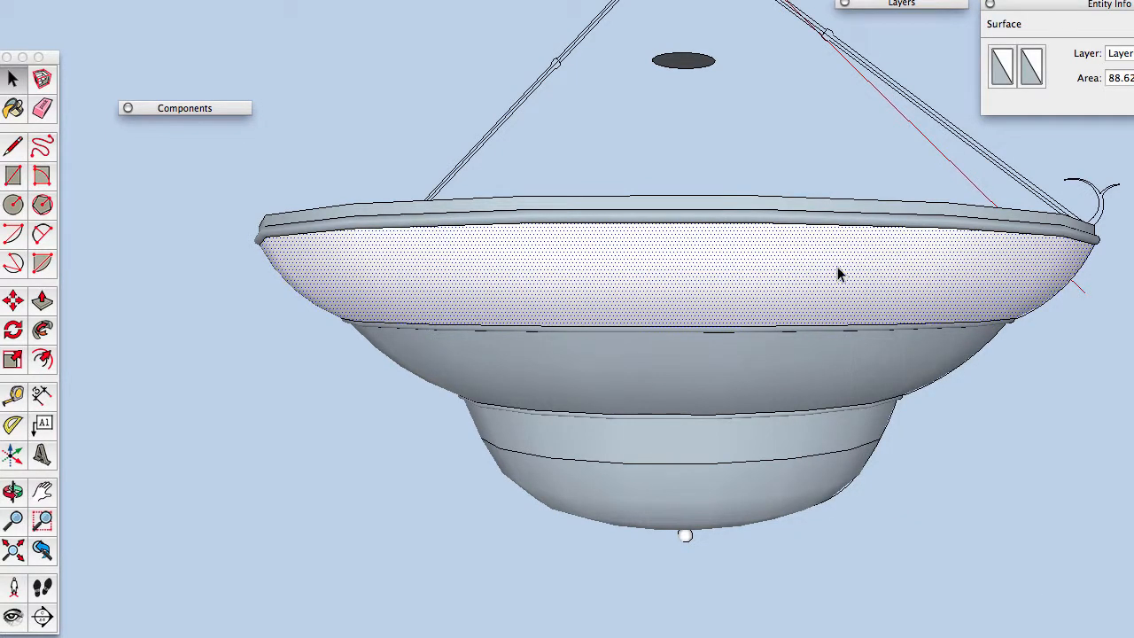
right_click(837, 266)
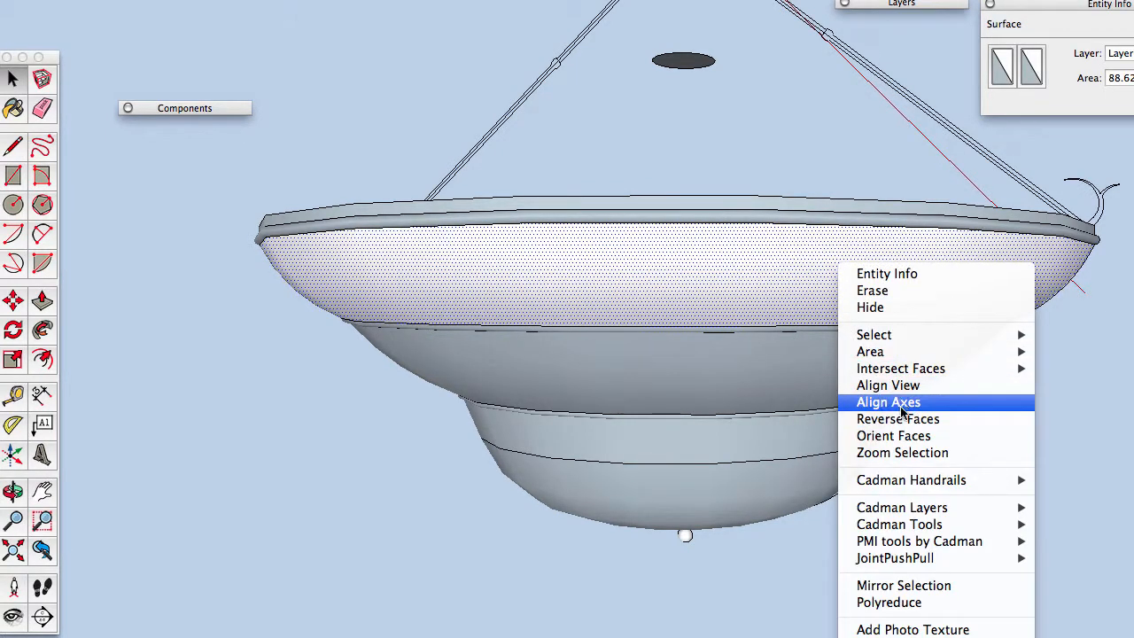
click(911, 439)
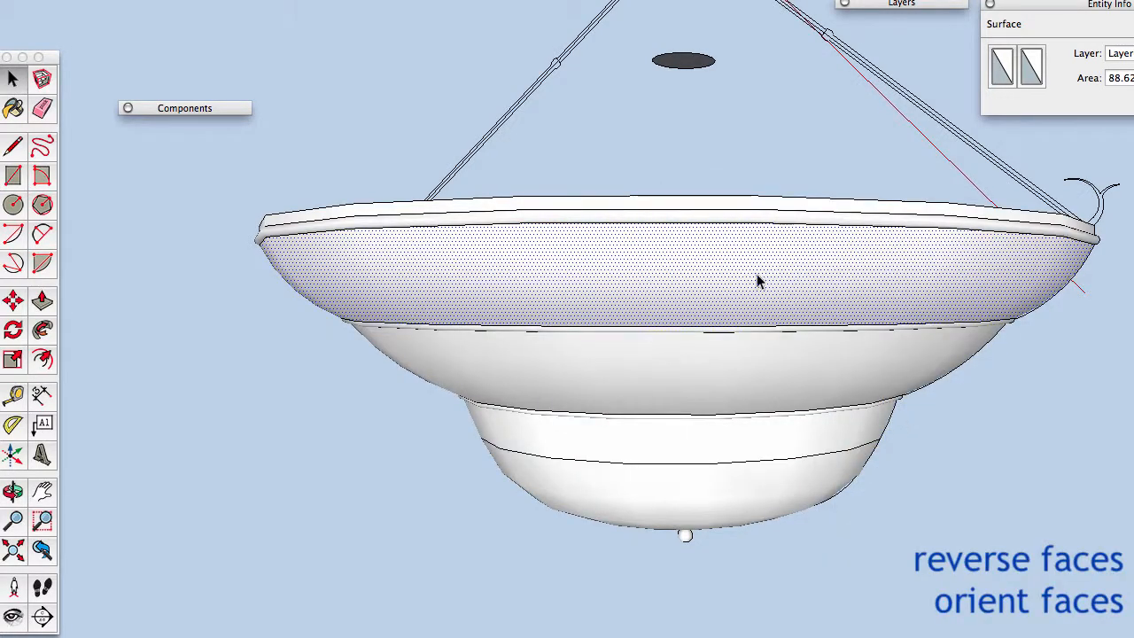
middle_drag(757, 281, 758, 408)
middle_drag(524, 446, 790, 373)
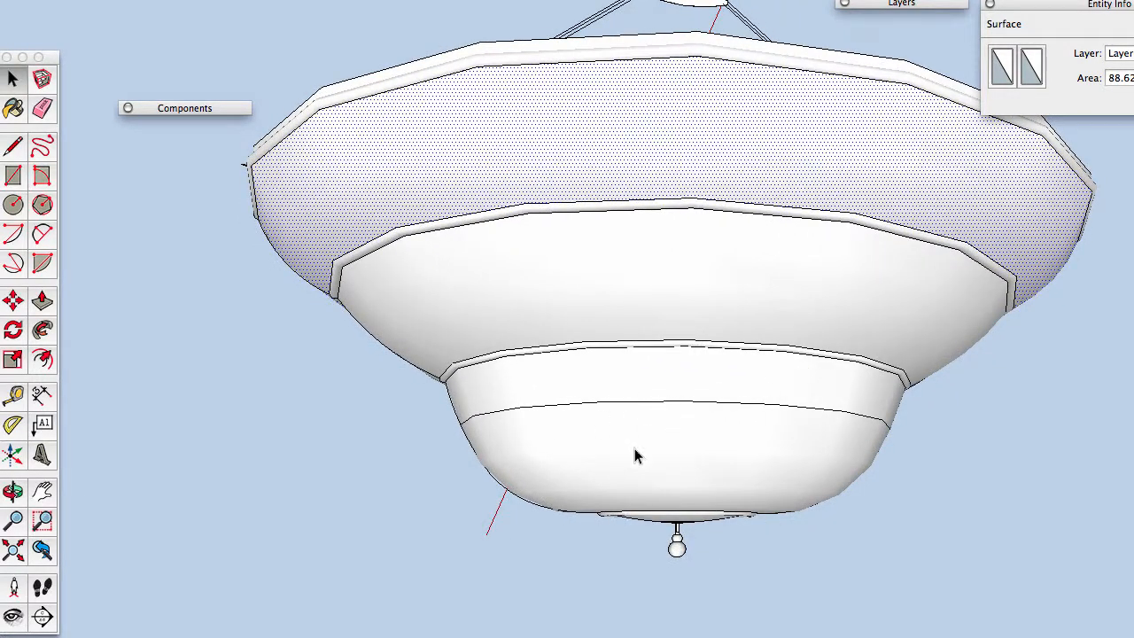
Select the lowest outer surface of the bowl and turn on X-ray display.
click(692, 432)
middle_drag(692, 432, 691, 466)
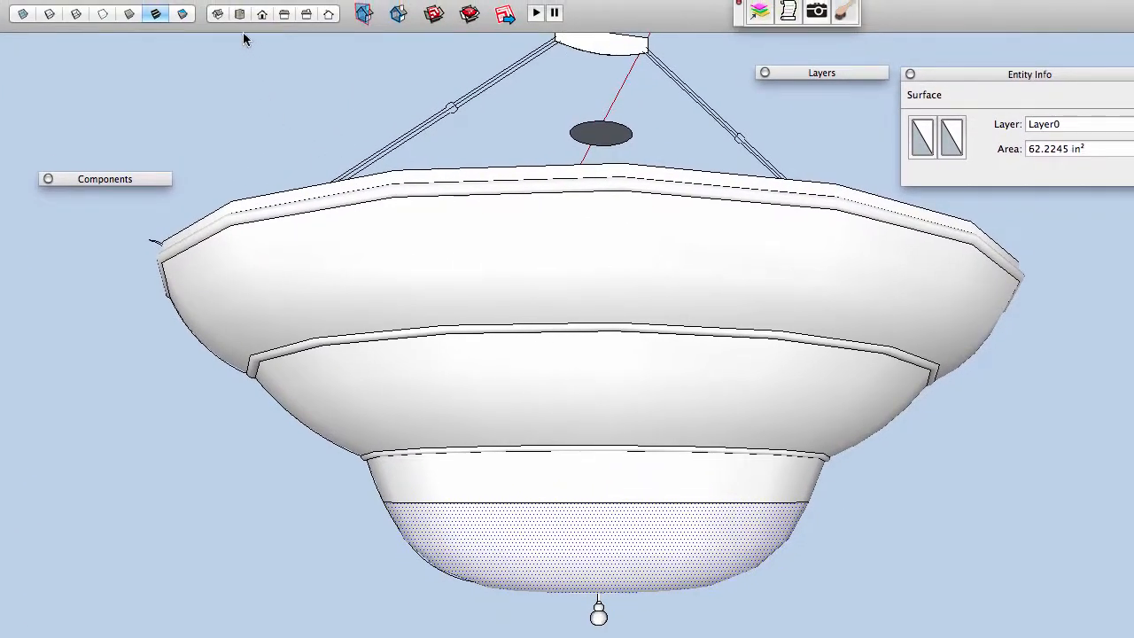
click(23, 16)
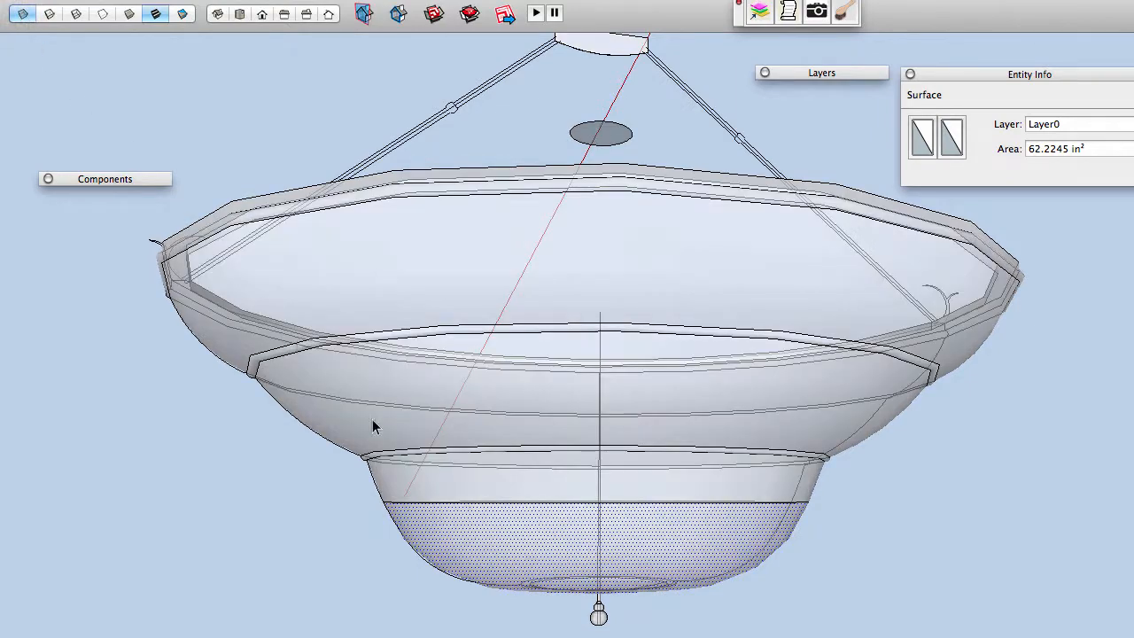
middle_drag(375, 425, 435, 464)
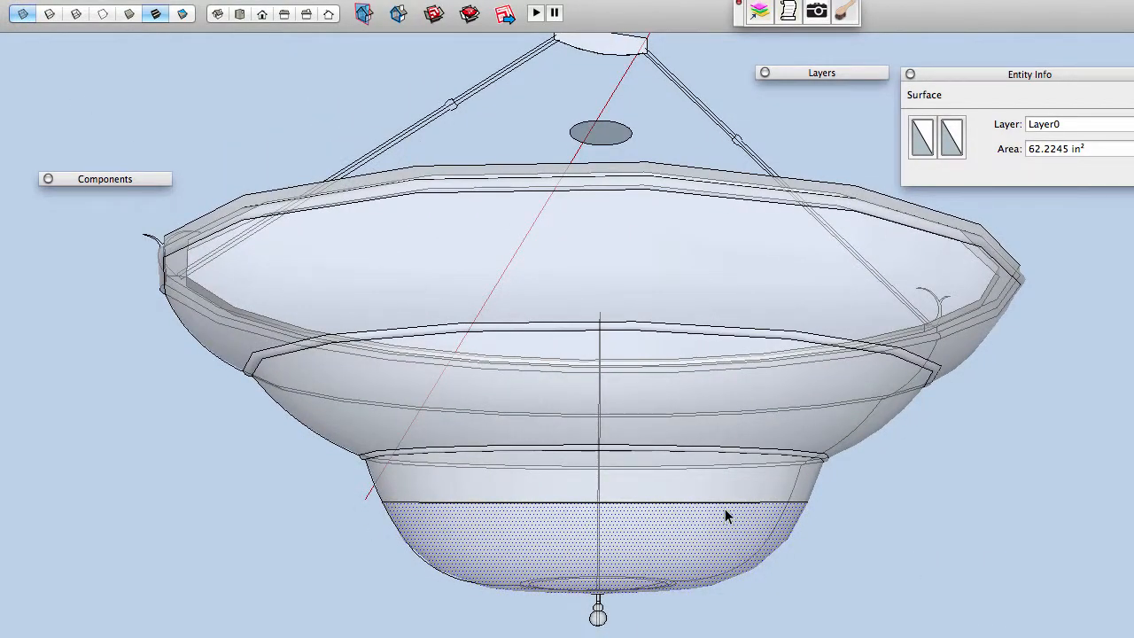
Make the horizontal edge ring around the bowl's lowest tier soft and smooth, turn off X-ray, and check the merged surface.
key(space)
drag(359, 513, 864, 496)
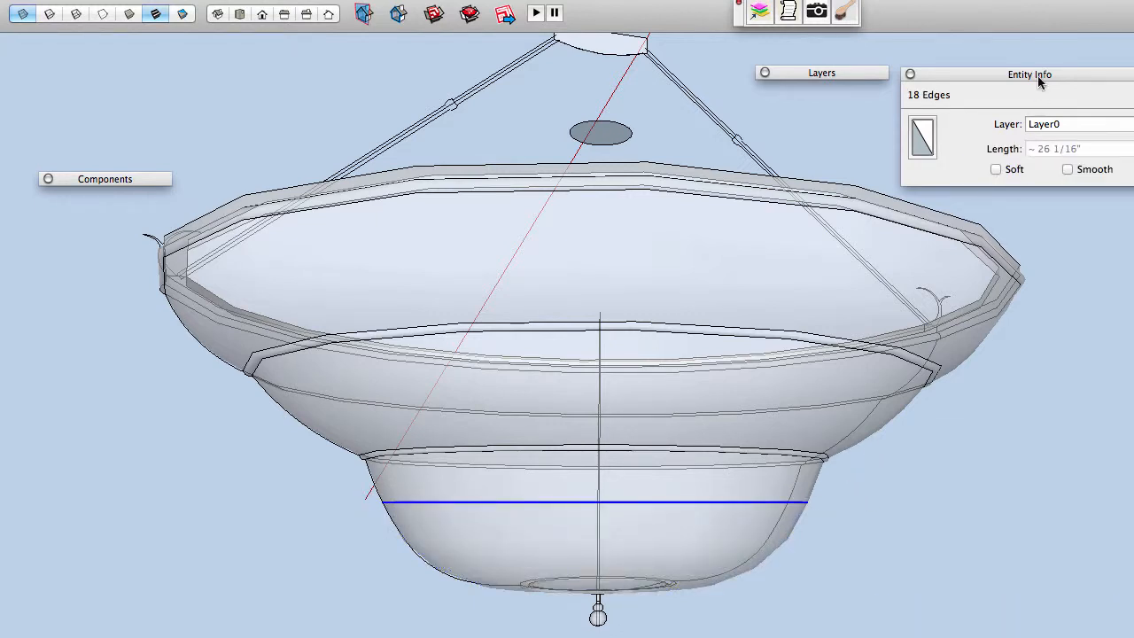
click(996, 170)
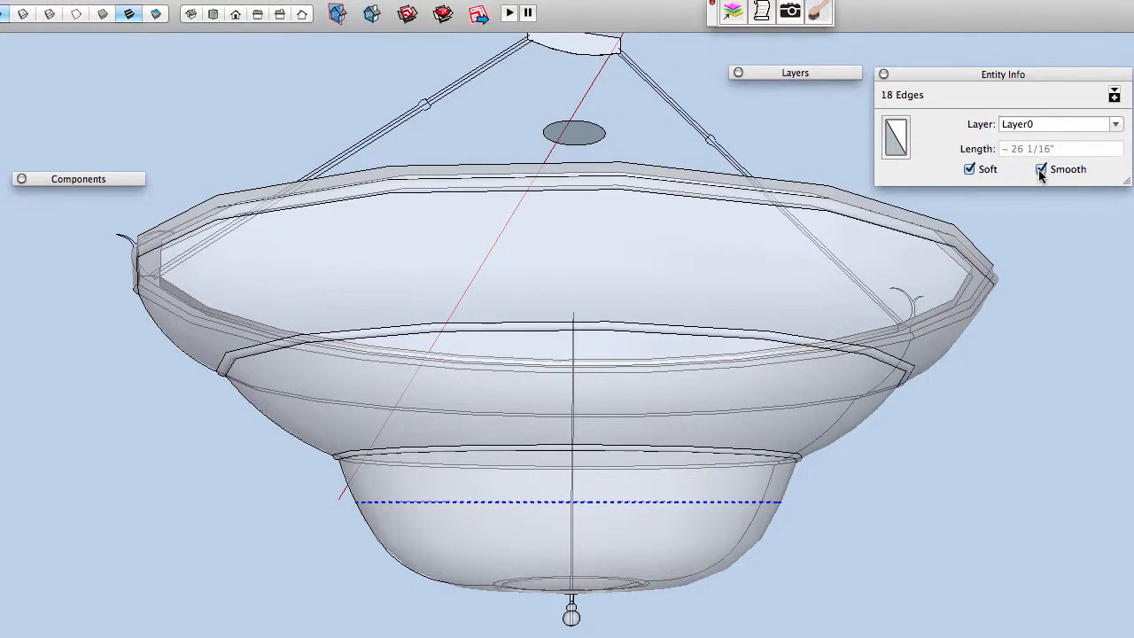
click(822, 483)
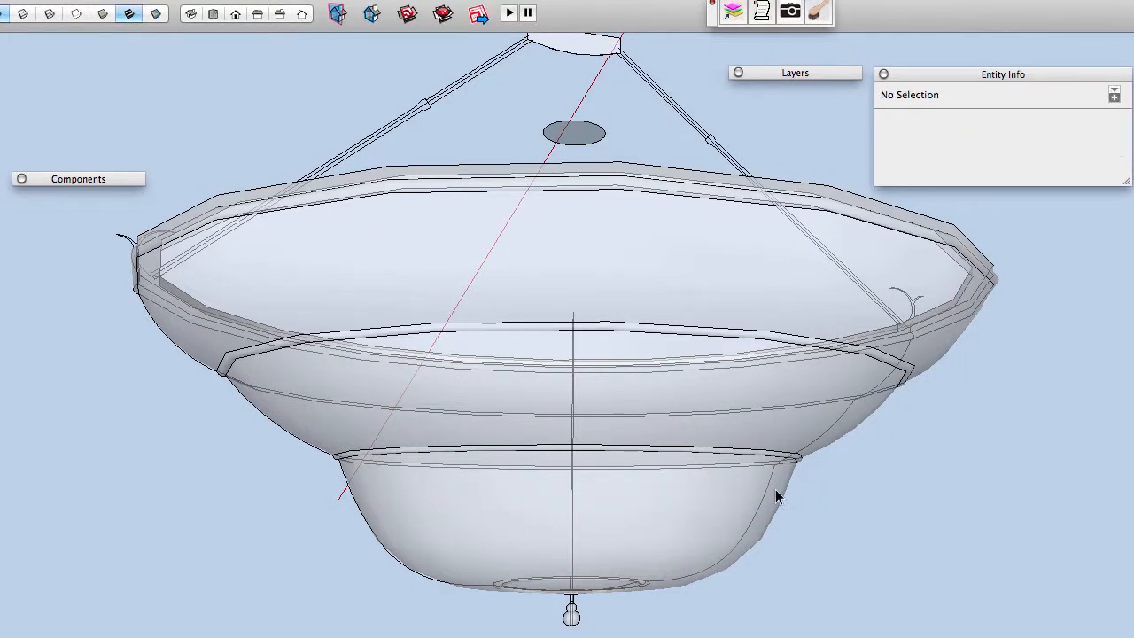
key(t)
middle_drag(821, 402, 638, 413)
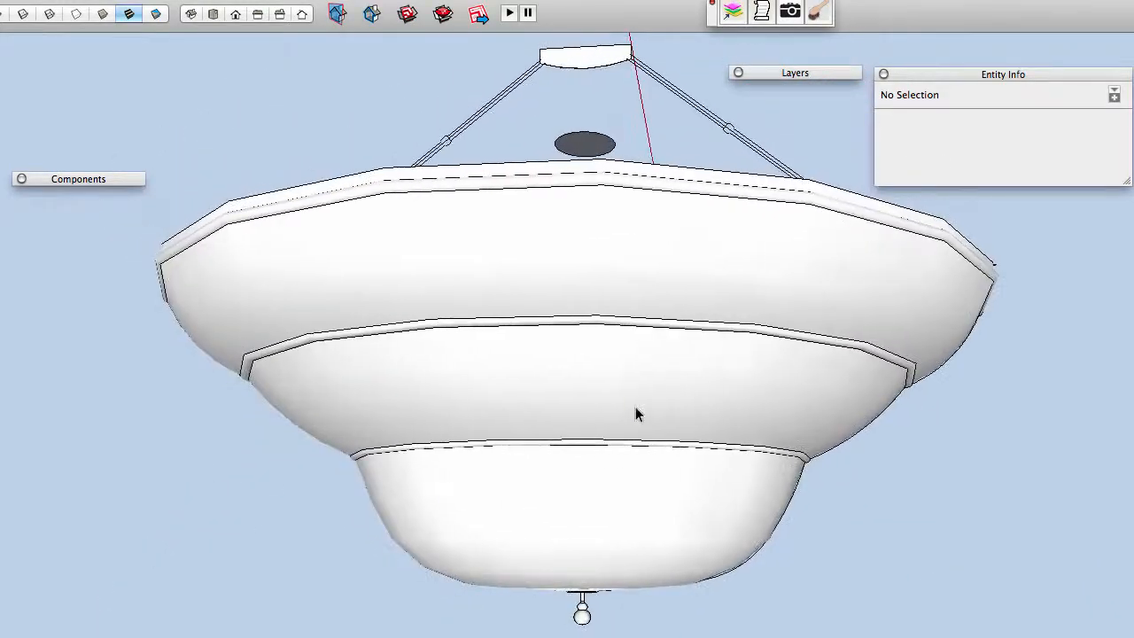
click(675, 490)
middle_drag(653, 506, 696, 470)
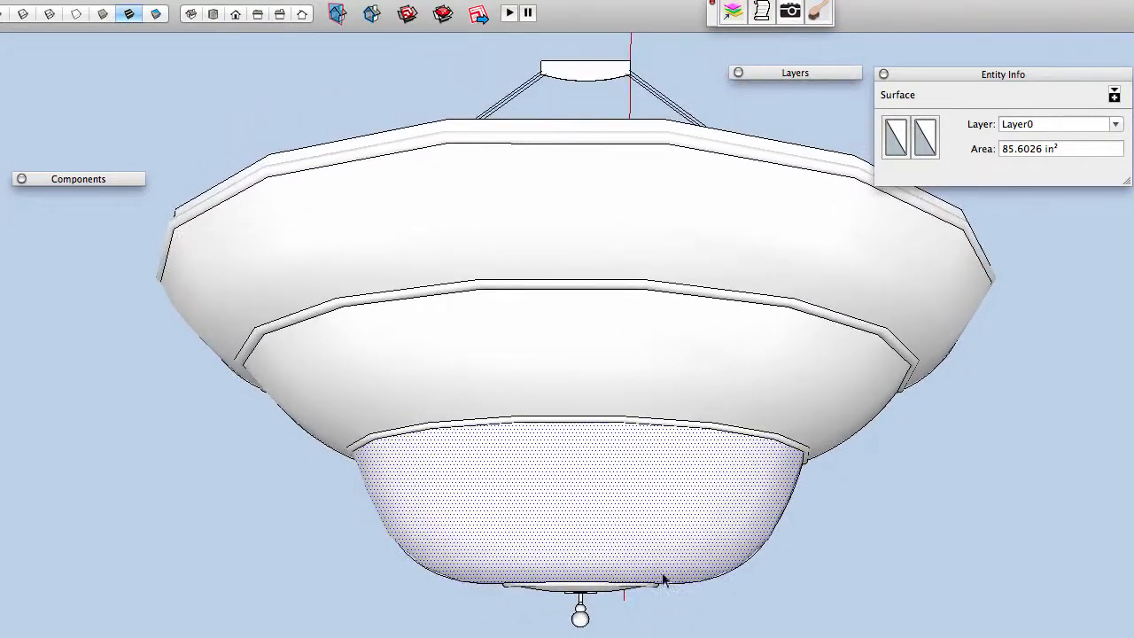
middle_drag(774, 491, 710, 634)
scroll(735, 415, down, 4)
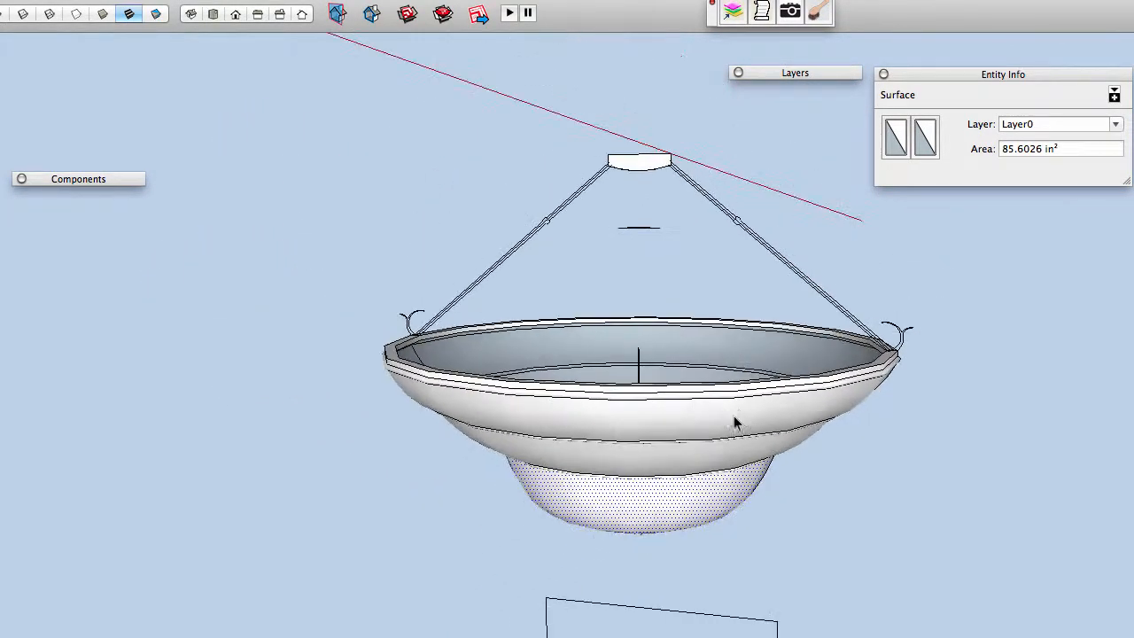
middle_drag(736, 421, 683, 489)
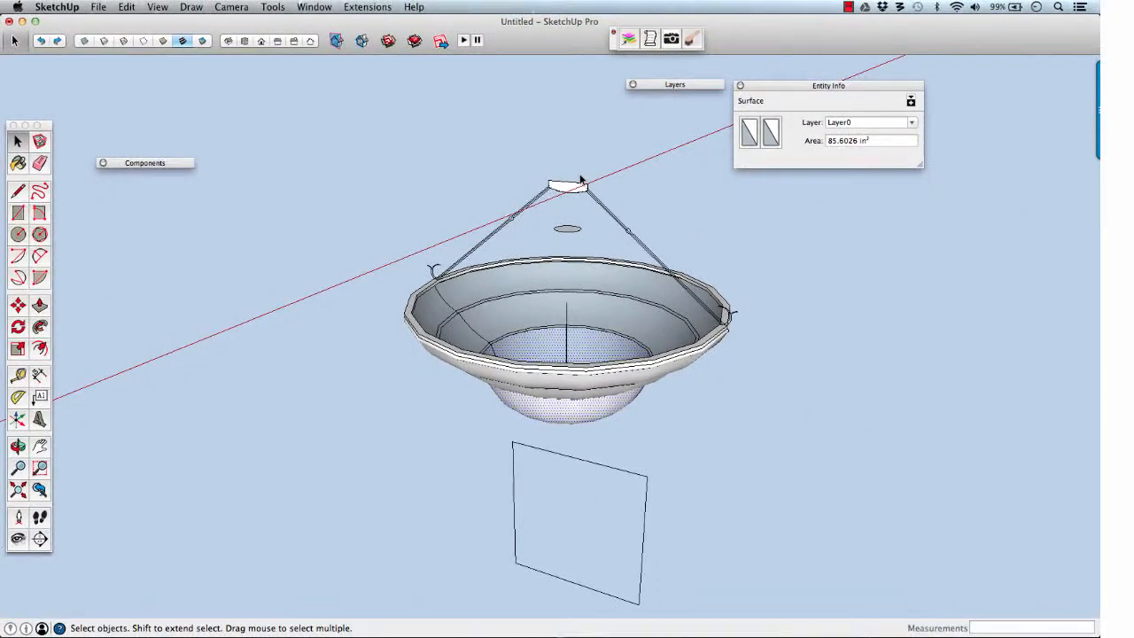
Draw a 24-sided circle of 1/16" radius on the open lower end of the original chandelier's support rod, centred on its outline.
scroll(711, 318, down, 3)
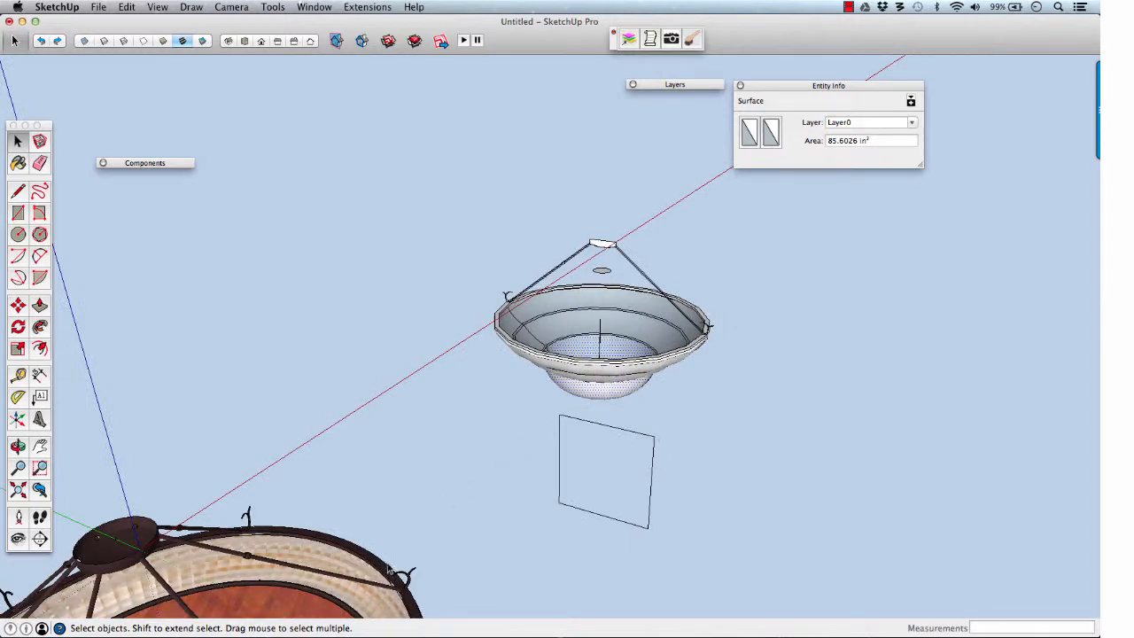
middle_drag(390, 572, 562, 225)
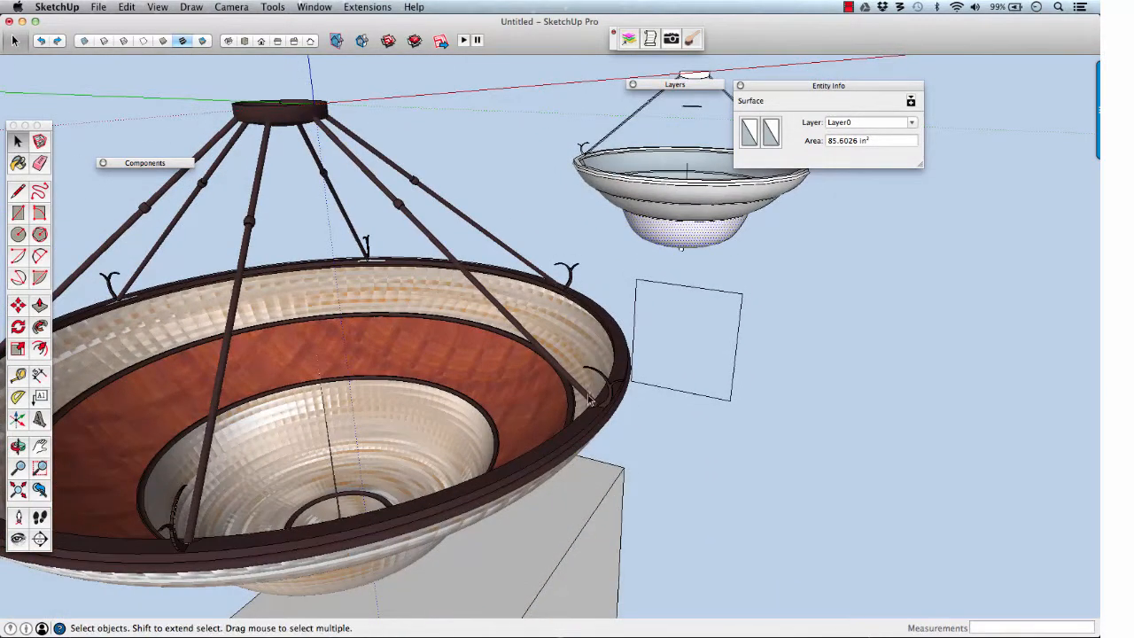
scroll(589, 399, up, 10)
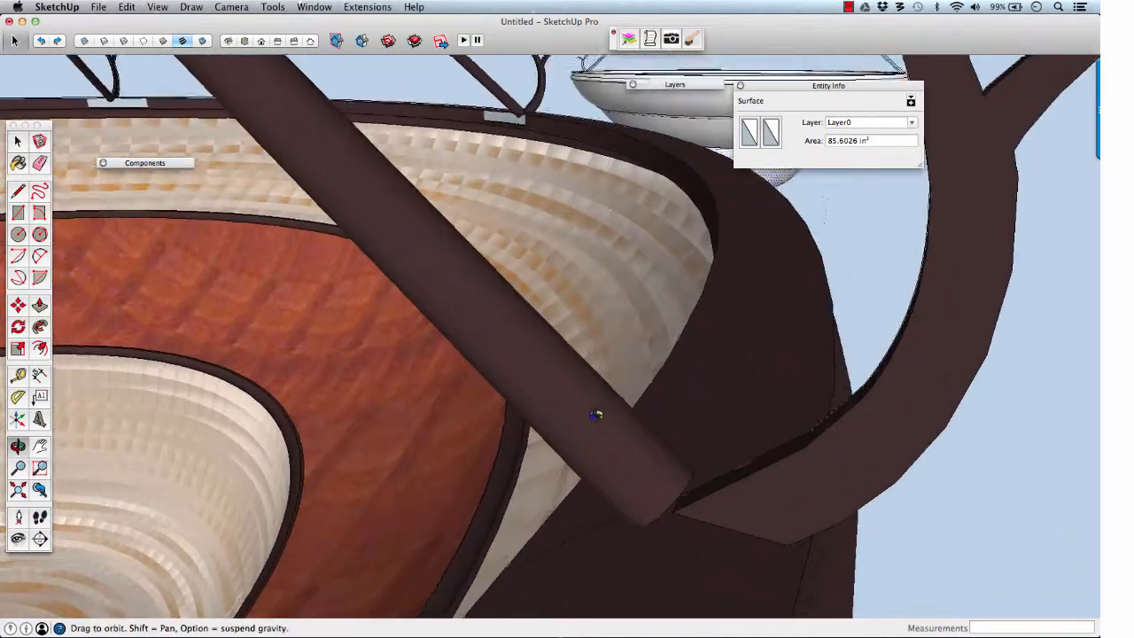
middle_drag(596, 415, 486, 251)
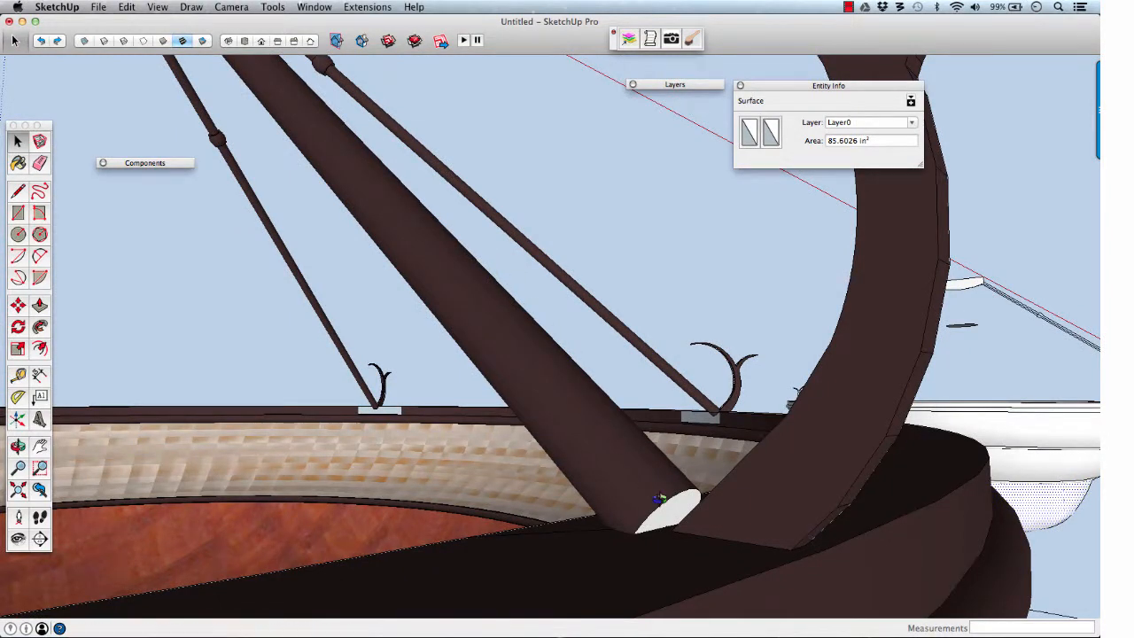
middle_drag(660, 499, 674, 501)
click(677, 502)
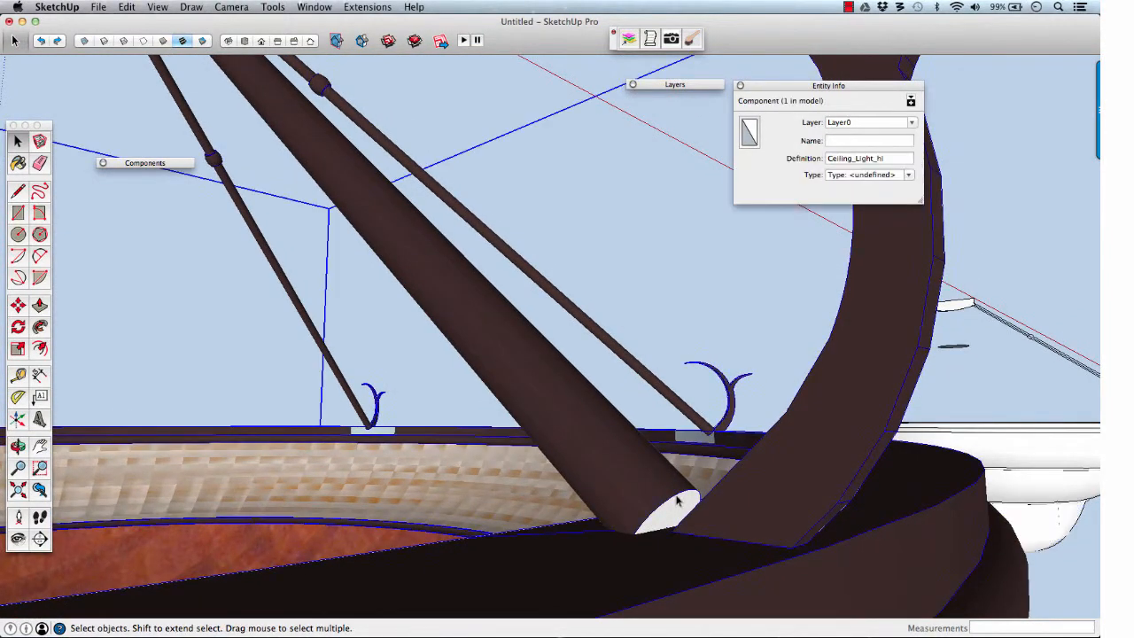
scroll(677, 503, down, 2)
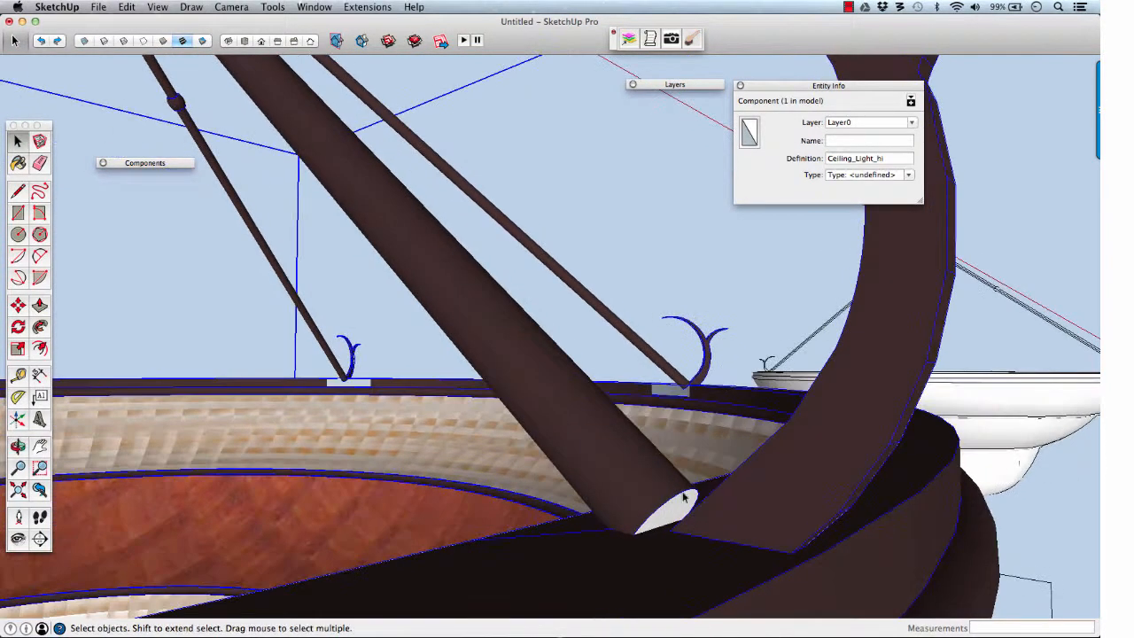
click(686, 293)
key(c)
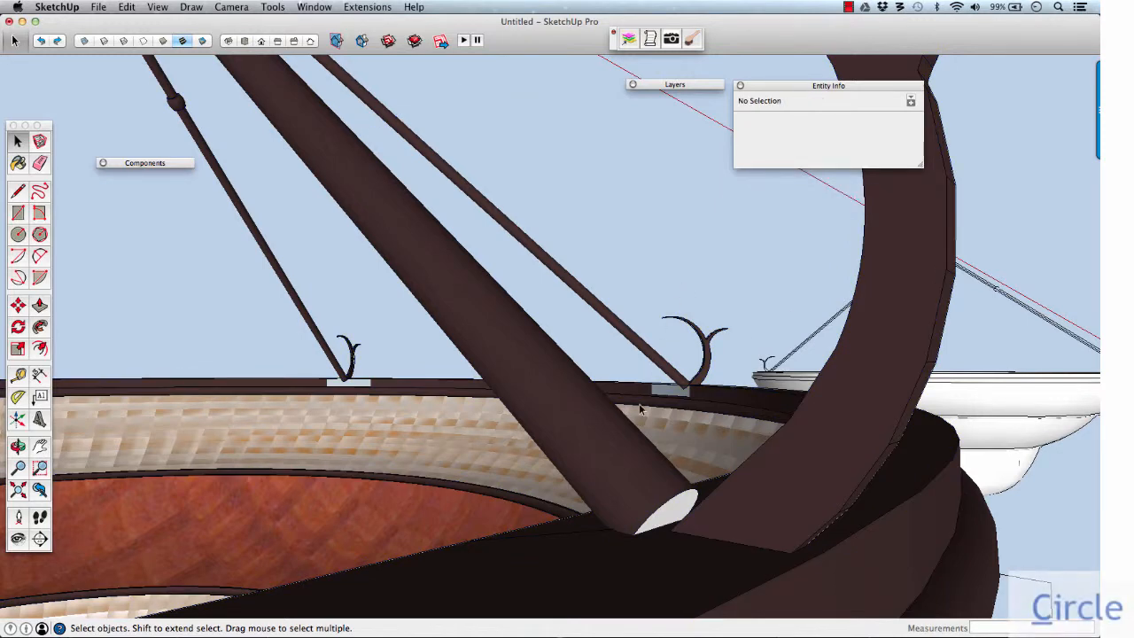
scroll(665, 474, up, 5)
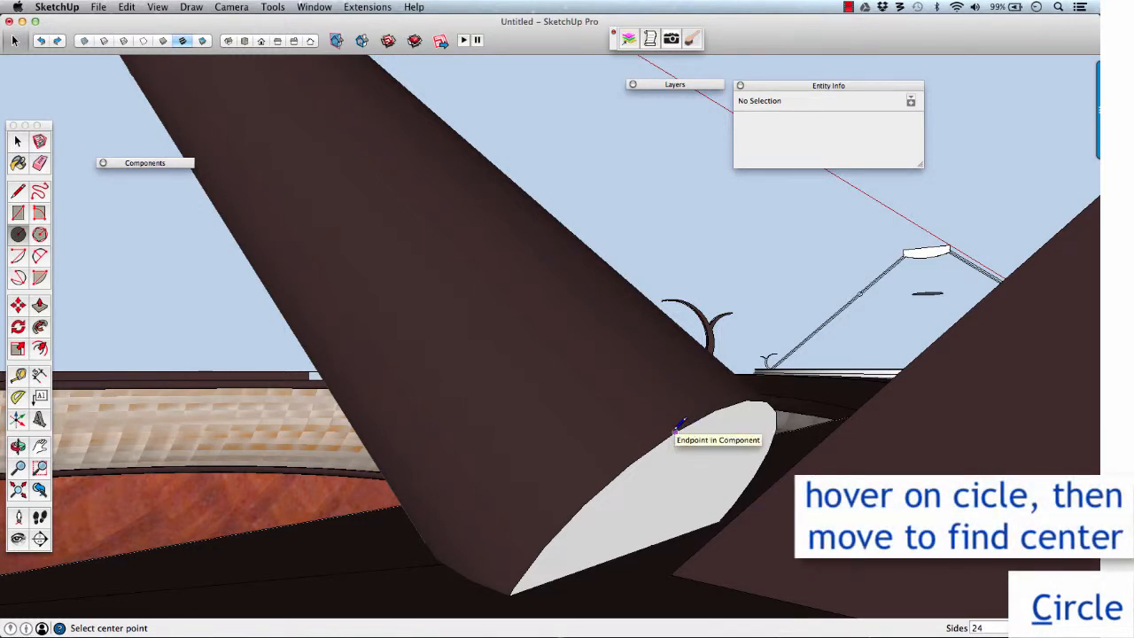
click(638, 542)
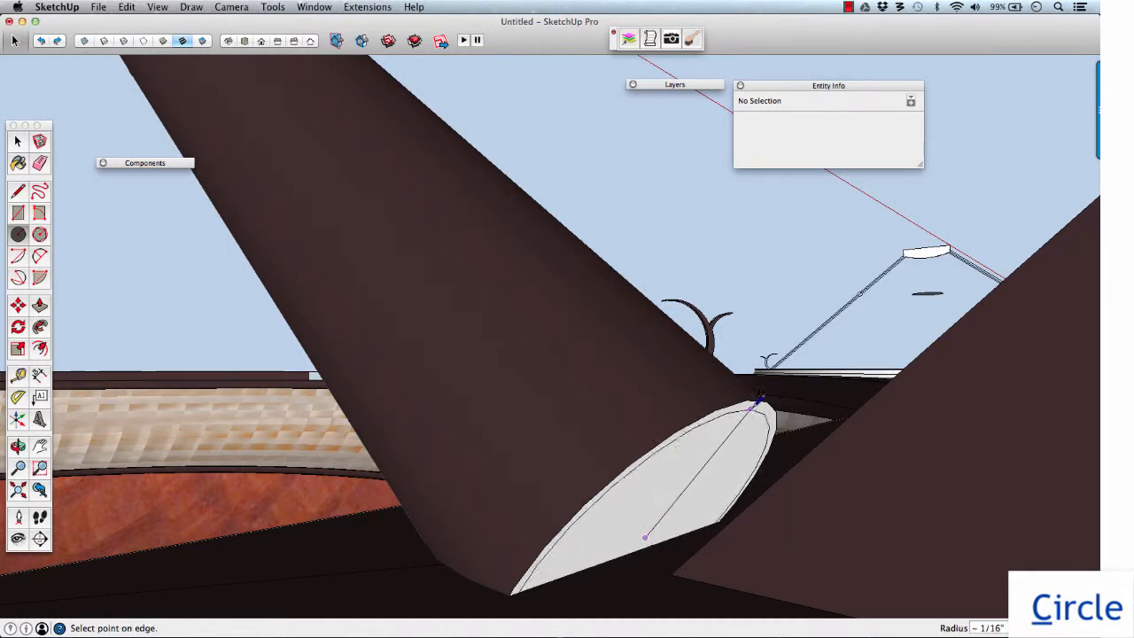
click(770, 396)
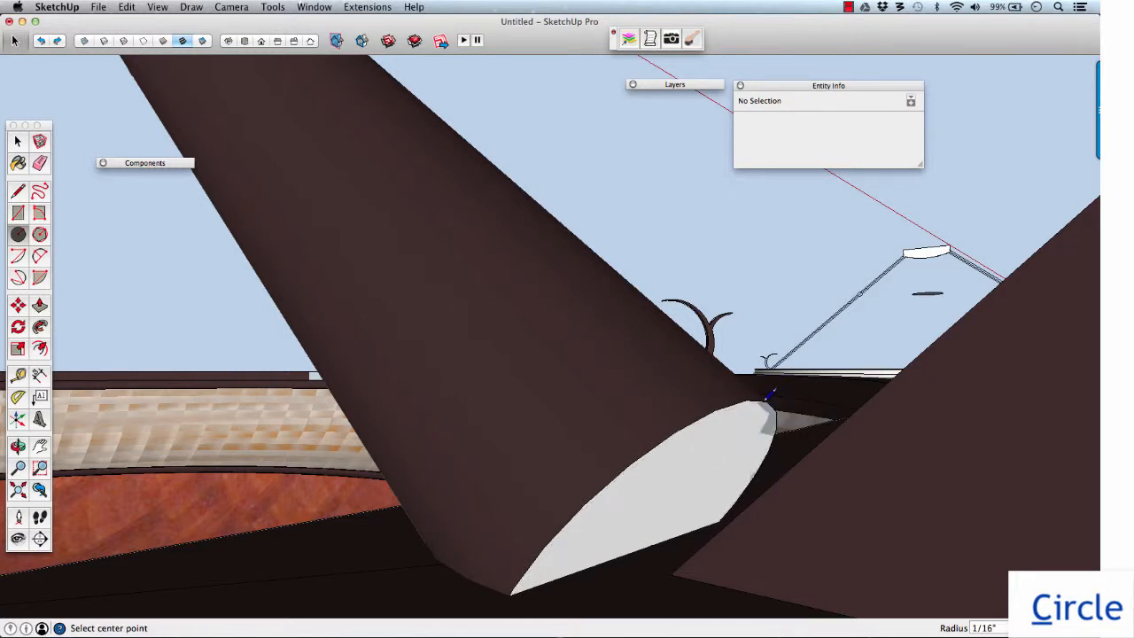
key(space)
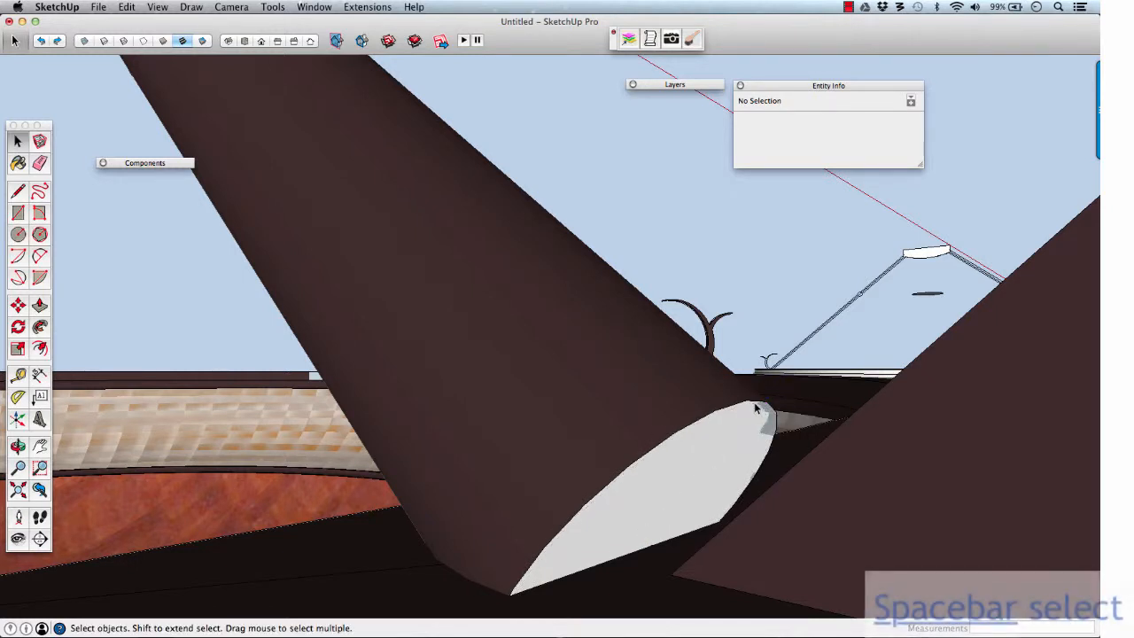
Reduce the 1/16" radius circle on the original support rod's open end to 5 segments.
click(756, 406)
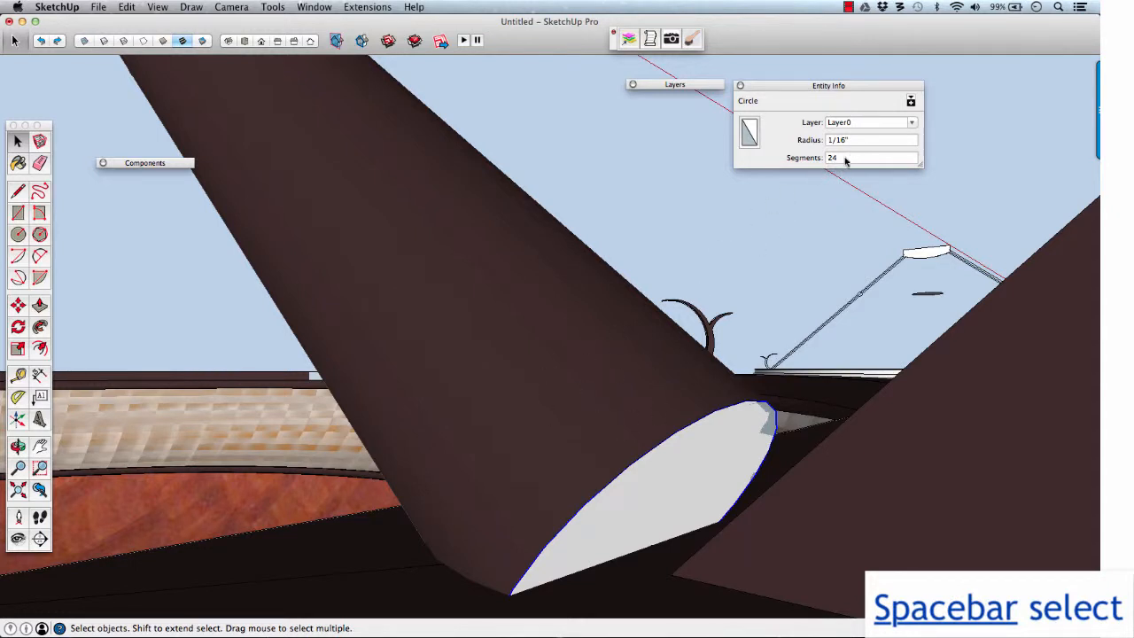
key(Return)
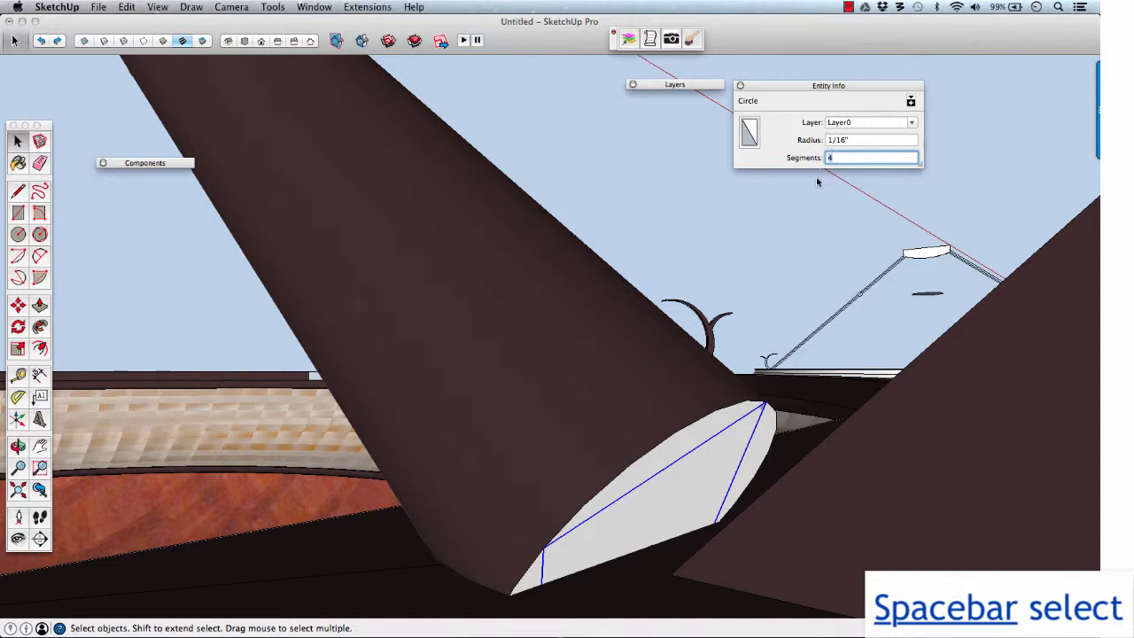
key(Return)
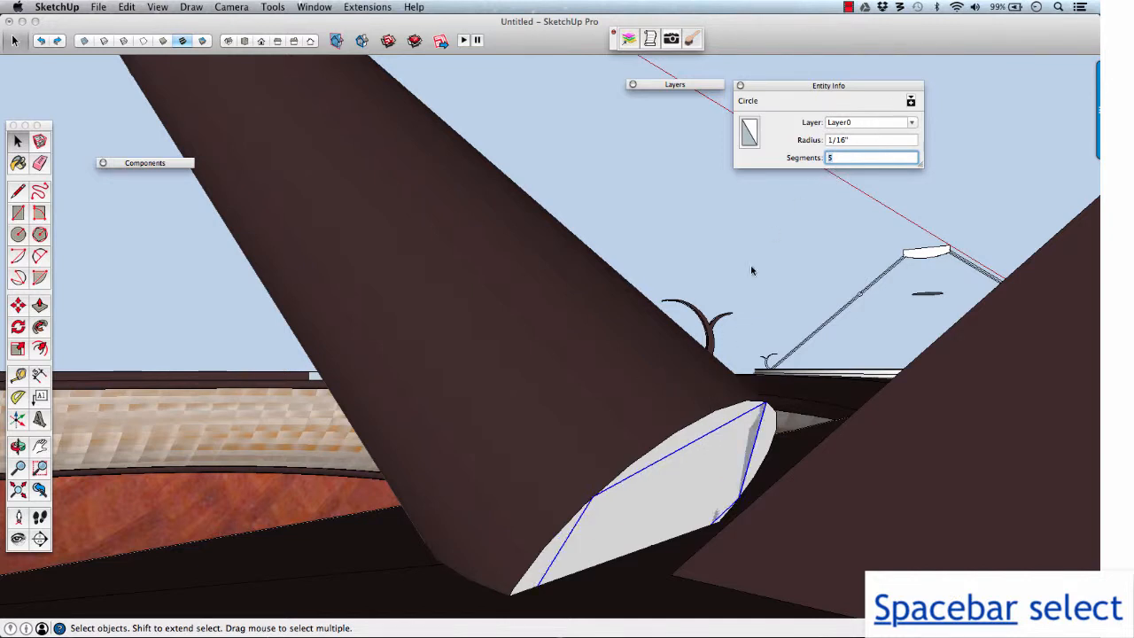
Push/Pull the five-sided face along the original support rod up to the lower end of its ball joint.
click(697, 458)
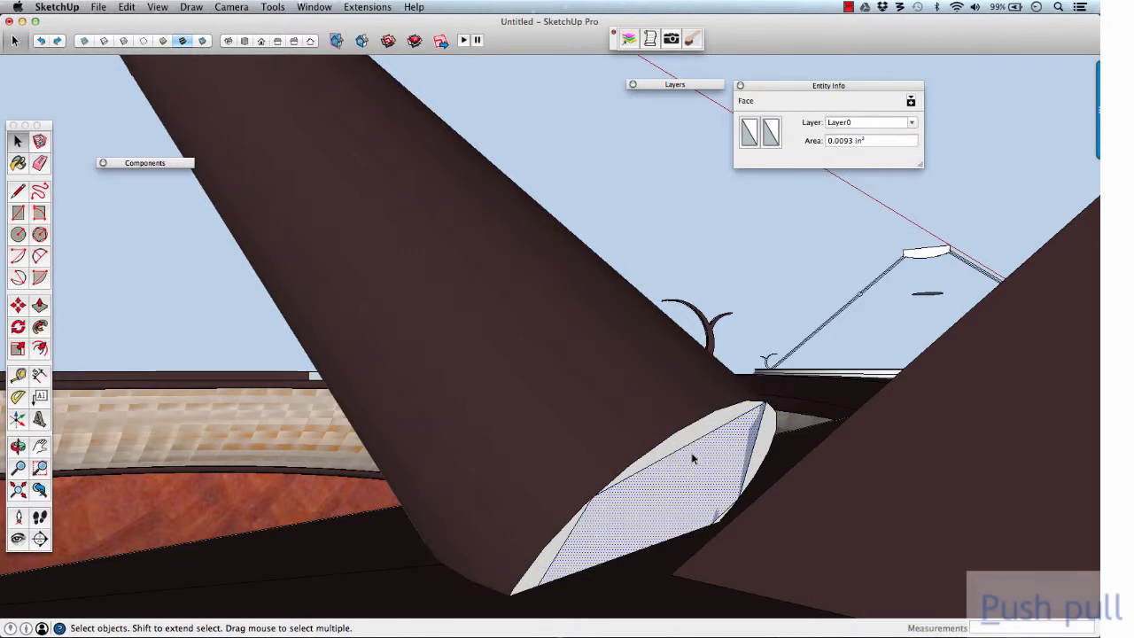
key(p)
click(690, 465)
mouse_move(638, 464)
middle_down()
mouse_move(617, 340)
mouse_move(544, 286)
mouse_move(426, 251)
mouse_move(646, 459)
middle_up()
scroll(515, 315, up, 5)
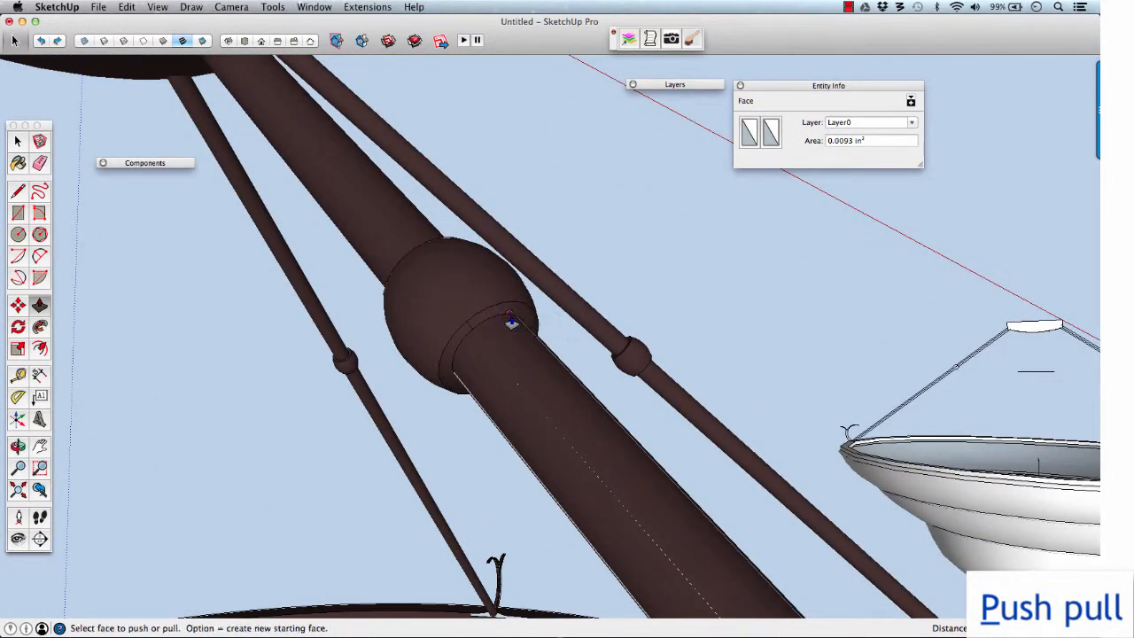
middle_drag(509, 322, 514, 338)
Turn on X-ray display, select the five-sided end face with its edges, and offset its outline outward to the ball joint's lower rim.
key(space)
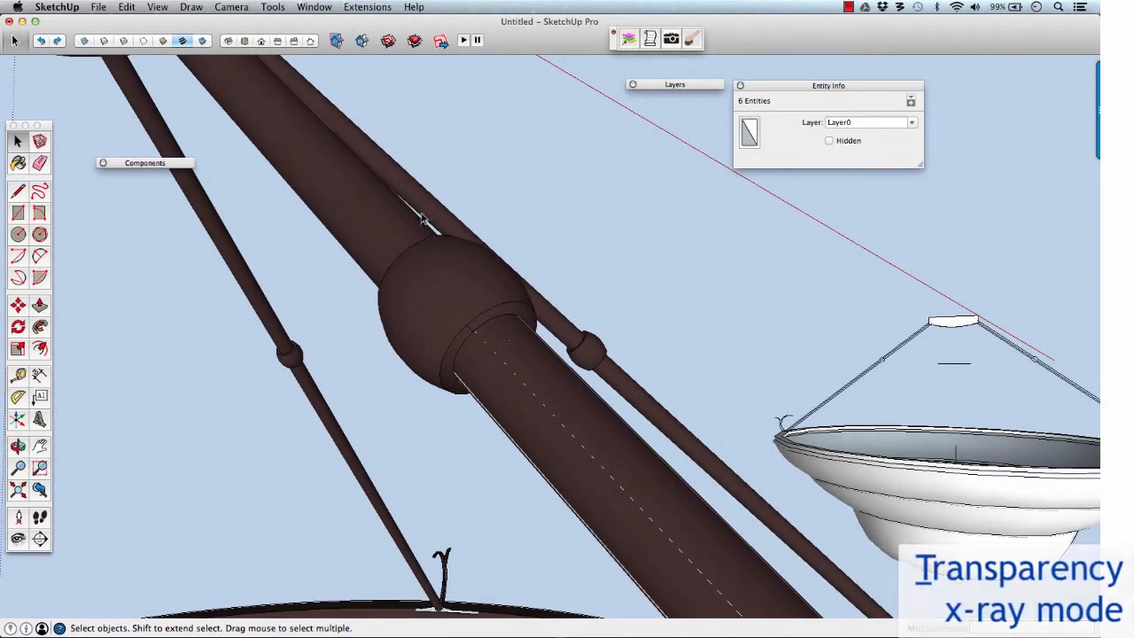
key(t)
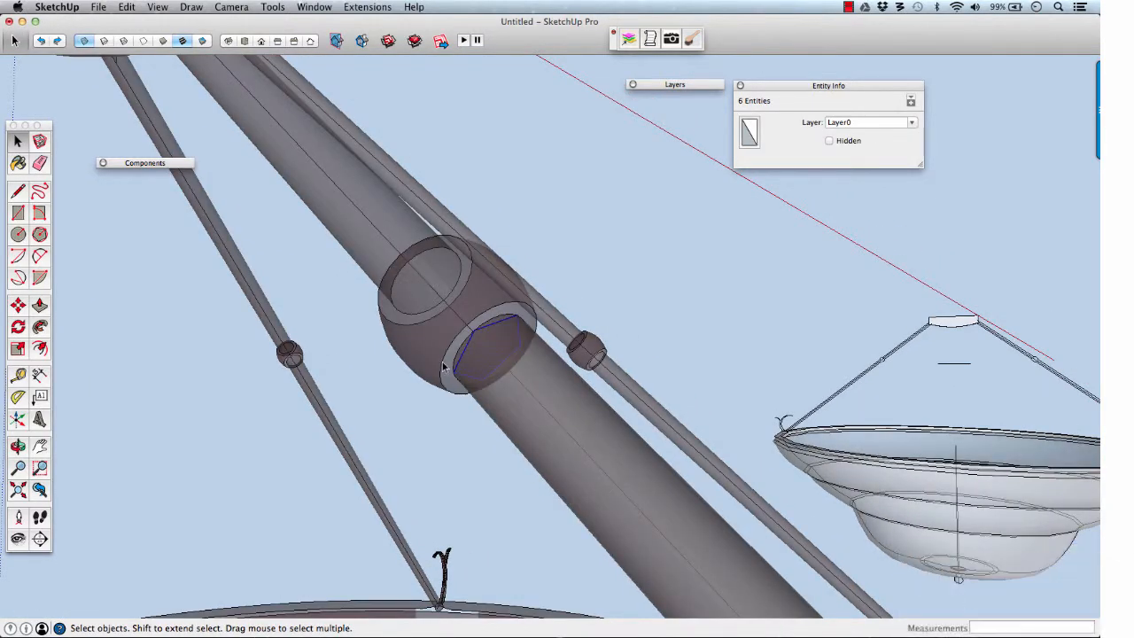
drag(417, 413, 565, 286)
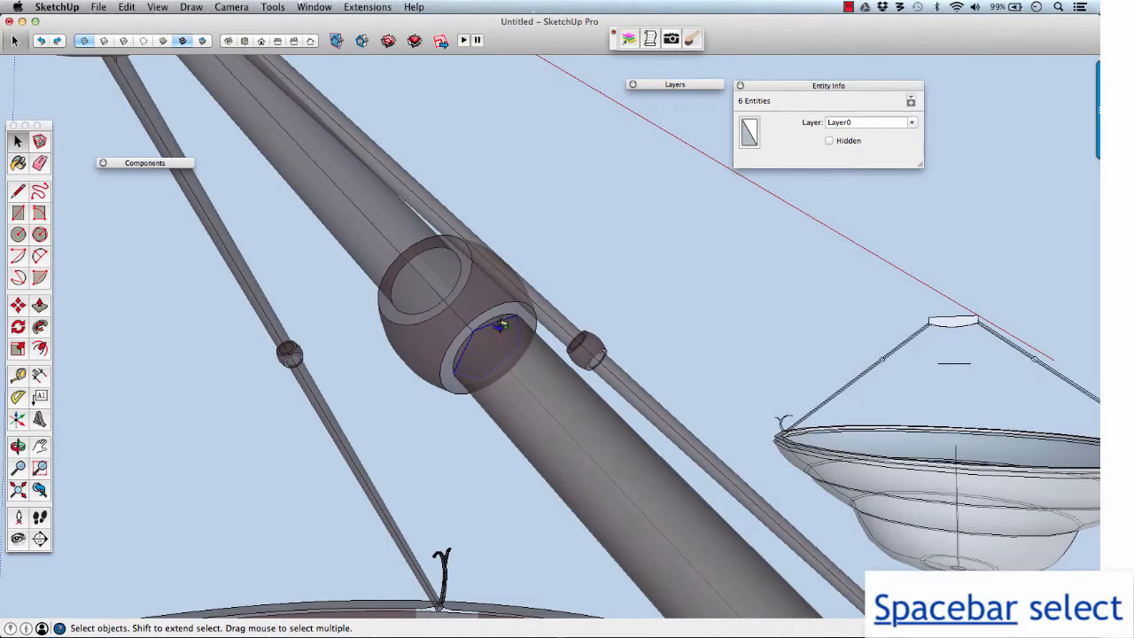
mouse_move(501, 325)
middle_down()
mouse_move(531, 356)
mouse_move(478, 328)
middle_up()
scroll(474, 326, up, 3)
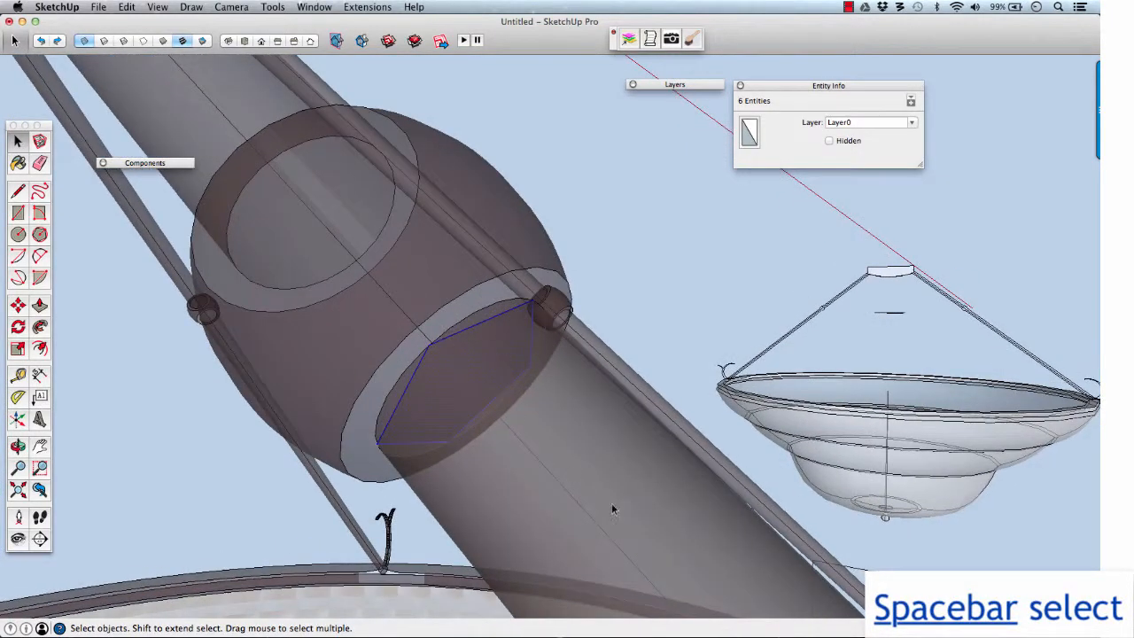
scroll(465, 356, down, 2)
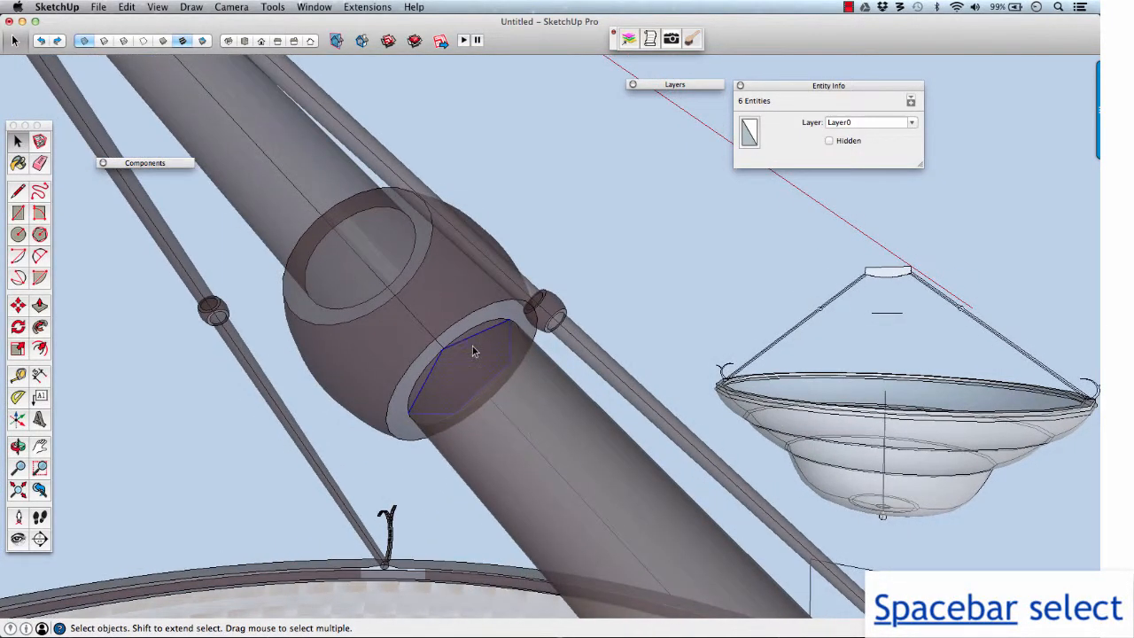
key(f)
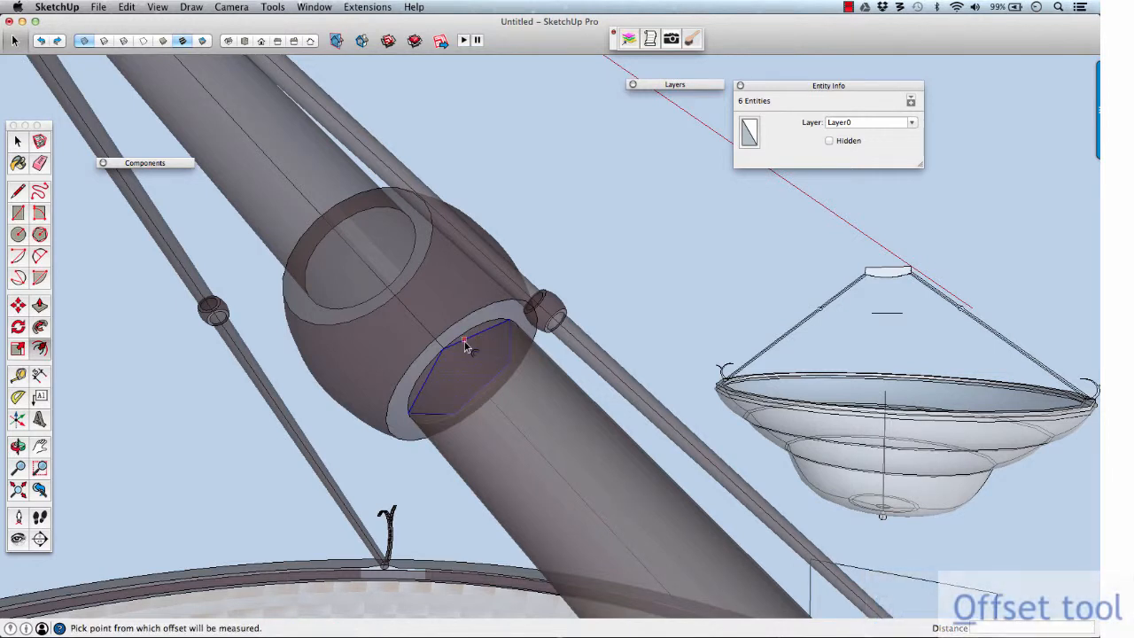
click(473, 342)
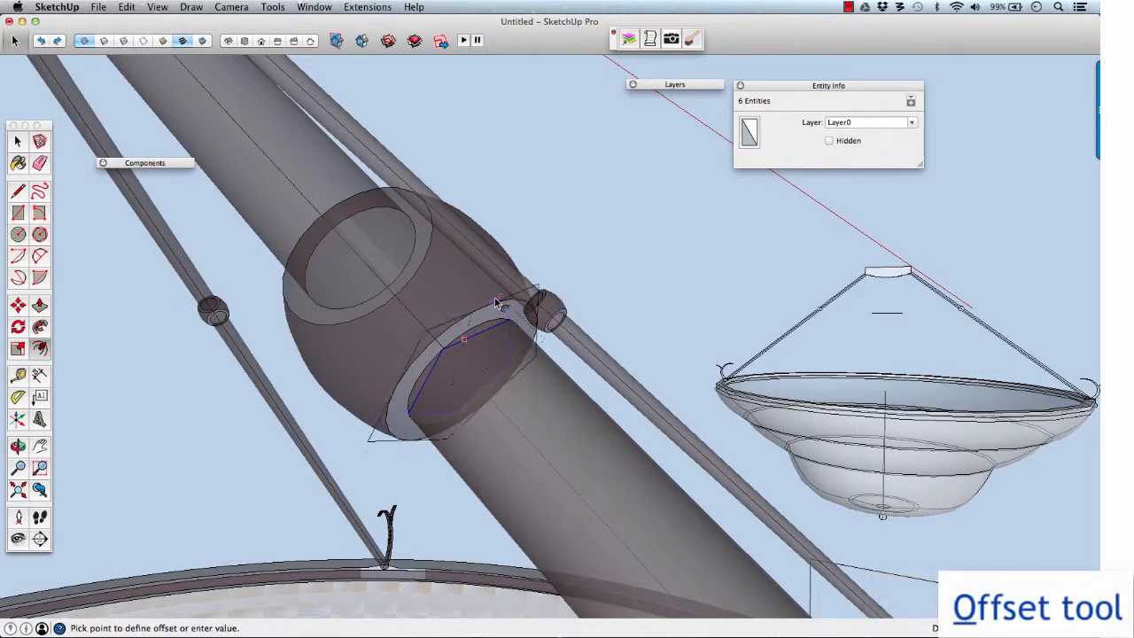
click(493, 306)
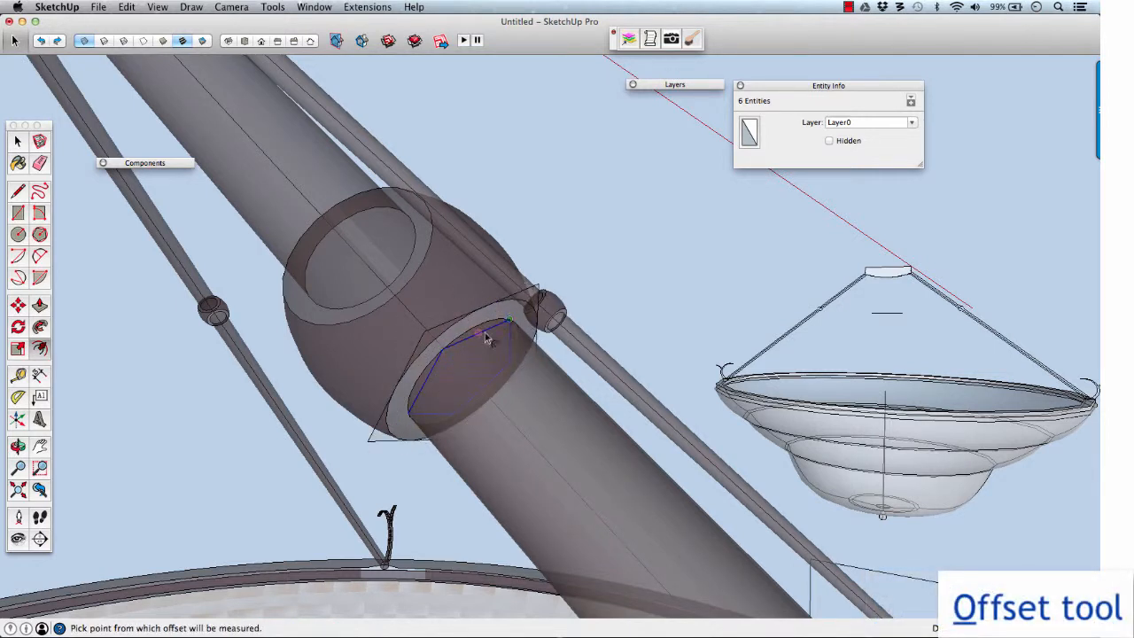
Push/Pull the pentagonal face at the ball connector's lower end about 3/16" to its opposite end, and turn off X-ray display.
middle_drag(486, 339, 481, 305)
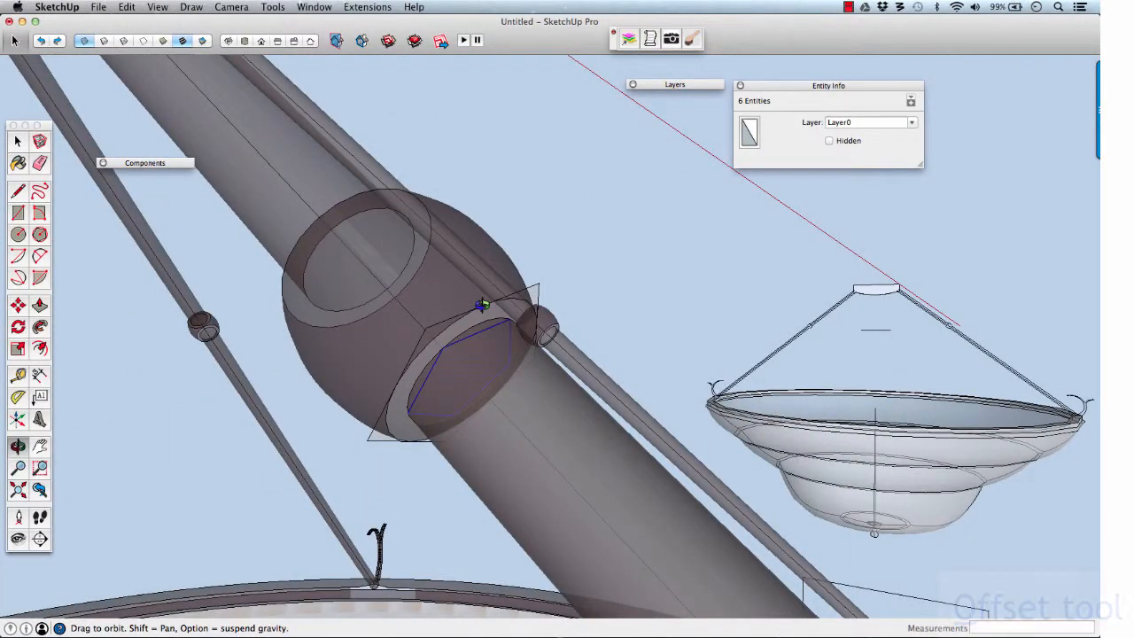
key(p)
click(534, 301)
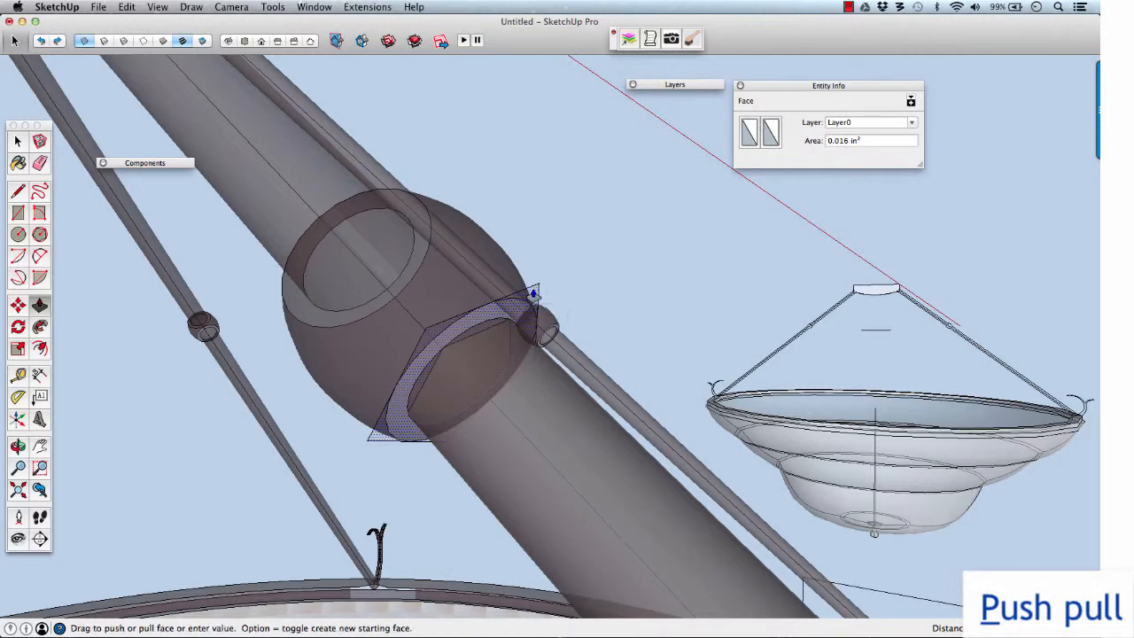
click(346, 202)
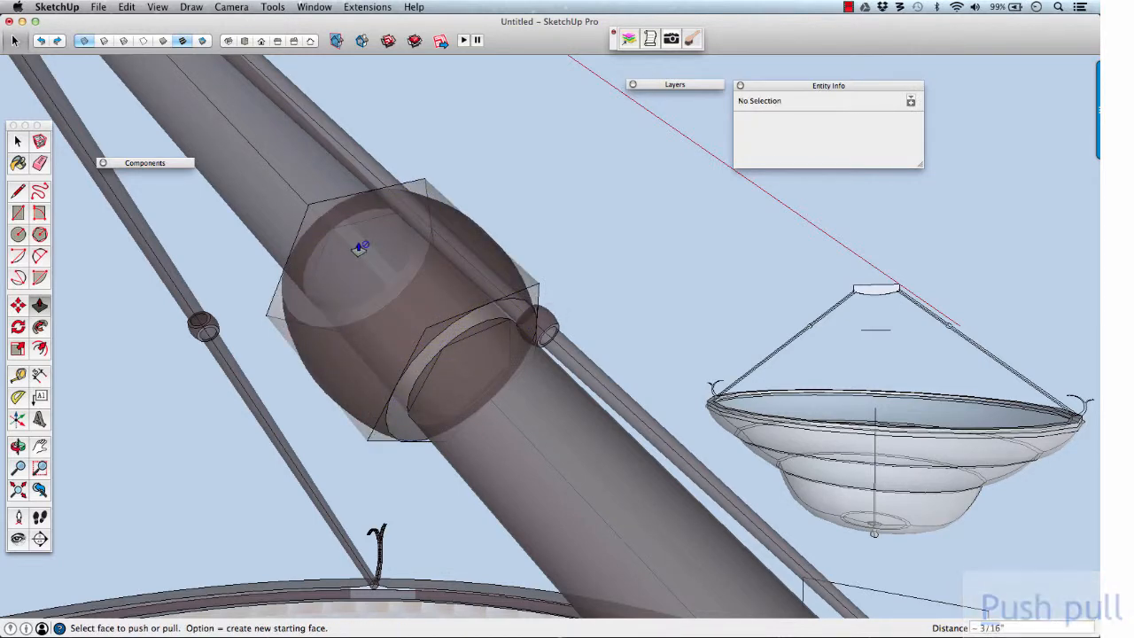
key(x)
Offset the pentagon outline at the connector's other end inward by about 1/16".
middle_drag(367, 263, 828, 443)
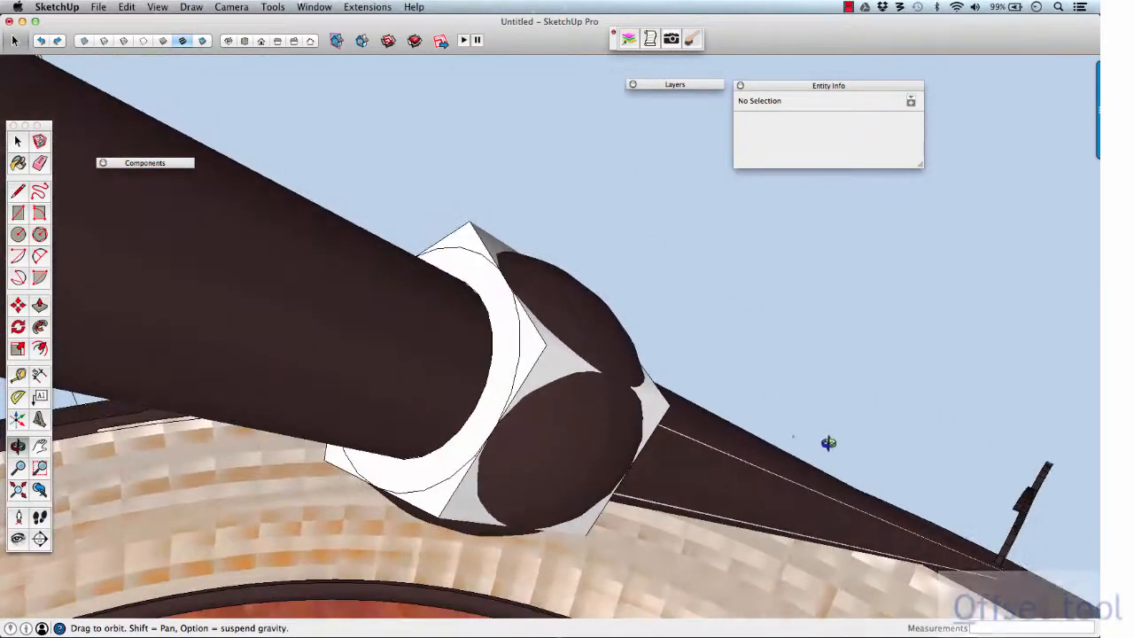
key(p)
key(space)
click(479, 241)
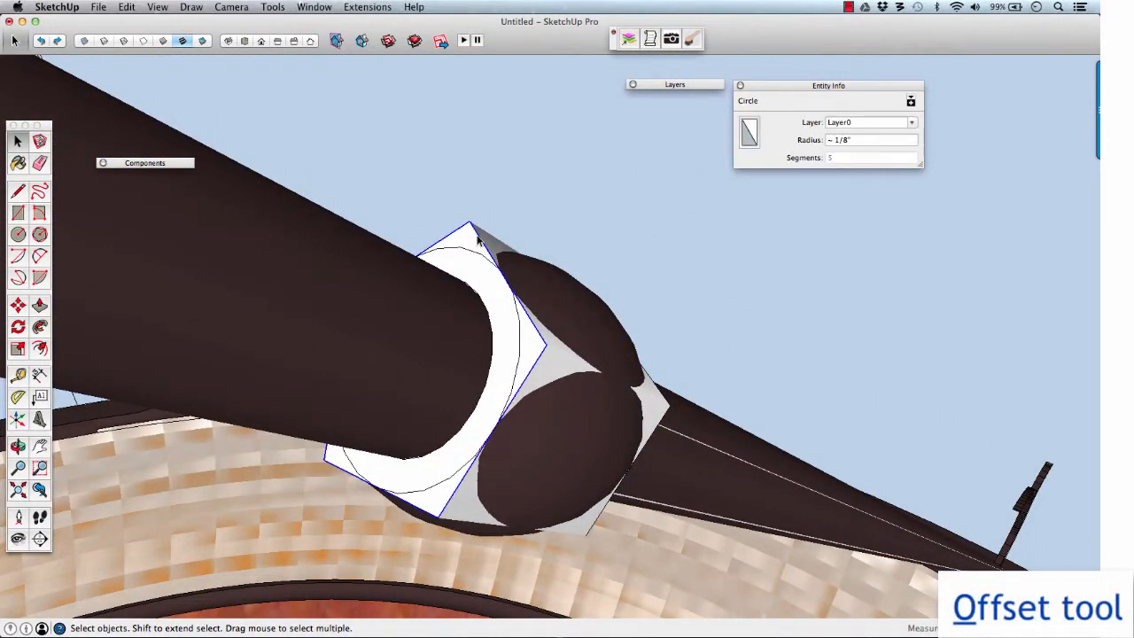
key(f)
click(479, 241)
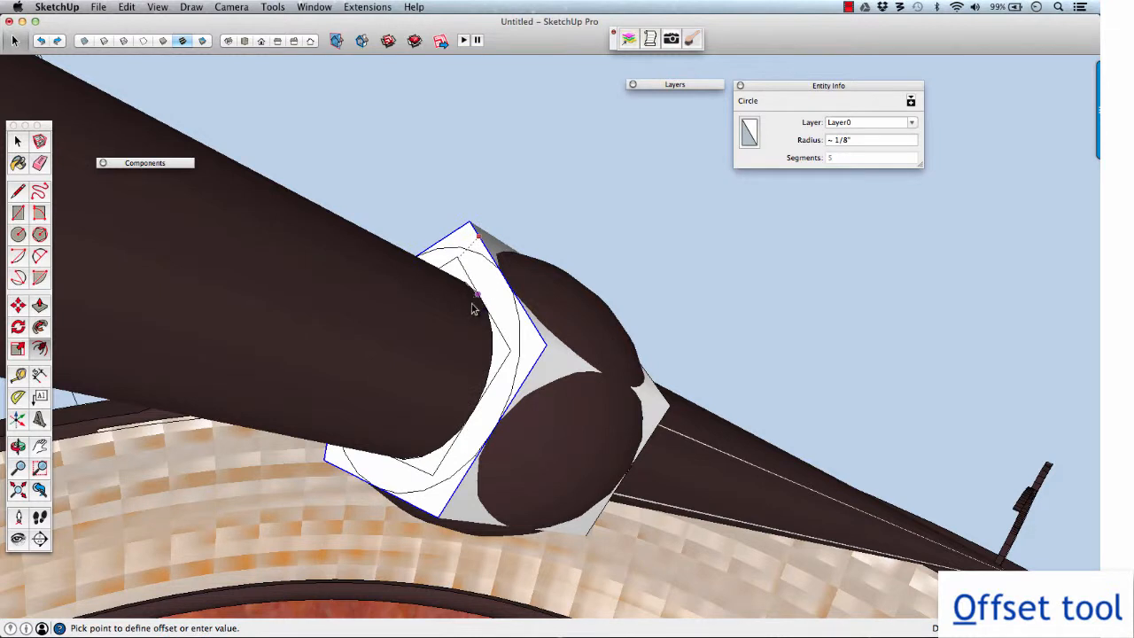
click(469, 318)
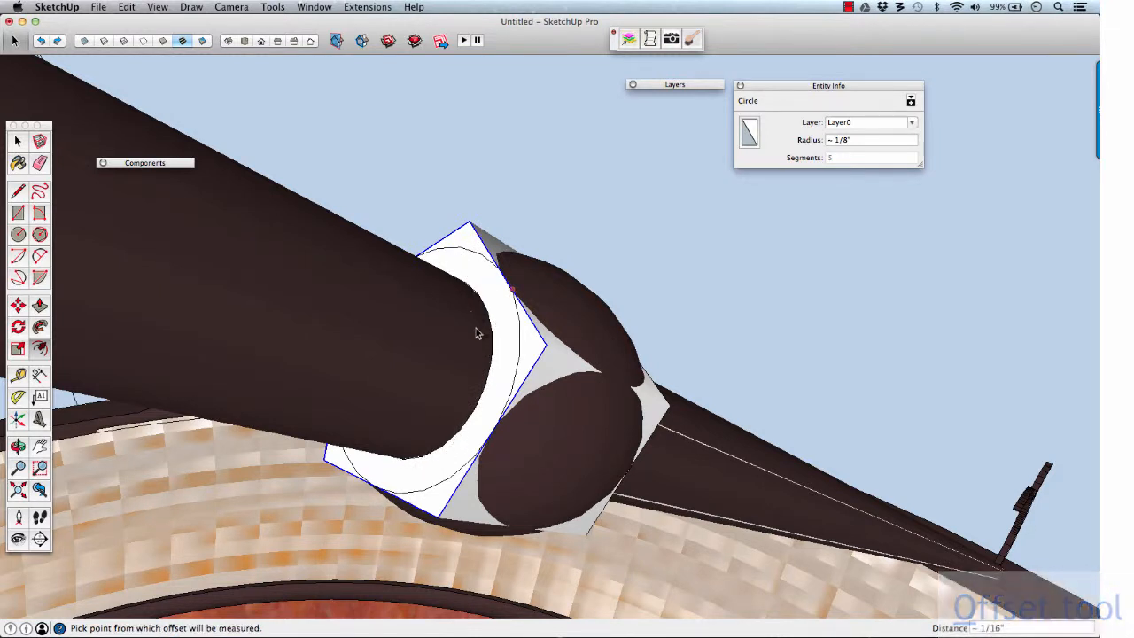
Push/Pull the inner pentagon face about 2 11/16" from the connector up to the ceiling canopy to form the upper rod.
key(p)
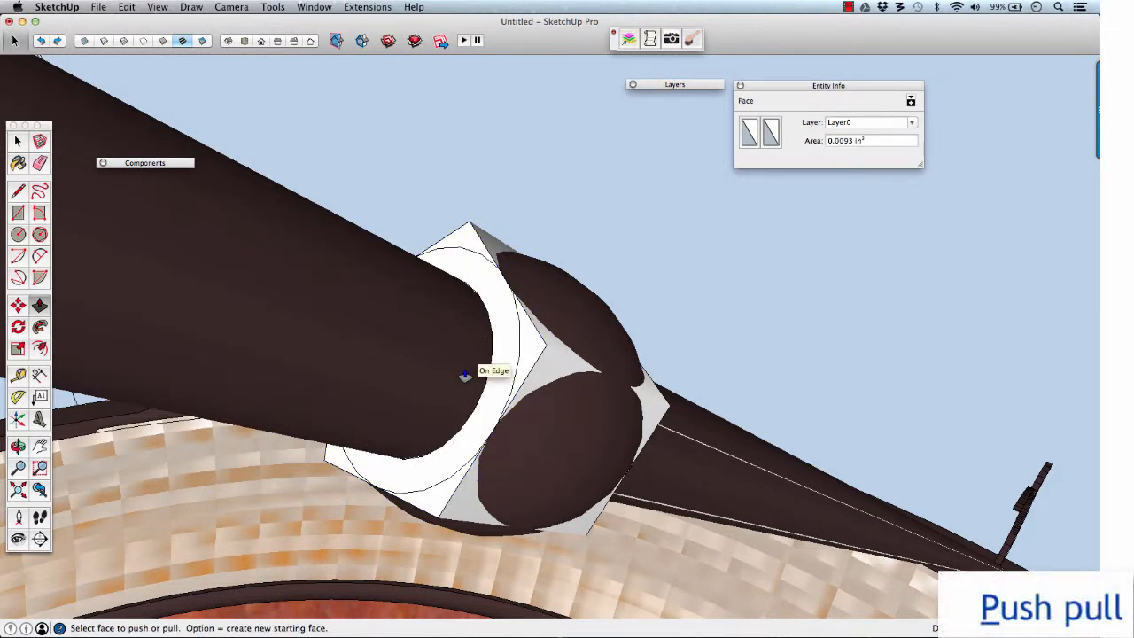
click(408, 343)
scroll(390, 302, down, 5)
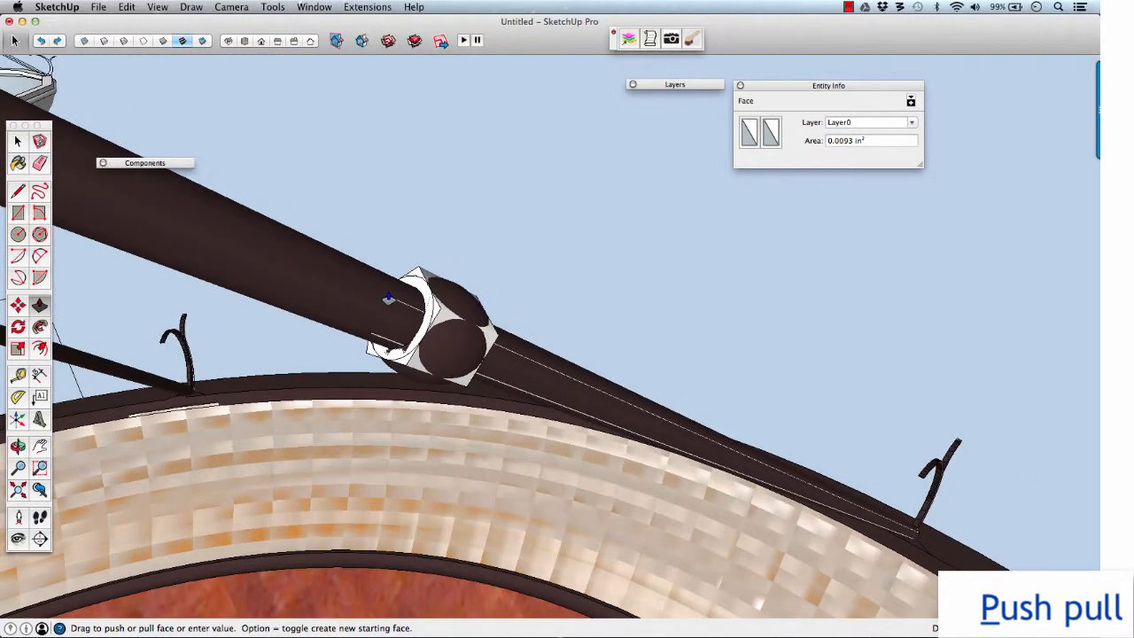
middle_drag(388, 299, 792, 449)
scroll(721, 408, down, 5)
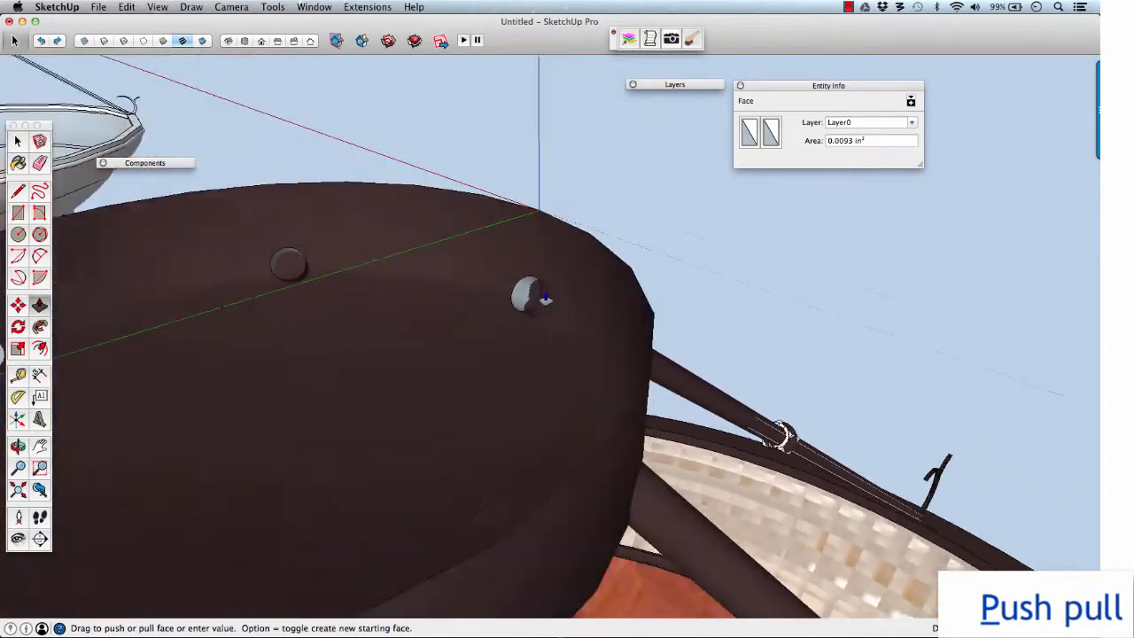
scroll(546, 300, down, 2)
scroll(597, 331, up, 4)
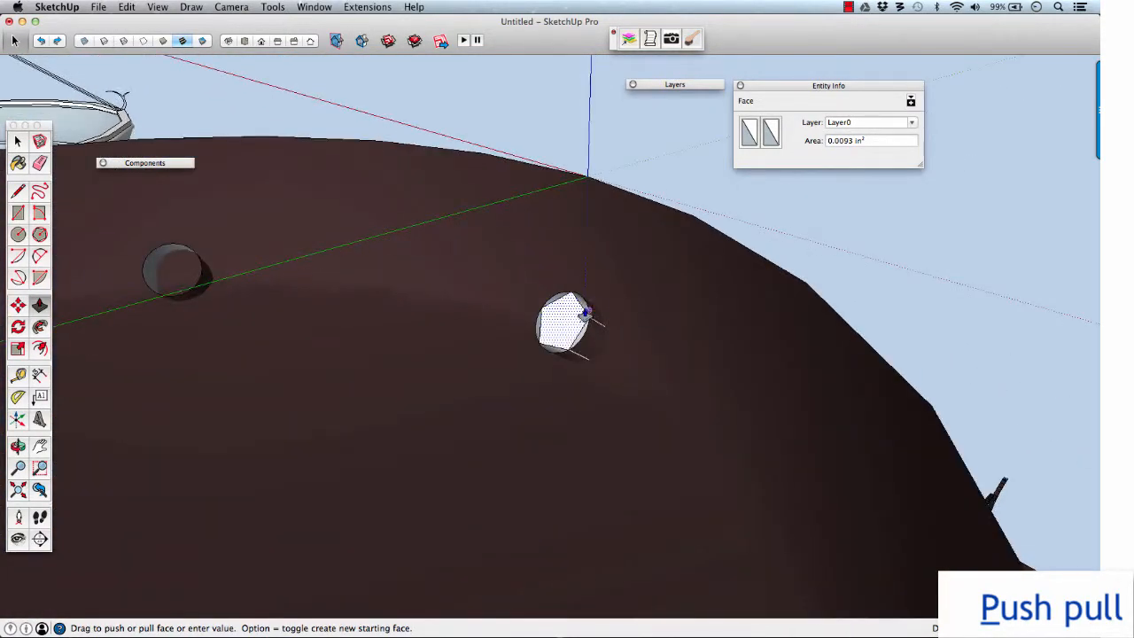
click(585, 315)
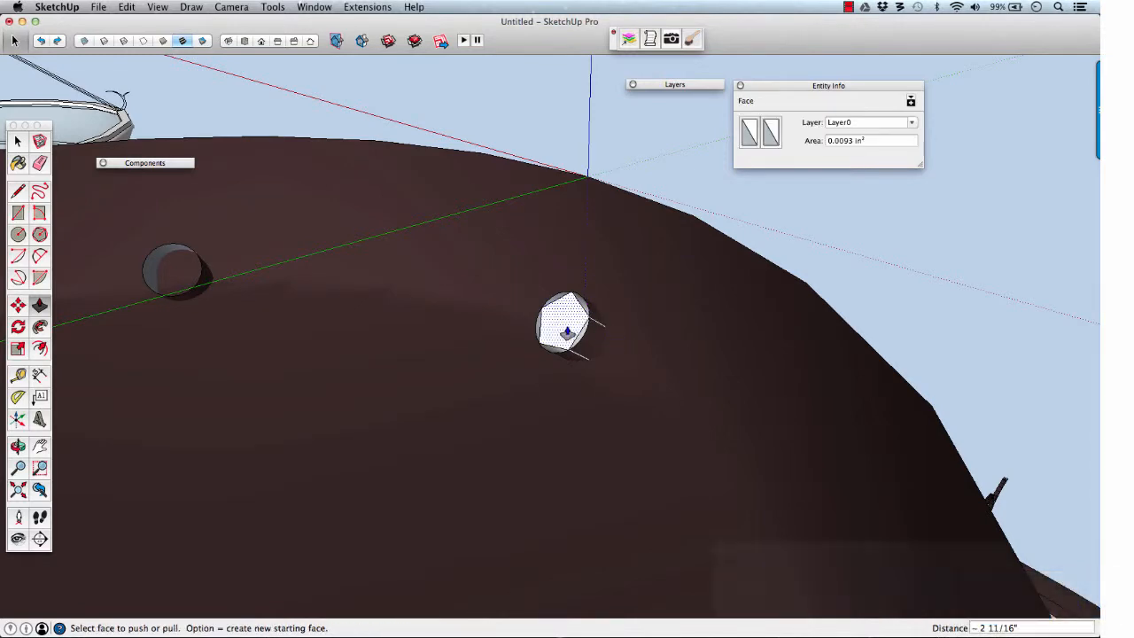
Select all the connected geometry of the new rod and move it 36 inches onto the unpainted fixture.
key(space)
triple_click(568, 325)
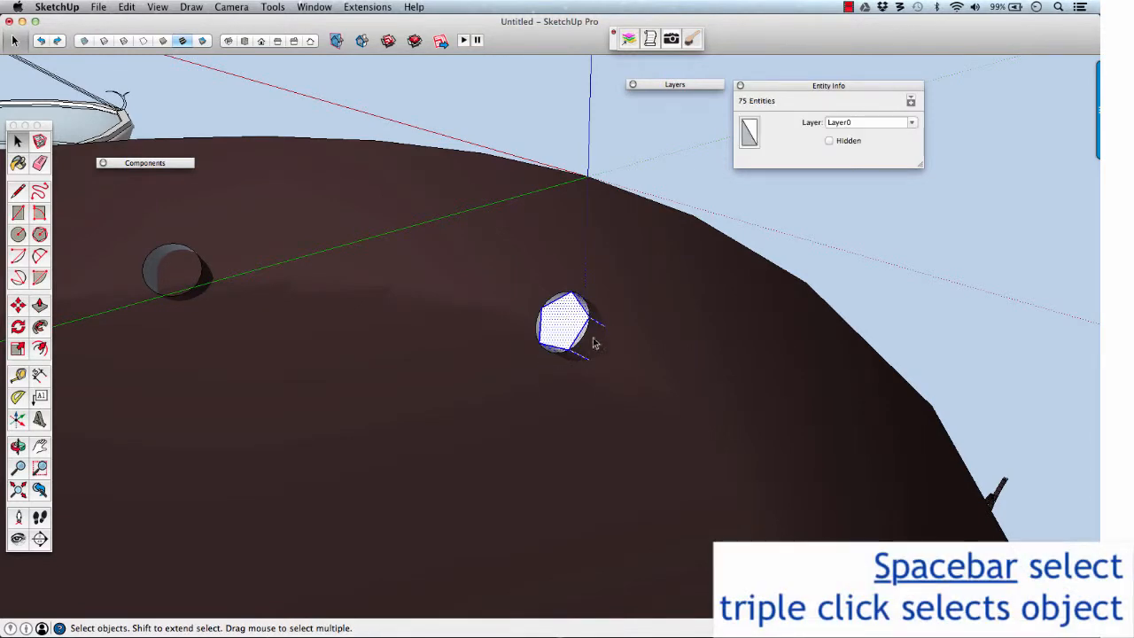
scroll(568, 324, down, 3)
middle_drag(568, 324, 505, 377)
scroll(503, 377, down, 5)
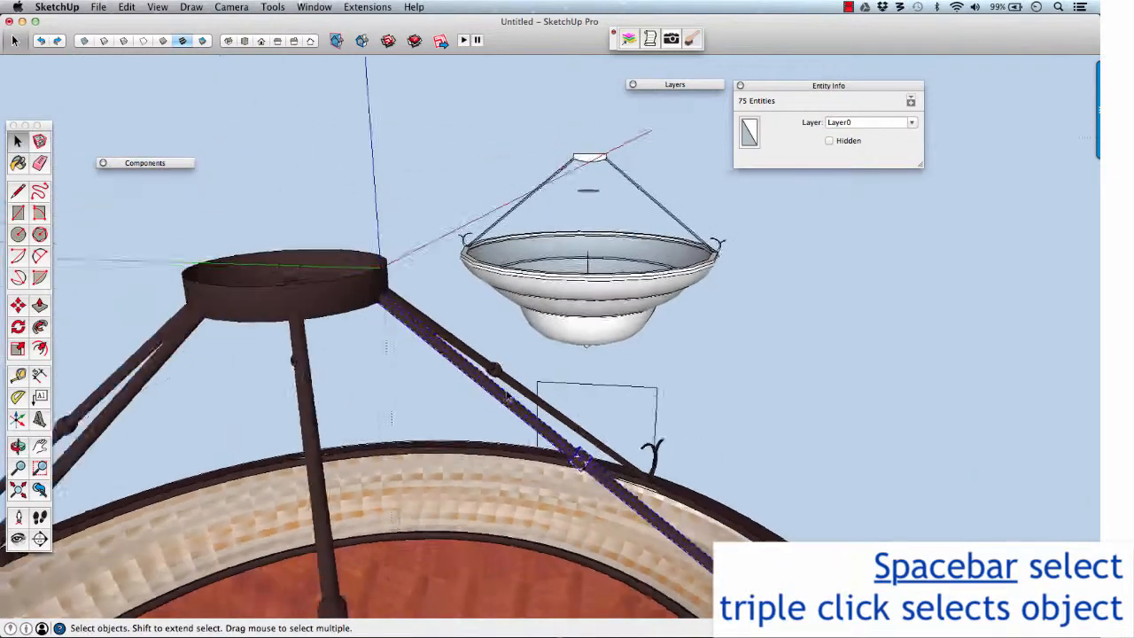
middle_drag(628, 488, 632, 403)
scroll(631, 404, down, 4)
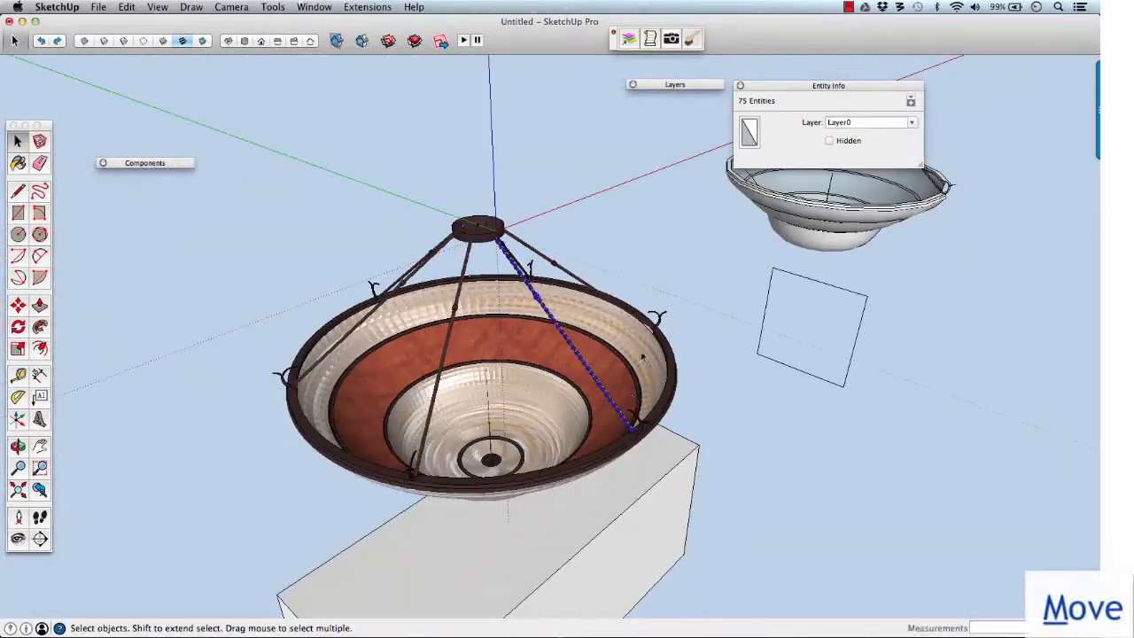
key(m)
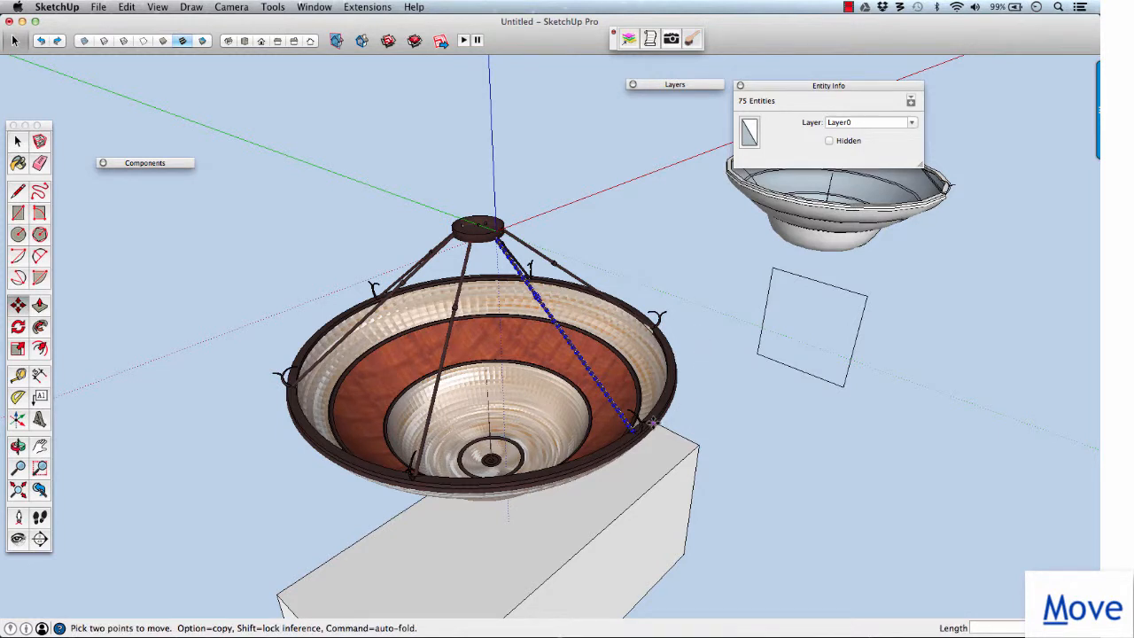
click(652, 424)
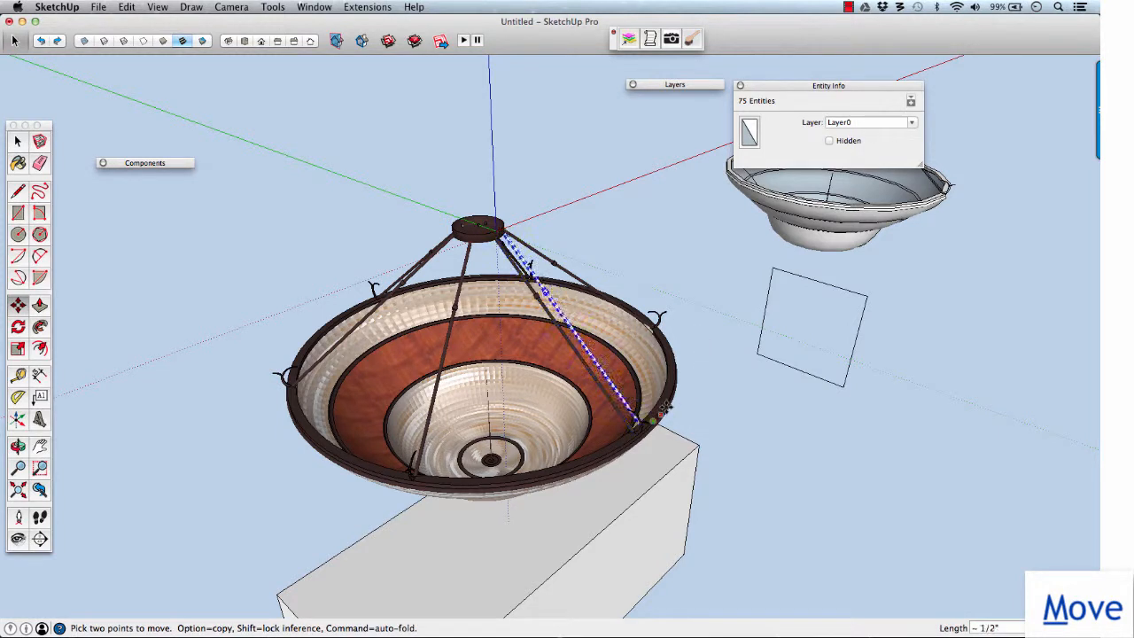
click(719, 363)
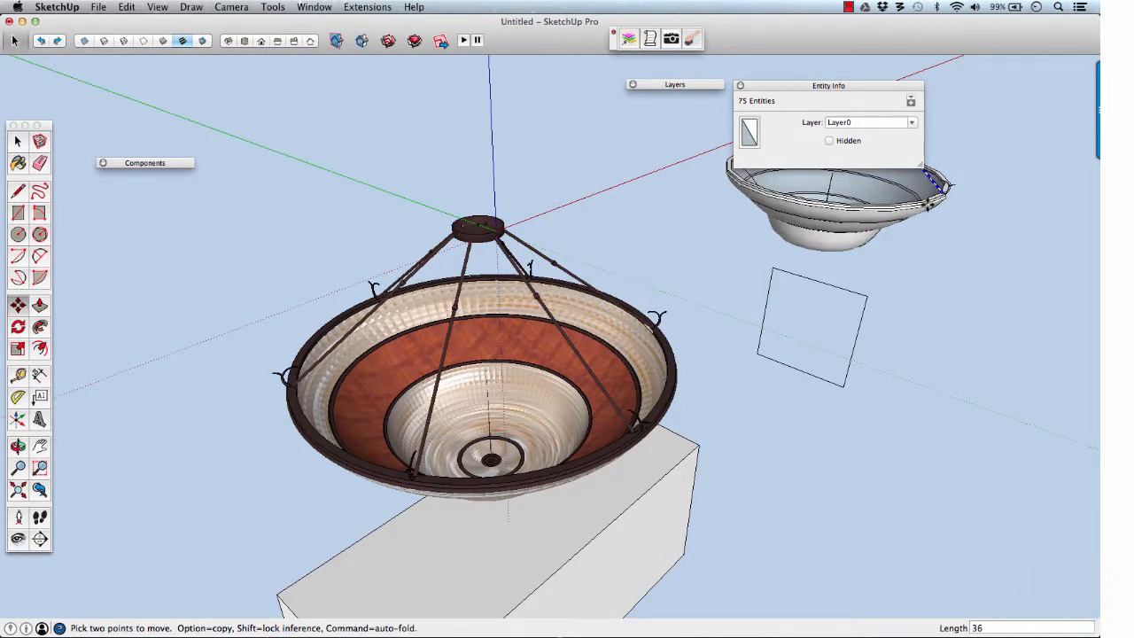
Set up a component from the selected rod on the unpainted fixture and name it rod.
middle_drag(719, 362, 752, 319)
scroll(747, 320, up, 10)
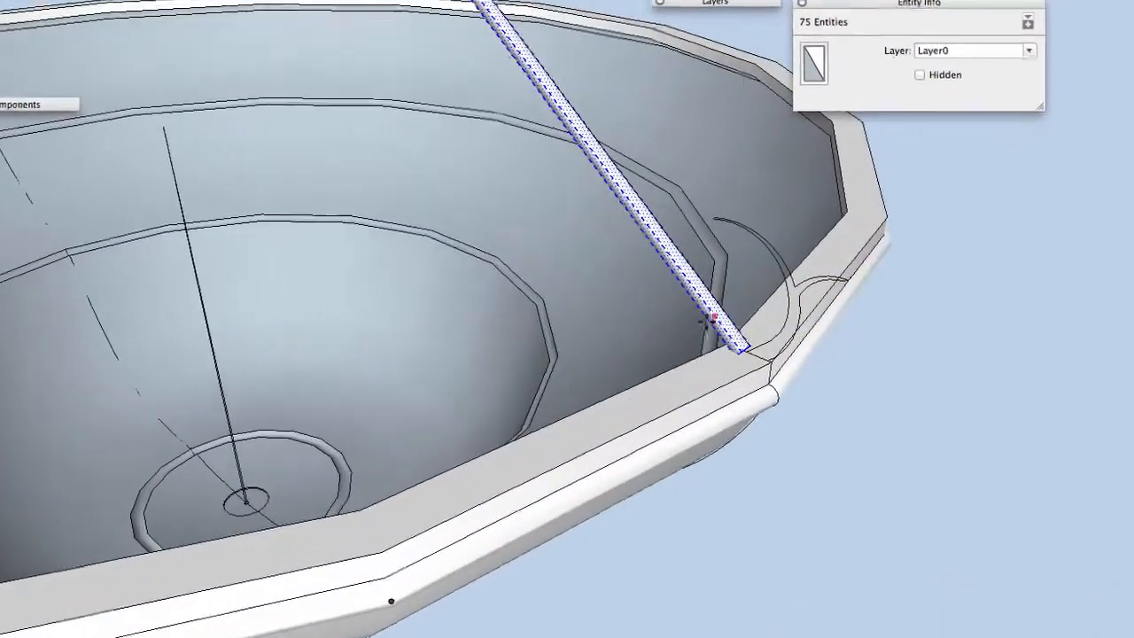
scroll(682, 341, down, 2)
shift+middle_drag(683, 343, 744, 501)
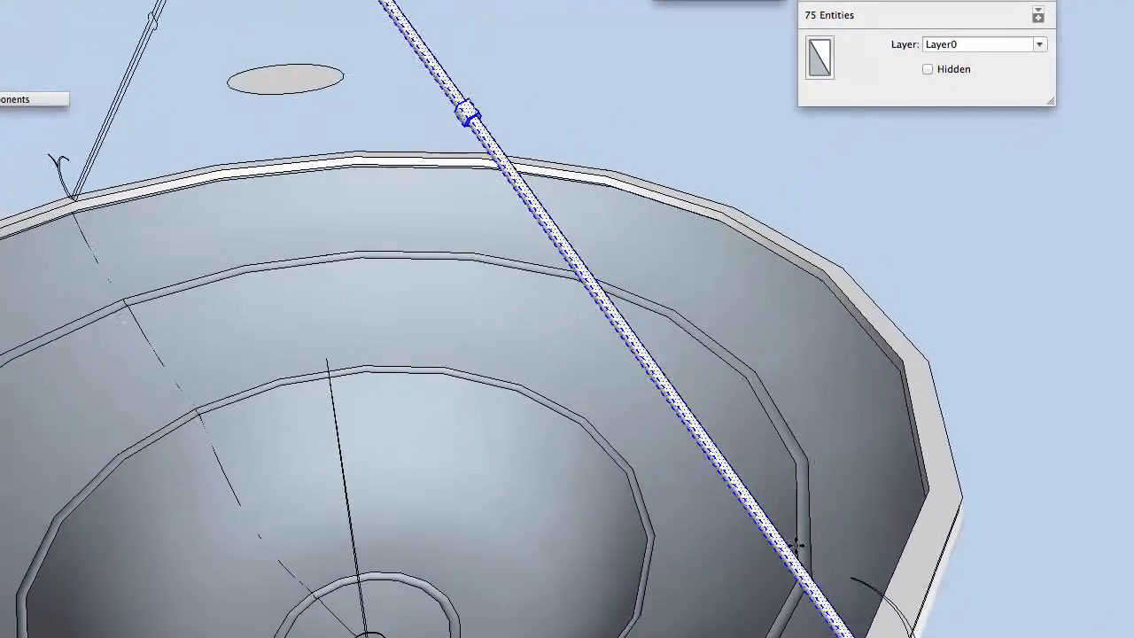
mouse_move(538, 160)
middle_down()
mouse_move(522, 180)
mouse_move(601, 165)
mouse_move(564, 97)
middle_up()
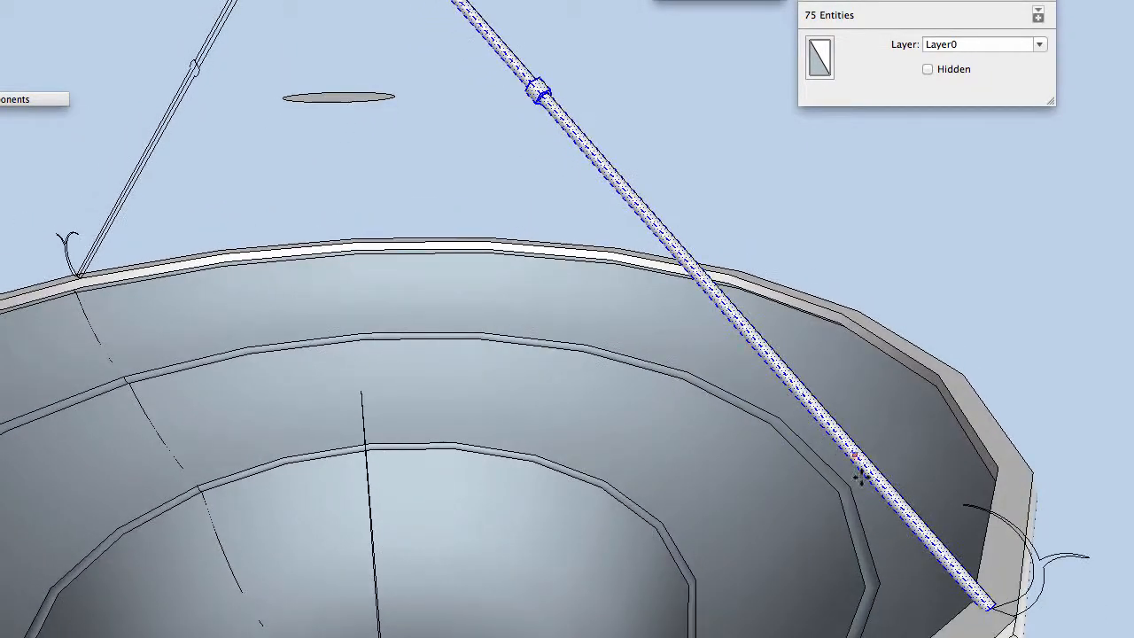
middle_drag(935, 558, 805, 467)
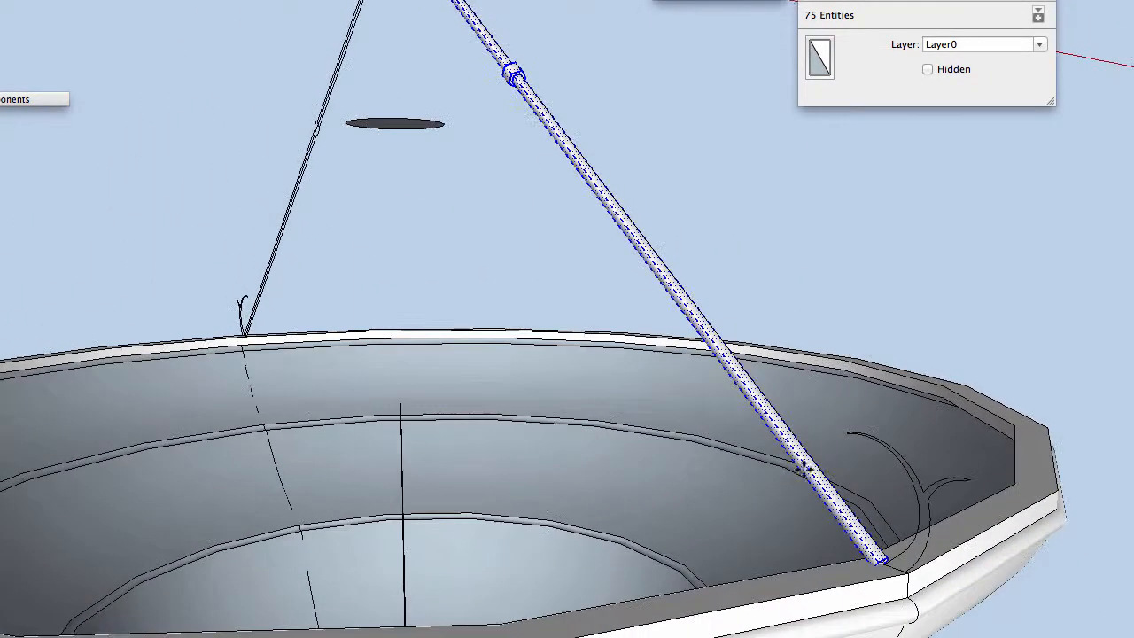
scroll(880, 563, up, 4)
right_click(877, 551)
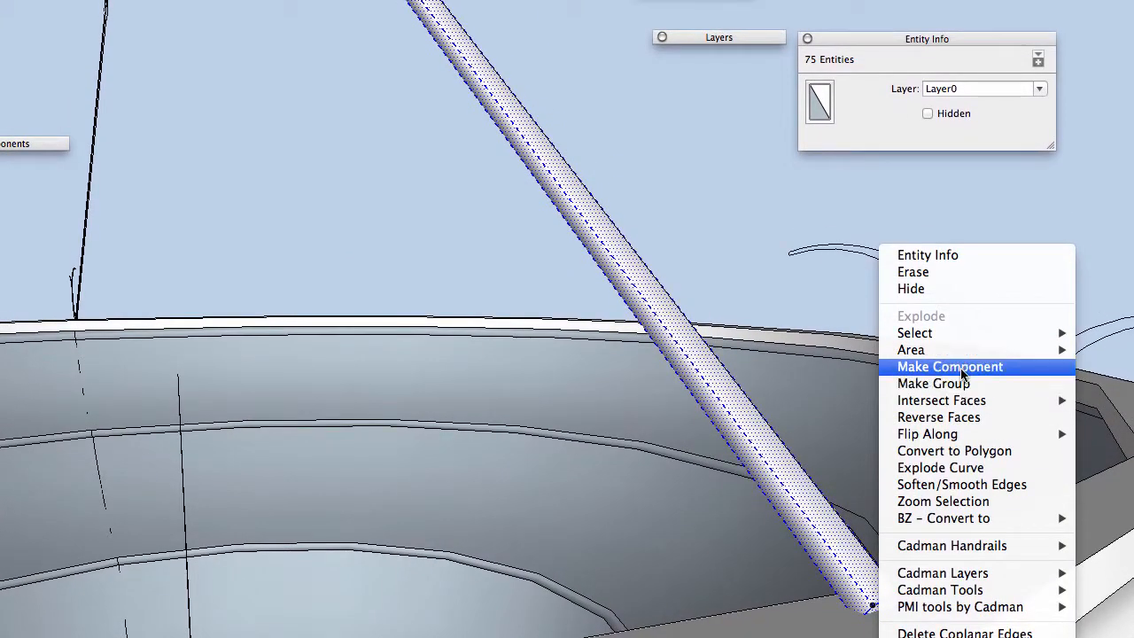
click(963, 368)
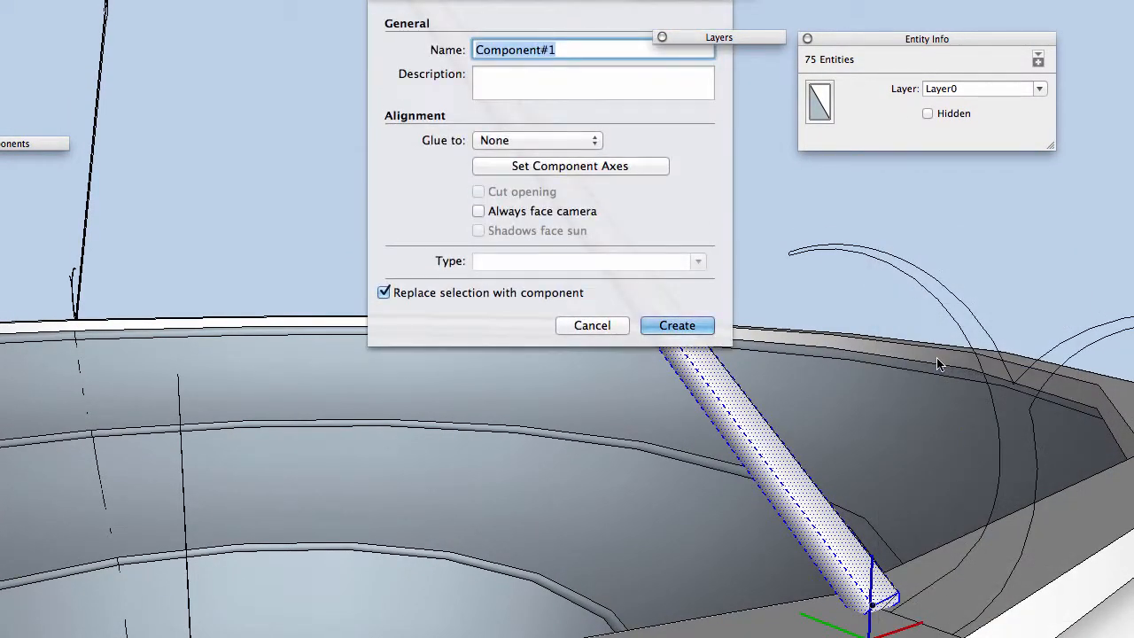
text(rod)
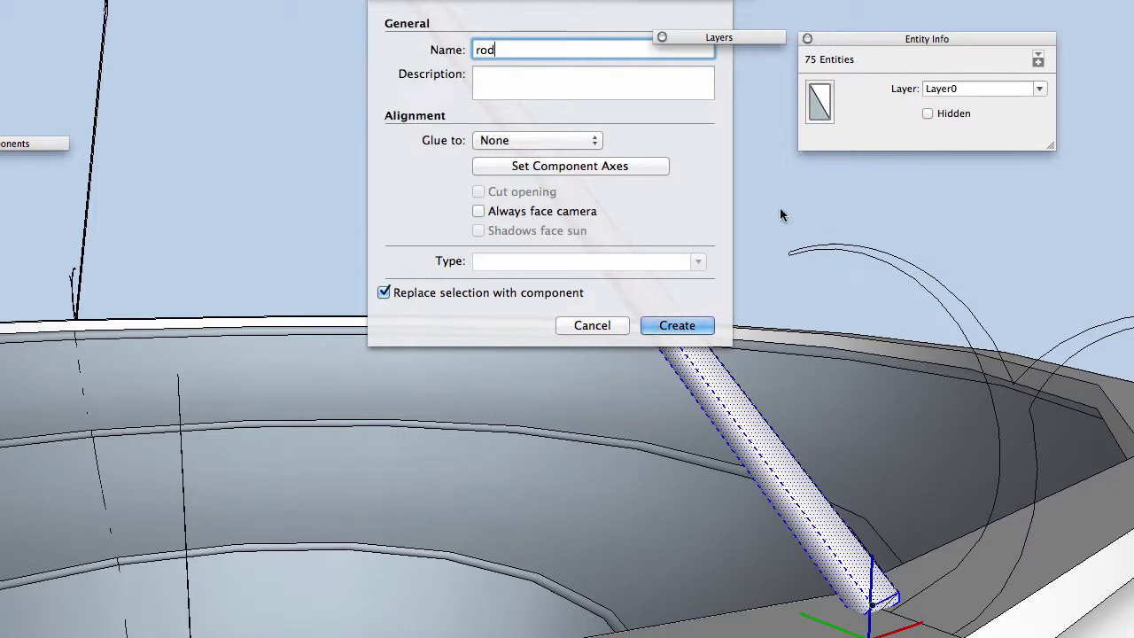
Set the component axes on the rod's lower end face, with the origin on its bottom edge and the red axis toward its upper corner.
click(591, 166)
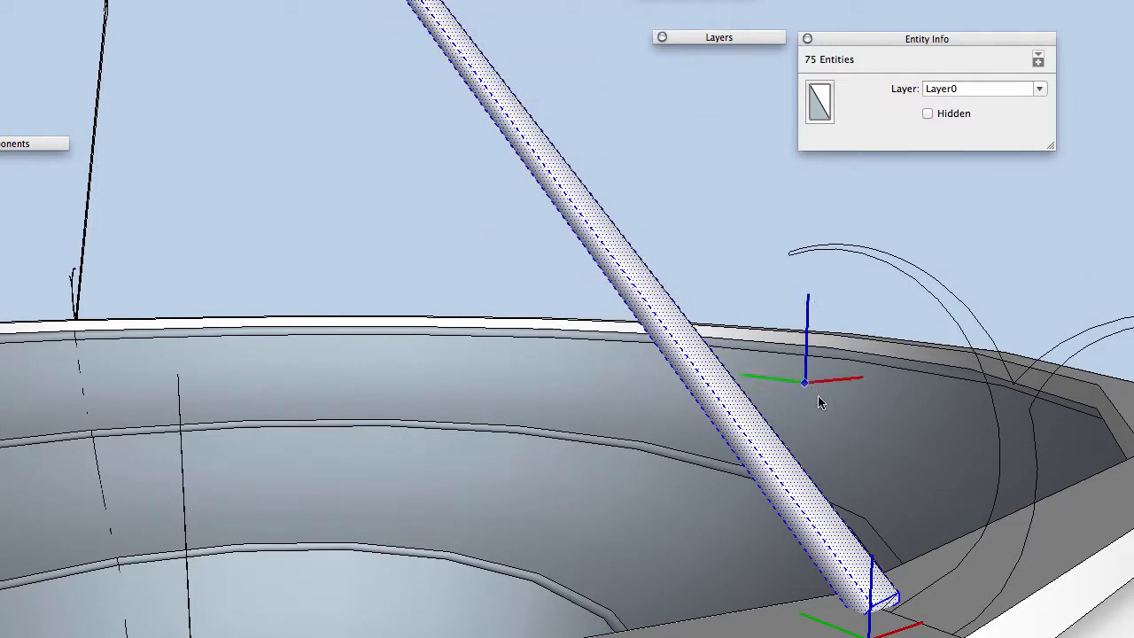
scroll(890, 542, down, 2)
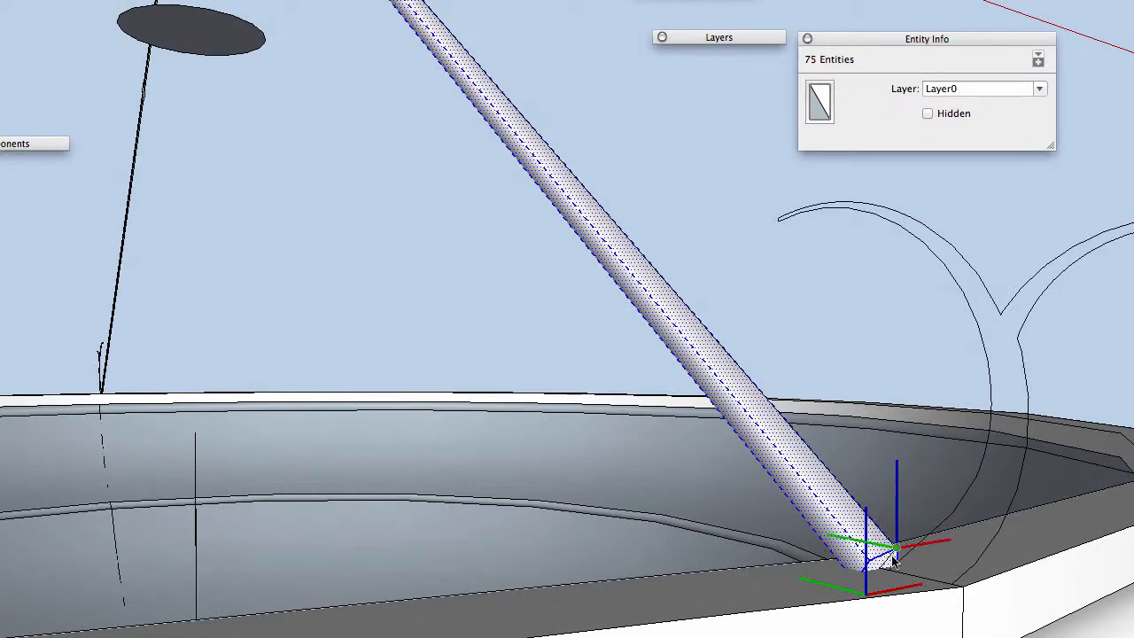
scroll(891, 557, up, 5)
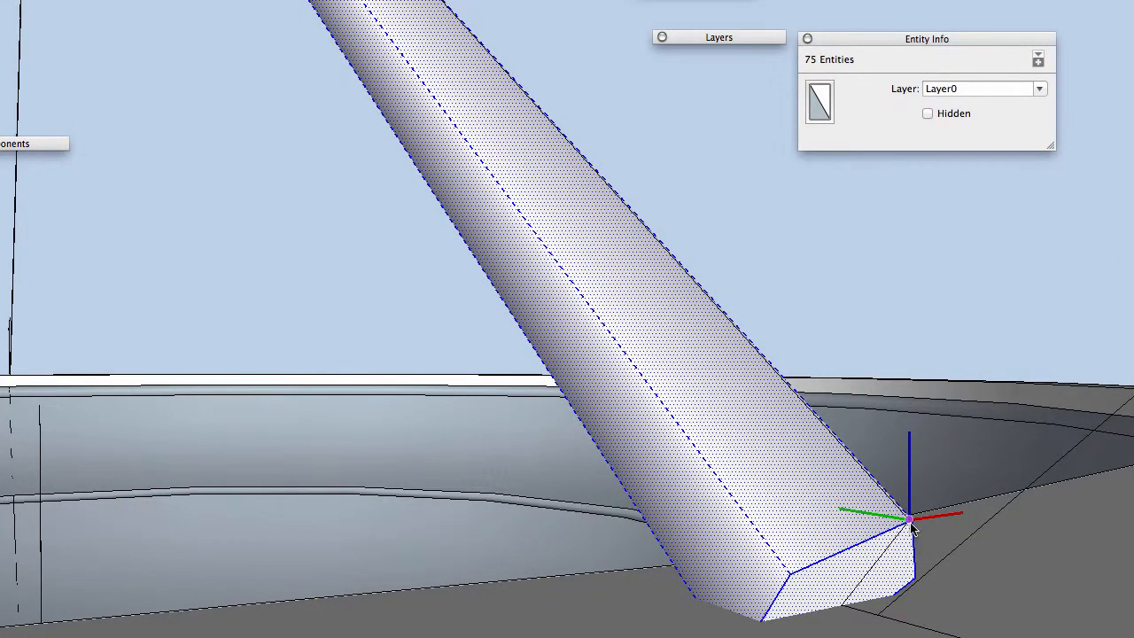
click(830, 597)
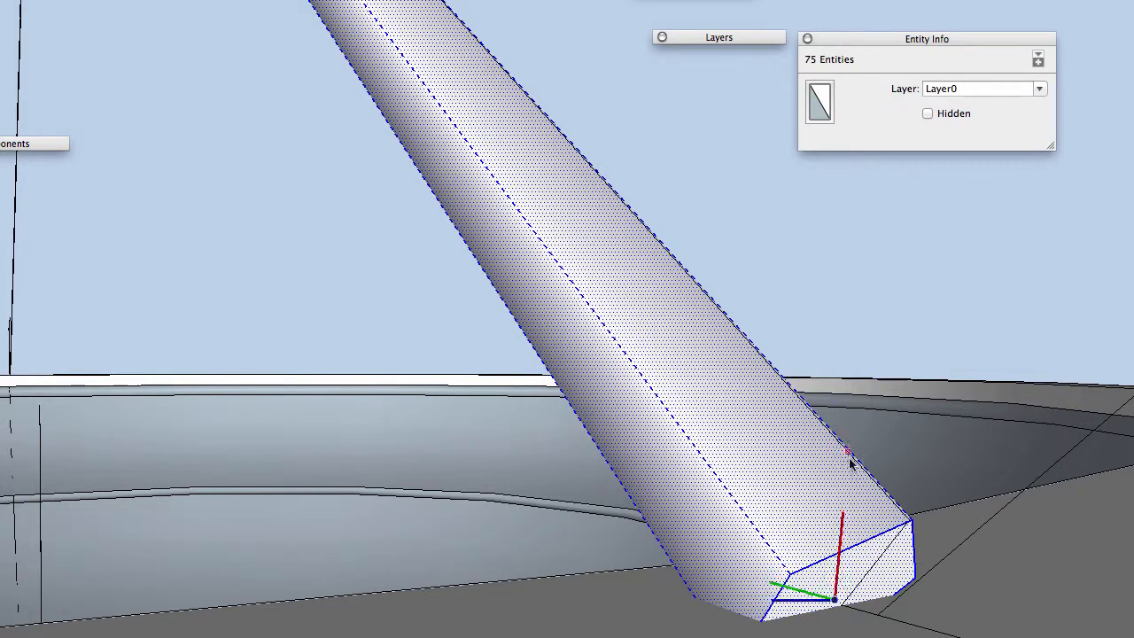
click(913, 523)
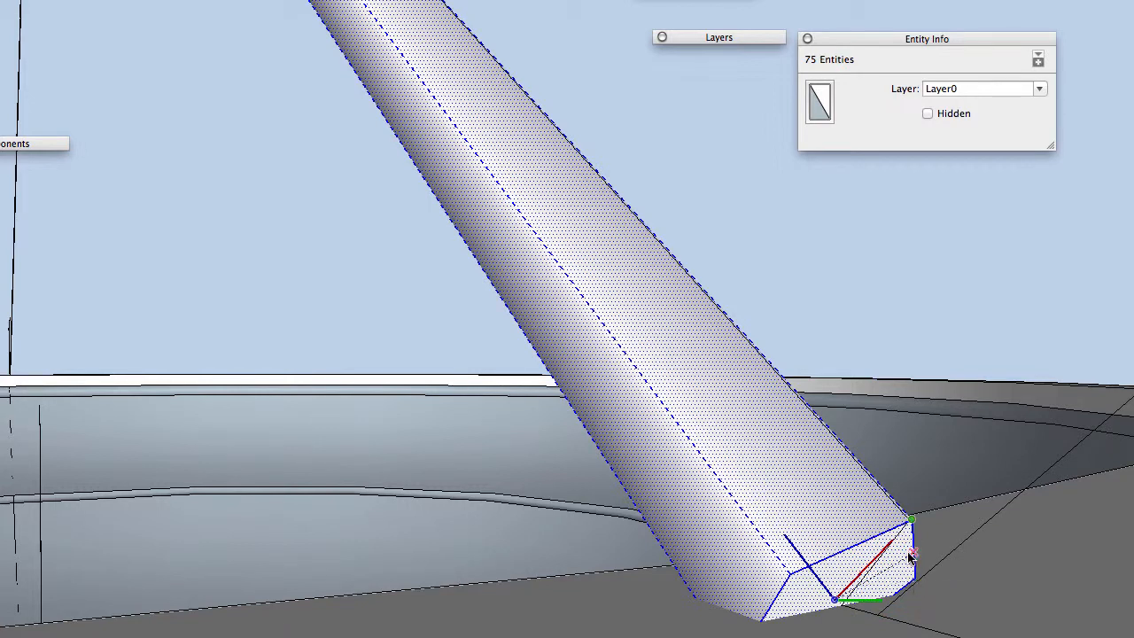
click(916, 583)
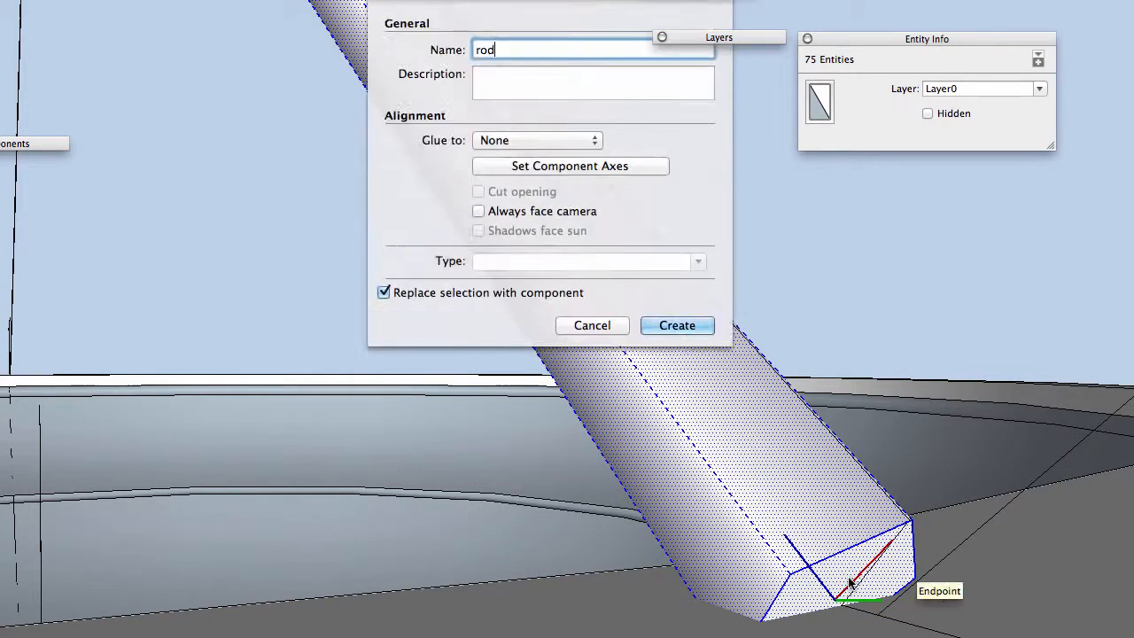
Decline replacing the existing rod definition and create the component under the name rod2.
click(680, 326)
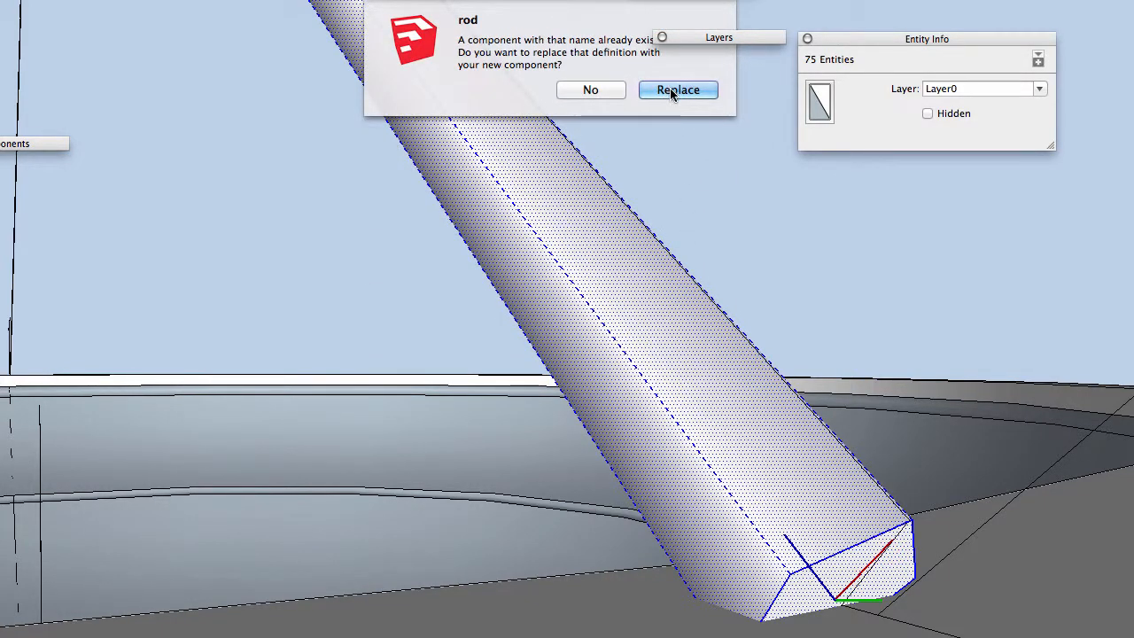
click(599, 87)
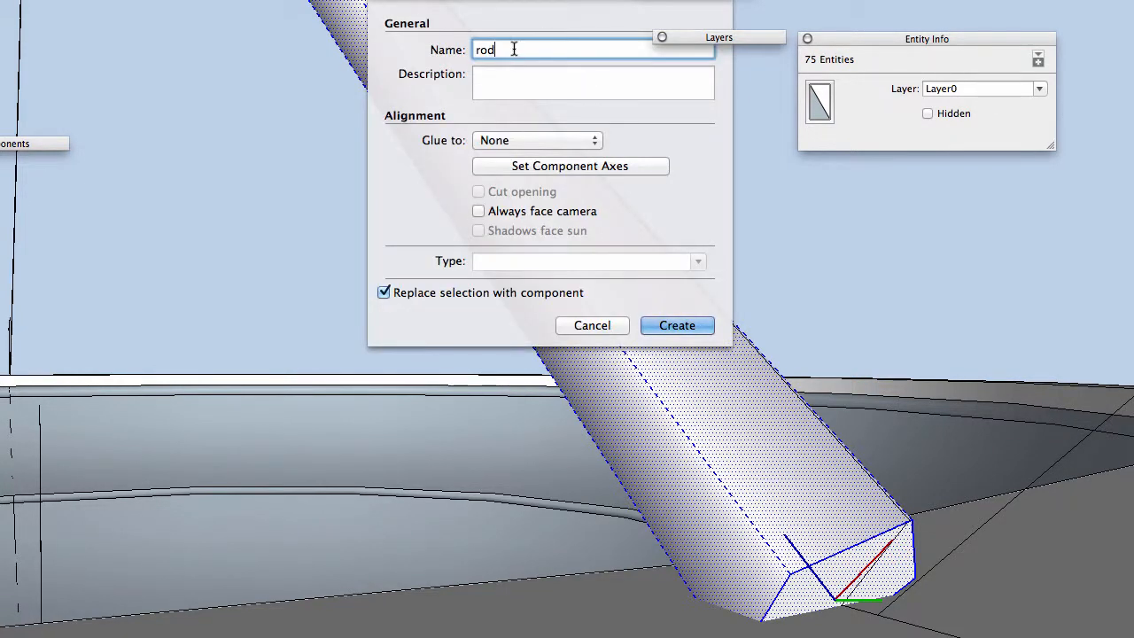
click(676, 325)
scroll(666, 325, down, 5)
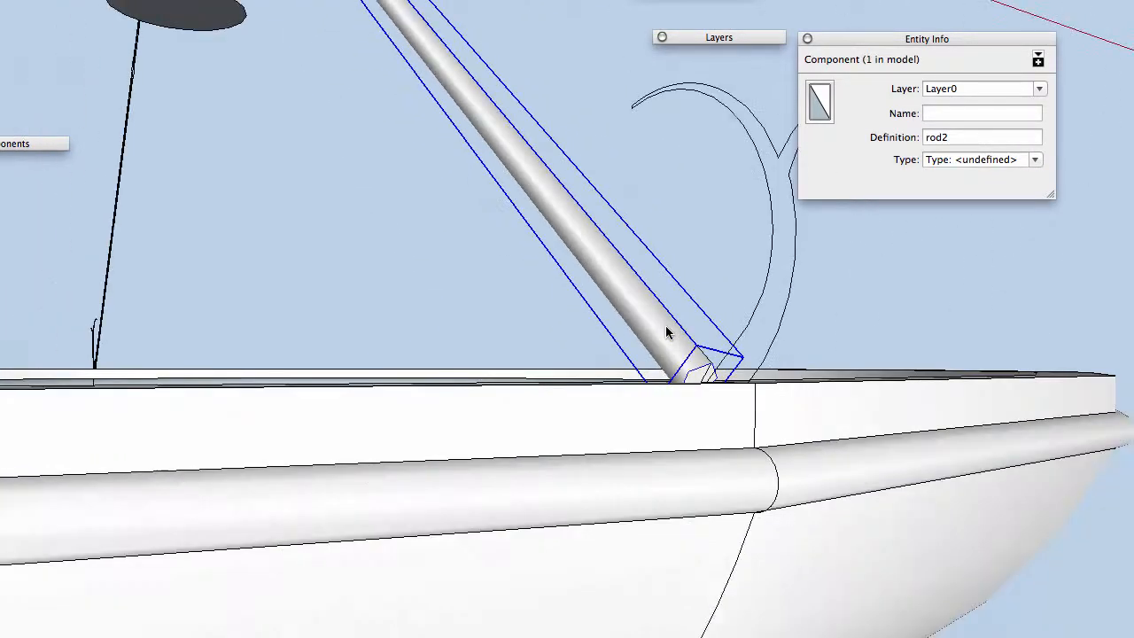
middle_drag(599, 264, 716, 484)
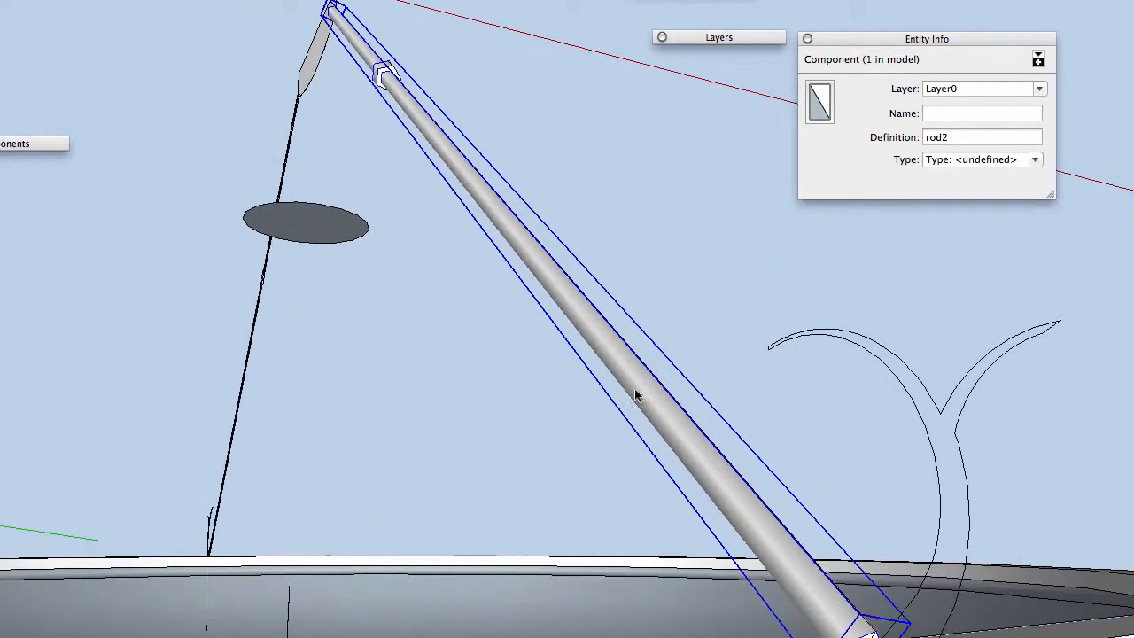
Select the edge of the circle below the canopy profile and set its segments to 6.
middle_drag(364, 62, 415, 284)
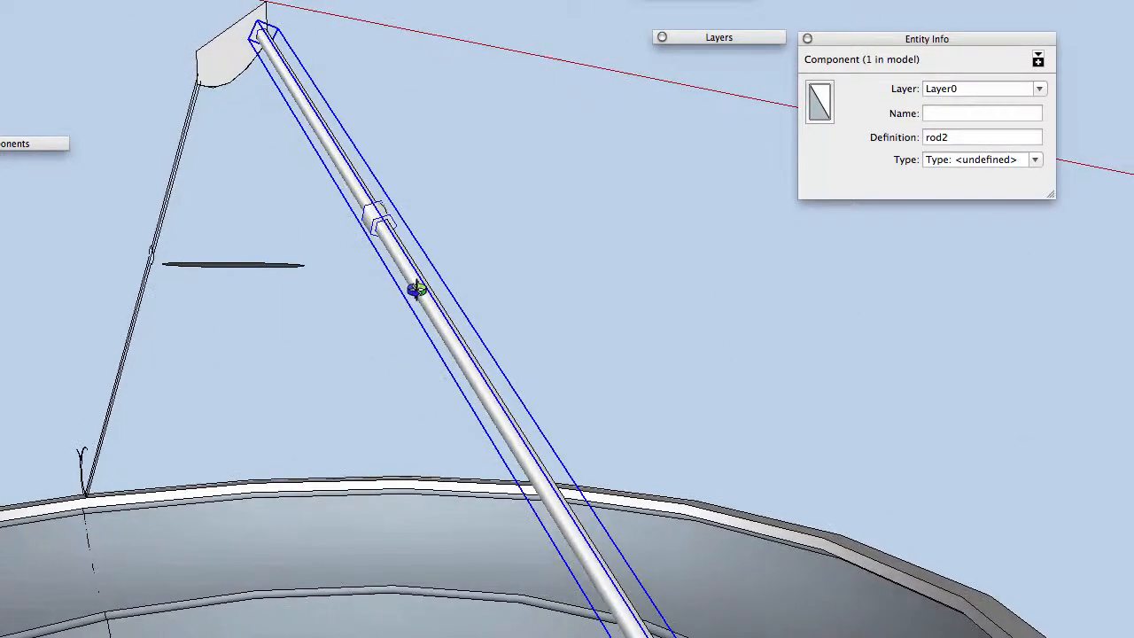
scroll(414, 285, down, 3)
middle_drag(346, 153, 355, 183)
scroll(423, 176, down, 2)
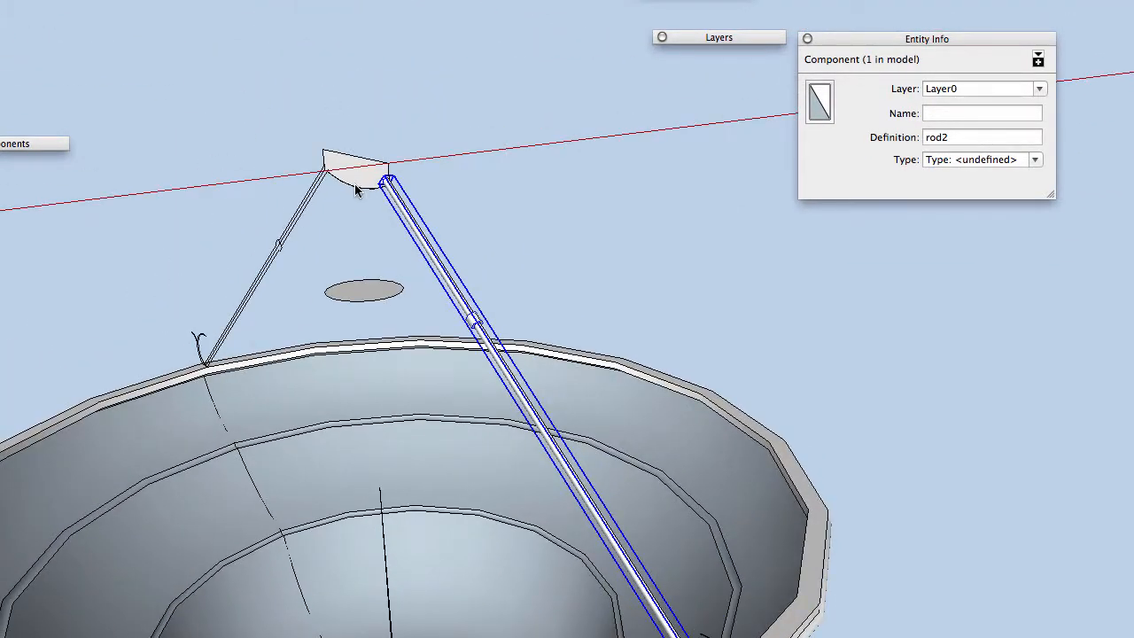
scroll(359, 177, up, 4)
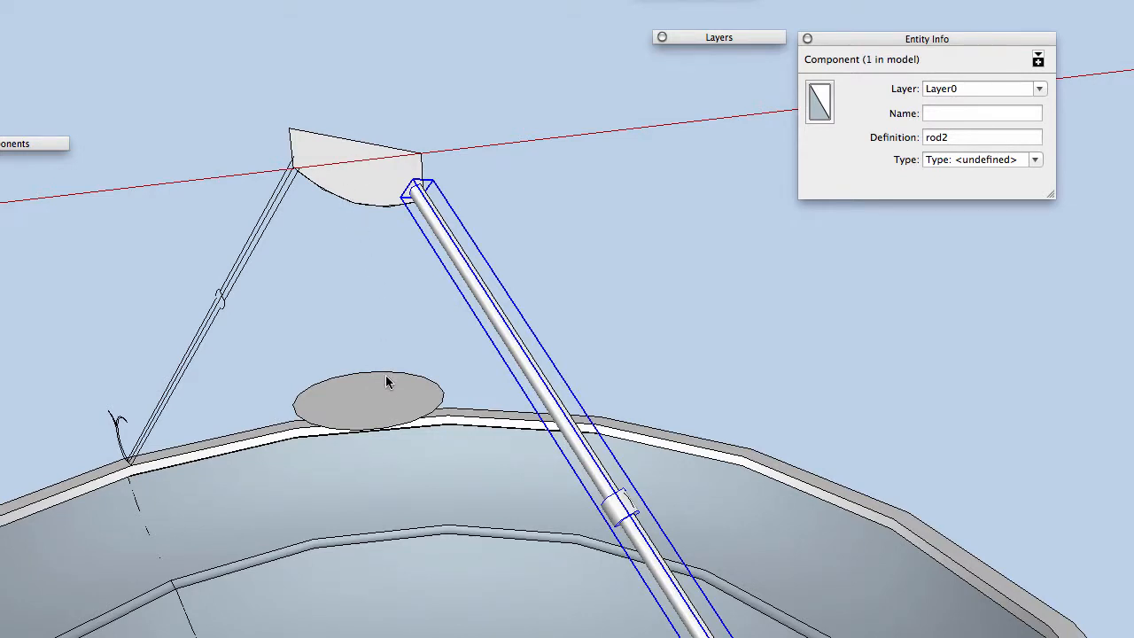
key(space)
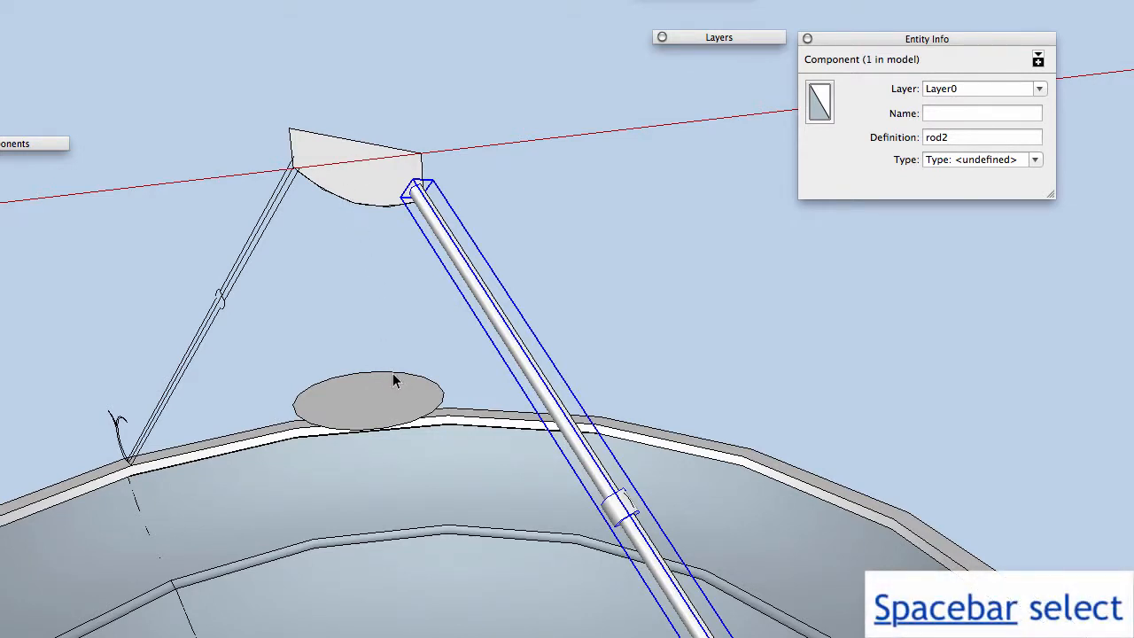
click(402, 376)
click(402, 375)
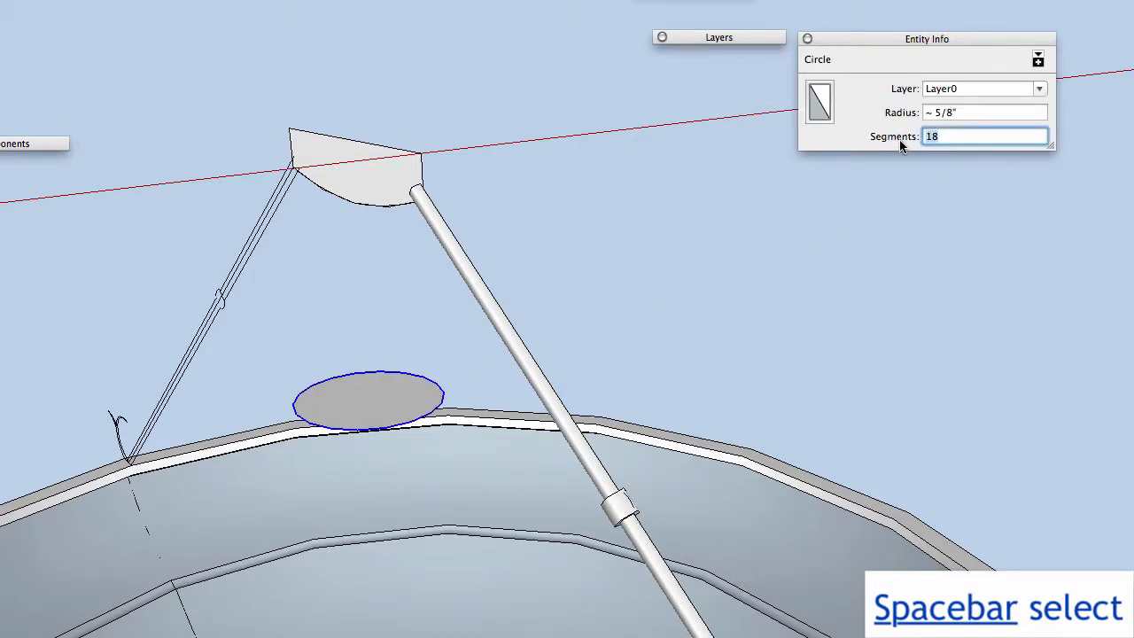
text(6)
key(Return)
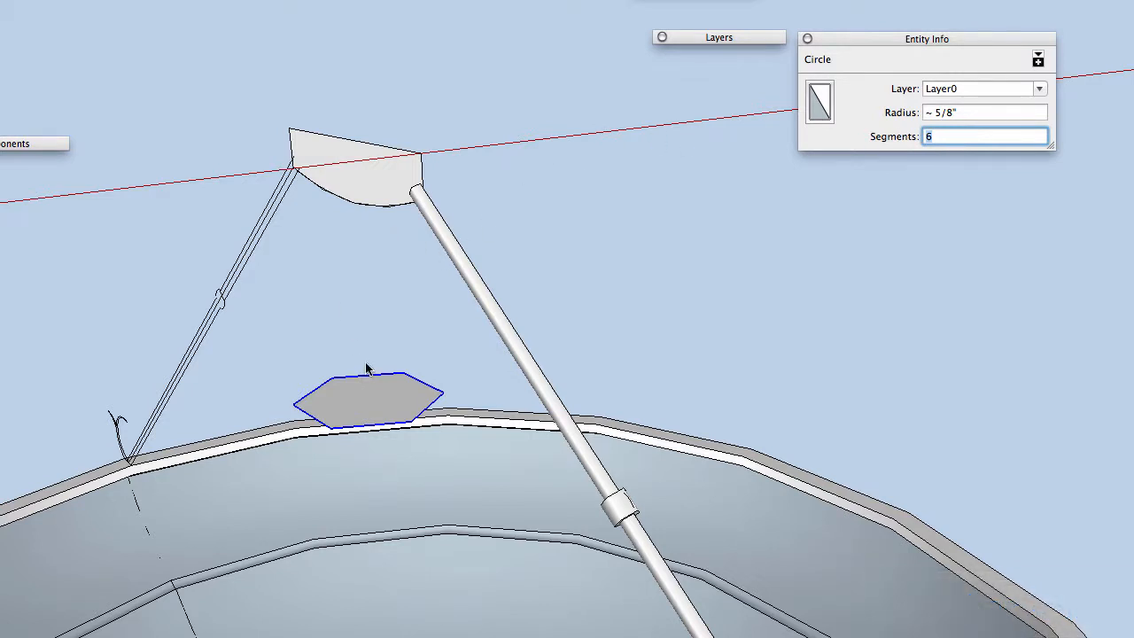
Try to sweep the canopy profile around the six-sided circle with Follow Me, and undo the attempt.
key(space)
key(f)
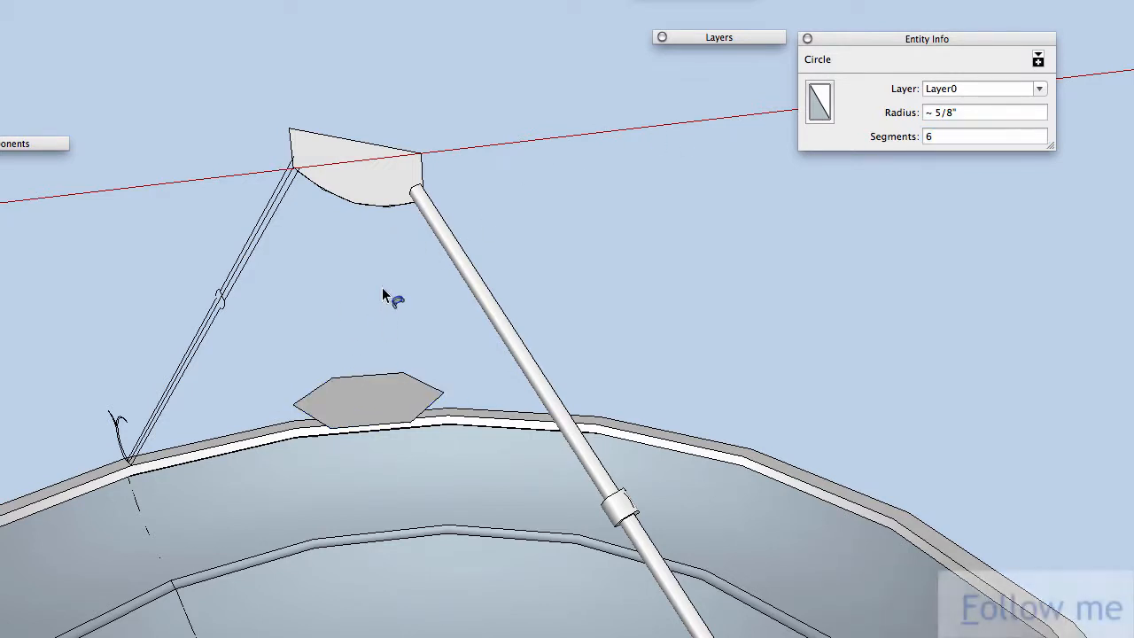
mouse_move(363, 288)
middle_down()
mouse_move(380, 198)
mouse_move(570, 51)
mouse_move(590, 183)
mouse_move(544, 277)
mouse_move(484, 334)
mouse_move(458, 486)
mouse_move(459, 593)
mouse_move(475, 493)
middle_up()
key(super+z)
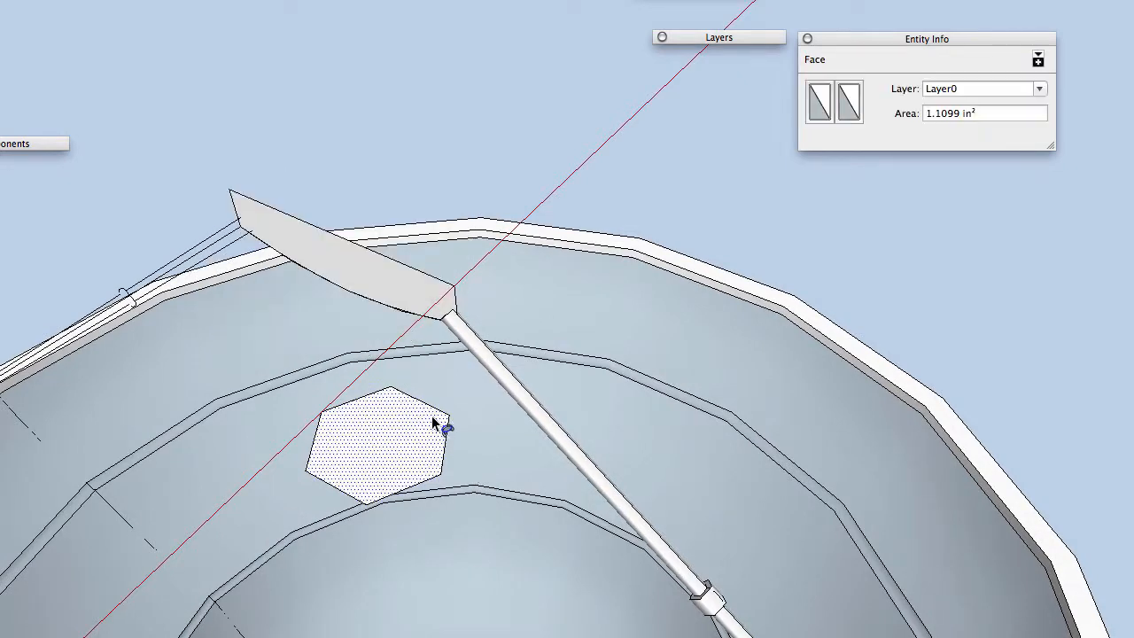
Set the circle's segments to 8 and sweep the canopy profile around it with Follow Me.
key(space)
click(430, 407)
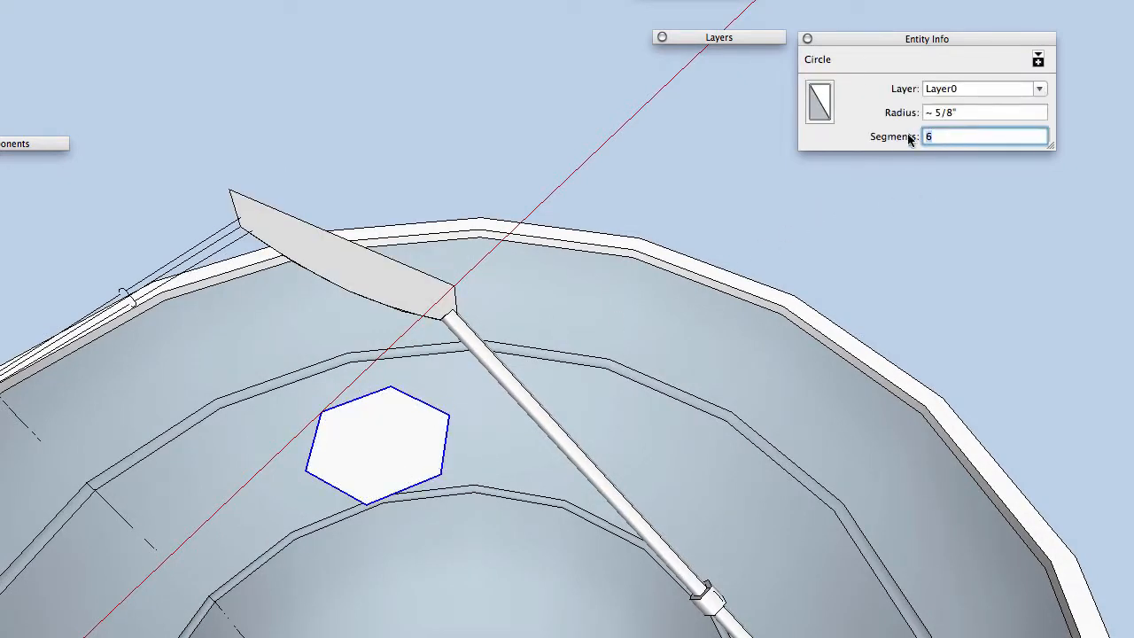
text(8)
key(Return)
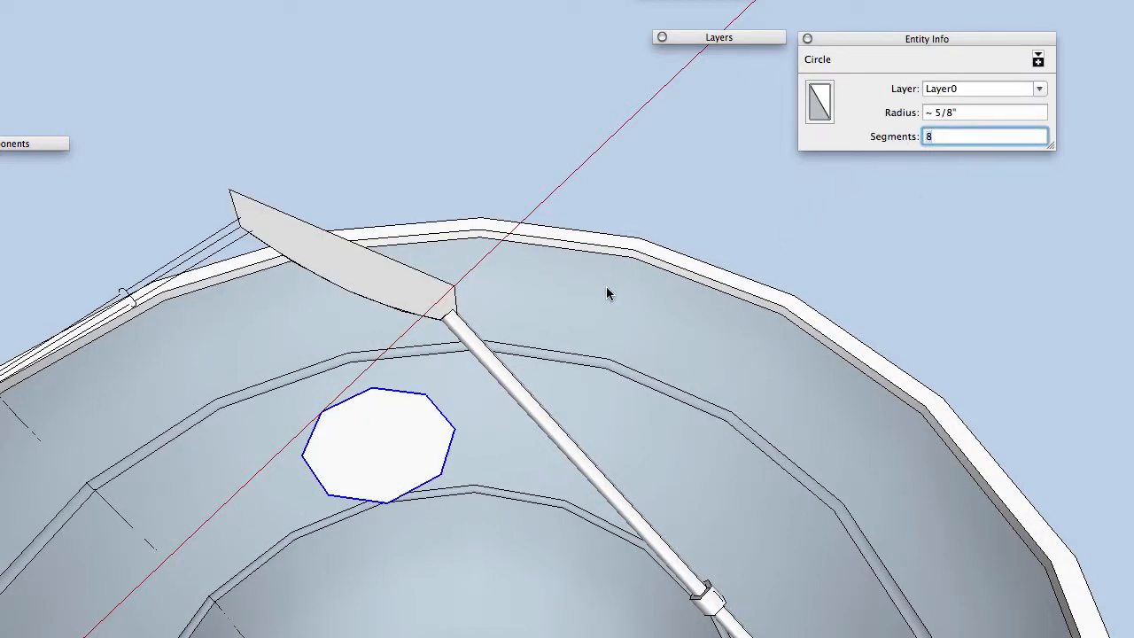
key(space)
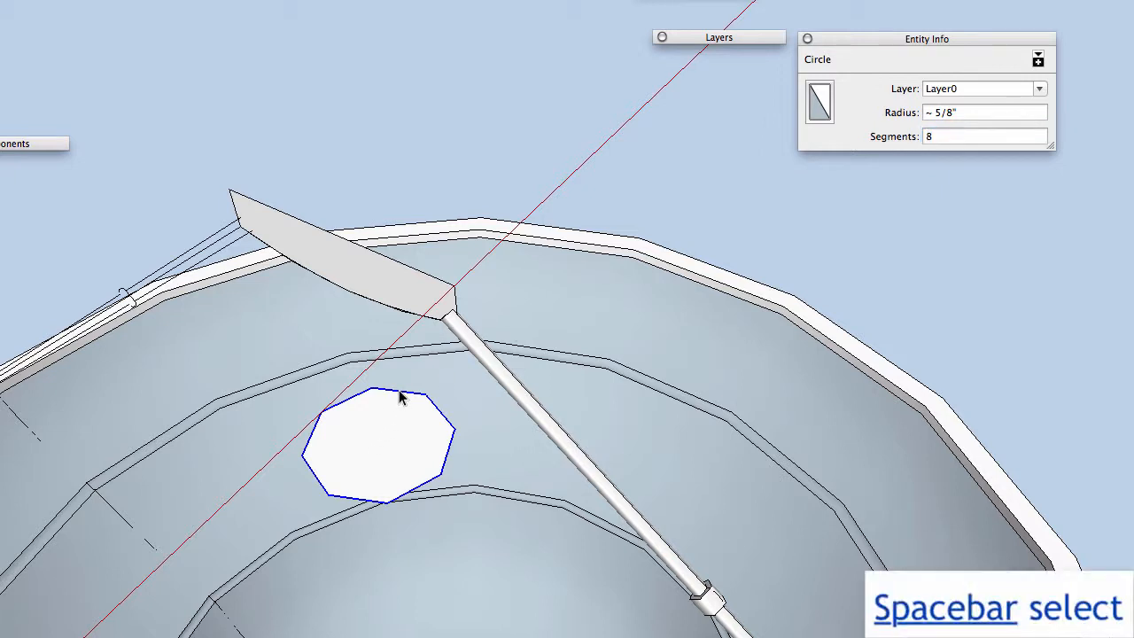
key(f)
click(401, 293)
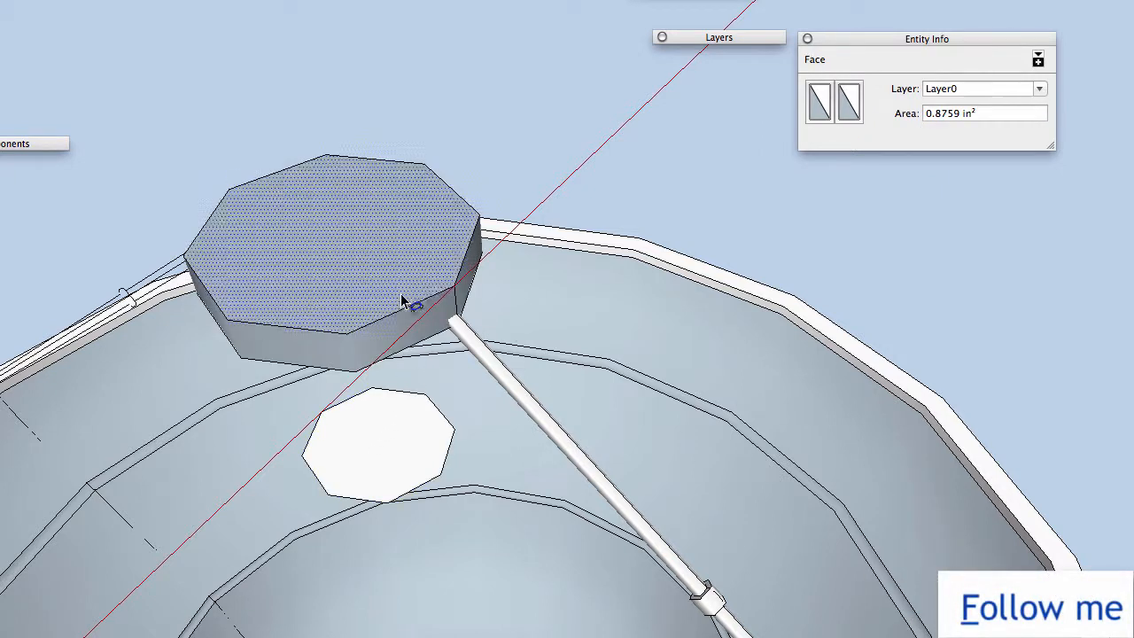
Reverse the canopy's top face and orient the canopy's other faces to match it.
right_click(372, 270)
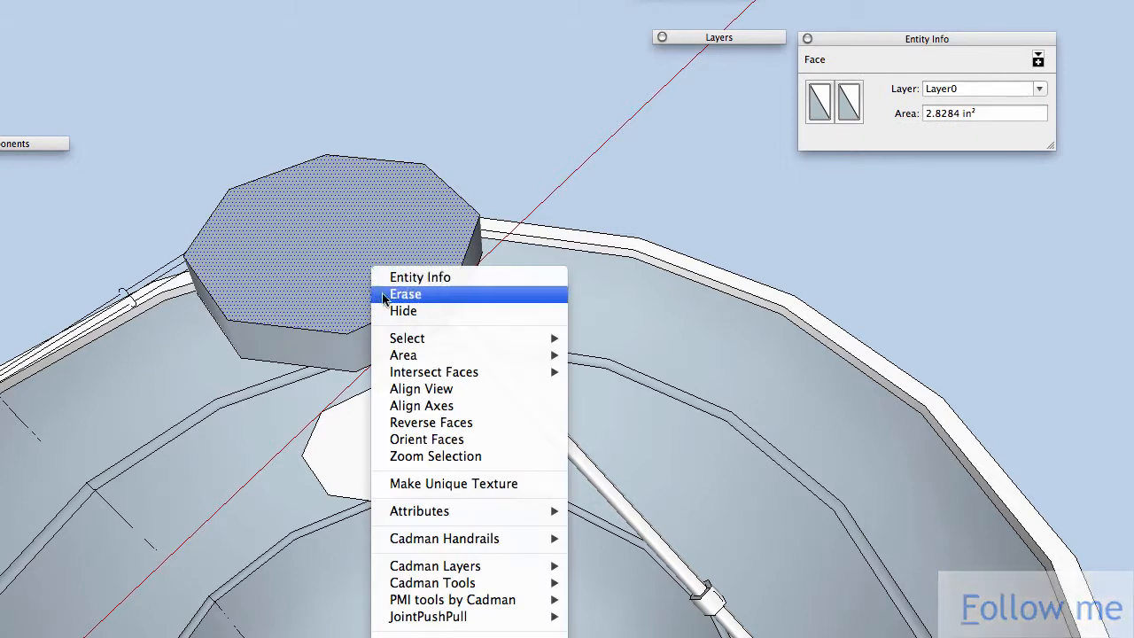
click(437, 428)
right_click(377, 277)
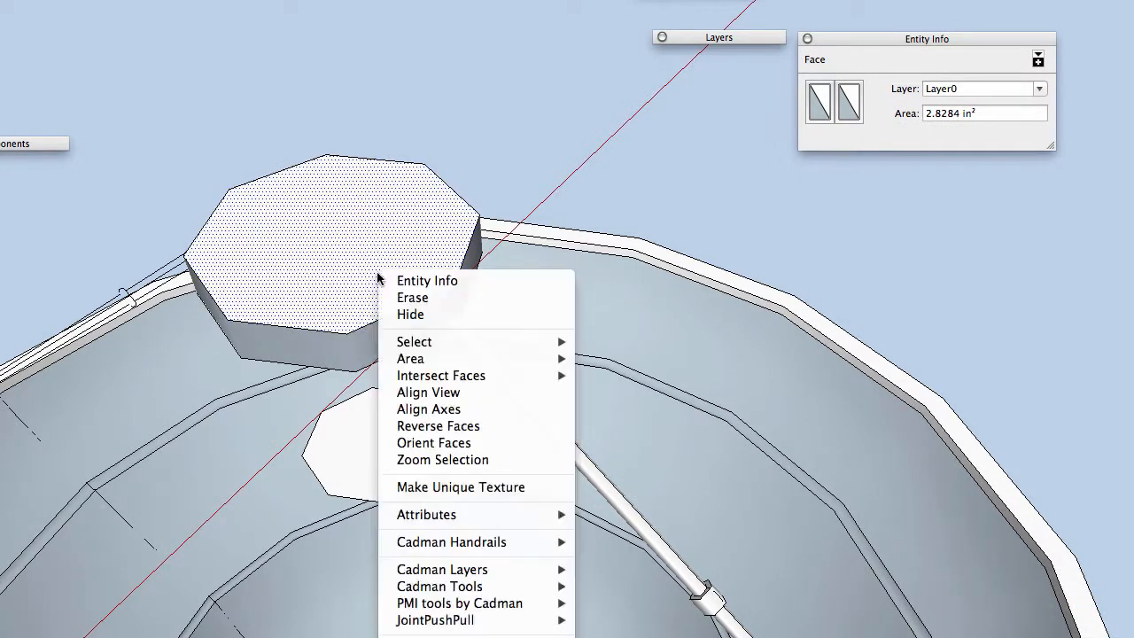
click(454, 445)
middle_drag(379, 372, 450, 374)
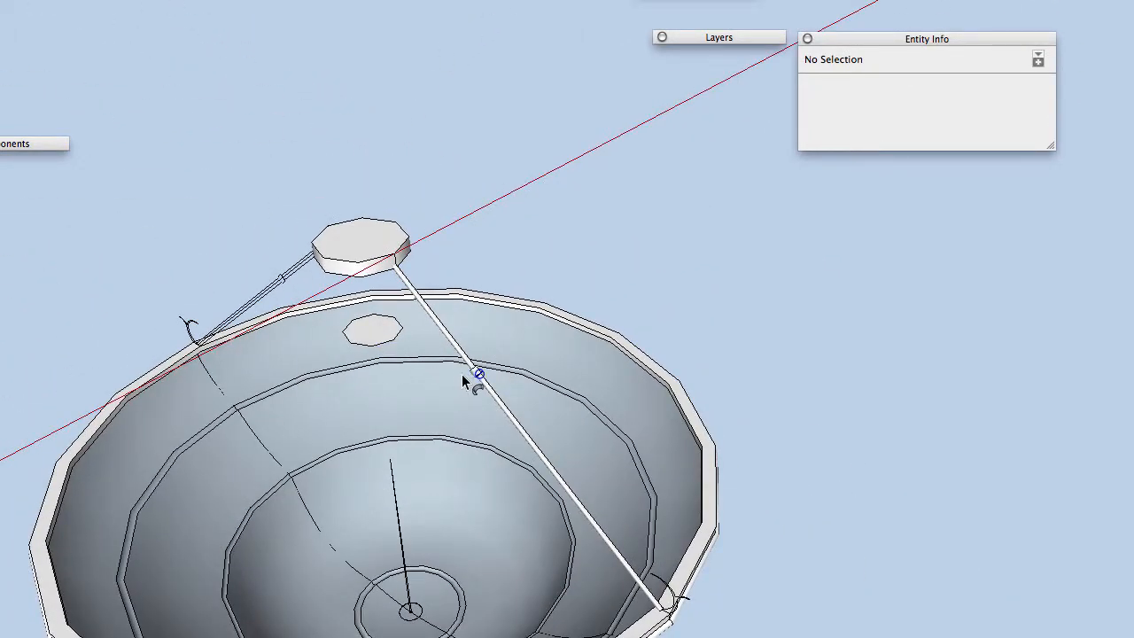
Rotate-copy the rod component 360 degrees about the circle's center and divide it with 6/ into six evenly spaced rods.
key(space)
click(476, 373)
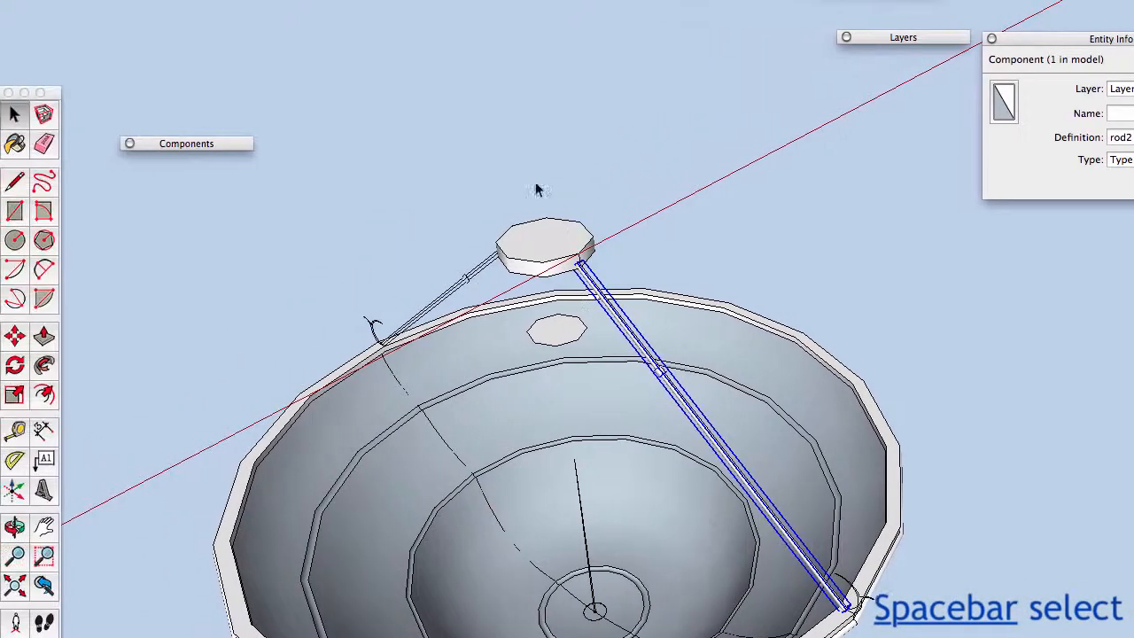
click(17, 366)
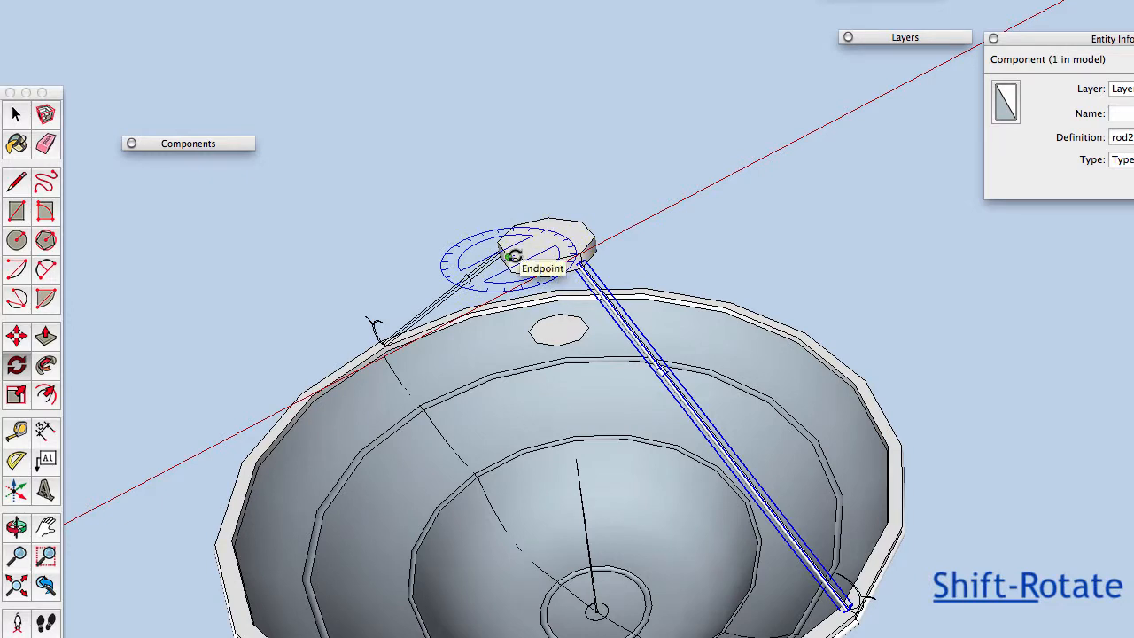
click(559, 328)
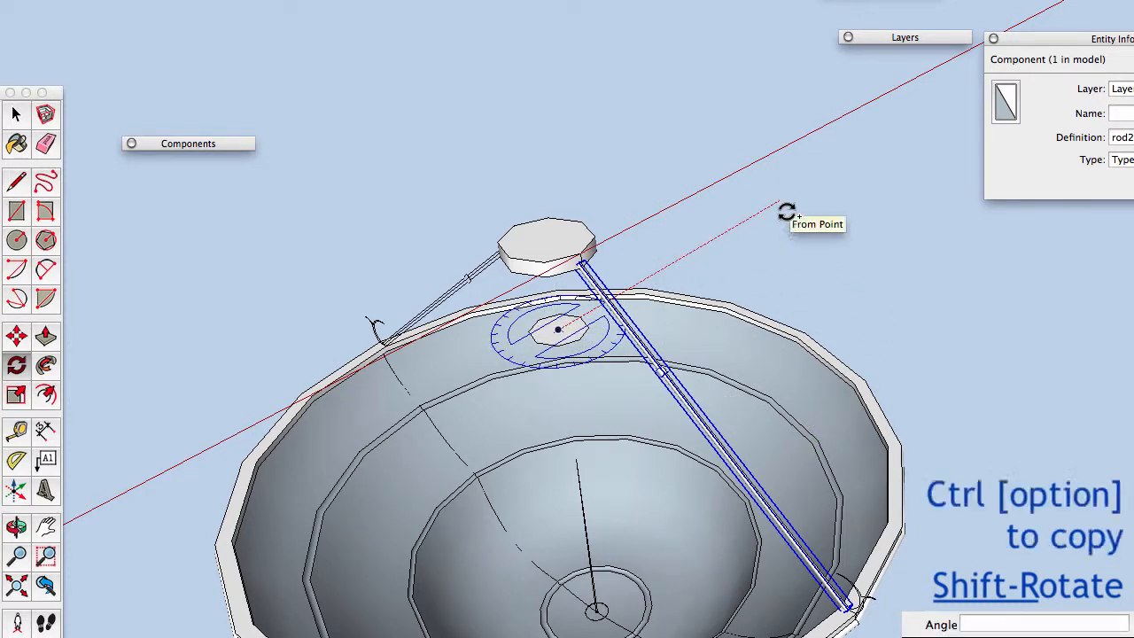
key(alt)
click(777, 199)
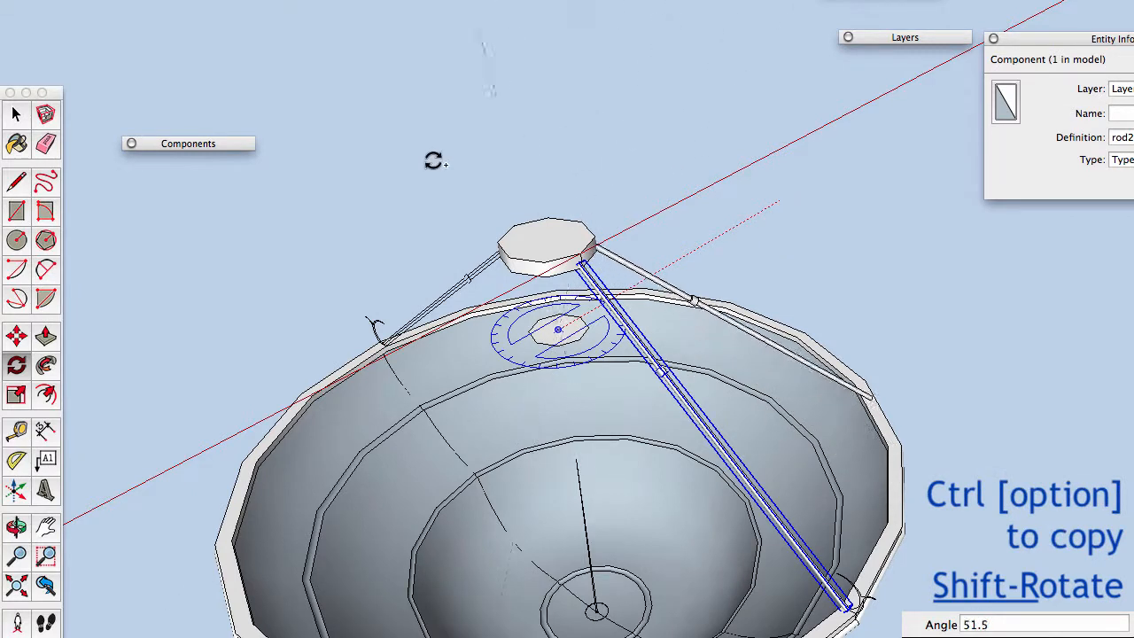
click(339, 185)
text(360)
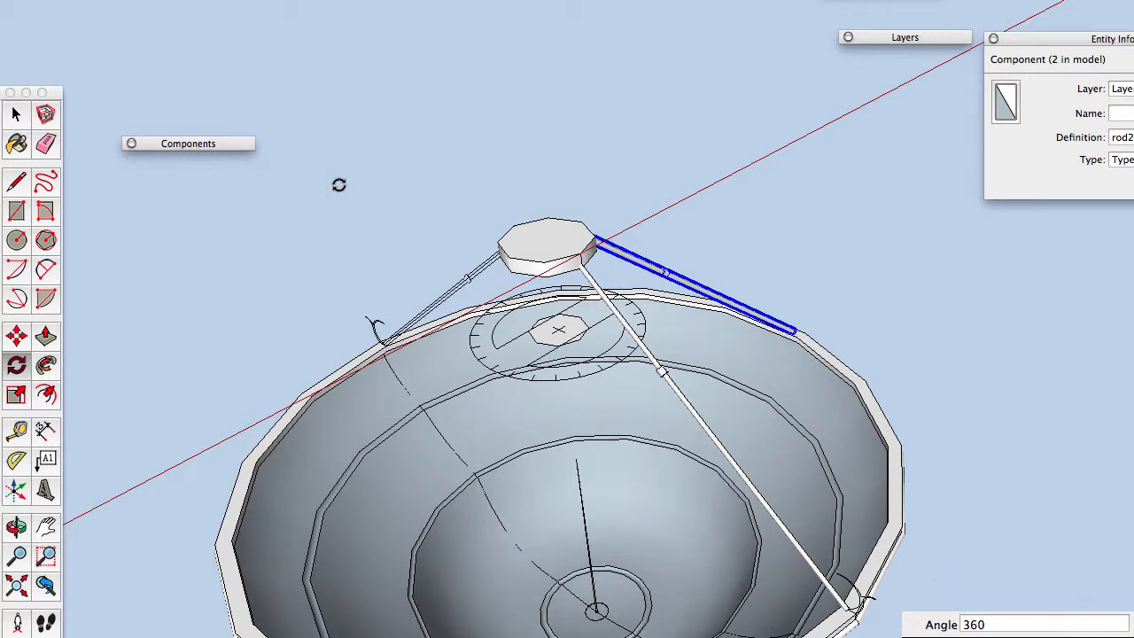
key(Return)
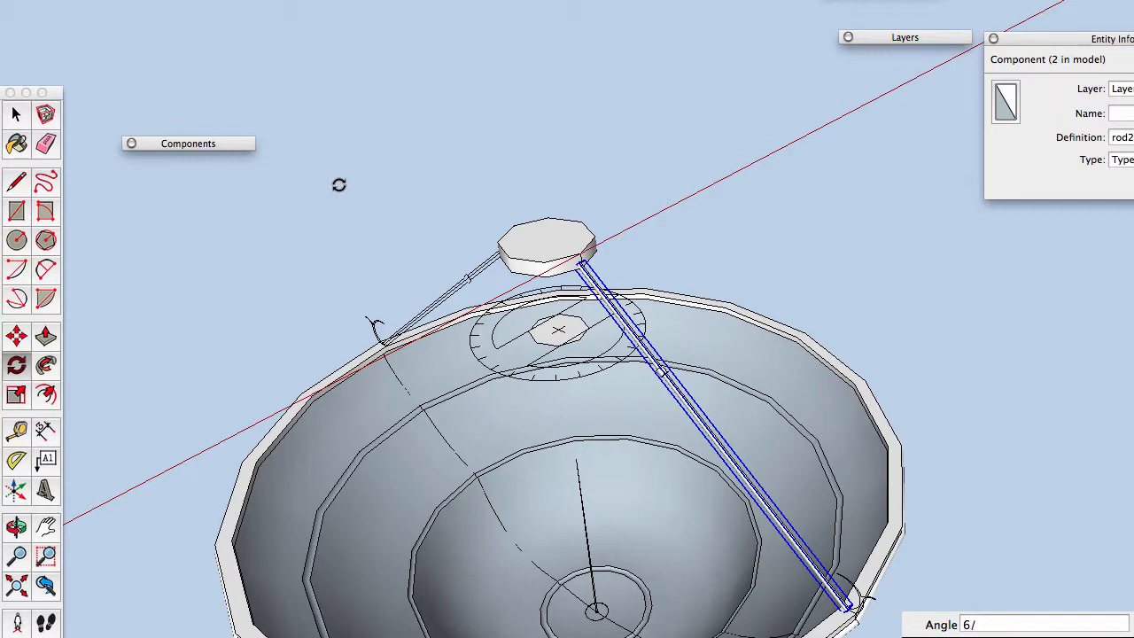
key(Return)
middle_drag(390, 282, 369, 296)
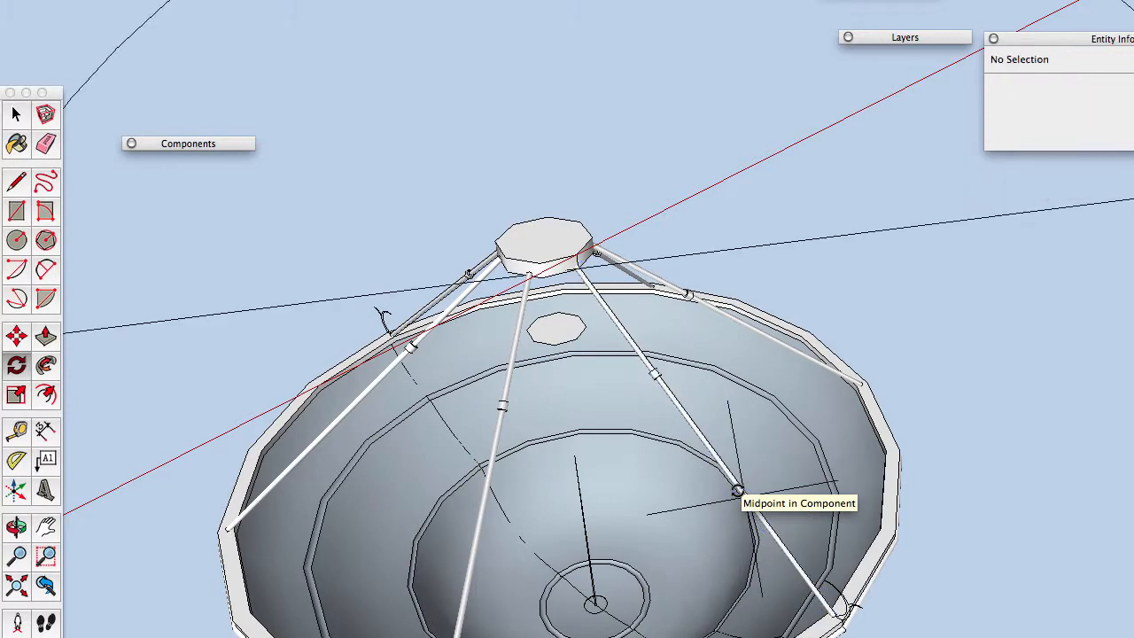
key(space)
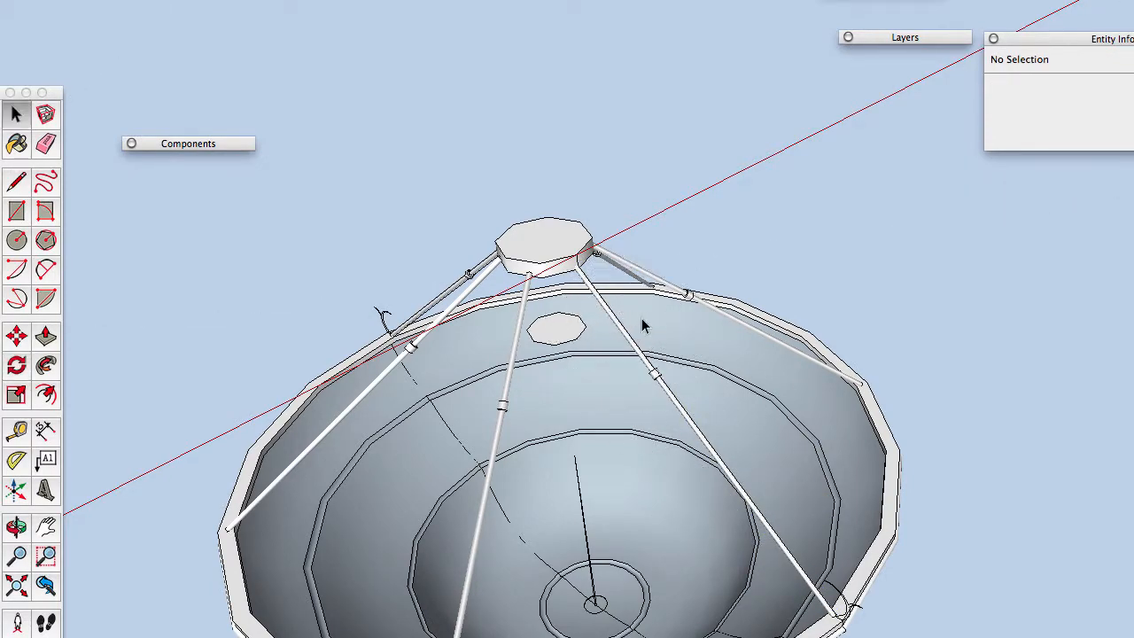
Inside the rod component, show hidden geometry and copy the connector's lower outer edge loop to the middle of its length.
middle_drag(579, 385, 605, 266)
scroll(647, 307, up, 10)
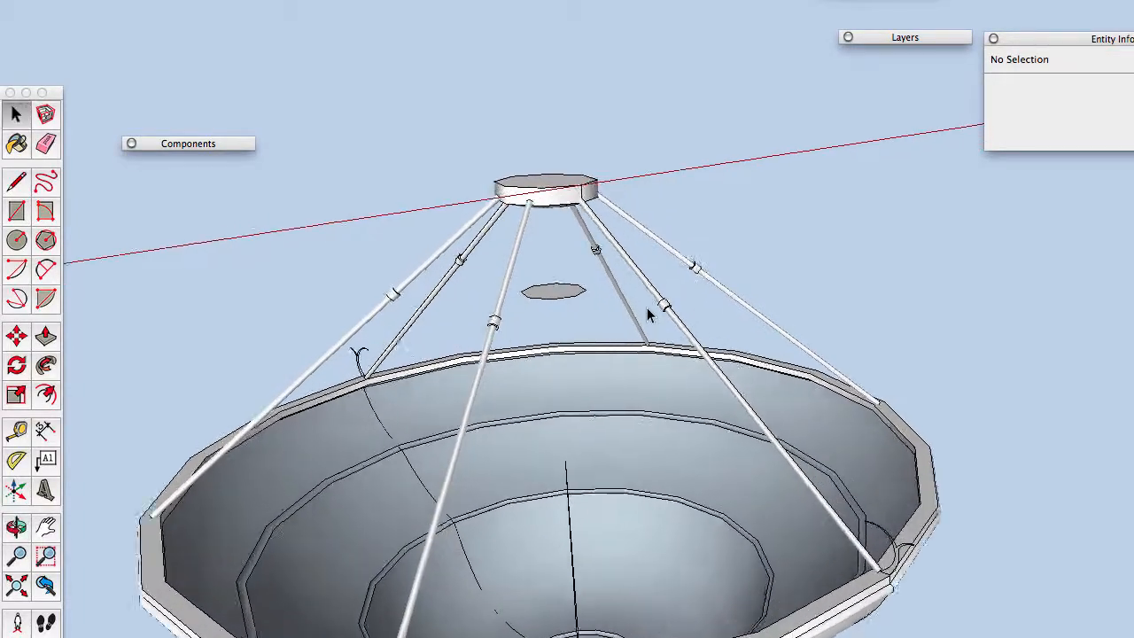
double_click(678, 290)
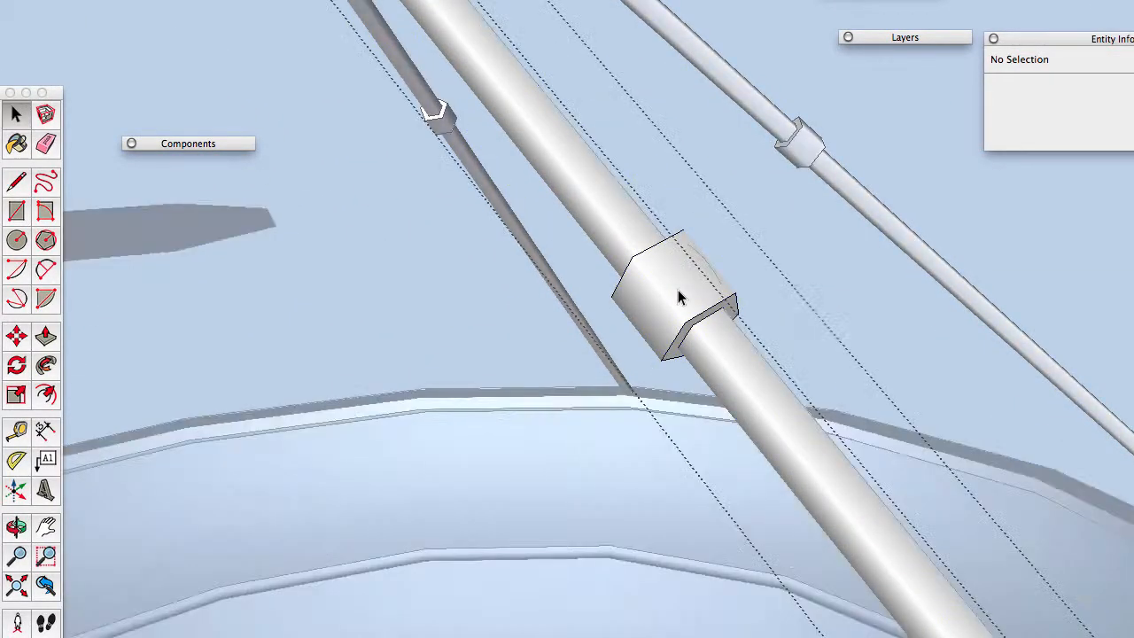
middle_drag(689, 297, 747, 261)
scroll(716, 249, up, 3)
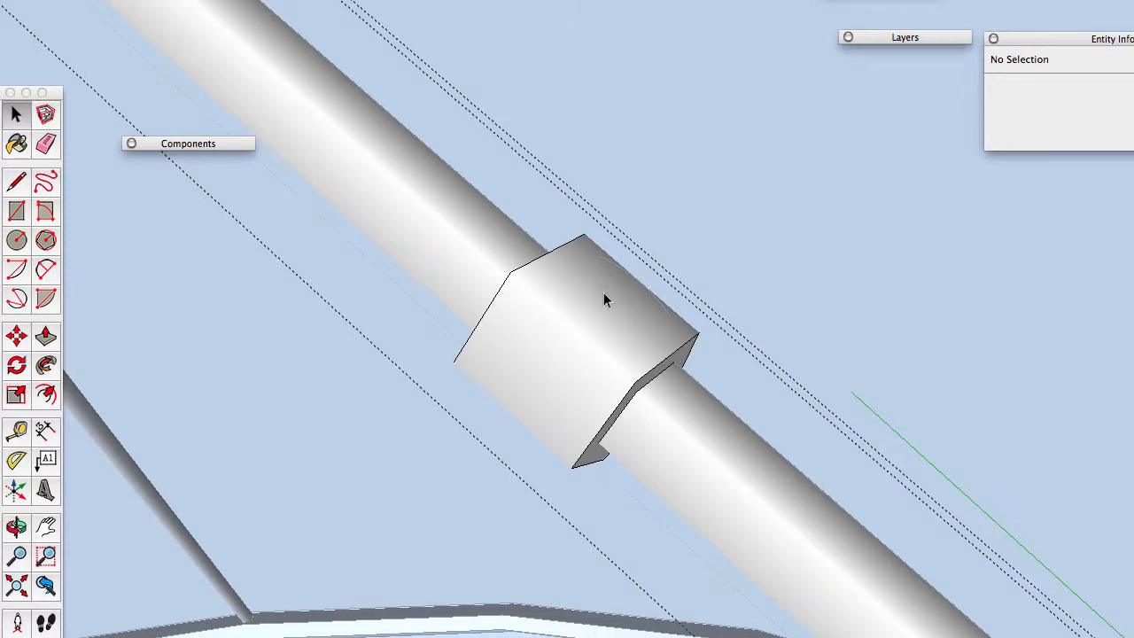
middle_drag(603, 300, 648, 379)
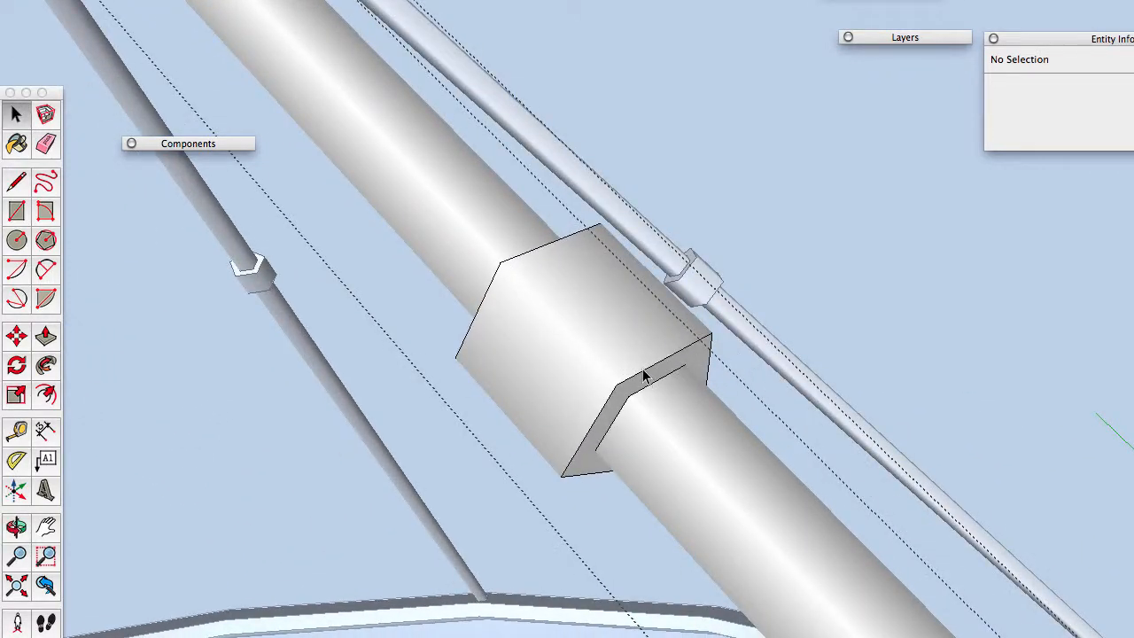
click(640, 373)
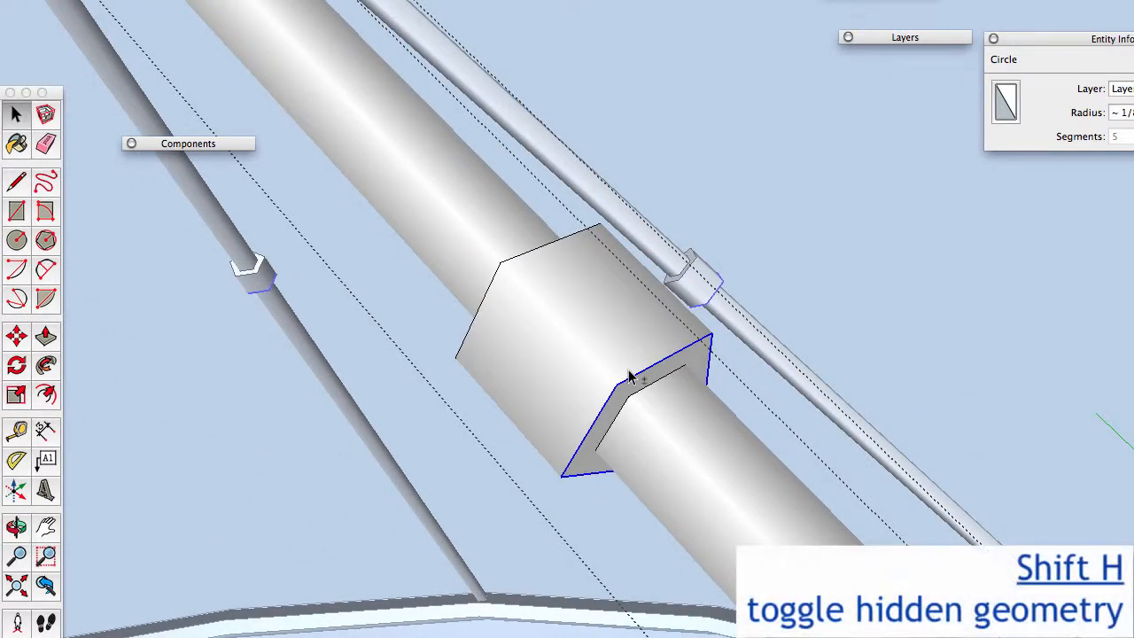
key(m)
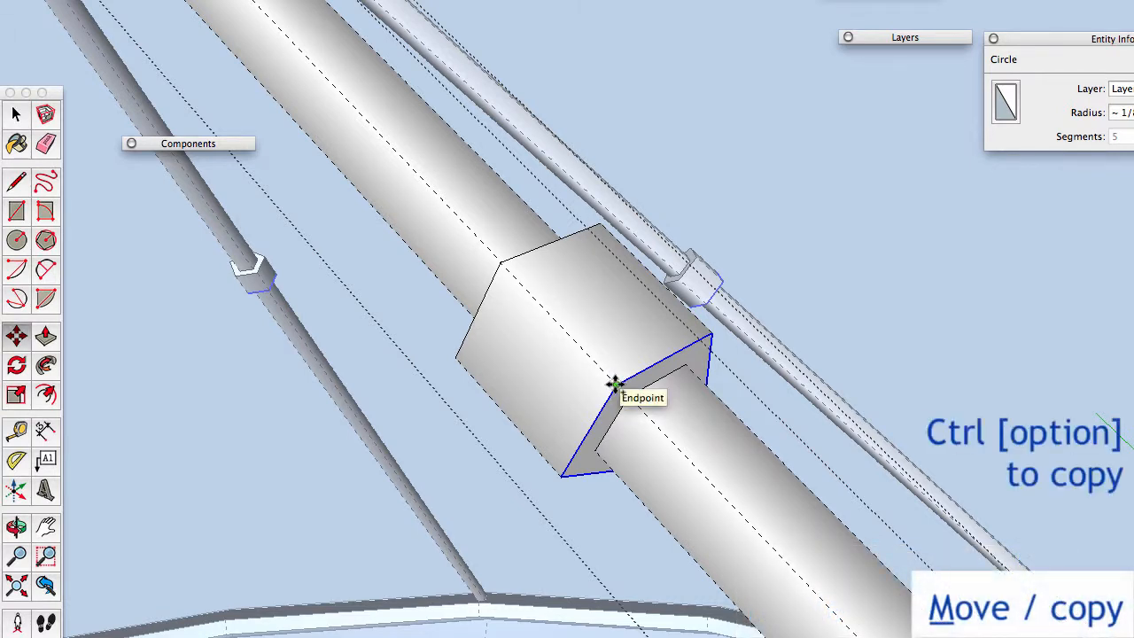
click(559, 321)
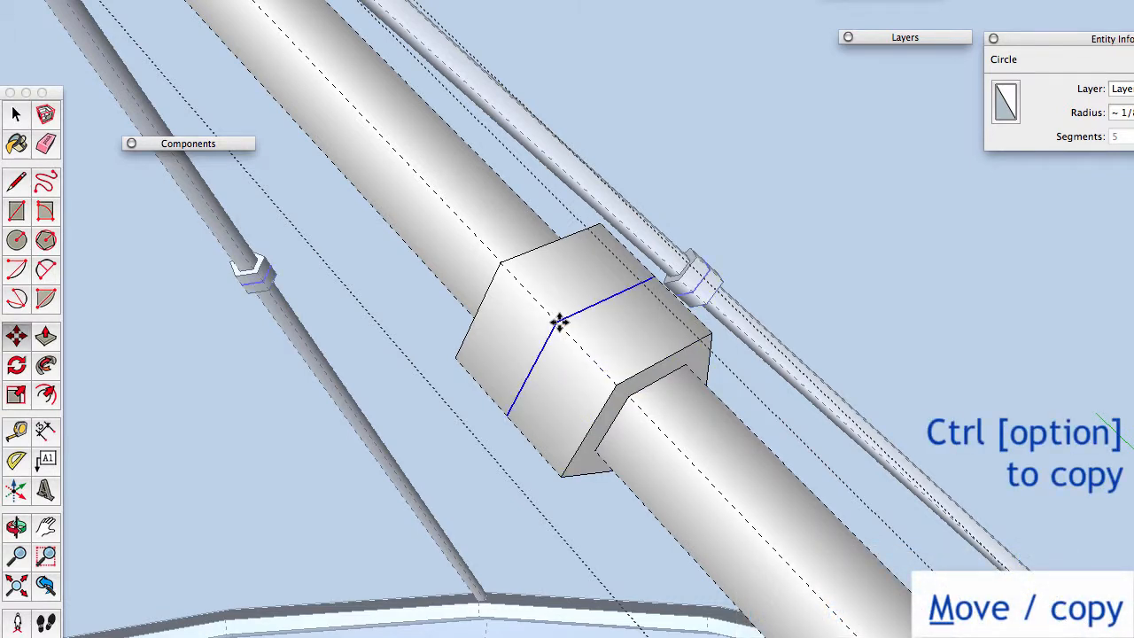
Scale the connector's middle edge loop up uniformly about its center so the connector bulges.
key(s)
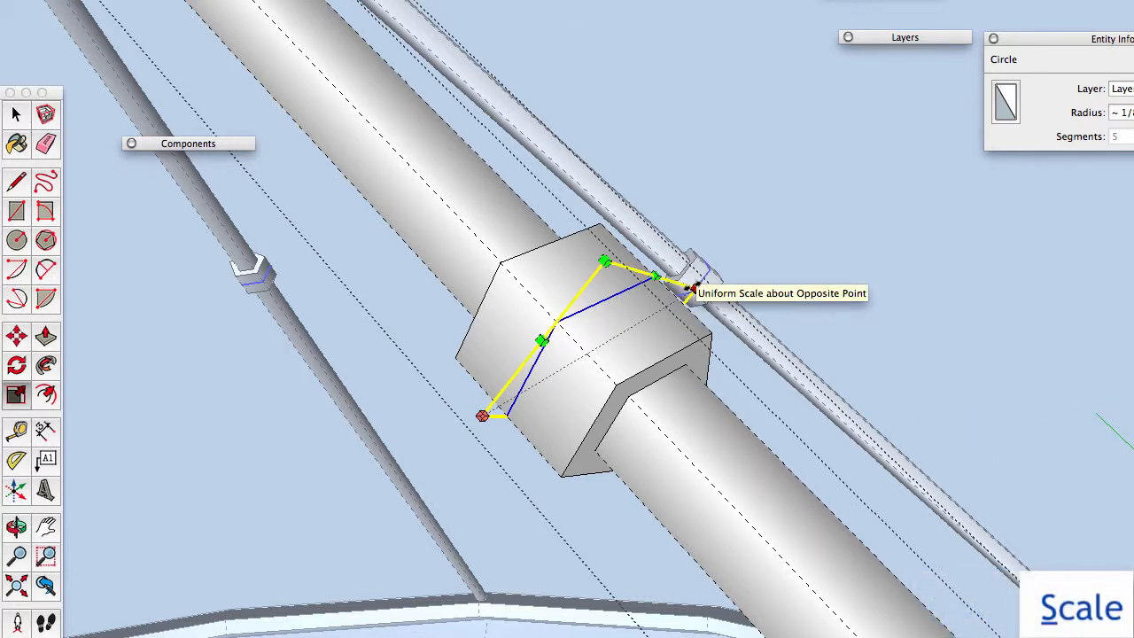
alt+drag(692, 289, 729, 268)
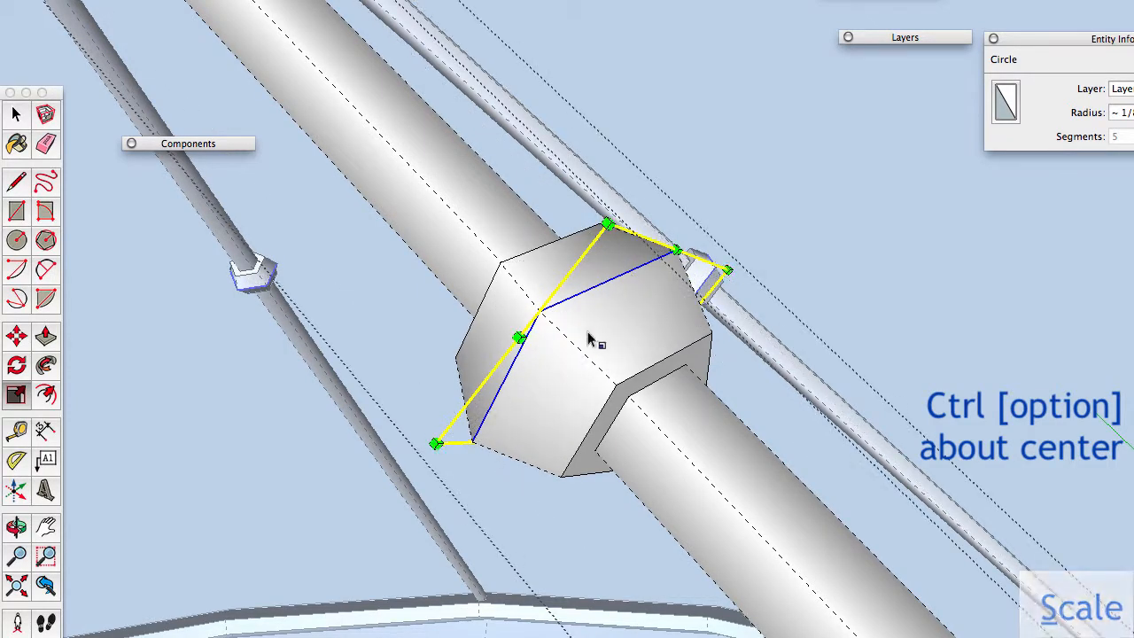
middle_drag(588, 332, 613, 376)
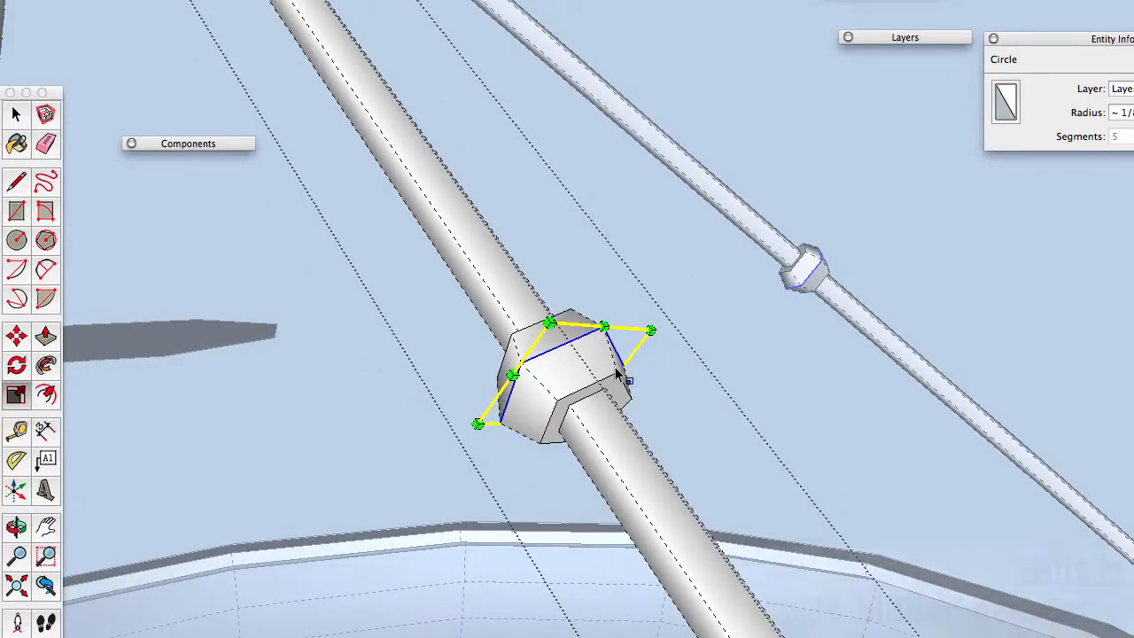
Turn off hidden geometry and leave the rod component.
key(space)
key(shift+h)
click(723, 362)
scroll(603, 385, down, 3)
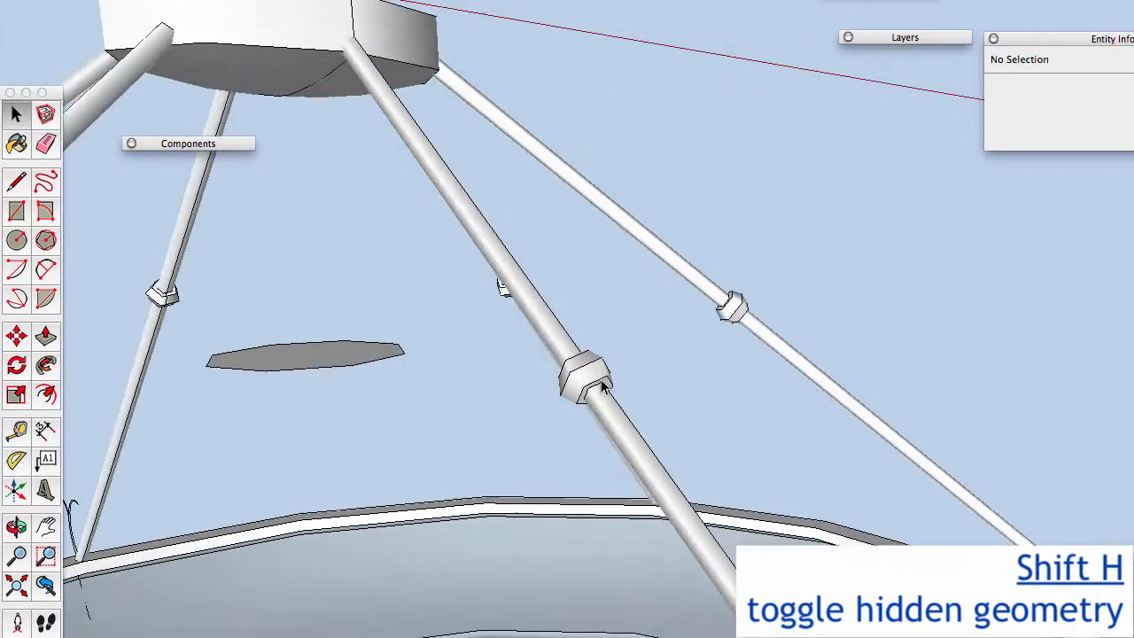
middle_drag(601, 384, 679, 361)
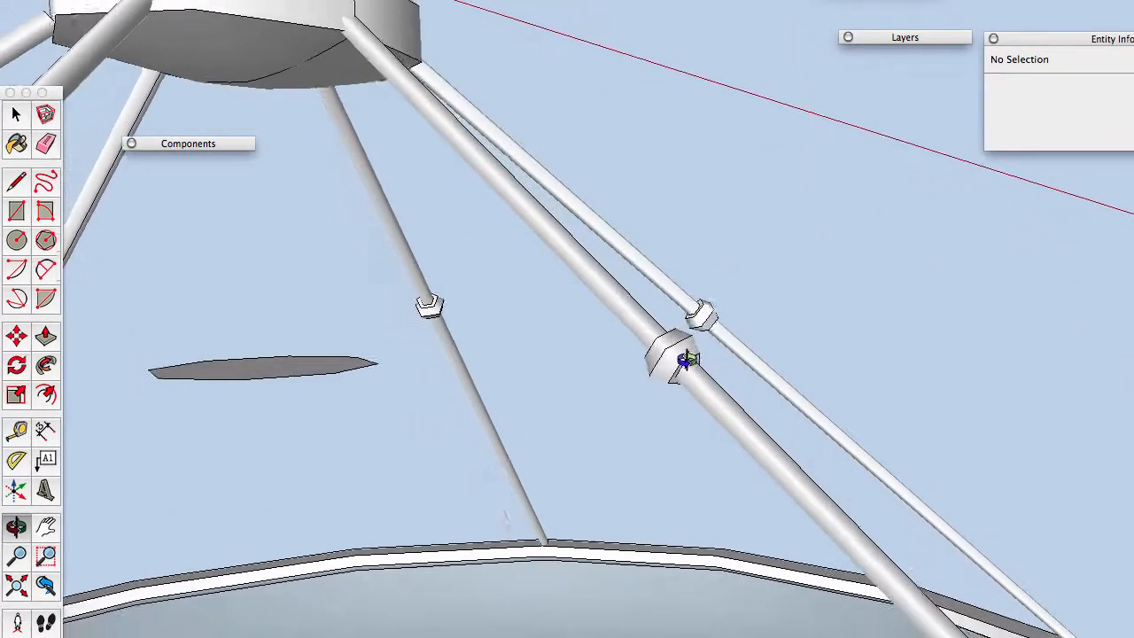
Trace the scroll outline's inner curve with an 8-segment arc from its foot to the long branch's tip.
scroll(684, 358, down, 5)
scroll(683, 358, down, 3)
scroll(683, 364, down, 1)
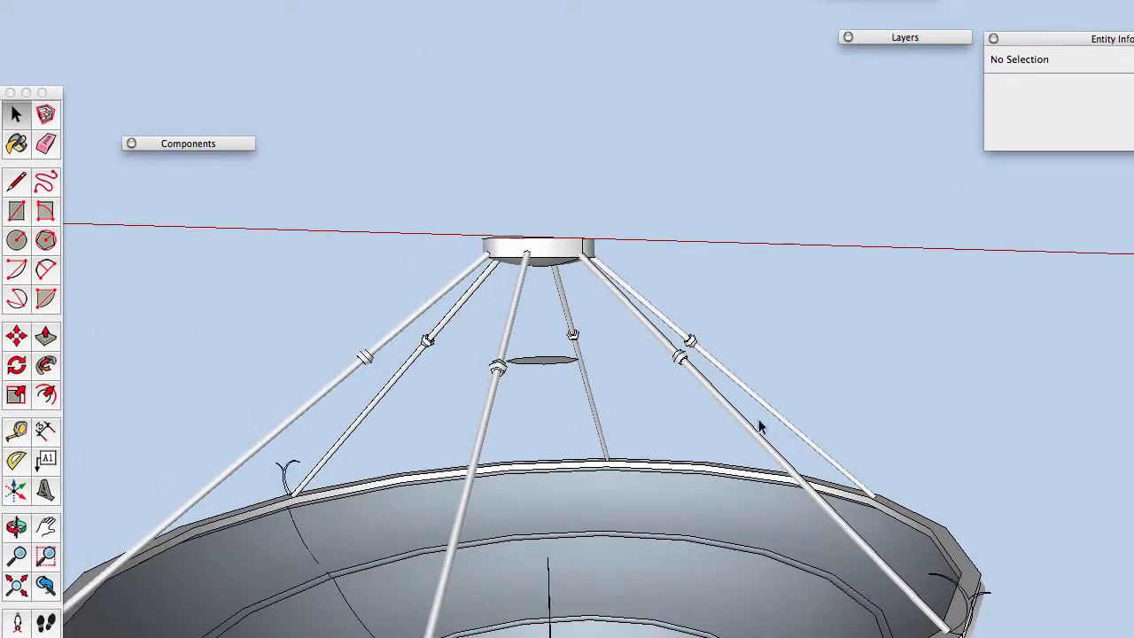
middle_drag(820, 496, 743, 441)
scroll(789, 465, up, 5)
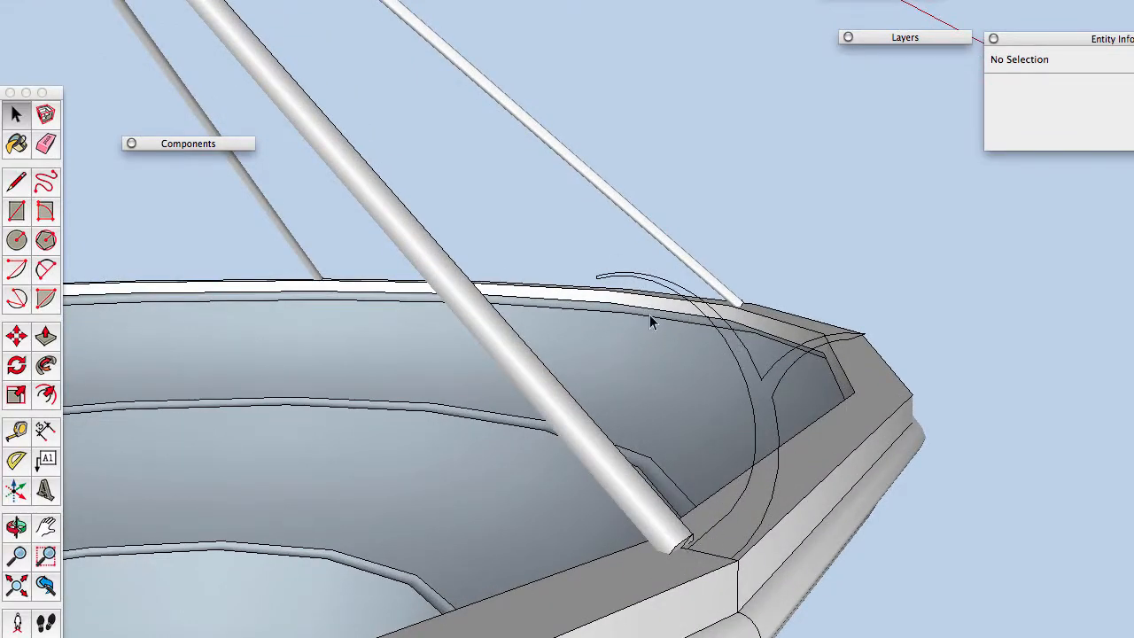
scroll(715, 535, up, 3)
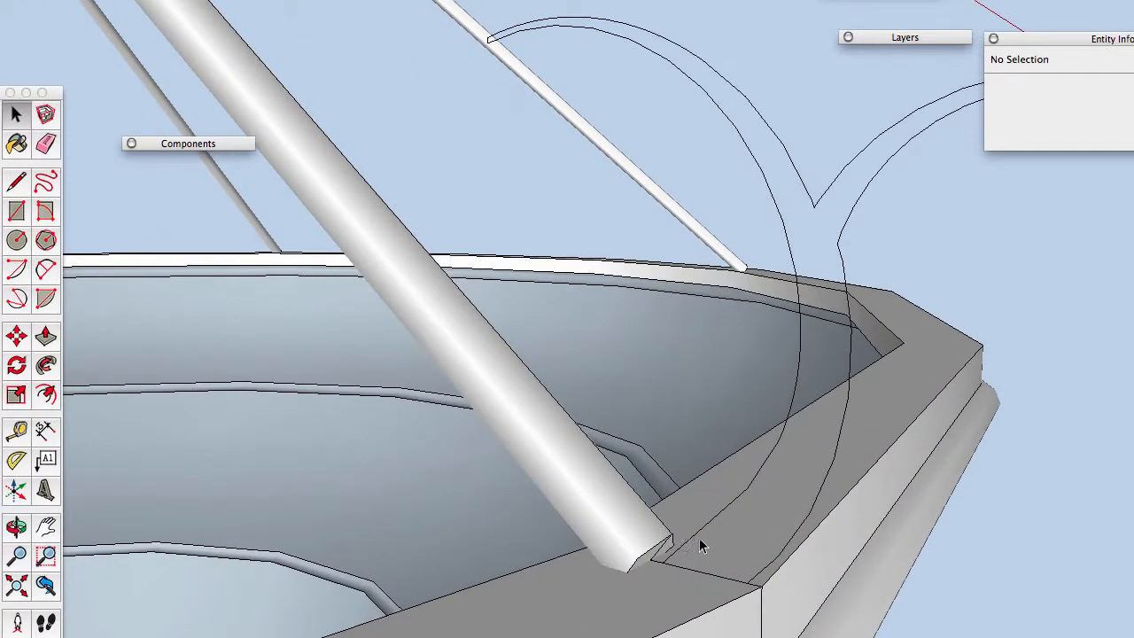
key(a)
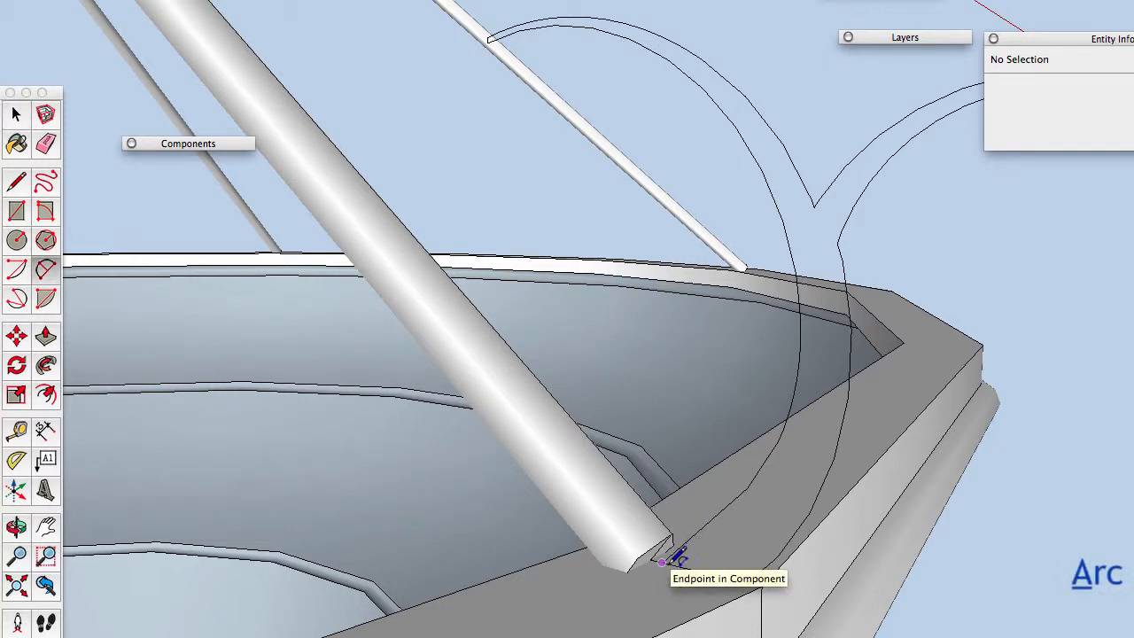
click(662, 562)
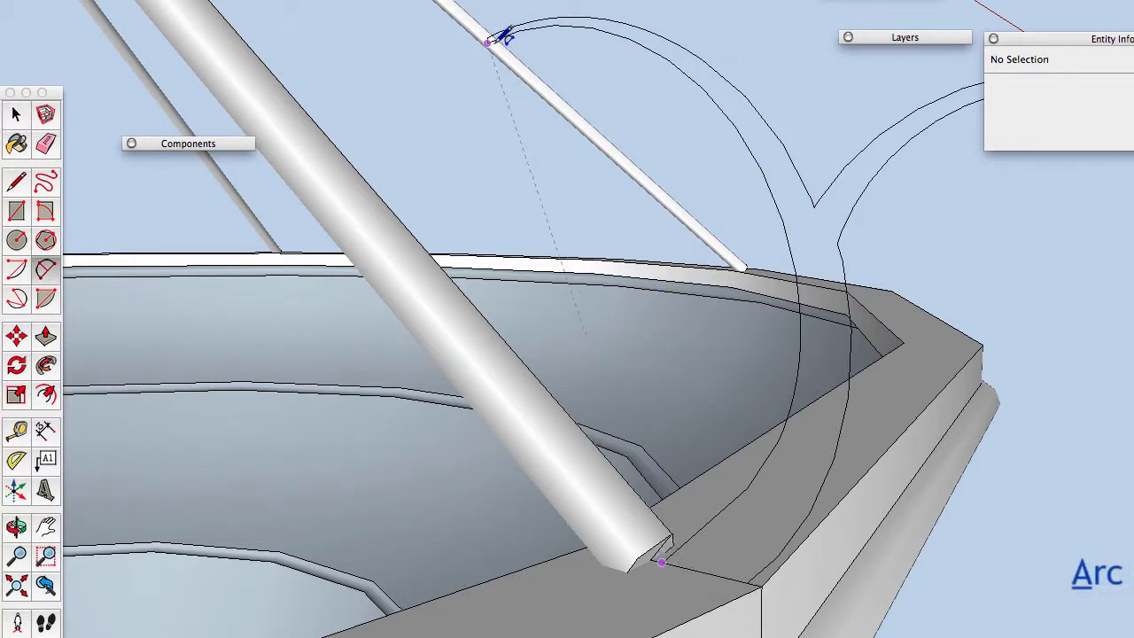
click(488, 42)
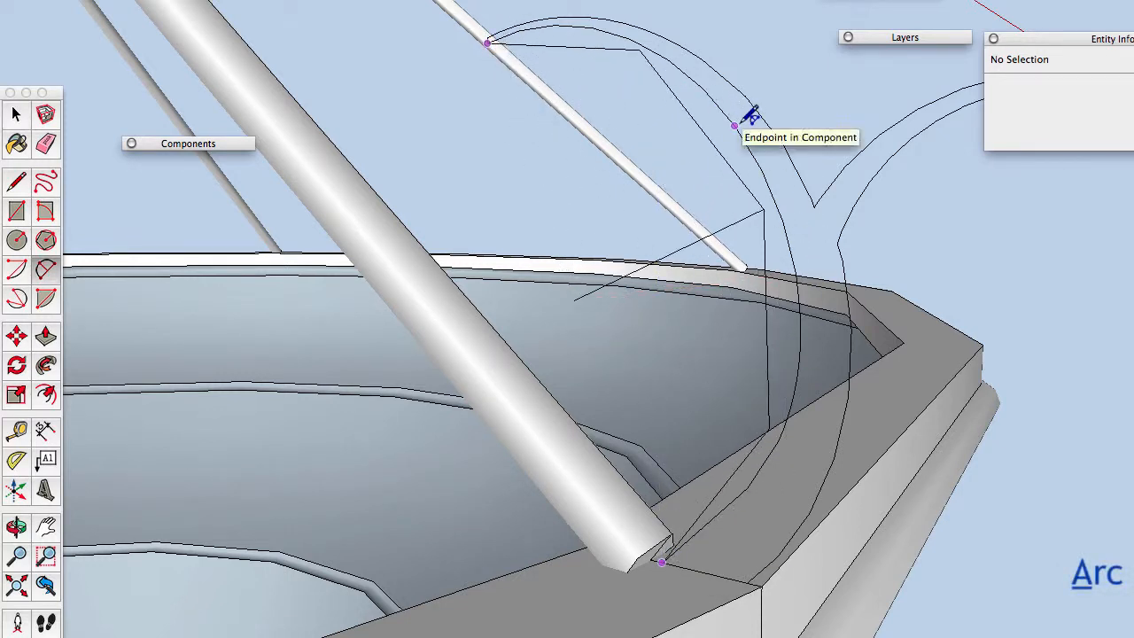
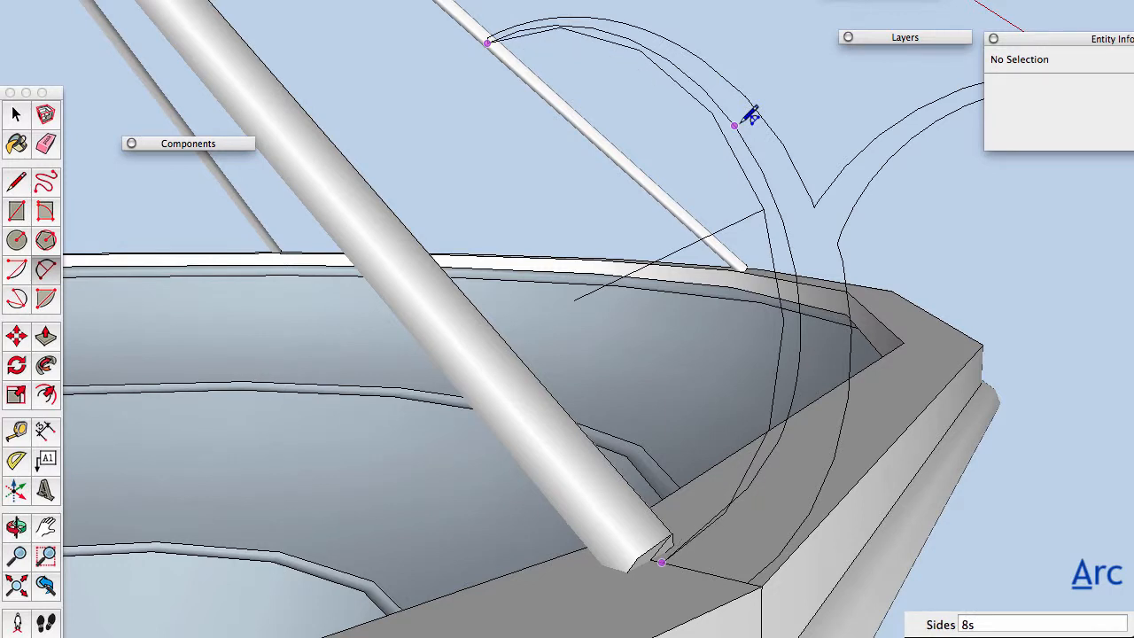
click(783, 212)
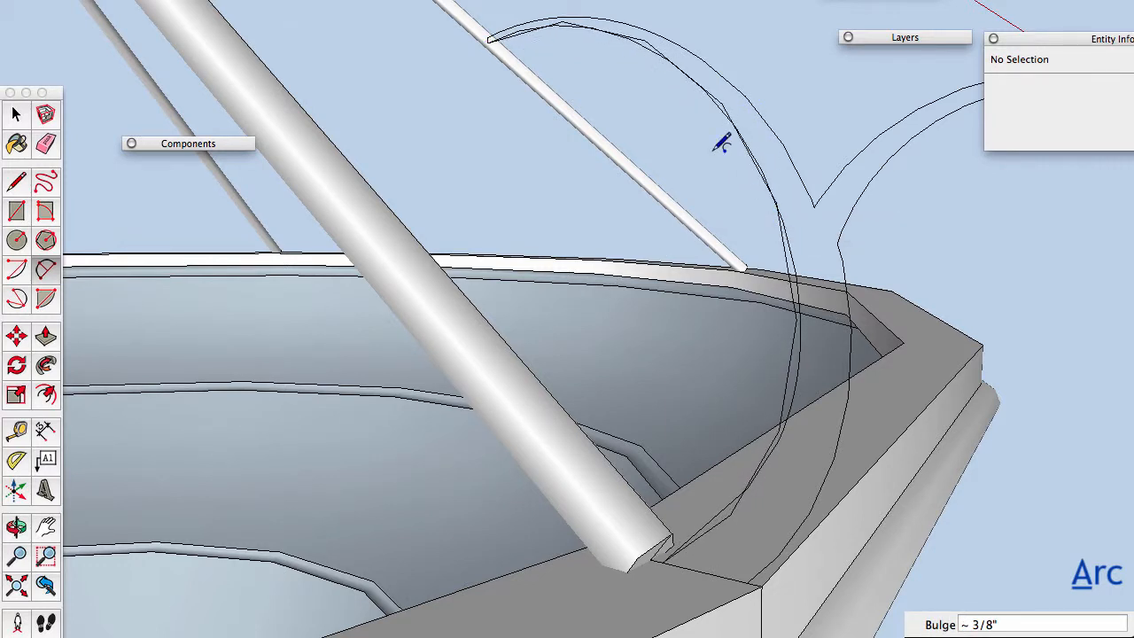
Trace the long branch's outer curve with a 4-segment arc from its tip to the fork.
click(489, 38)
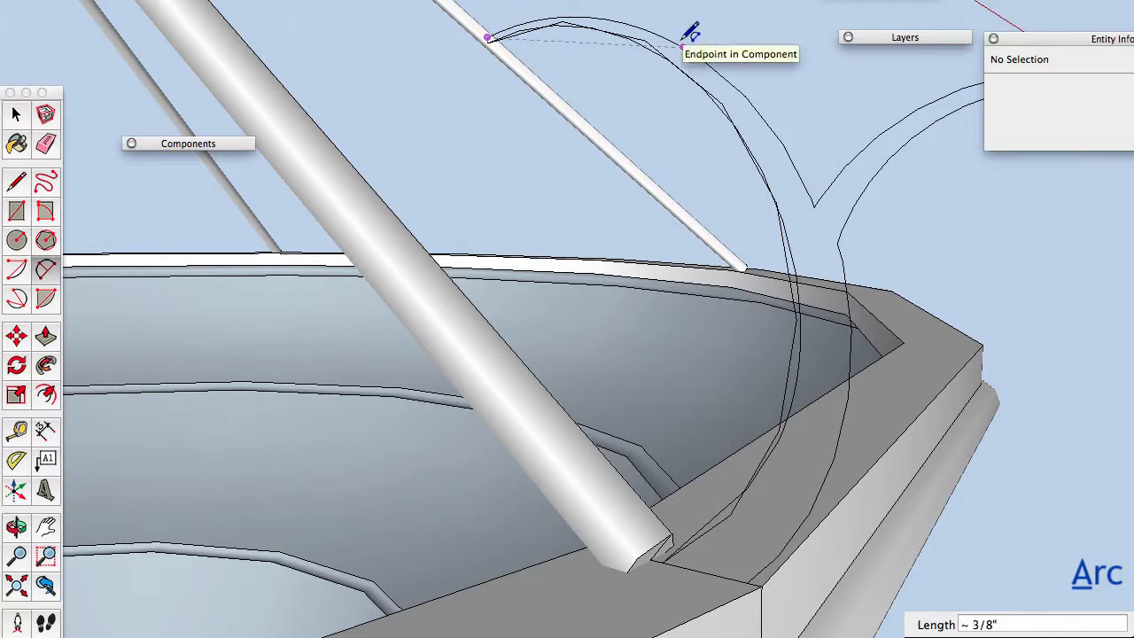
key(Return)
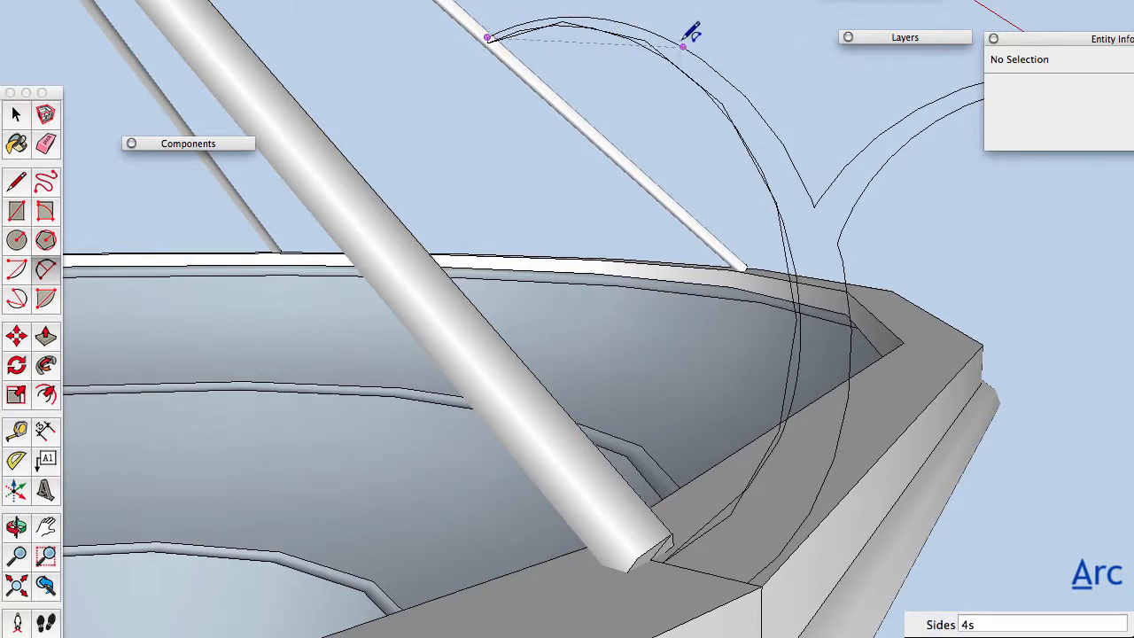
click(814, 206)
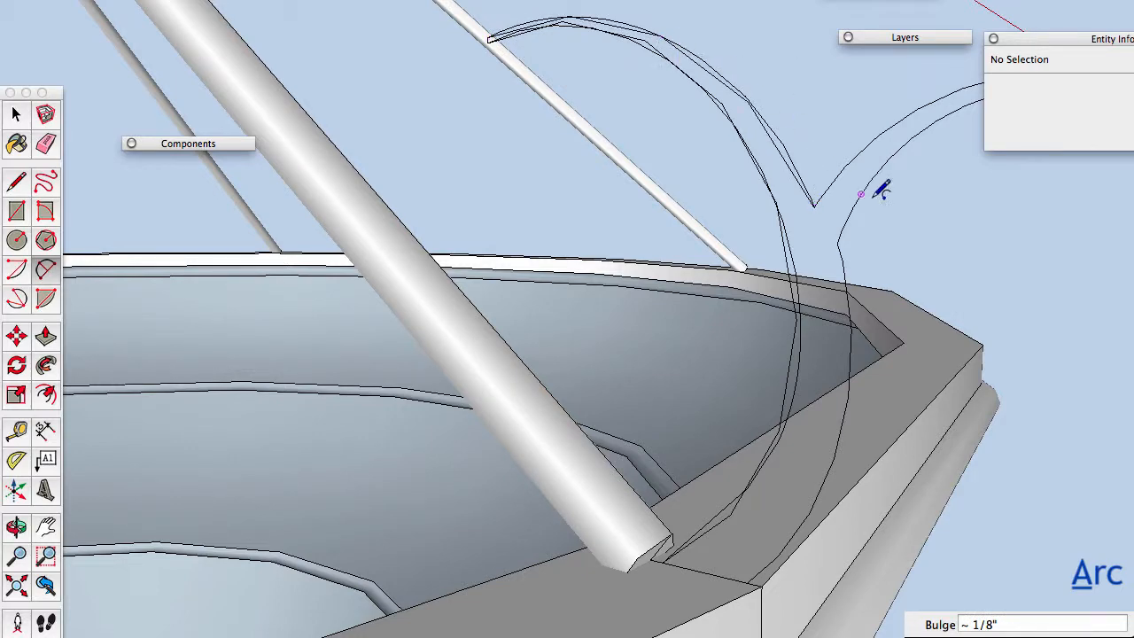
Trace the short branch's two curves and the stem's outer curve down to the rim with arcs.
middle_drag(866, 210, 631, 277)
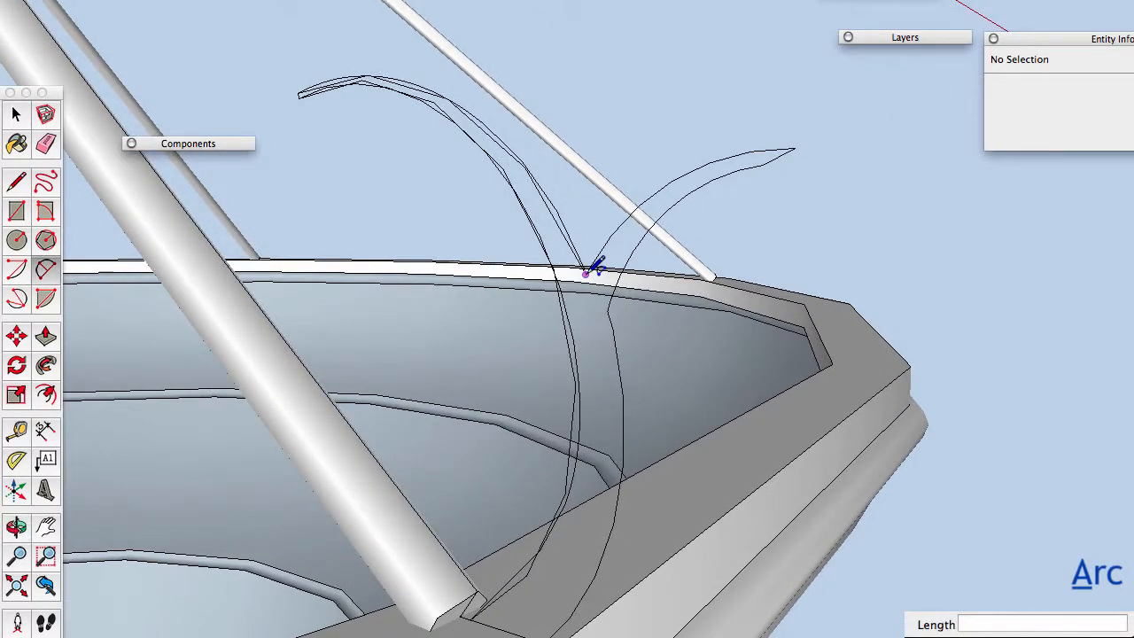
click(586, 273)
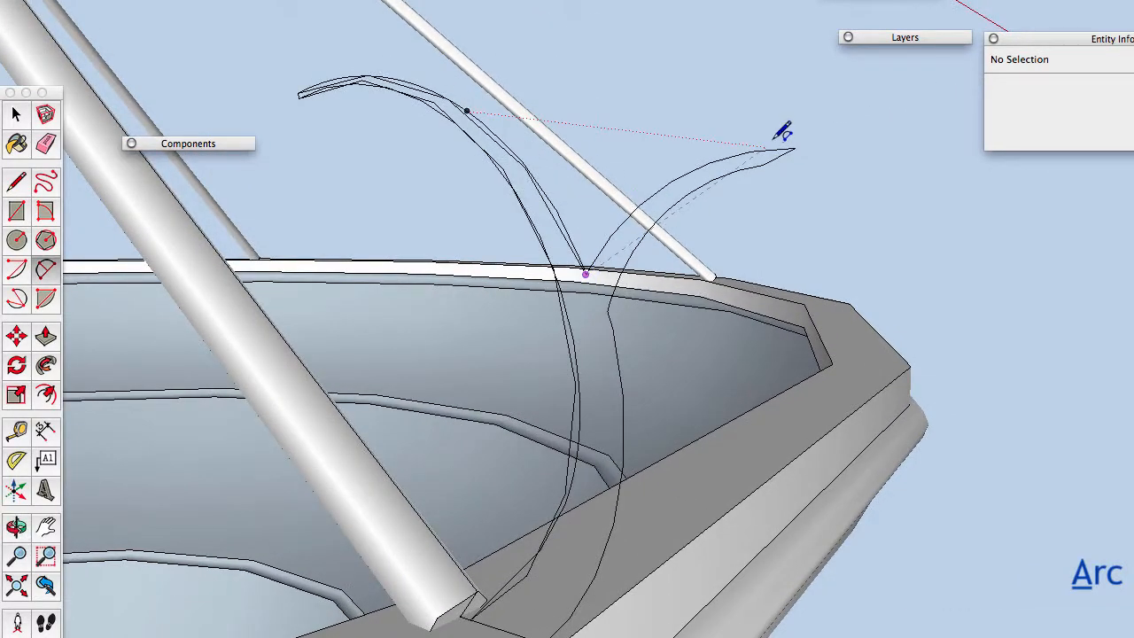
click(674, 169)
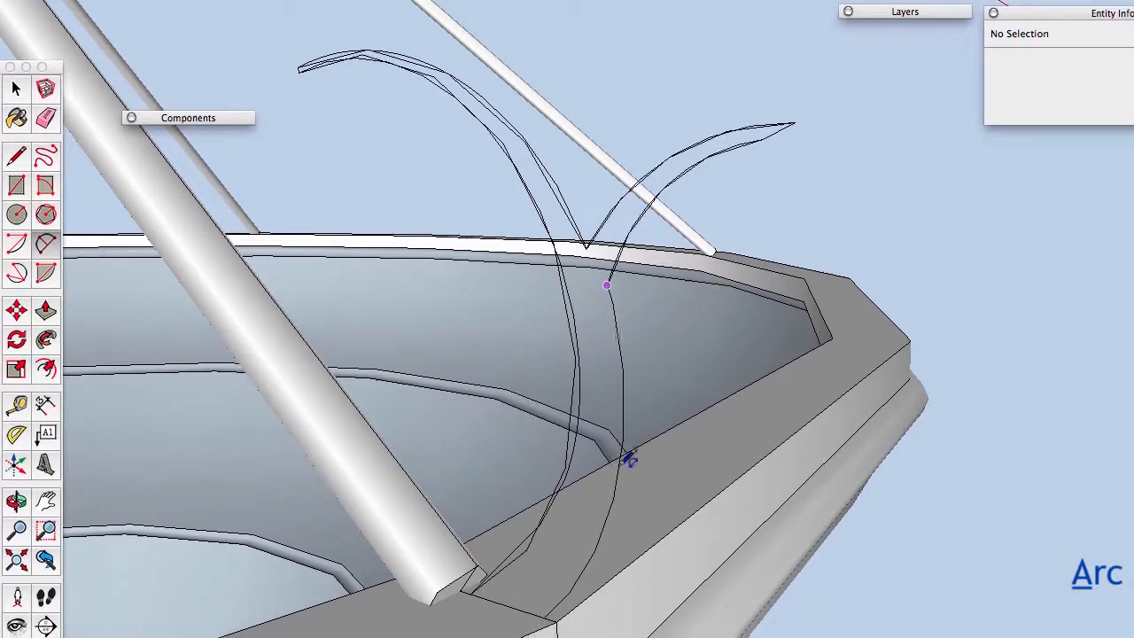
click(598, 545)
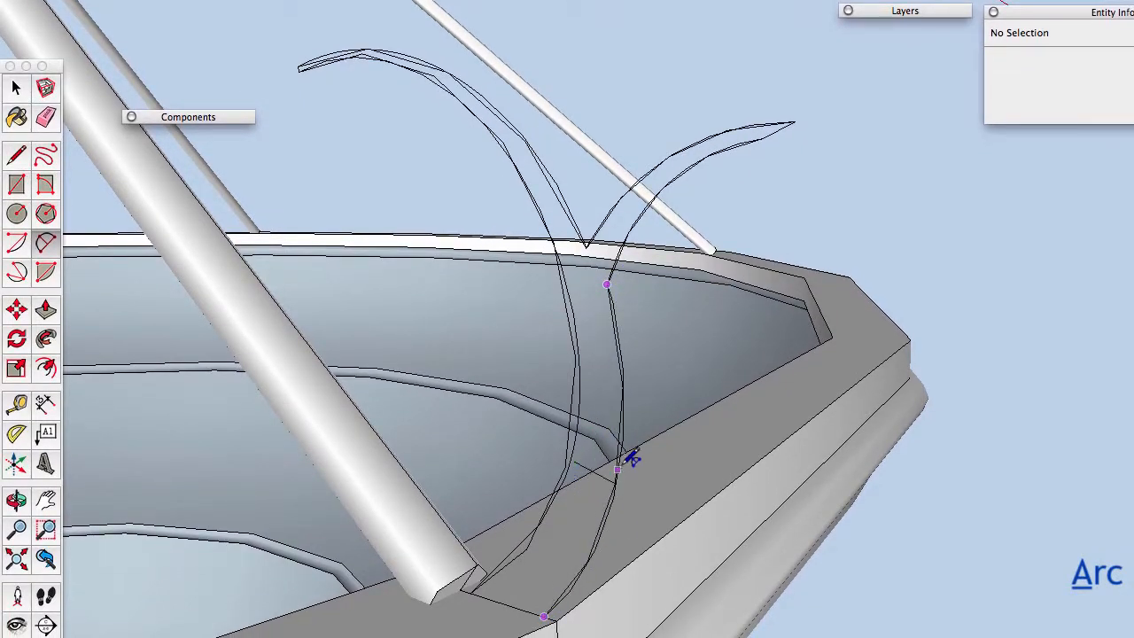
Close the traced scroll outline with short lines at the long branch's tip and the foot so it forms a face.
key(l)
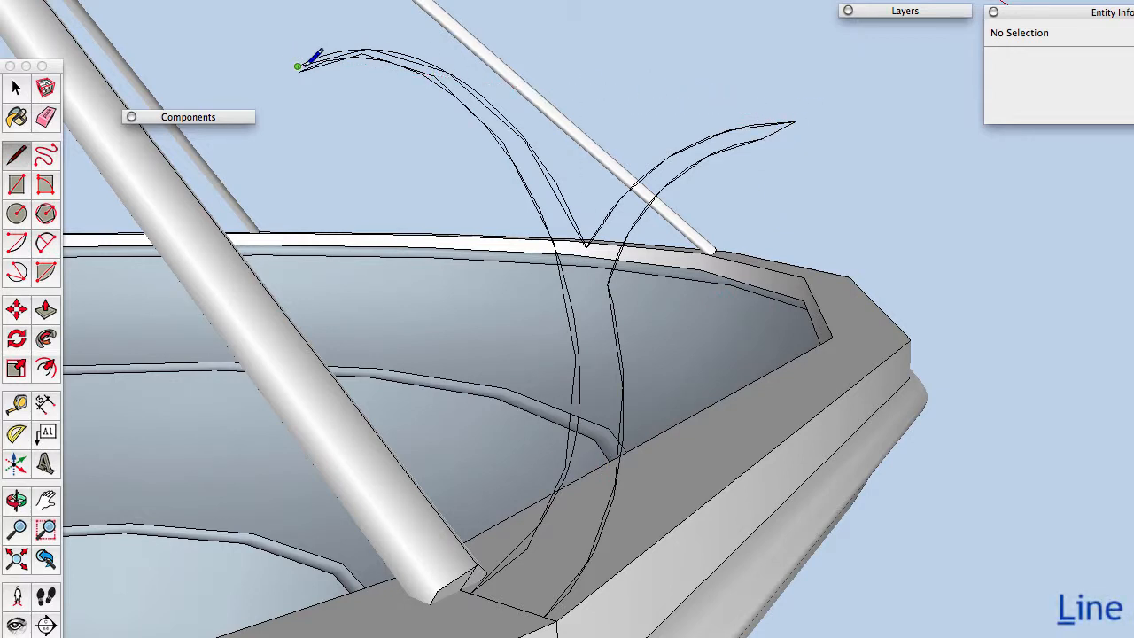
scroll(299, 66, up, 2)
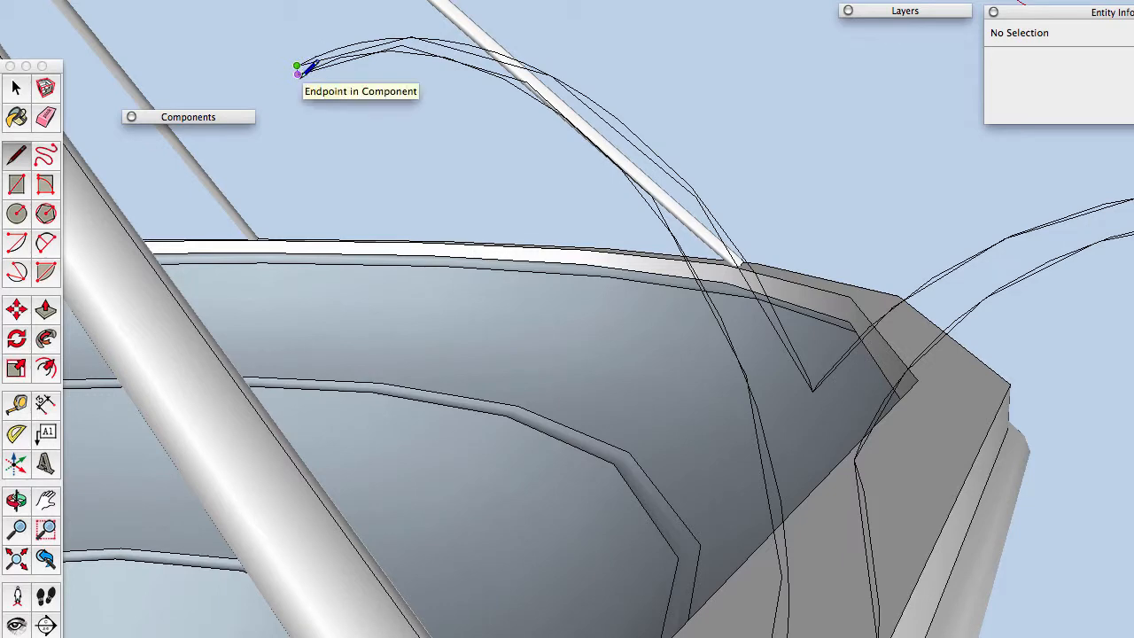
scroll(301, 72, down, 3)
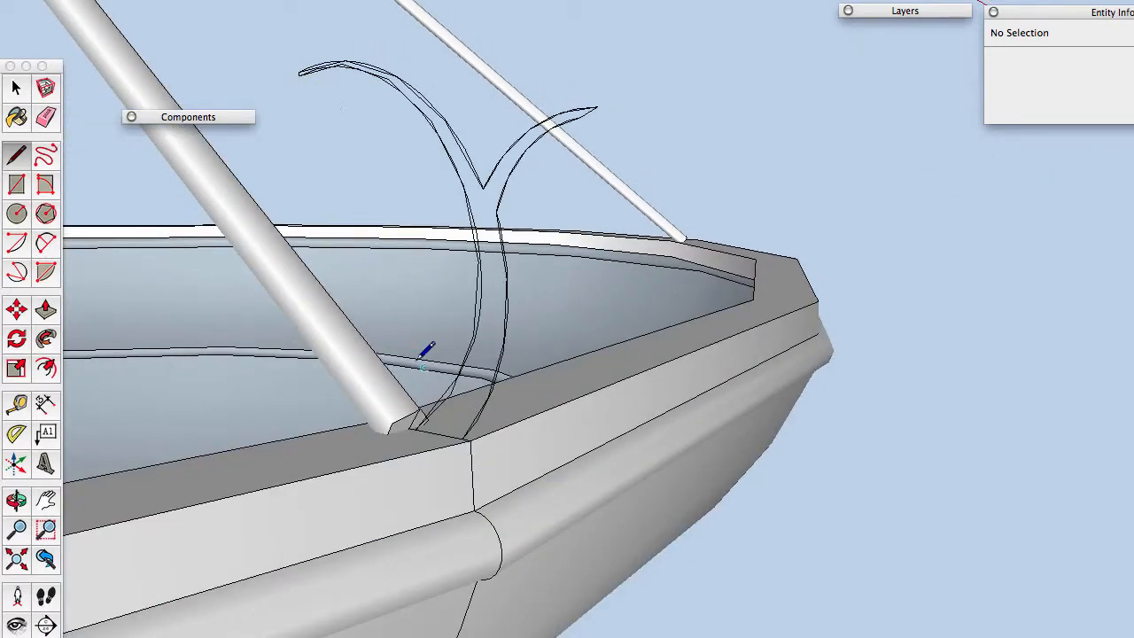
click(415, 429)
click(466, 431)
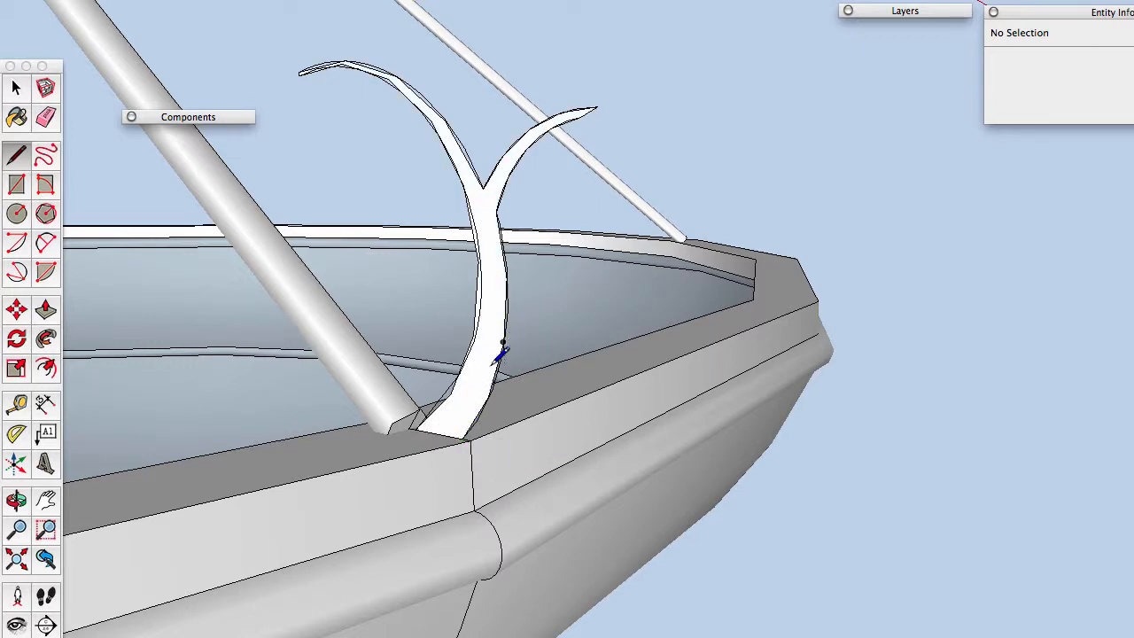
Push/pull the scroll's face out to one side to give it thickness.
key(p)
click(470, 384)
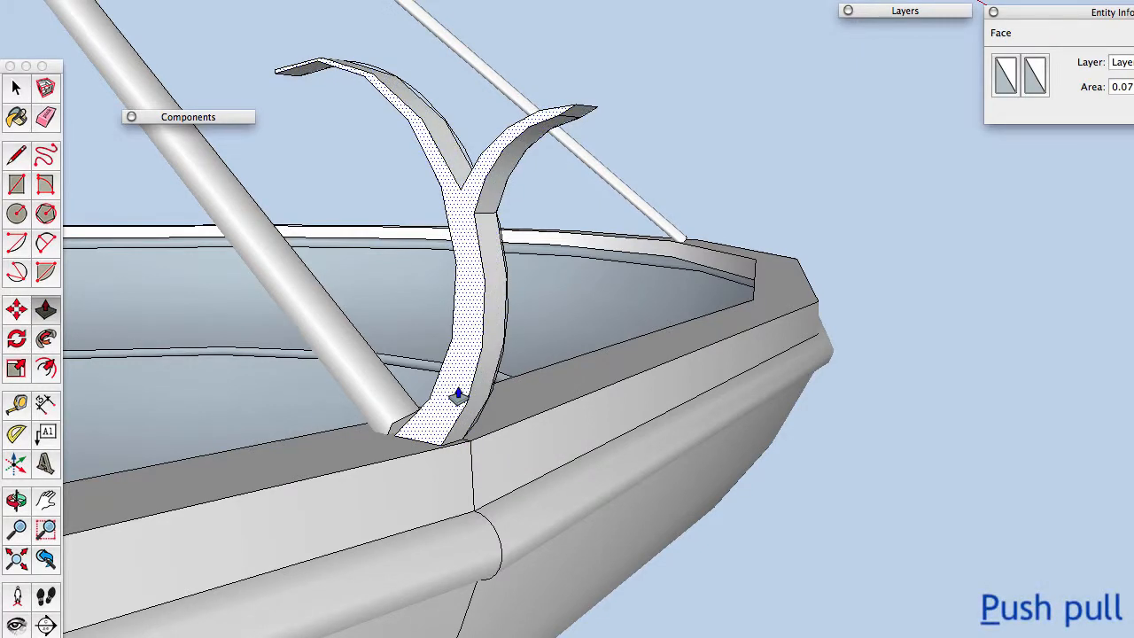
click(484, 368)
middle_drag(484, 368, 322, 413)
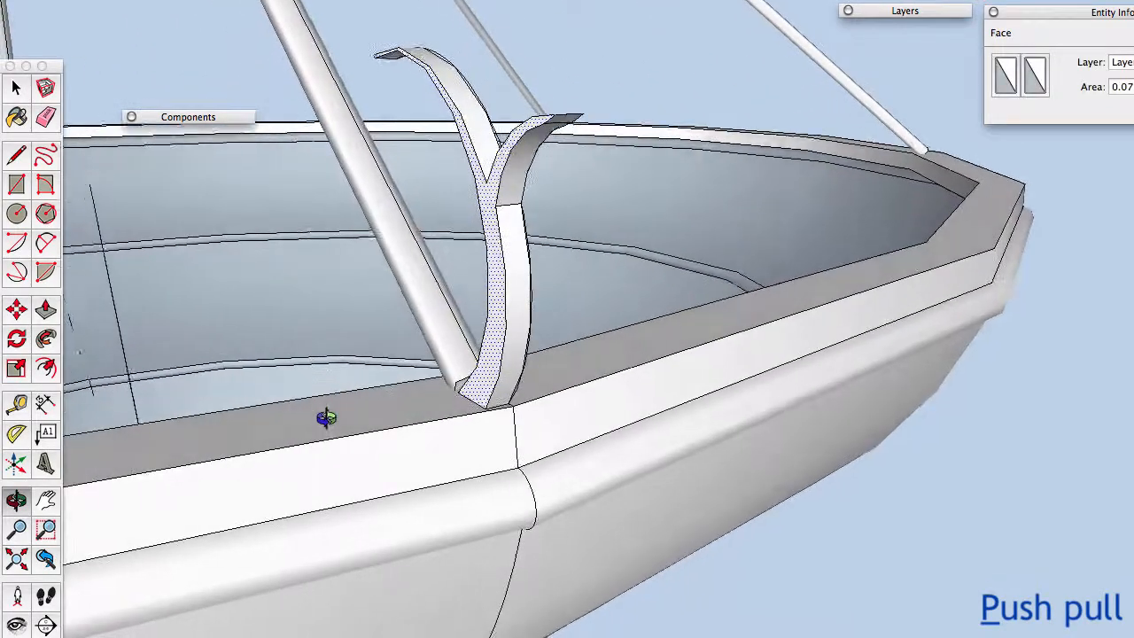
middle_drag(506, 319, 577, 375)
Push/pull the scroll's opposite face outward so the thickness extends to both sides of the outline.
click(507, 376)
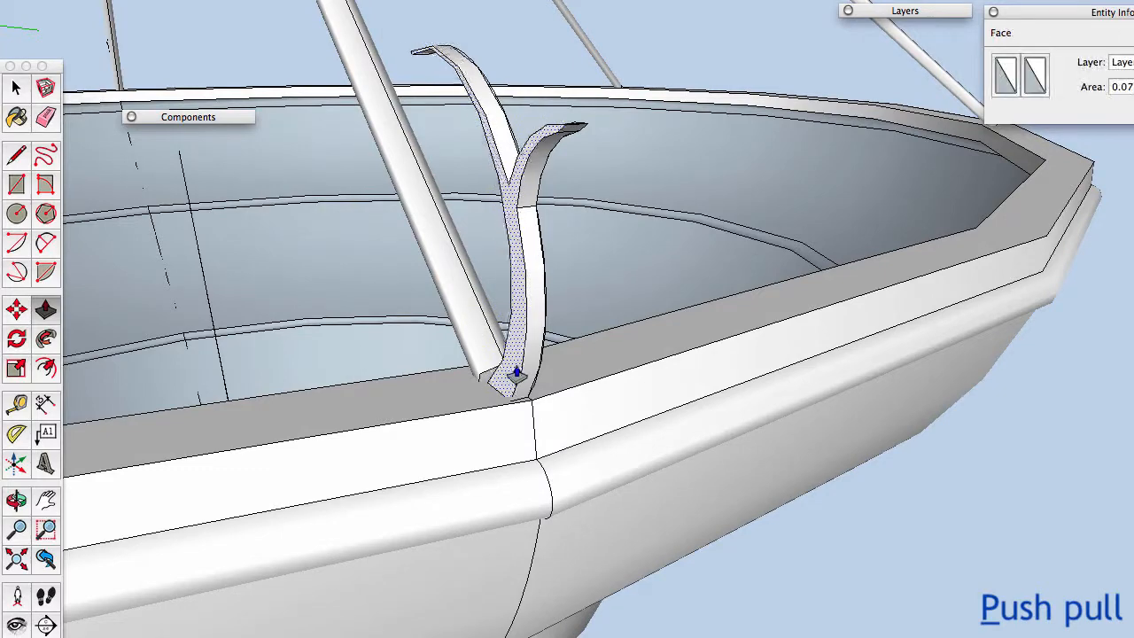
middle_drag(584, 372, 342, 416)
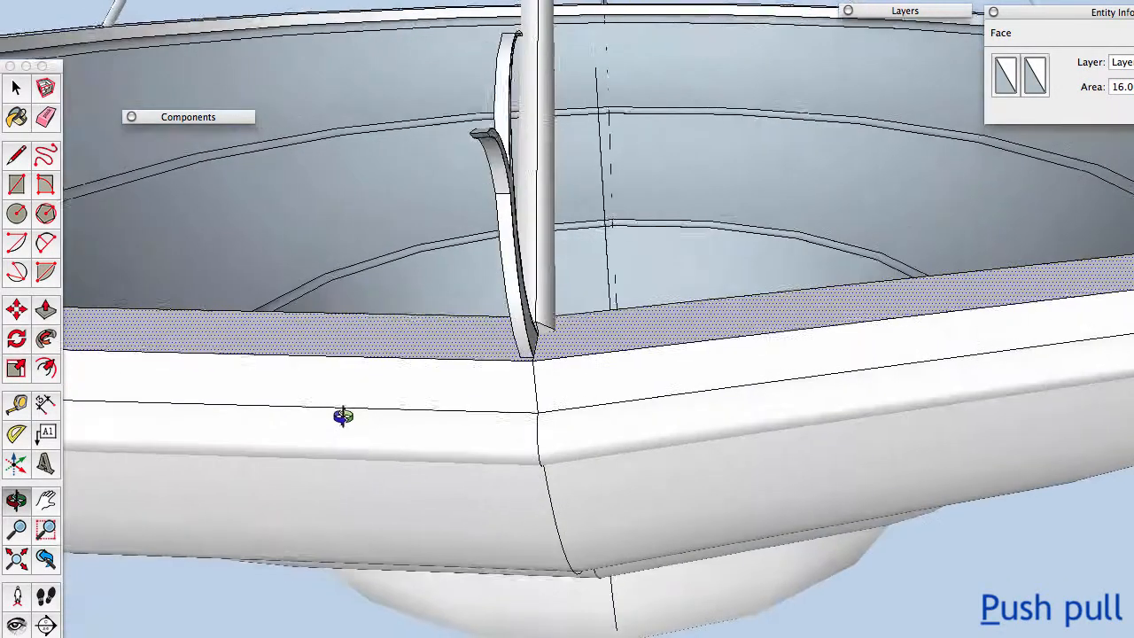
middle_drag(577, 380, 540, 367)
scroll(532, 339, up, 3)
scroll(532, 338, up, 1)
click(532, 338)
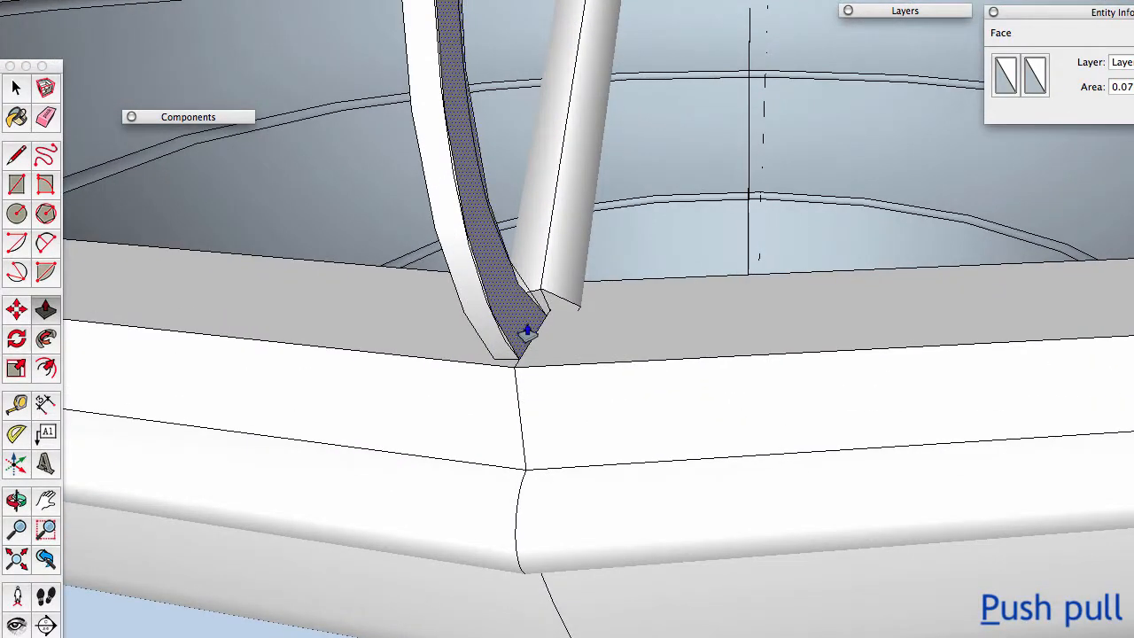
click(544, 341)
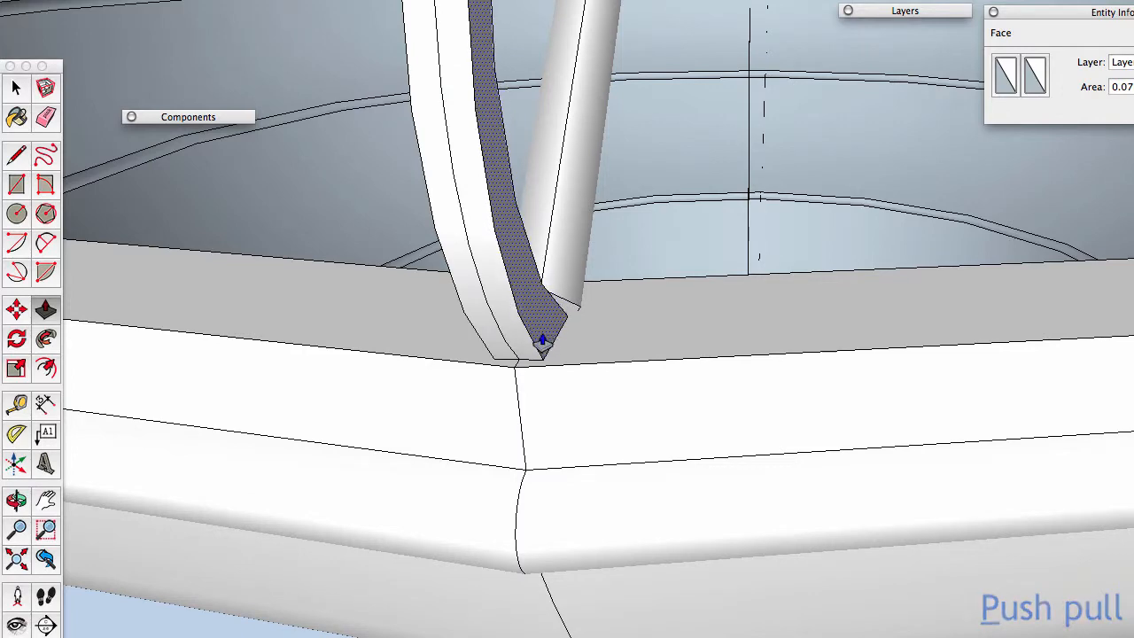
middle_drag(521, 329, 916, 355)
scroll(916, 354, down, 3)
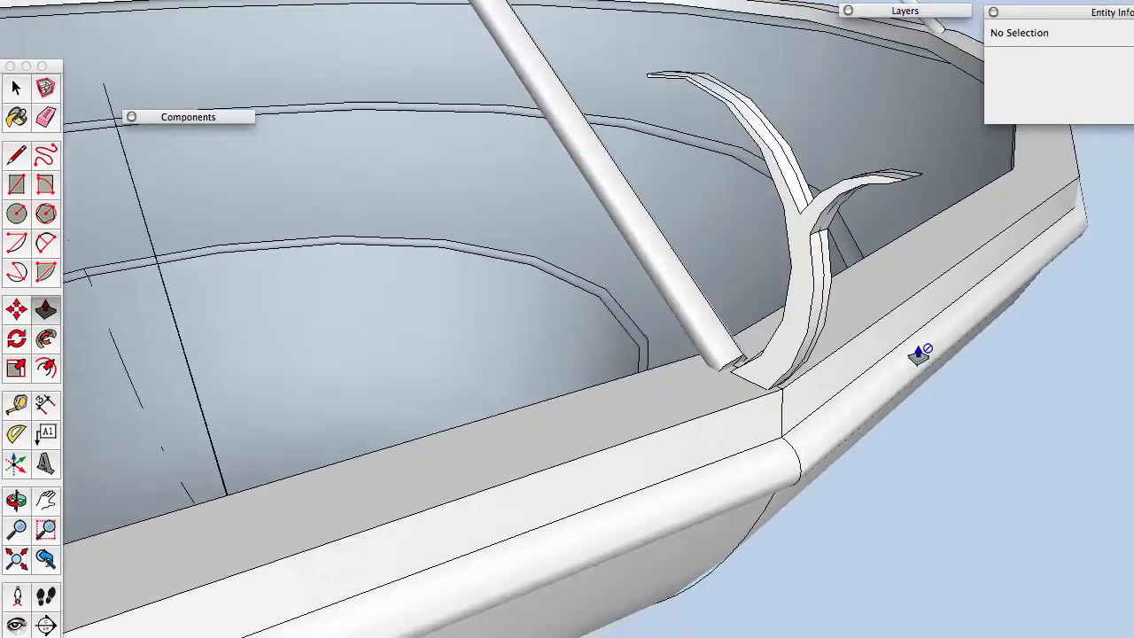
Select all the connected geometry of the scroll and make it a group.
key(space)
triple_click(801, 288)
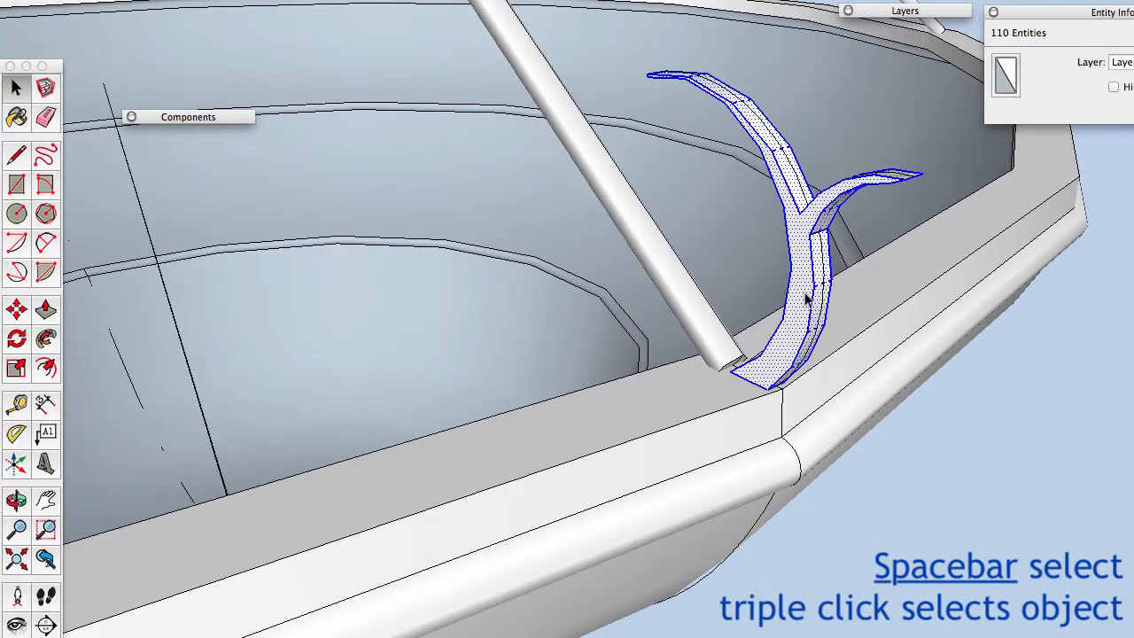
key(g)
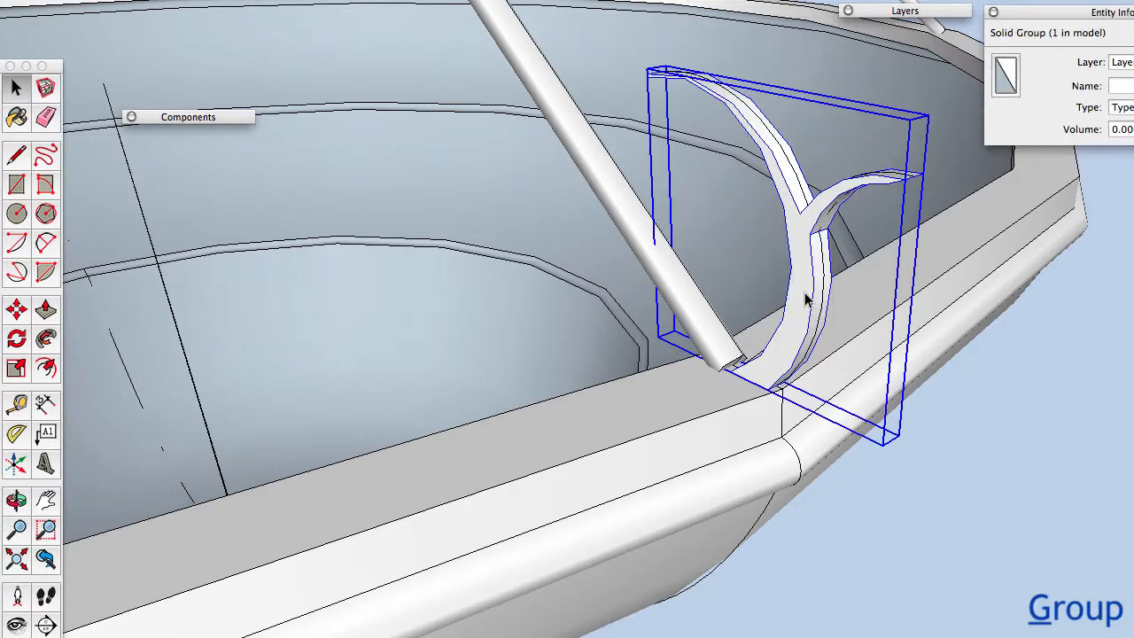
Cut the scroll group, paste it in place inside the rod component, and close the component.
key(ctrl+x)
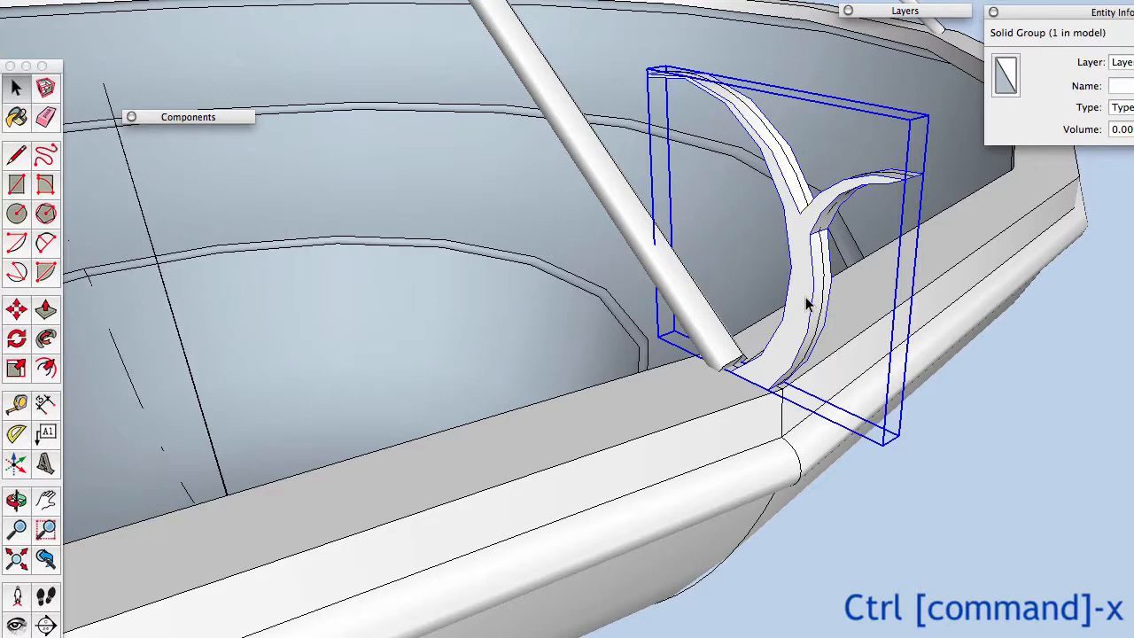
key(ctrl+x)
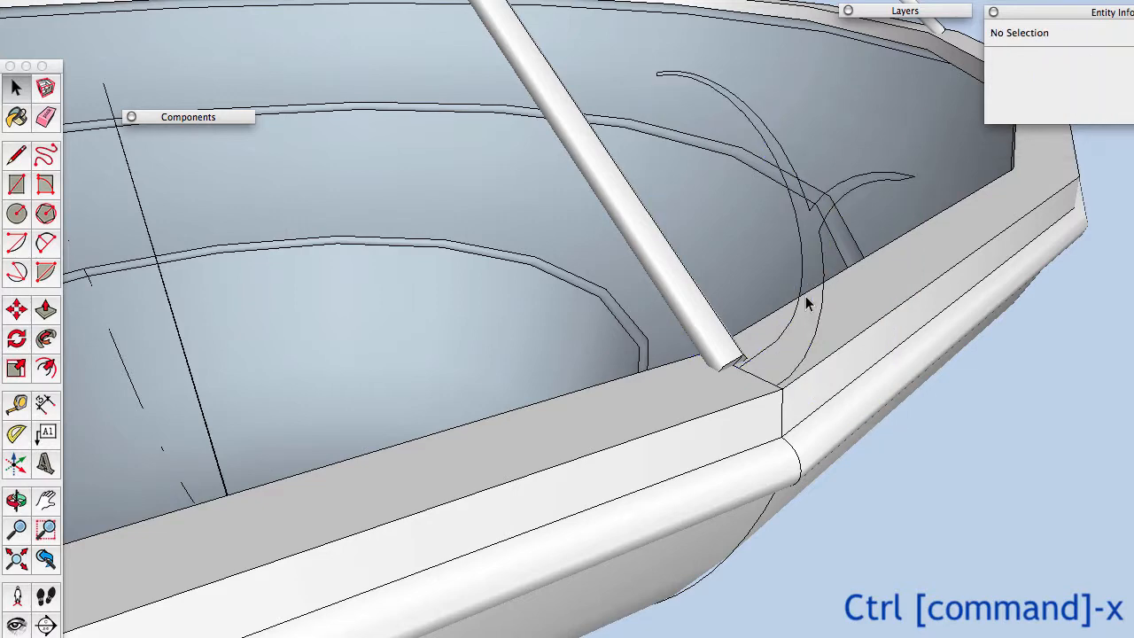
double_click(670, 271)
scroll(670, 270, down, 5)
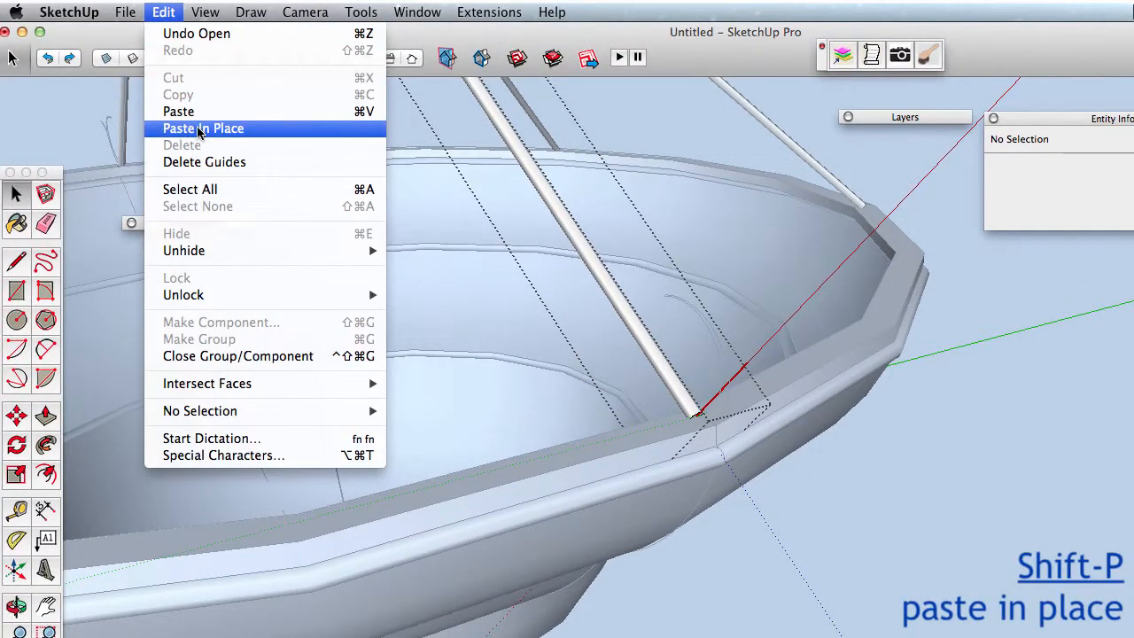
click(201, 131)
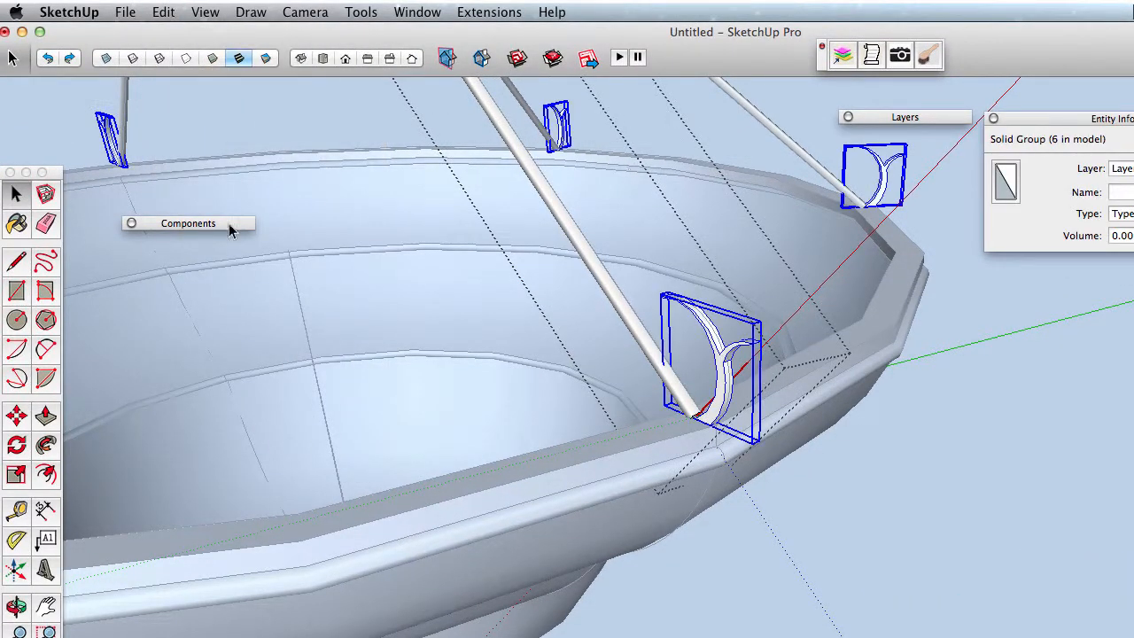
click(837, 537)
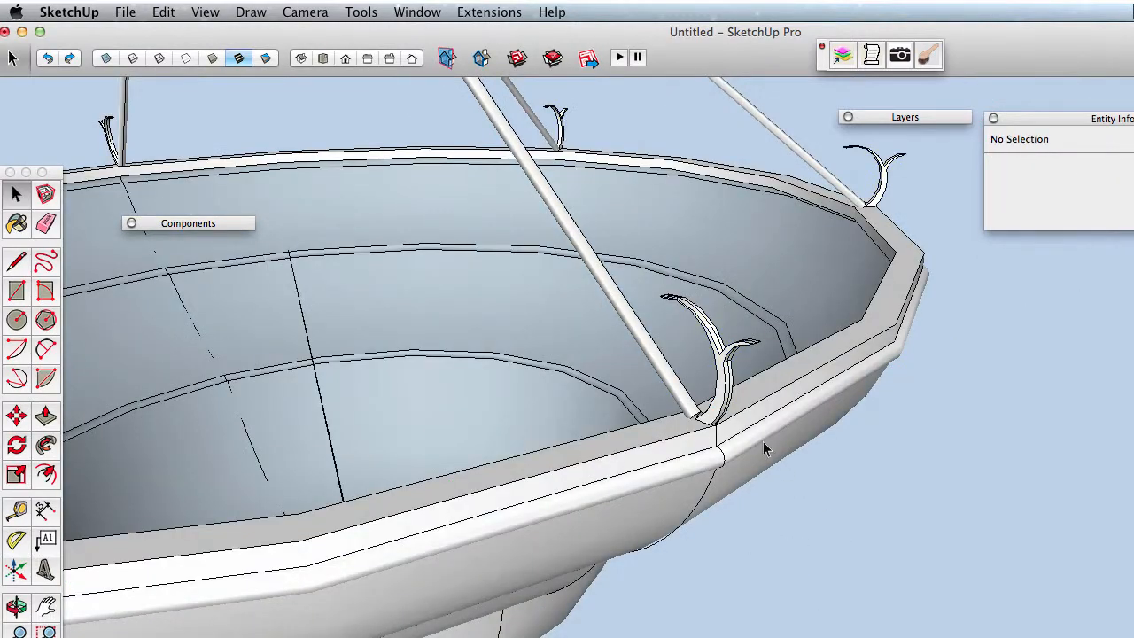
scroll(765, 449, down, 3)
middle_drag(631, 436, 537, 459)
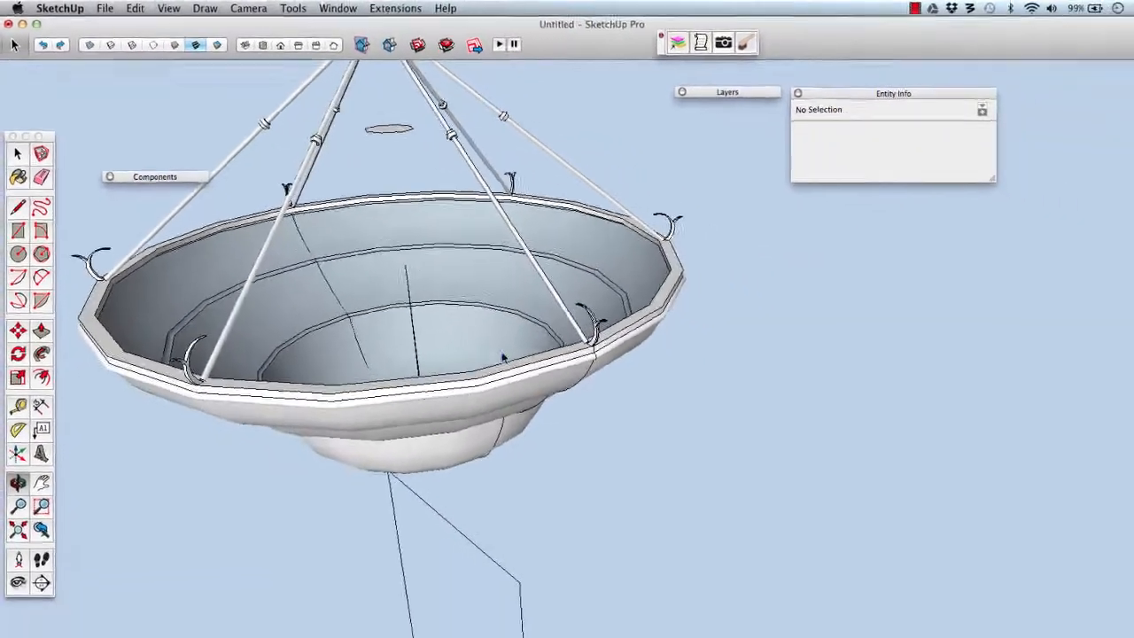
scroll(620, 447, down, 3)
scroll(463, 320, up, 5)
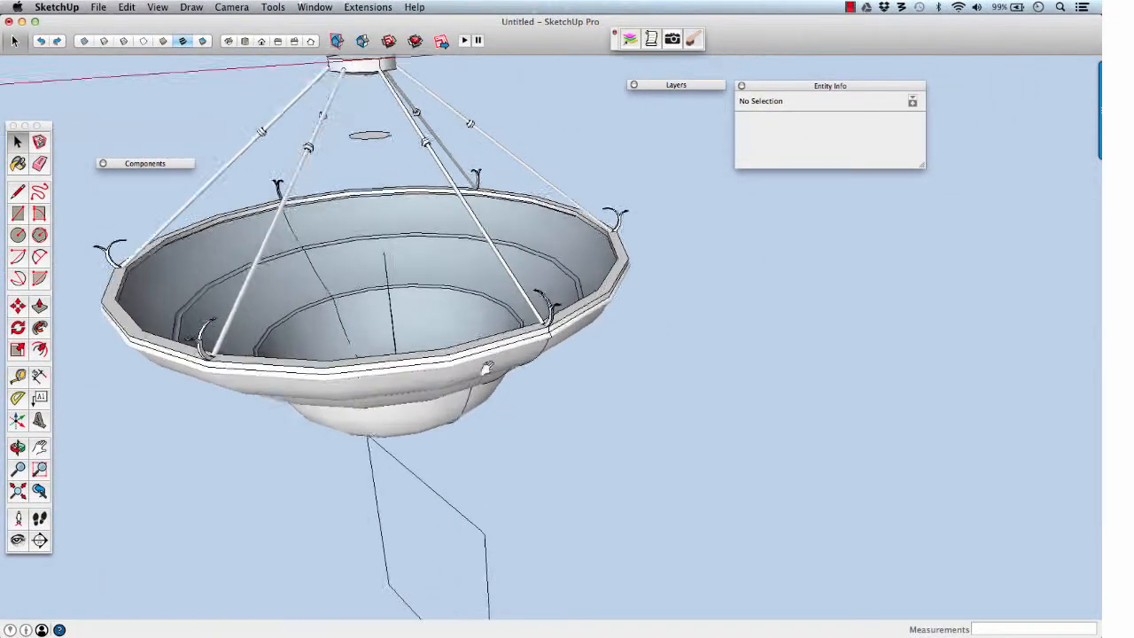
Select all the geometry of the new lamp, leaving out the small octagonal disc beneath the canopy.
middle_drag(464, 320, 542, 318)
scroll(541, 317, down, 4)
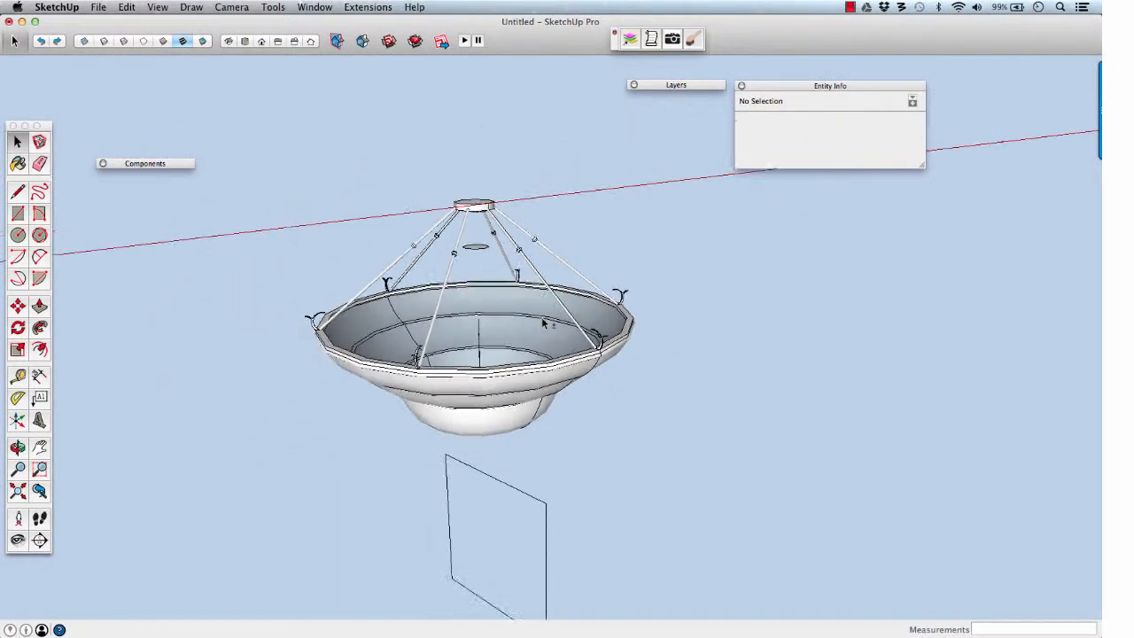
drag(300, 456, 668, 174)
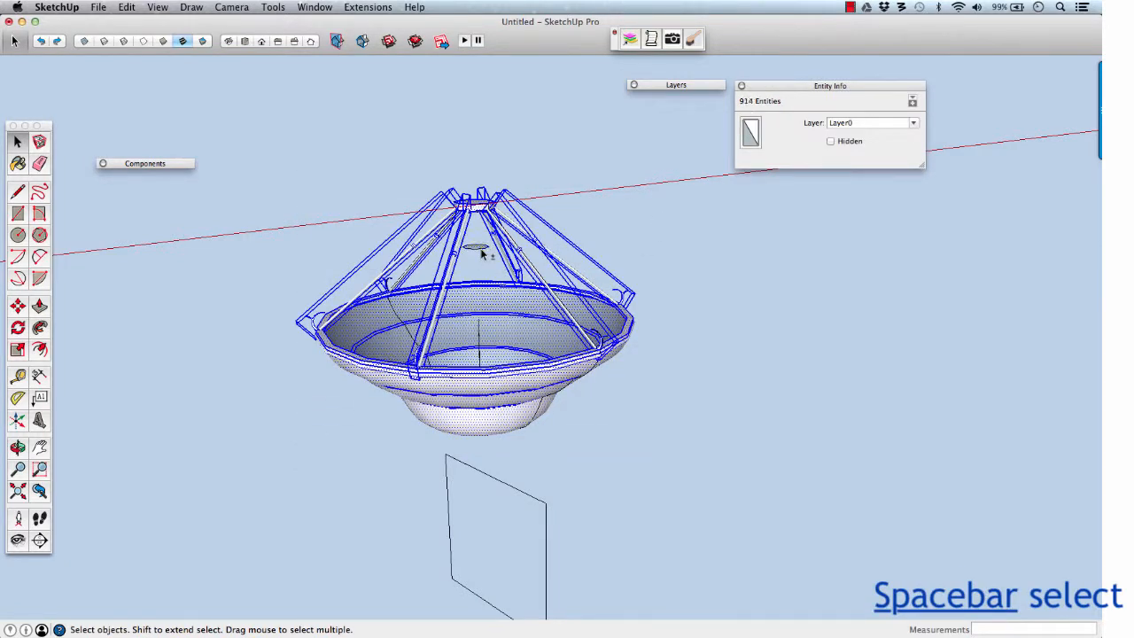
scroll(481, 254, up, 5)
scroll(482, 251, down, 6)
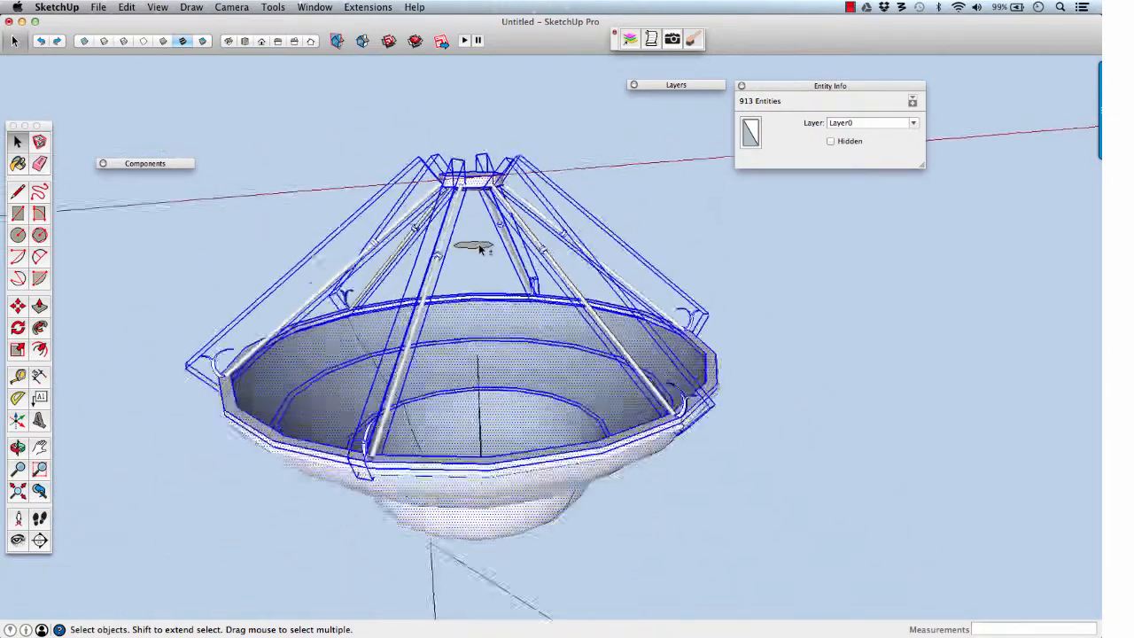
mouse_move(500, 464)
middle_down()
mouse_move(508, 370)
mouse_move(515, 490)
middle_up()
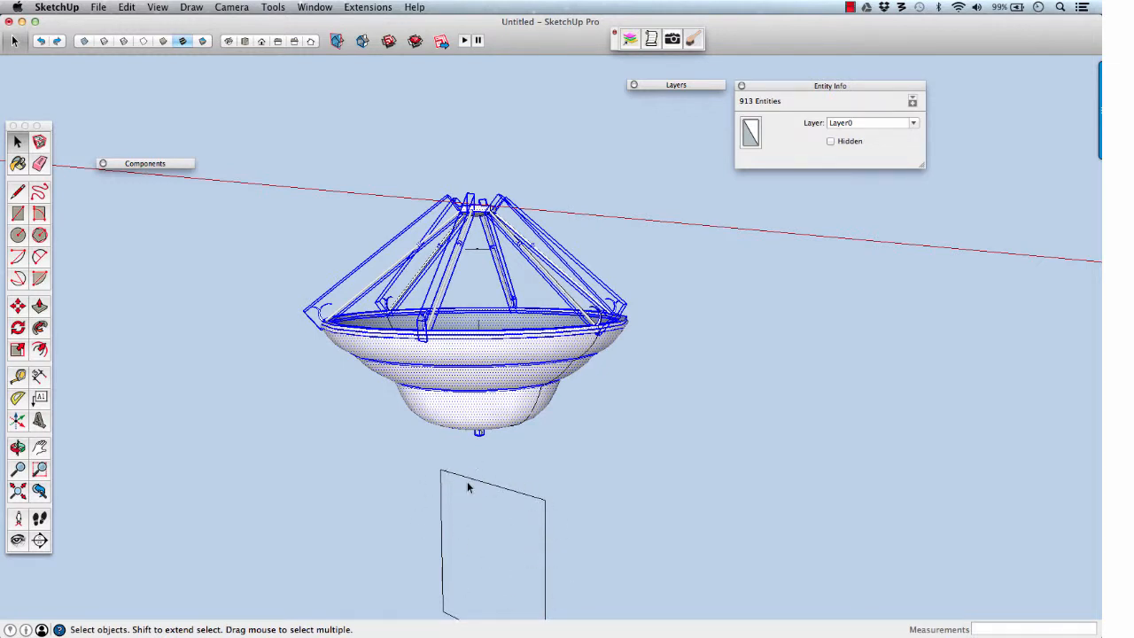
mouse_move(469, 487)
middle_down()
mouse_move(502, 392)
mouse_move(492, 424)
mouse_move(496, 413)
middle_up()
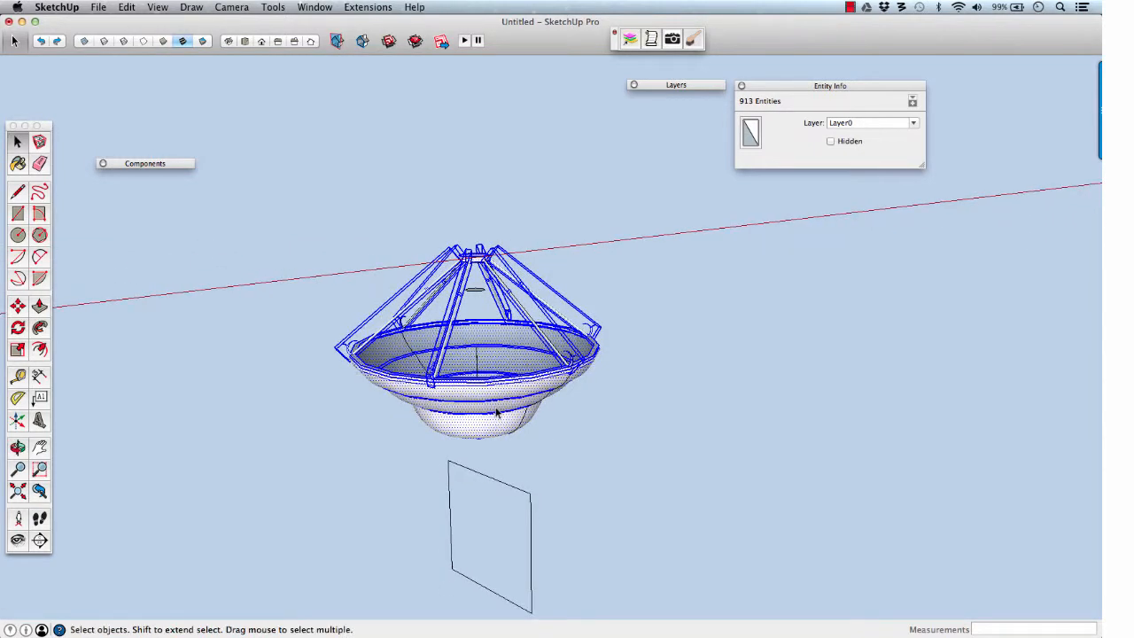
right_click(500, 393)
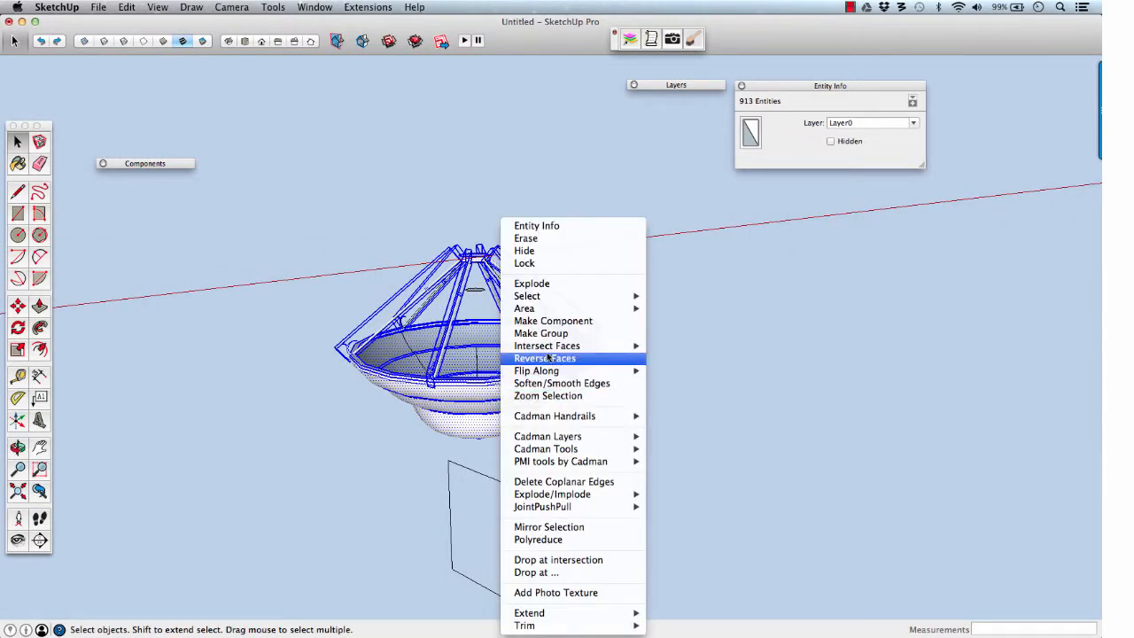
click(564, 321)
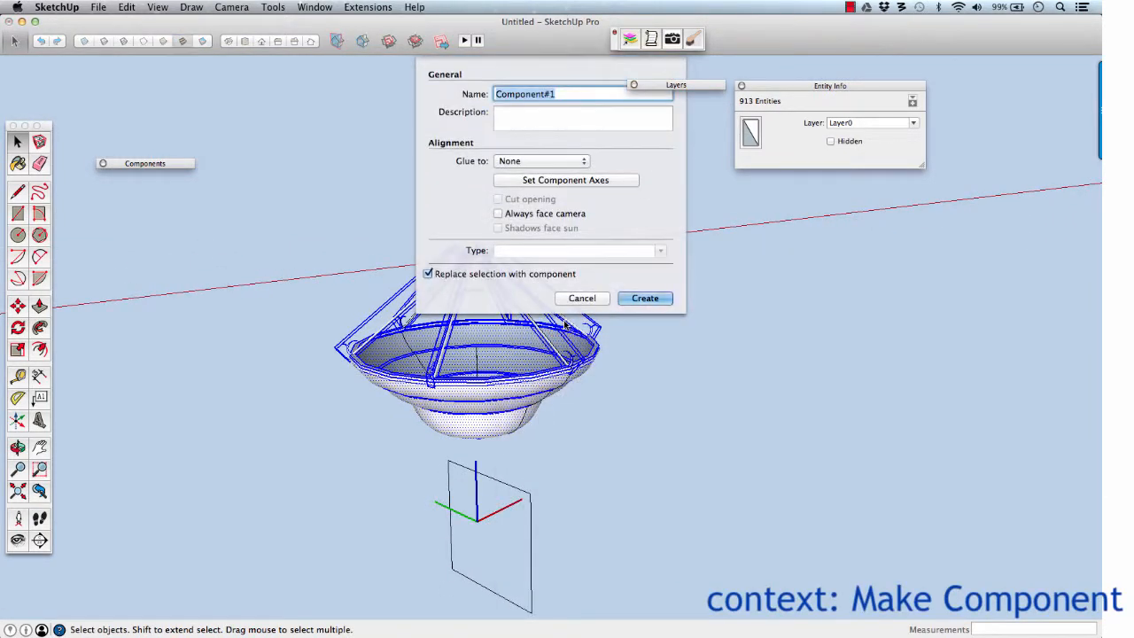
text(new lamp)
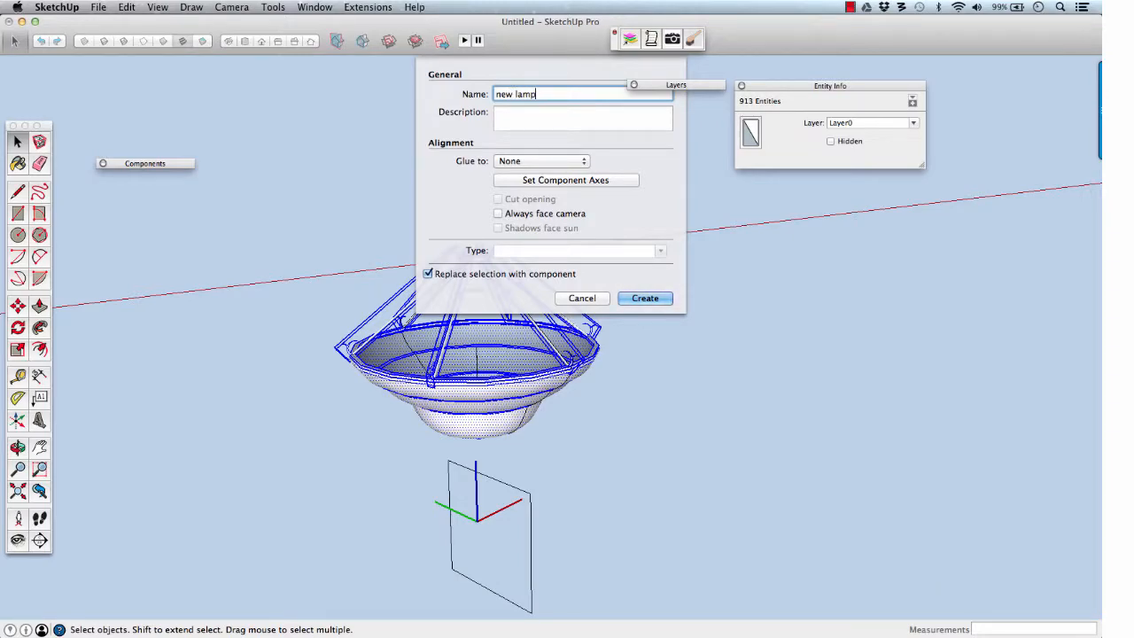
click(590, 180)
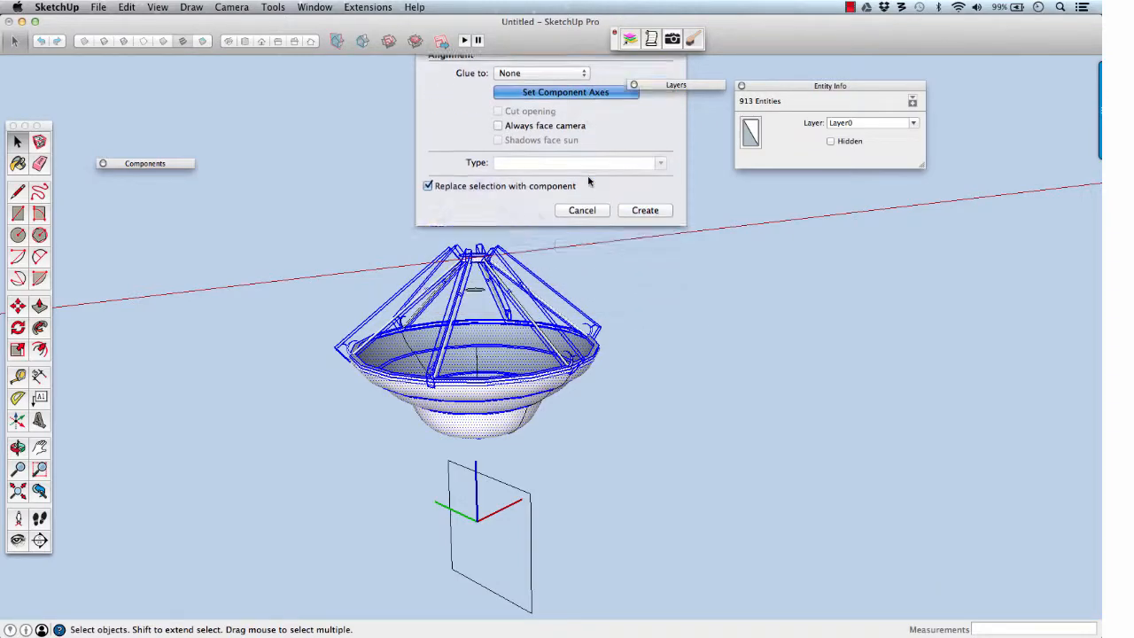
scroll(483, 243, up, 5)
middle_drag(487, 242, 458, 253)
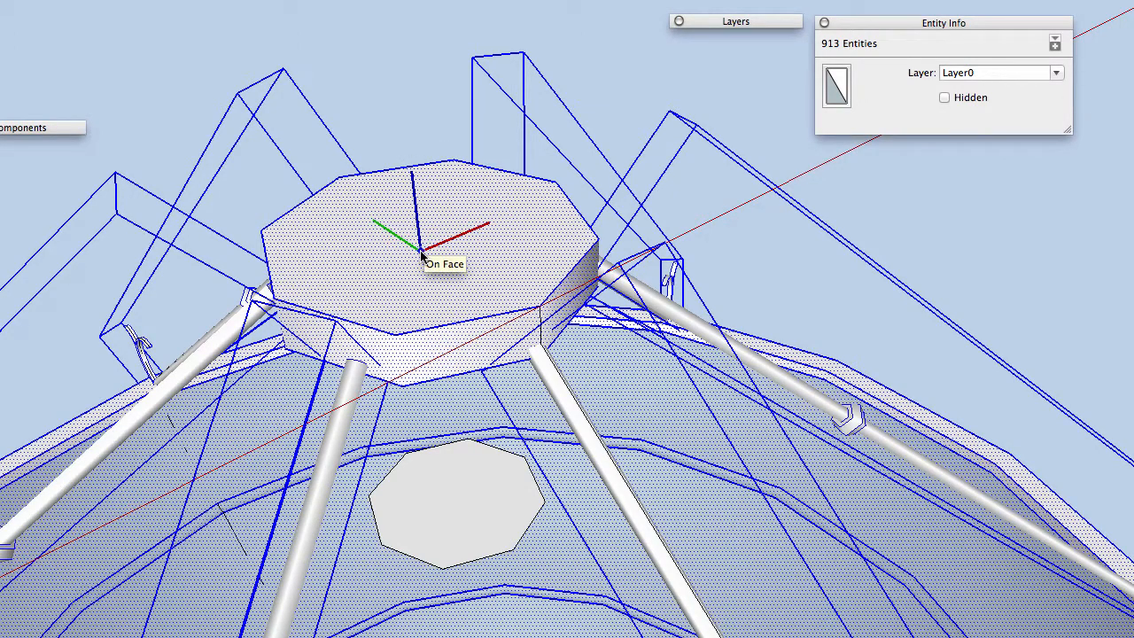
Draw a vertical line from the small disc up to the canopy's top, and make the selection a component named "new lamp" with its origin there.
key(l)
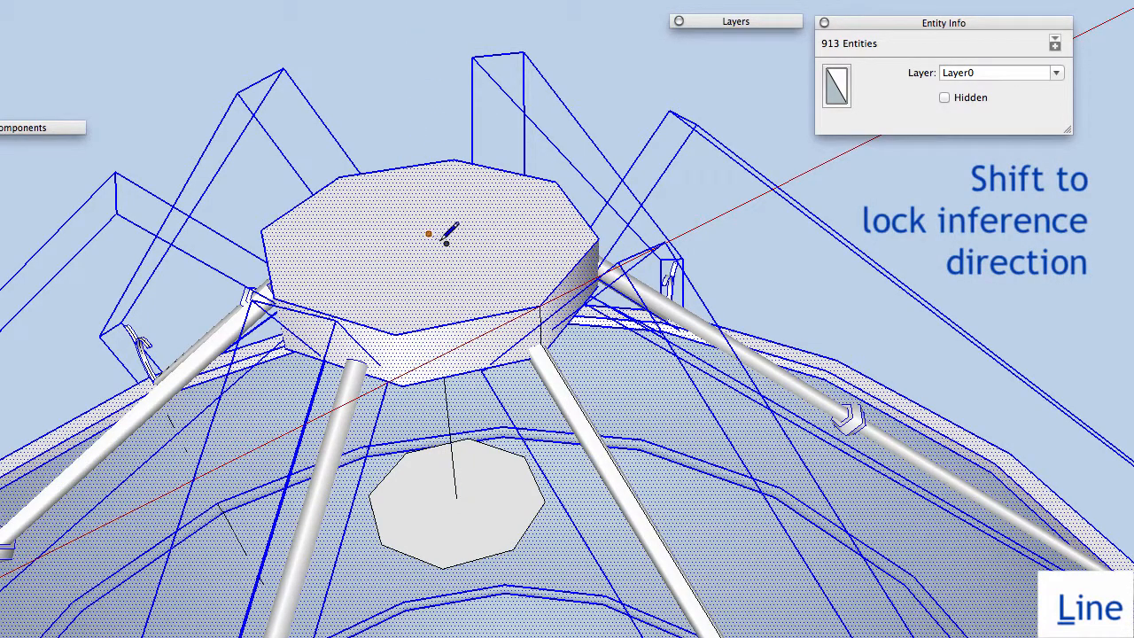
key(space)
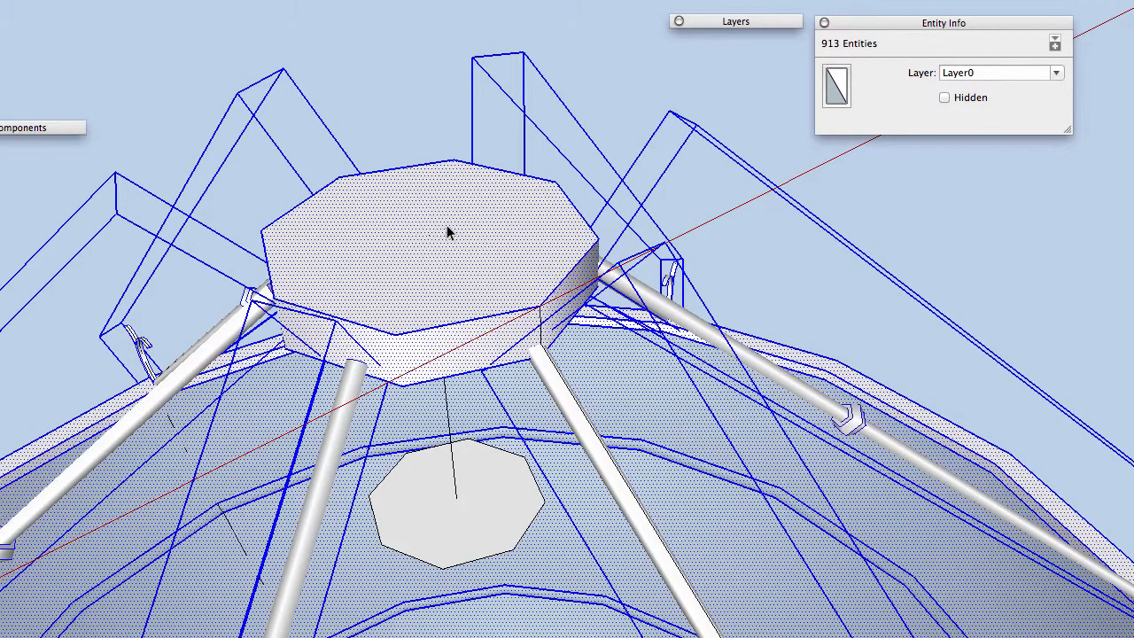
right_click(447, 227)
click(531, 343)
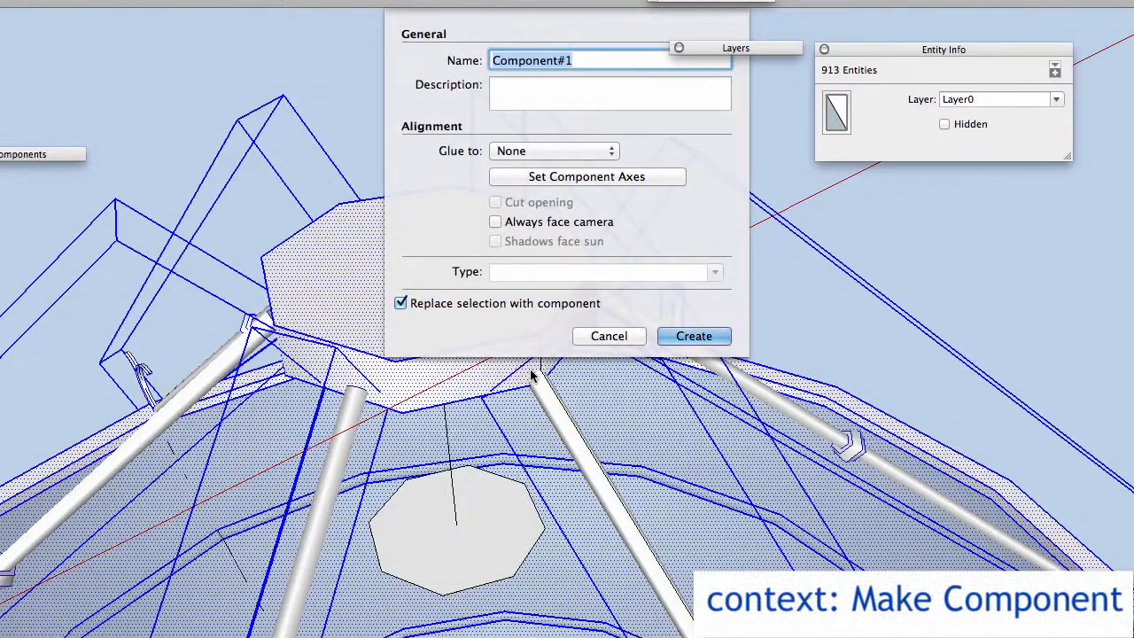
text(new lamp)
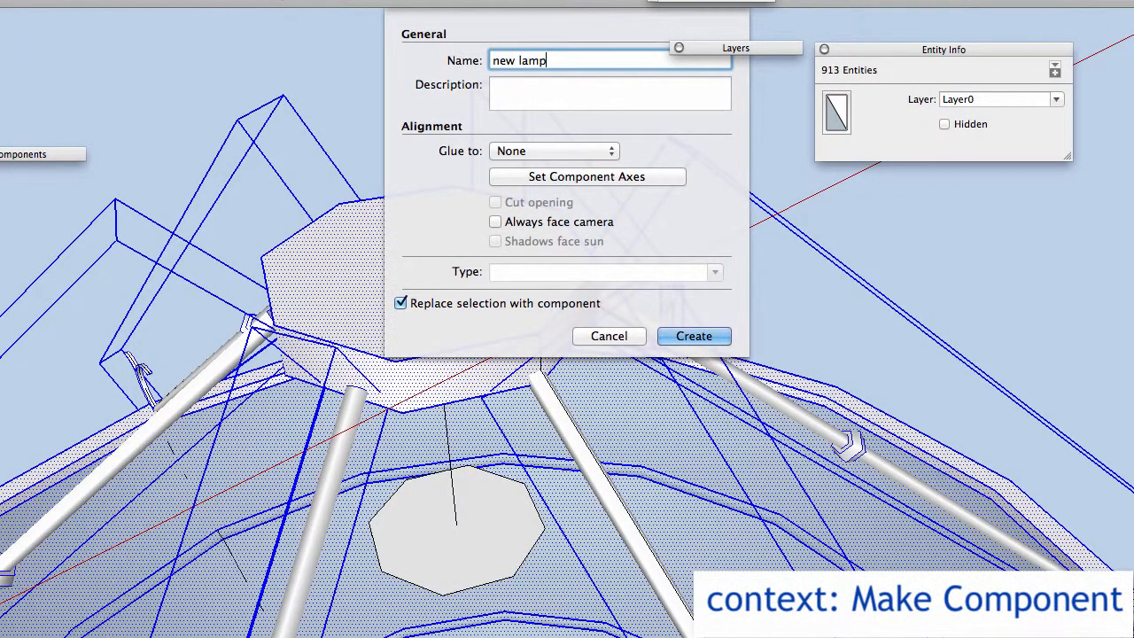
click(647, 178)
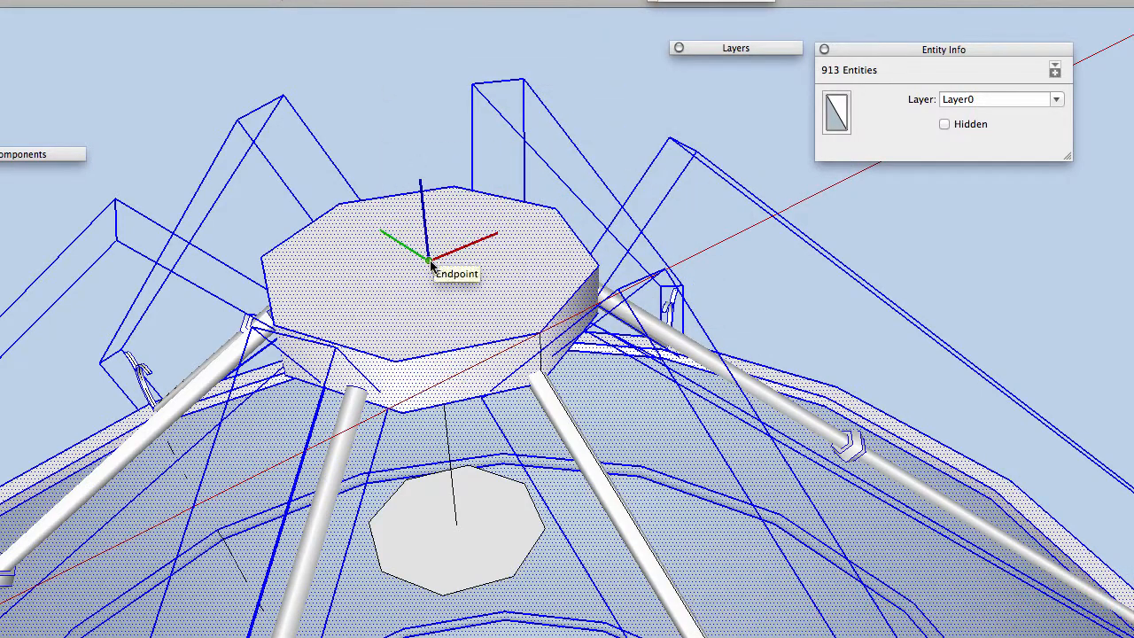
click(388, 233)
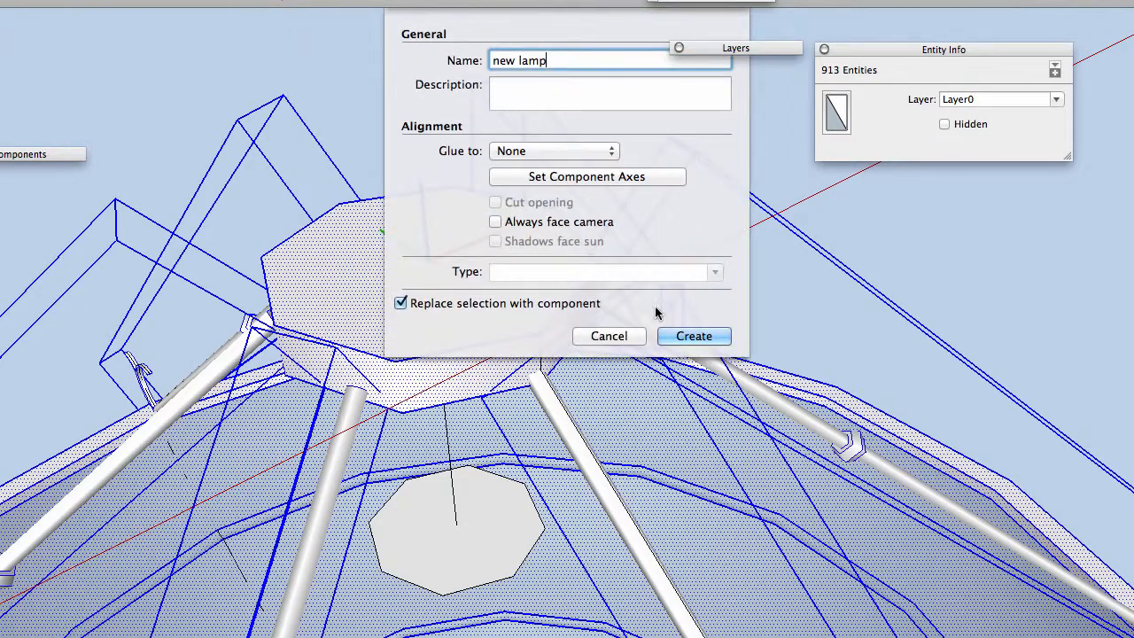
click(694, 335)
Move the new lamp component away from its profile sketches, closer to the original lamp.
scroll(567, 344, down, 8)
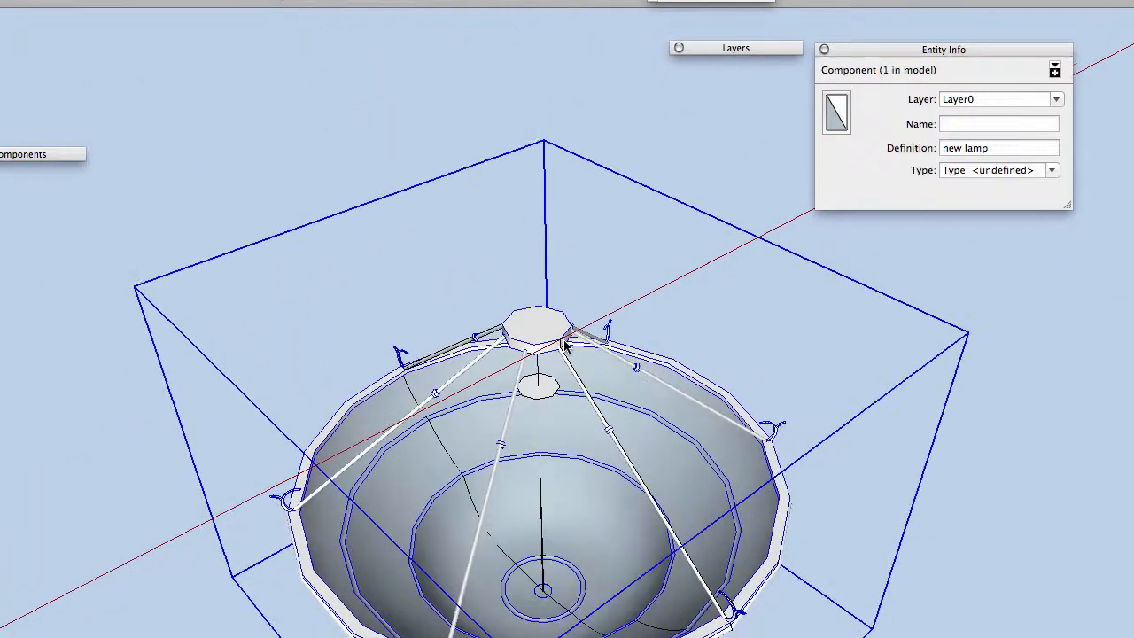
middle_drag(572, 363, 570, 255)
scroll(576, 469, down, 3)
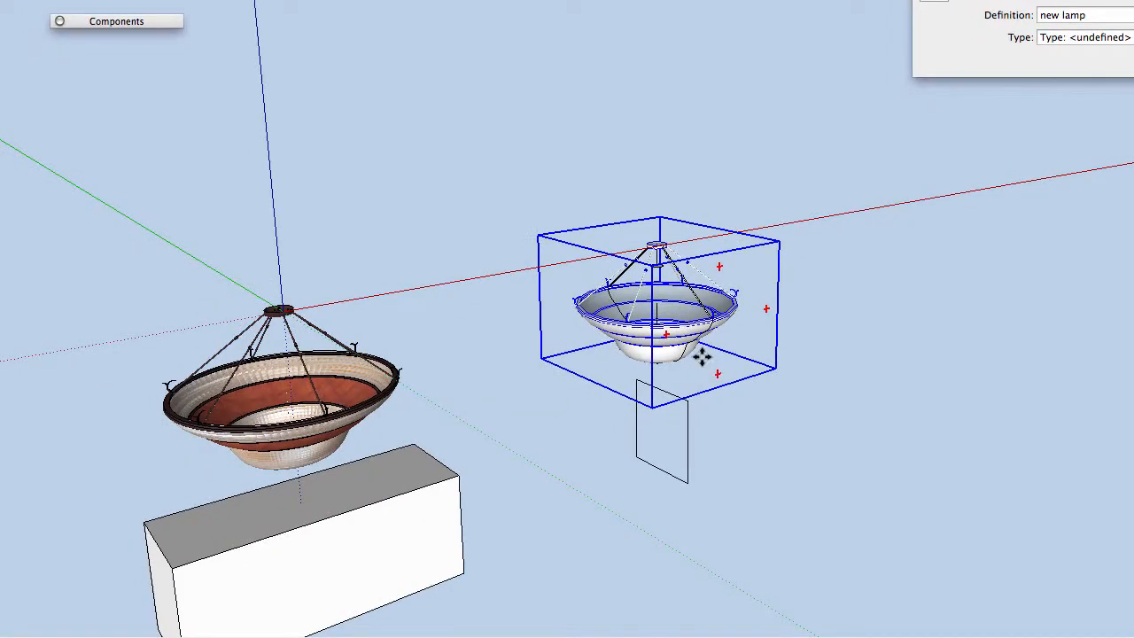
drag(701, 354, 434, 429)
Check the face and edge counts of the original lamp component and of the new lamp component for comparison.
middle_drag(502, 358, 512, 283)
scroll(512, 365, up, 3)
middle_drag(512, 366, 873, 279)
middle_drag(727, 301, 701, 390)
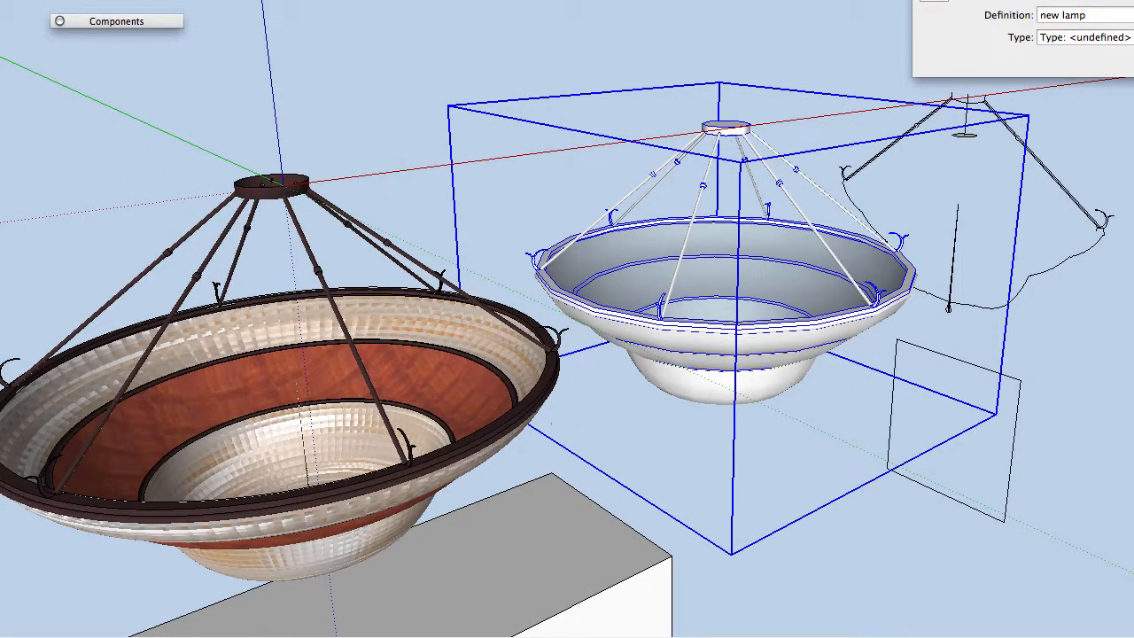
click(521, 410)
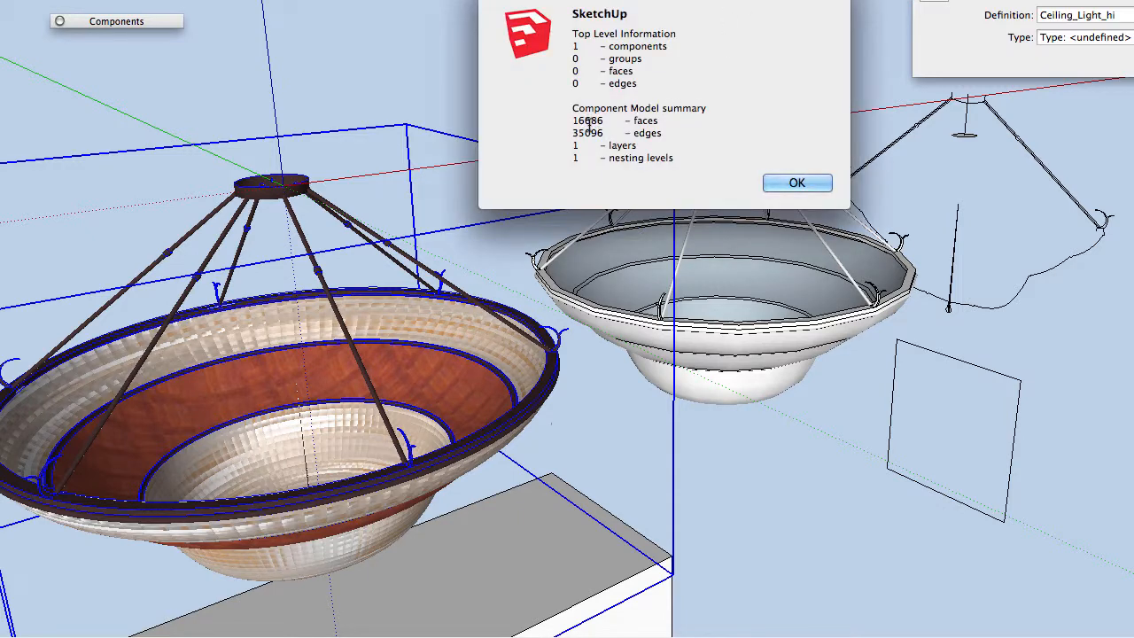
click(796, 182)
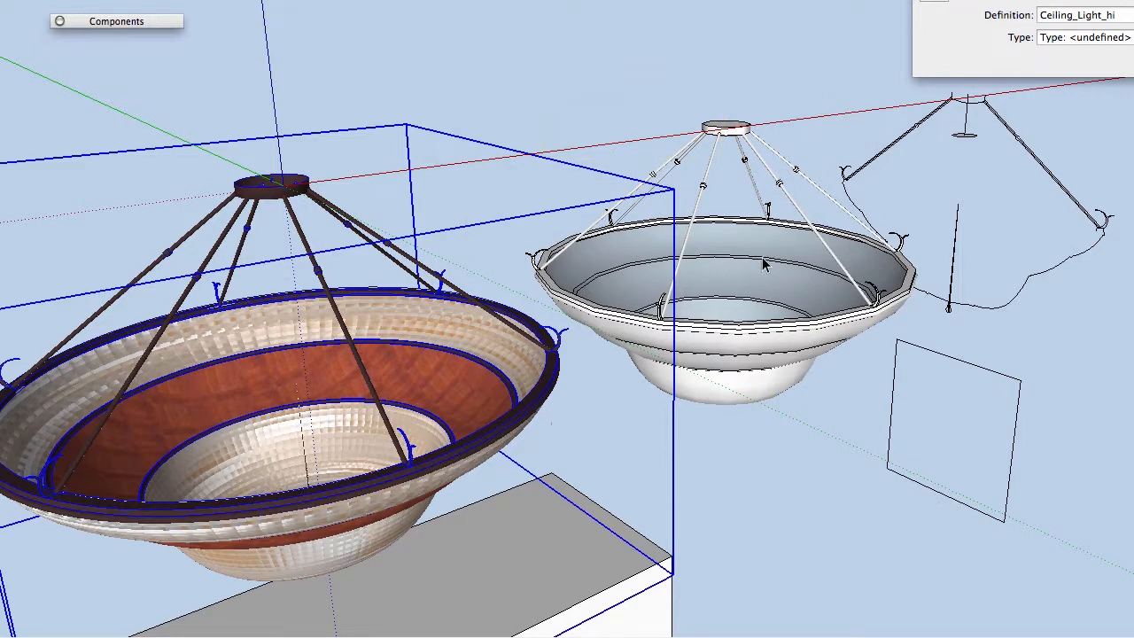
click(766, 266)
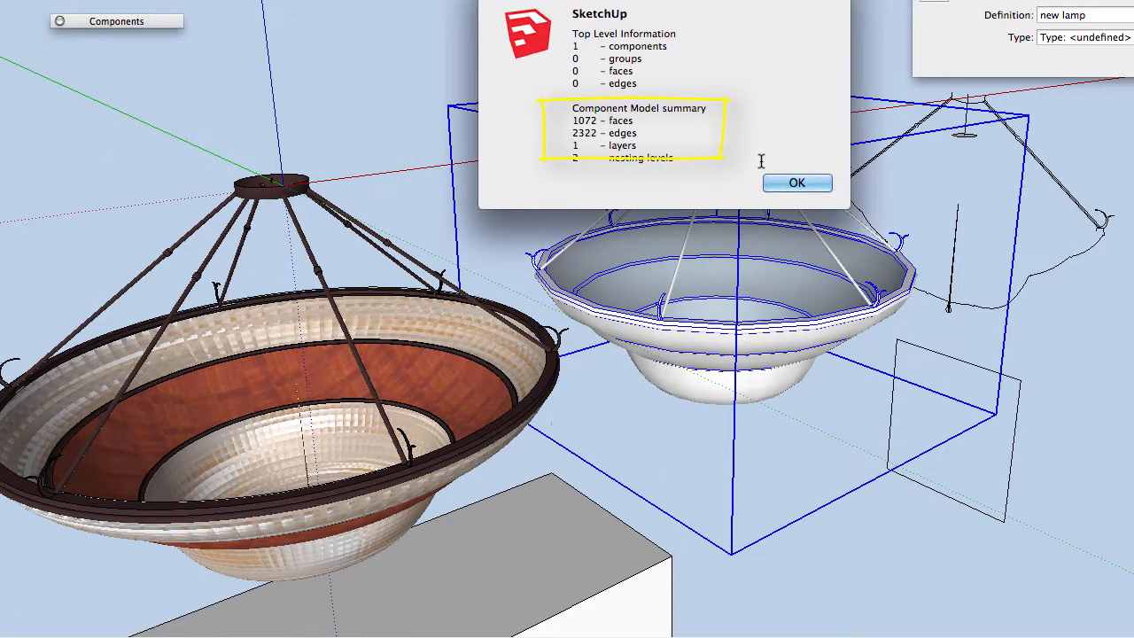
click(809, 186)
Deselect the new lamp and sample the dark brown material from the original lamp's rim.
middle_drag(800, 409, 749, 248)
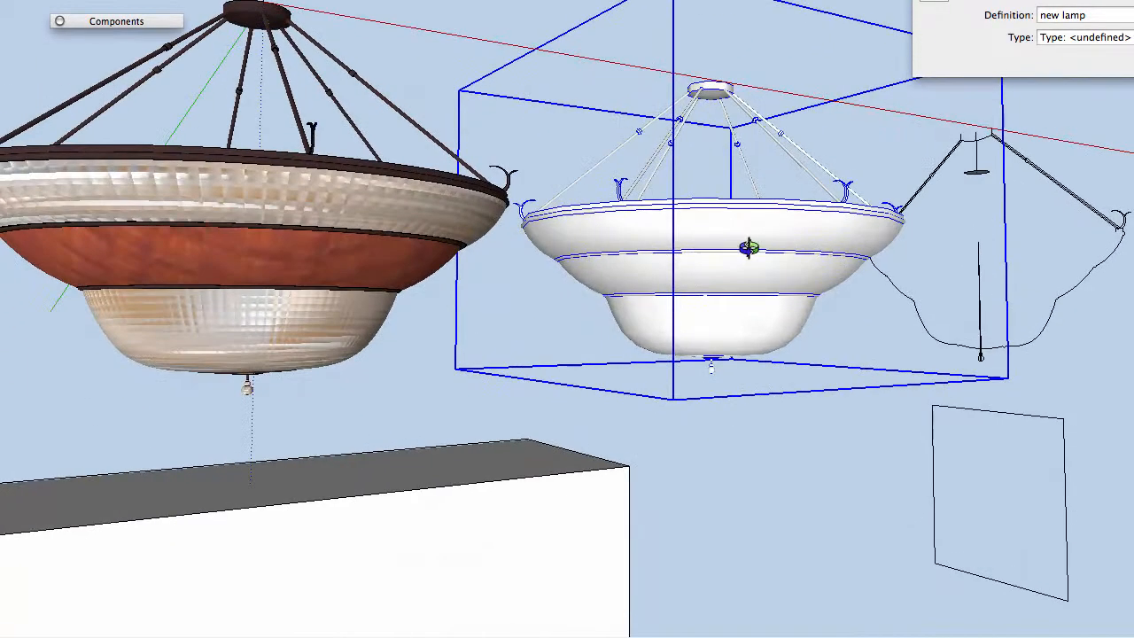
key(alt+h)
middle_drag(730, 319, 786, 495)
scroll(702, 287, down, 5)
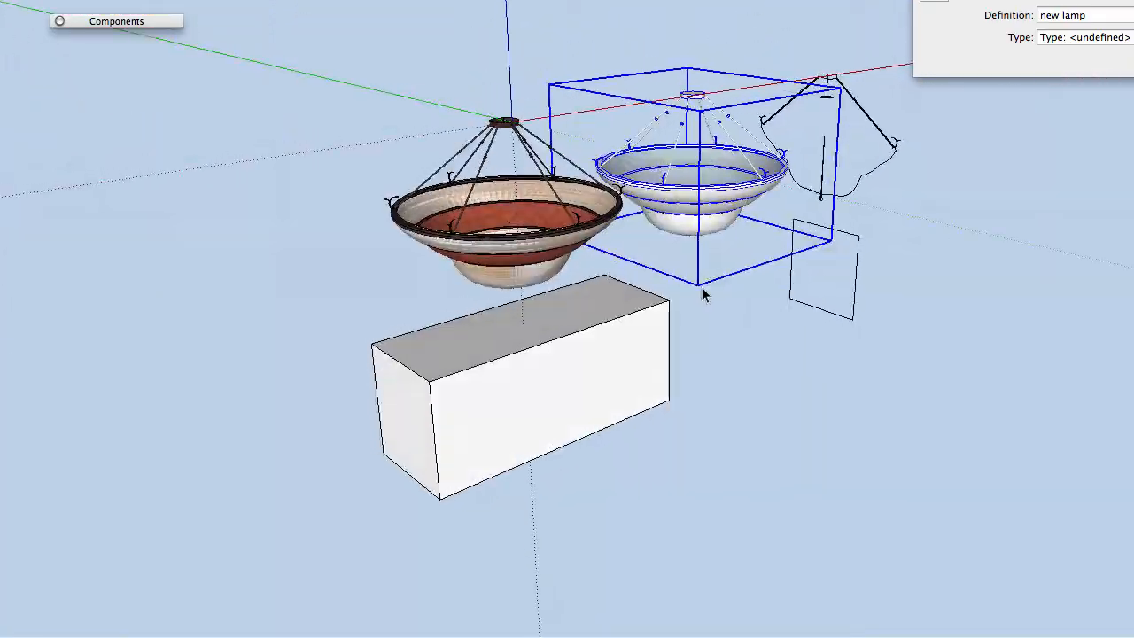
click(705, 286)
scroll(718, 278, up, 4)
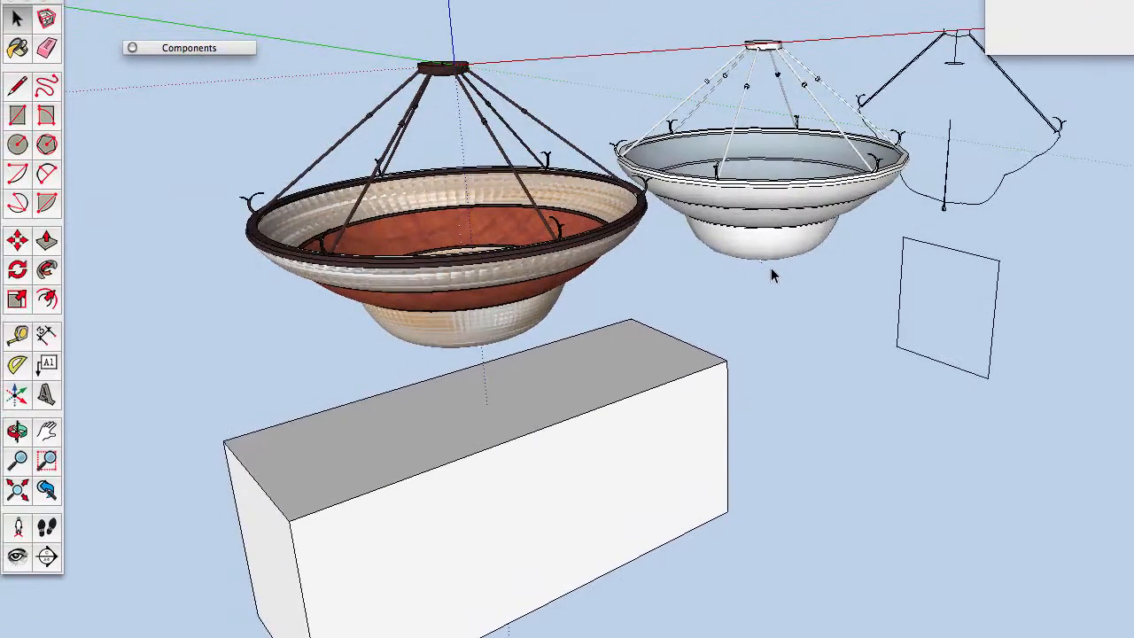
scroll(760, 262, up, 2)
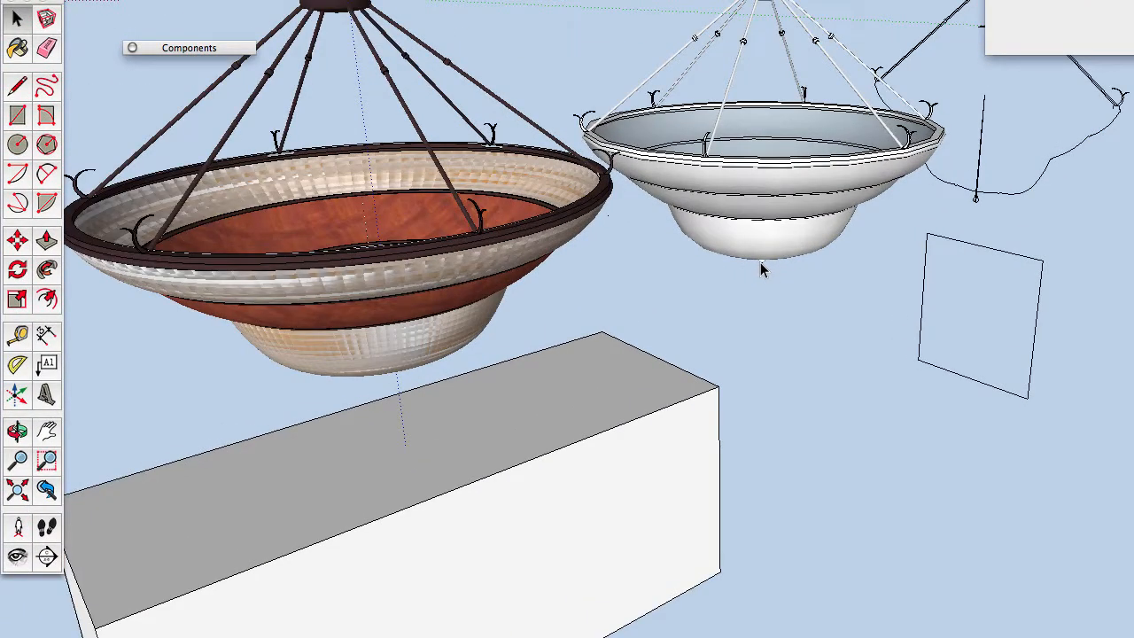
click(18, 49)
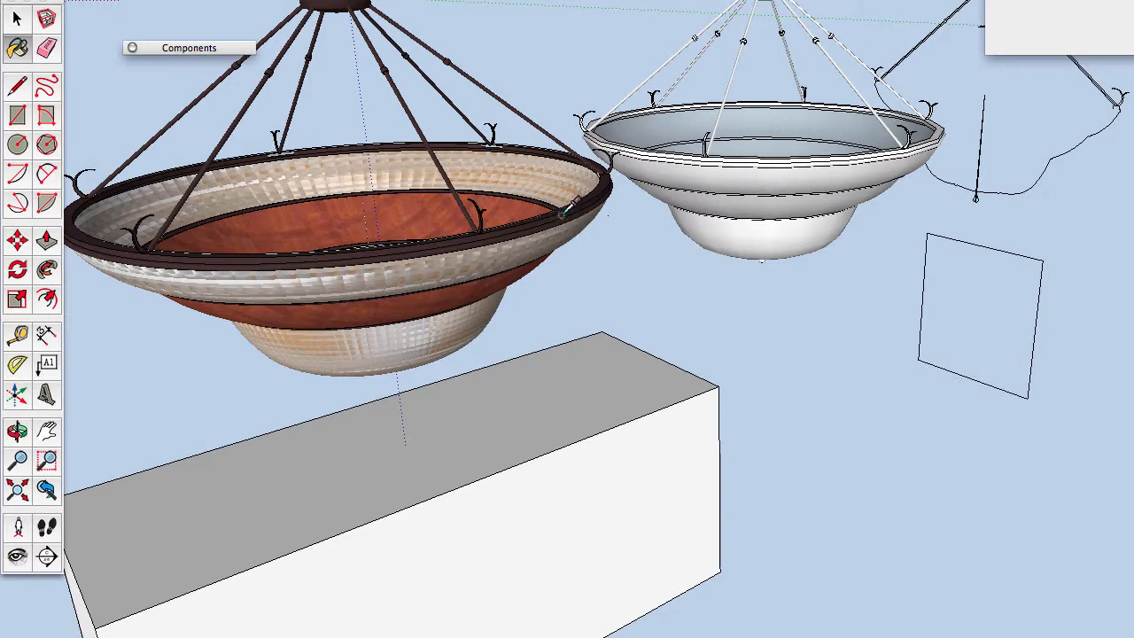
scroll(604, 206, up, 5)
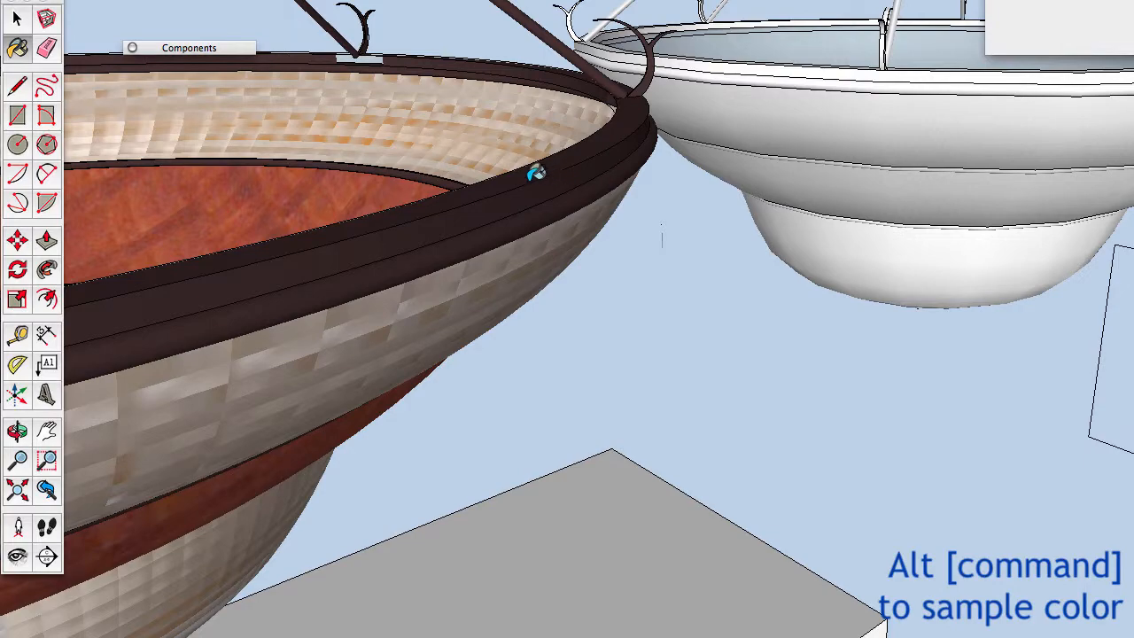
mouse_move(537, 174)
middle_down()
mouse_move(567, 198)
mouse_move(777, 134)
mouse_move(678, 251)
mouse_move(696, 226)
middle_up()
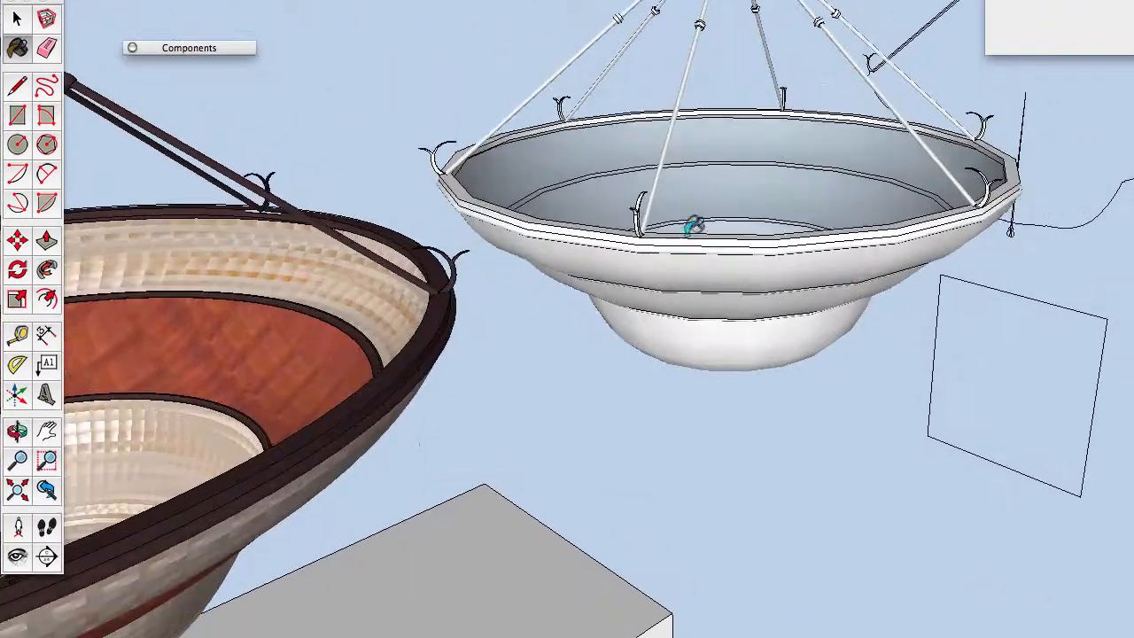
Open the new lamp component for editing and paint its canopy's side and three of its support rods dark brown.
scroll(685, 85, down, 3)
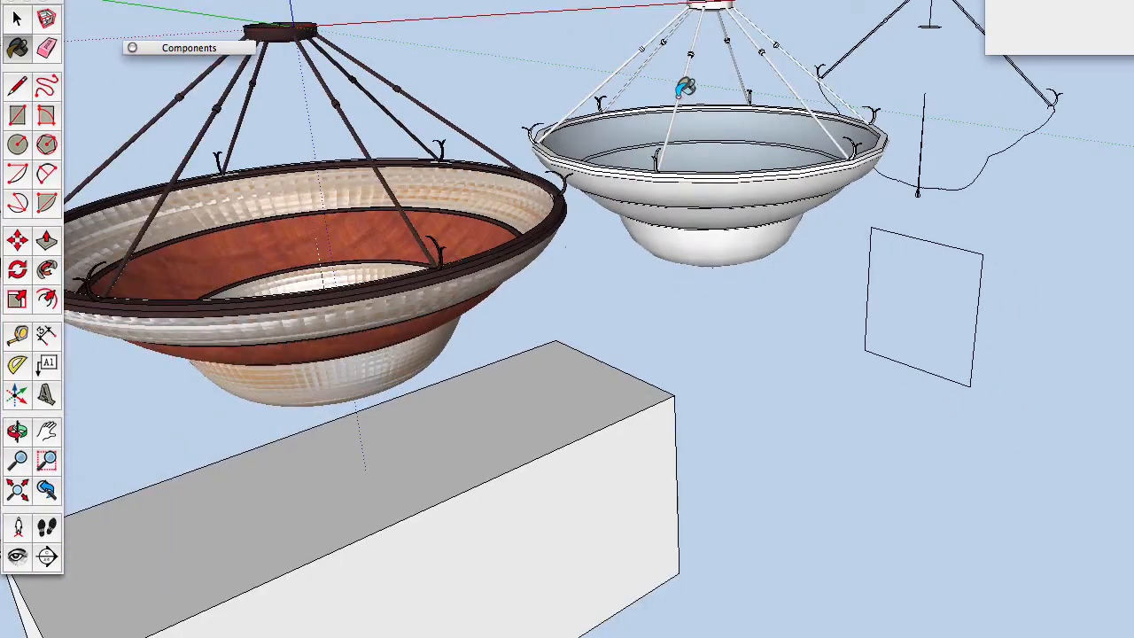
scroll(685, 85, up, 5)
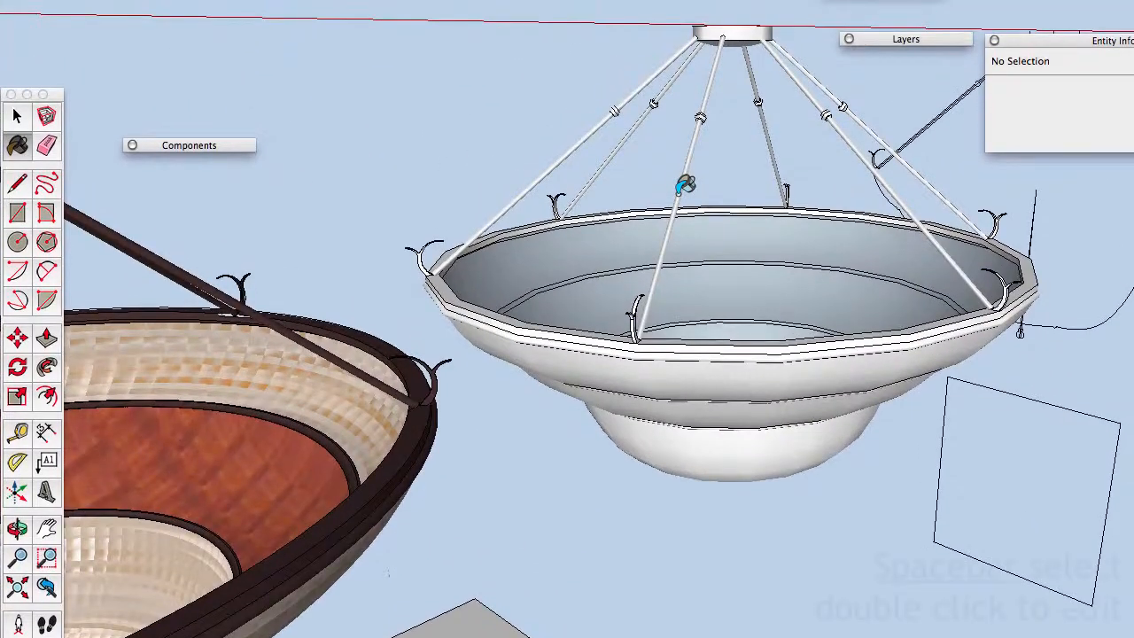
key(space)
double_click(681, 203)
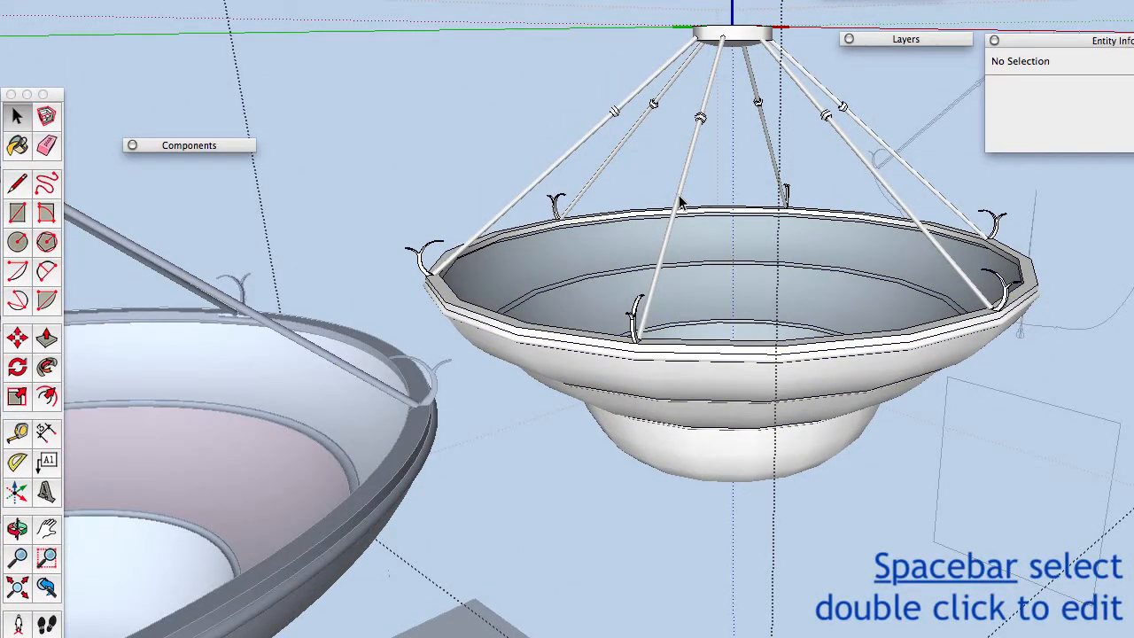
scroll(309, 168, down, 1)
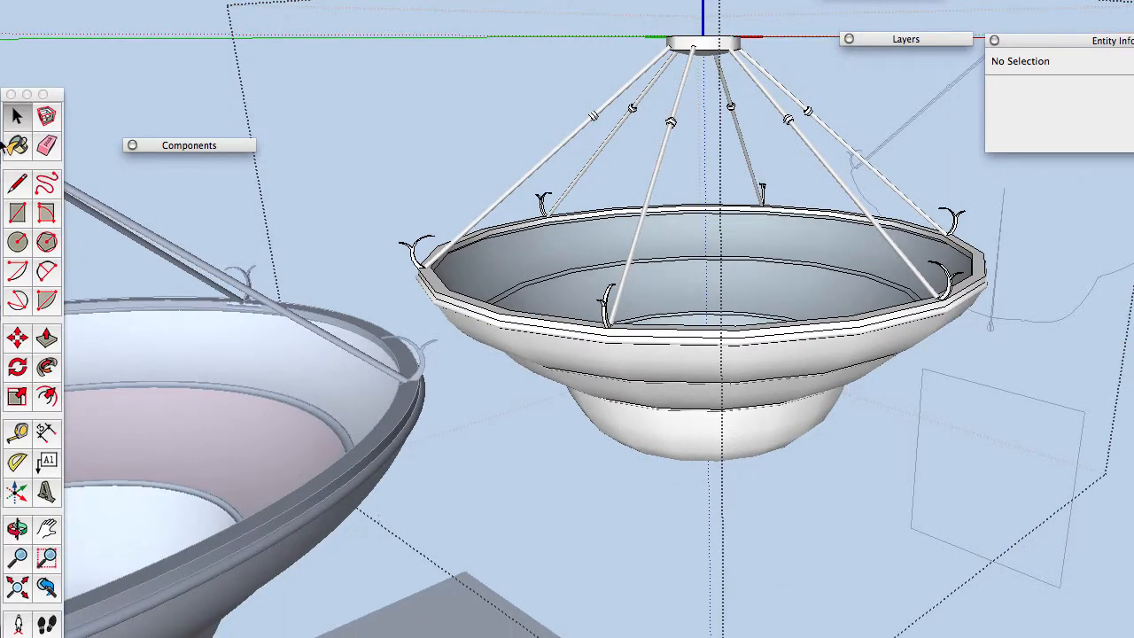
click(17, 145)
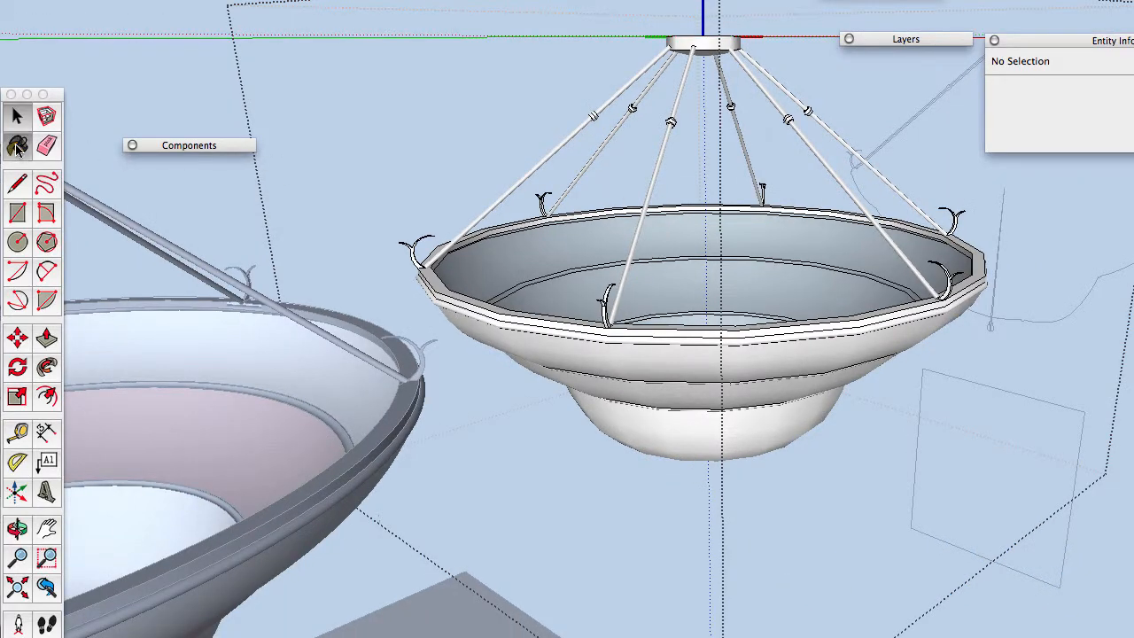
click(713, 40)
click(694, 60)
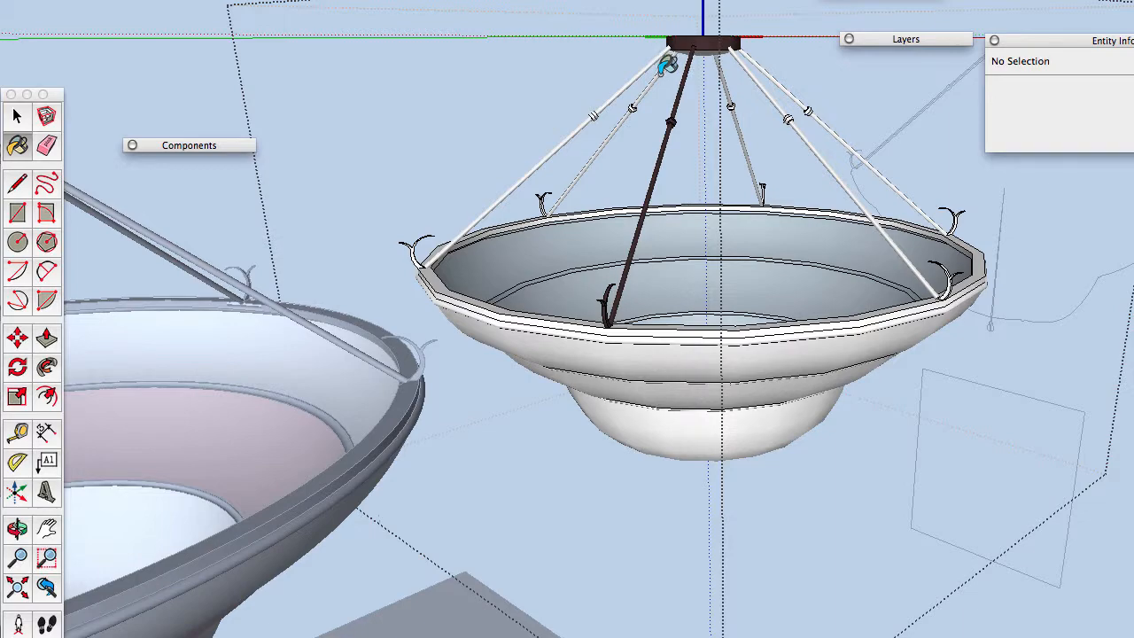
click(664, 67)
click(661, 53)
Paint the canopy's underside dark brown and group all of the canopy's geometry.
scroll(723, 41, up, 5)
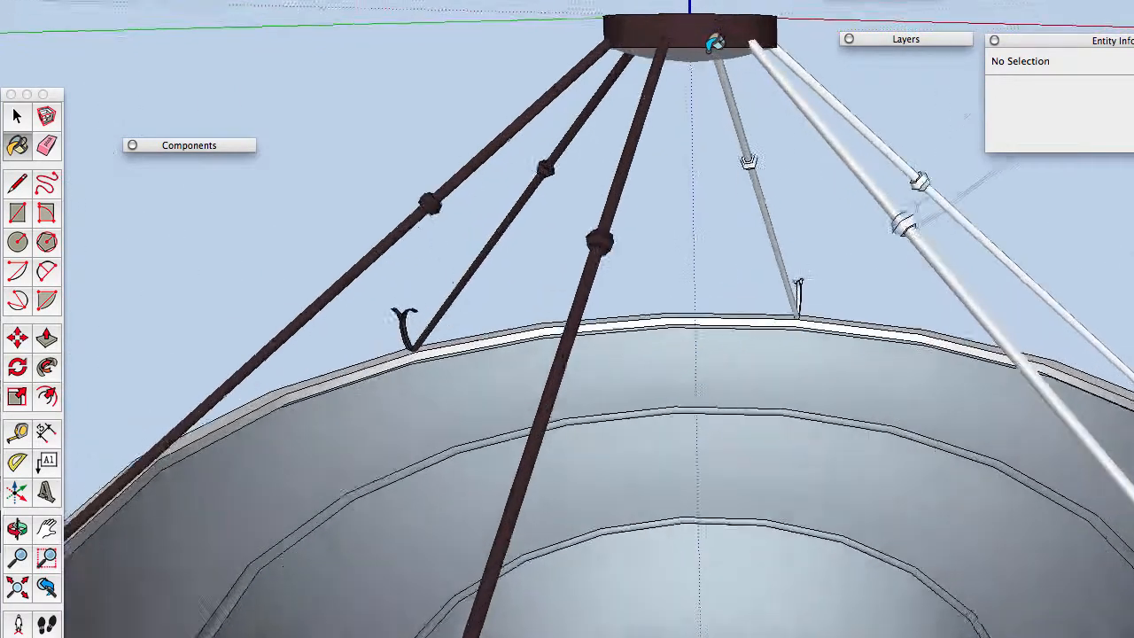
scroll(716, 44, down, 3)
scroll(714, 45, up, 4)
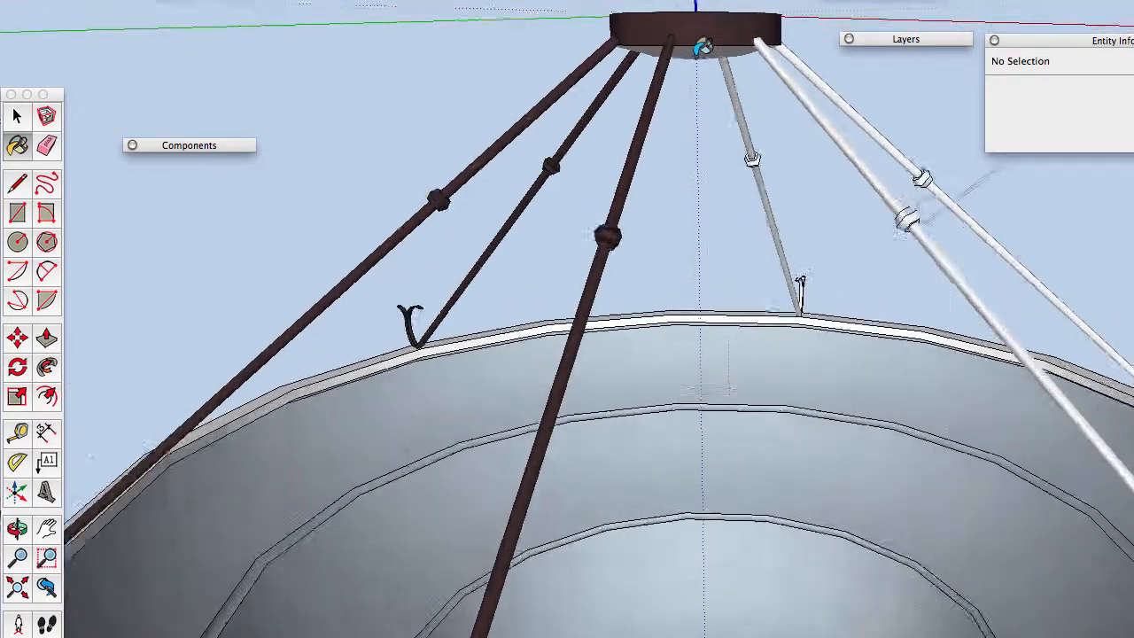
key(space)
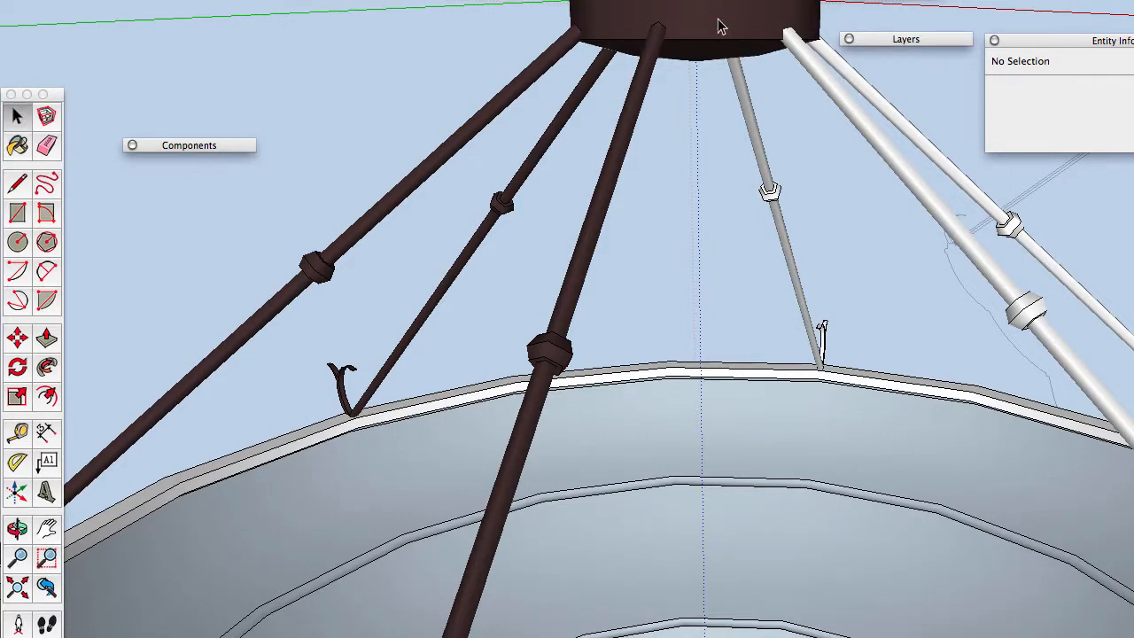
triple_click(719, 26)
scroll(719, 31, down, 2)
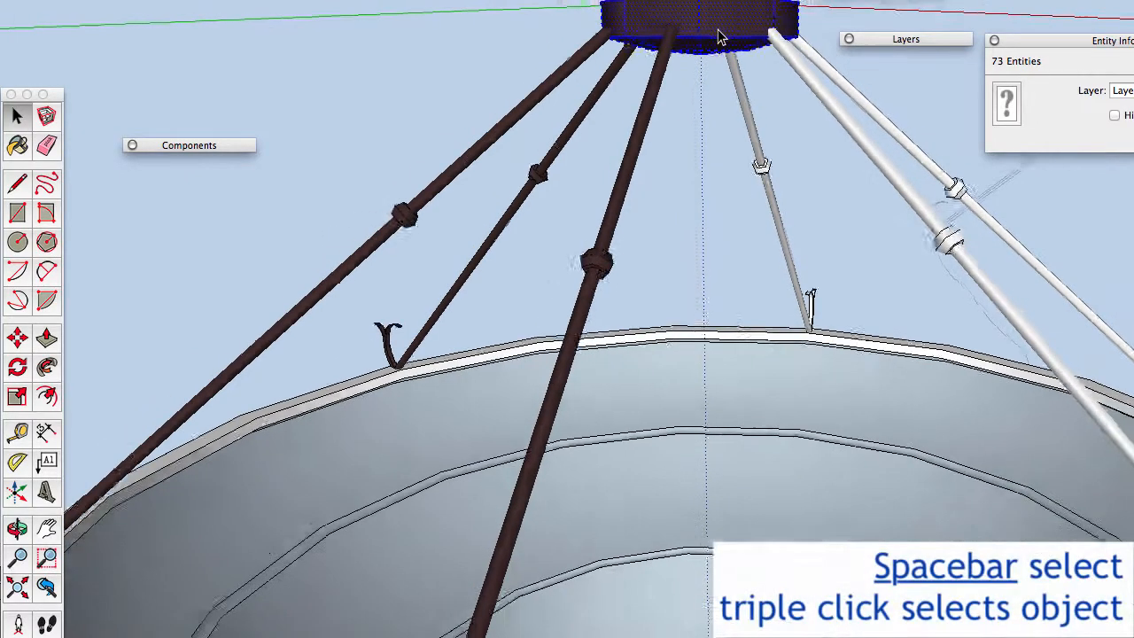
key(super+g)
Paint the three remaining white support rods of the new lamp dark brown.
shift+middle_drag(684, 77, 676, 116)
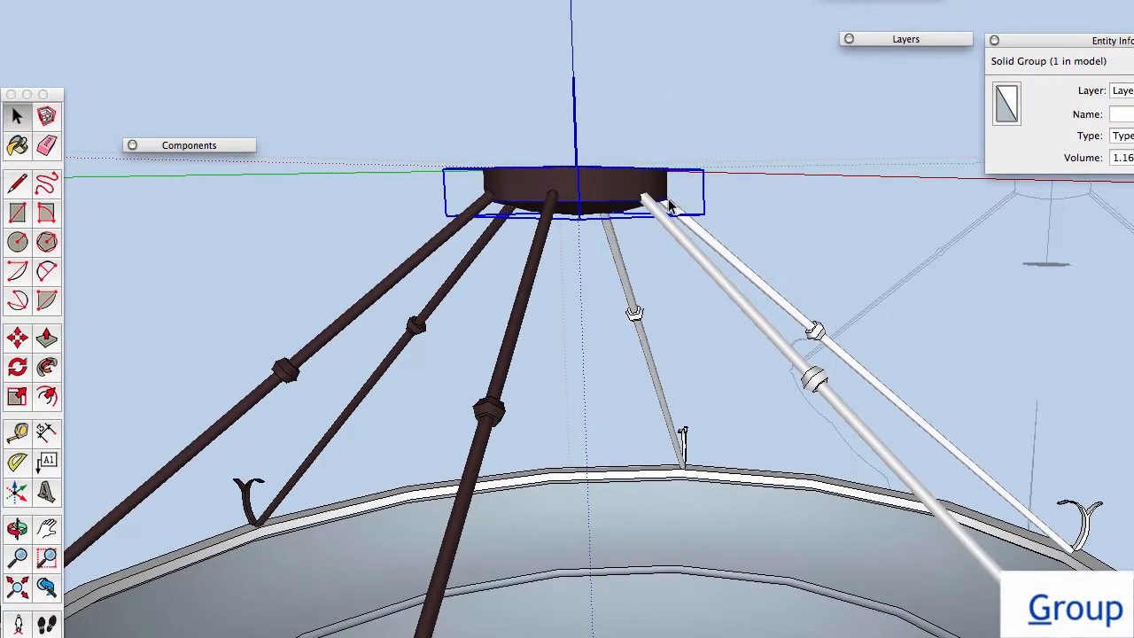
key(b)
click(696, 242)
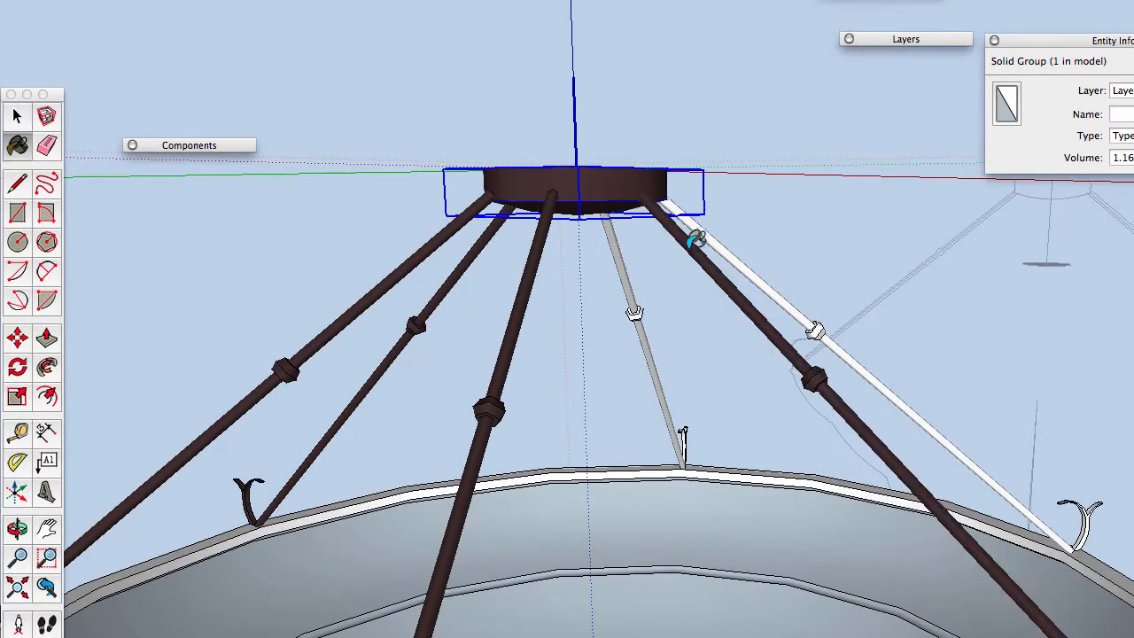
click(624, 278)
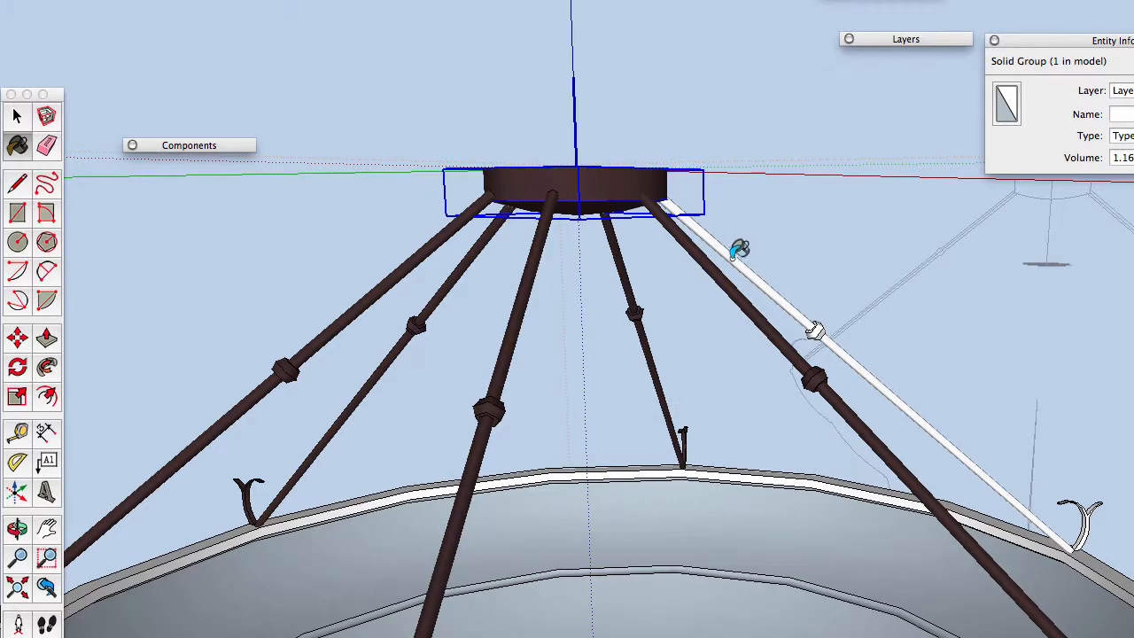
click(737, 253)
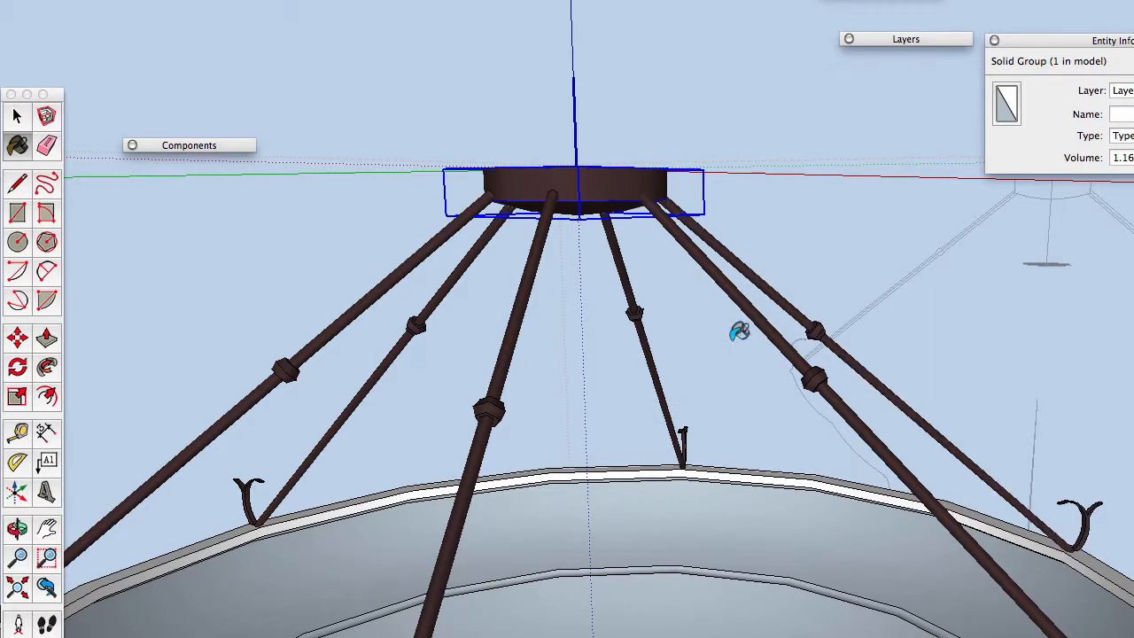
Paint the inner, top and outer faces of the new lamp's upper rim dark brown.
scroll(763, 467, up, 5)
click(764, 467)
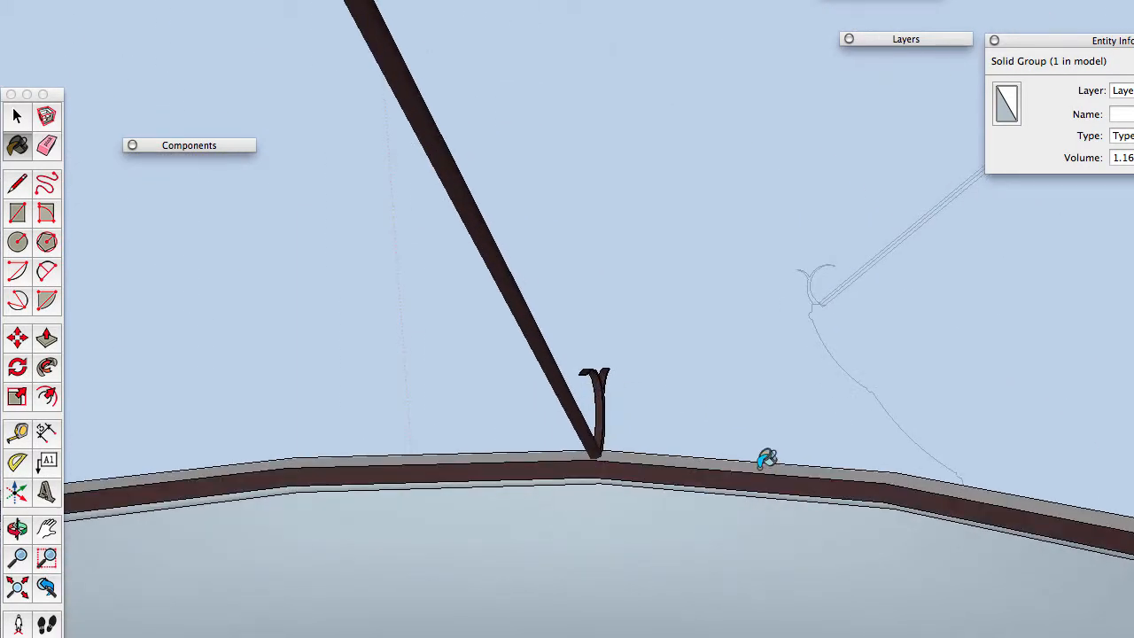
click(790, 469)
mouse_move(791, 469)
middle_down()
mouse_move(432, 413)
mouse_move(400, 398)
mouse_move(519, 367)
middle_up()
click(526, 403)
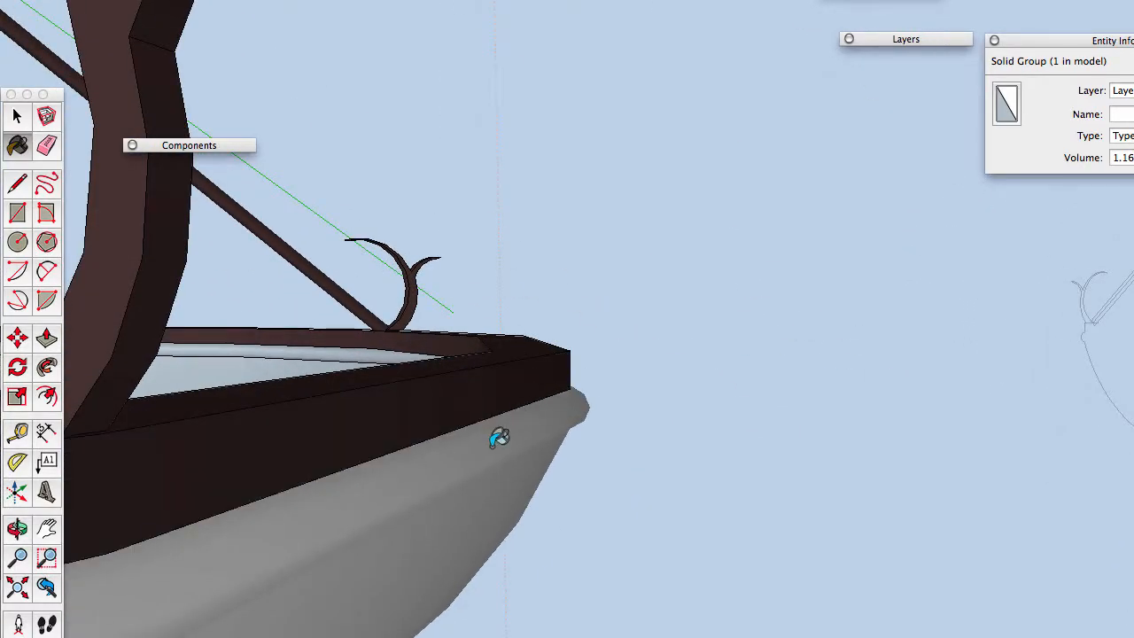
click(499, 437)
Paint the two narrow trim bands around the outside of the new lamp's shade dark brown.
mouse_move(494, 437)
middle_down()
mouse_move(772, 366)
mouse_move(717, 373)
mouse_move(853, 481)
mouse_move(878, 469)
mouse_move(846, 414)
mouse_move(797, 381)
mouse_move(540, 335)
middle_up()
scroll(681, 378, down, 4)
scroll(682, 379, down, 5)
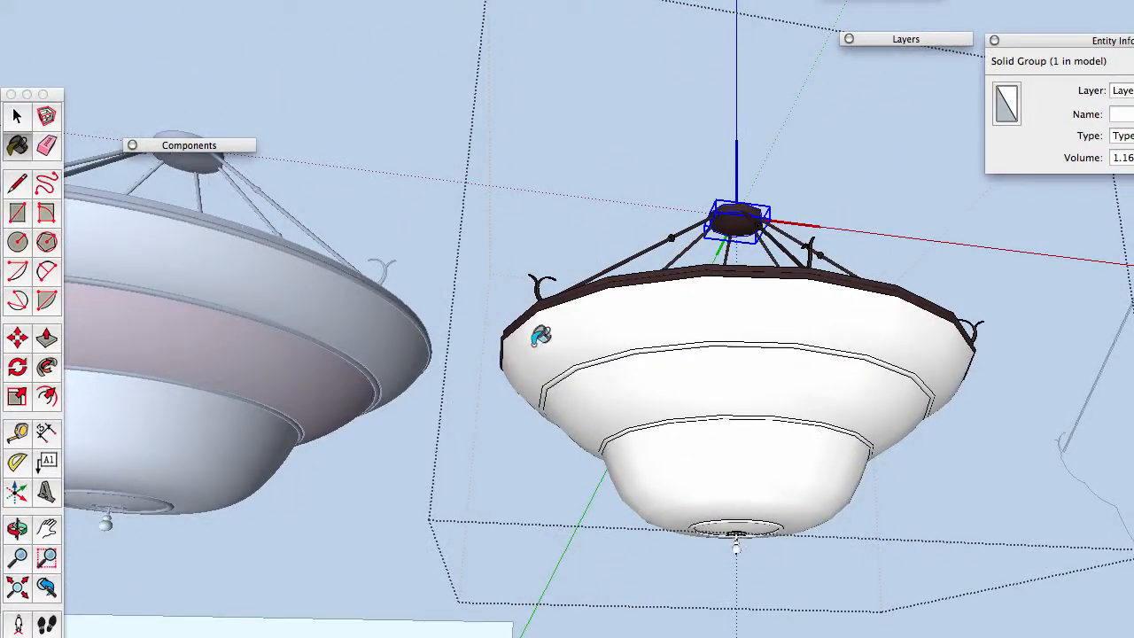
click(672, 344)
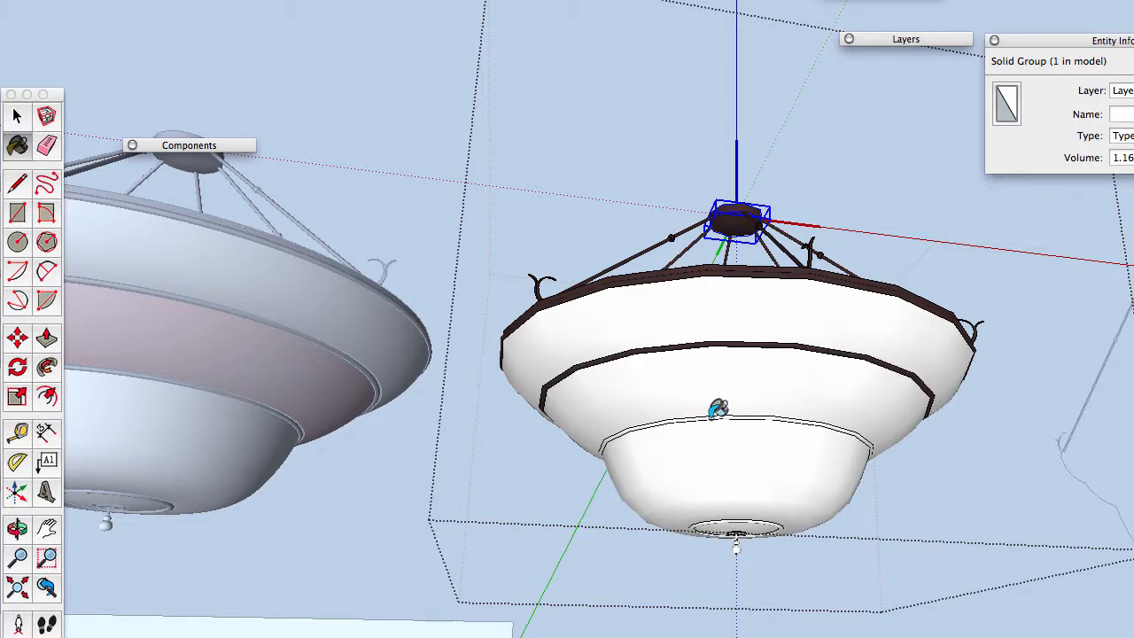
scroll(718, 409, up, 4)
click(718, 410)
scroll(718, 409, down, 6)
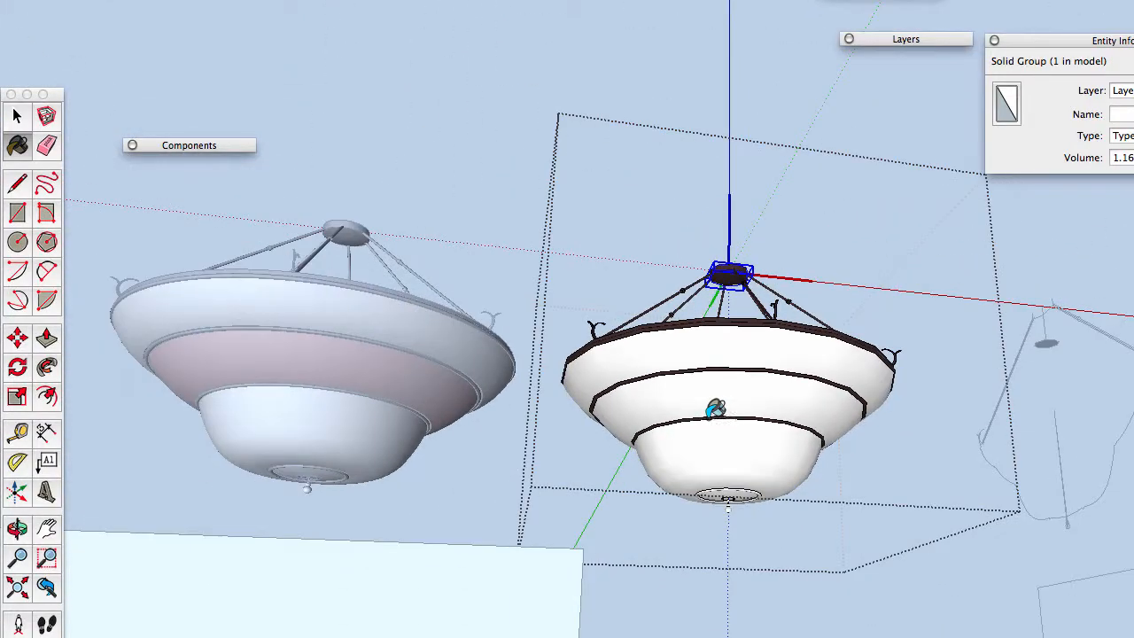
Paint the ring under the new lamp's bowl, the small center disc with its edge, and the hanging finial dark brown.
scroll(359, 477, up, 10)
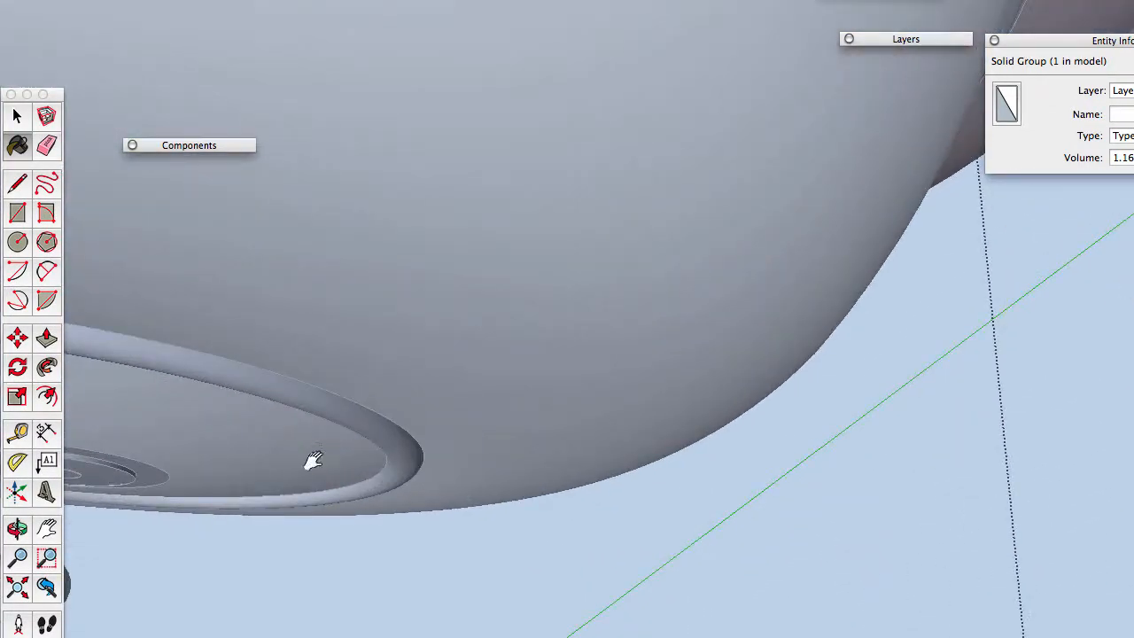
shift+middle_drag(315, 461, 608, 418)
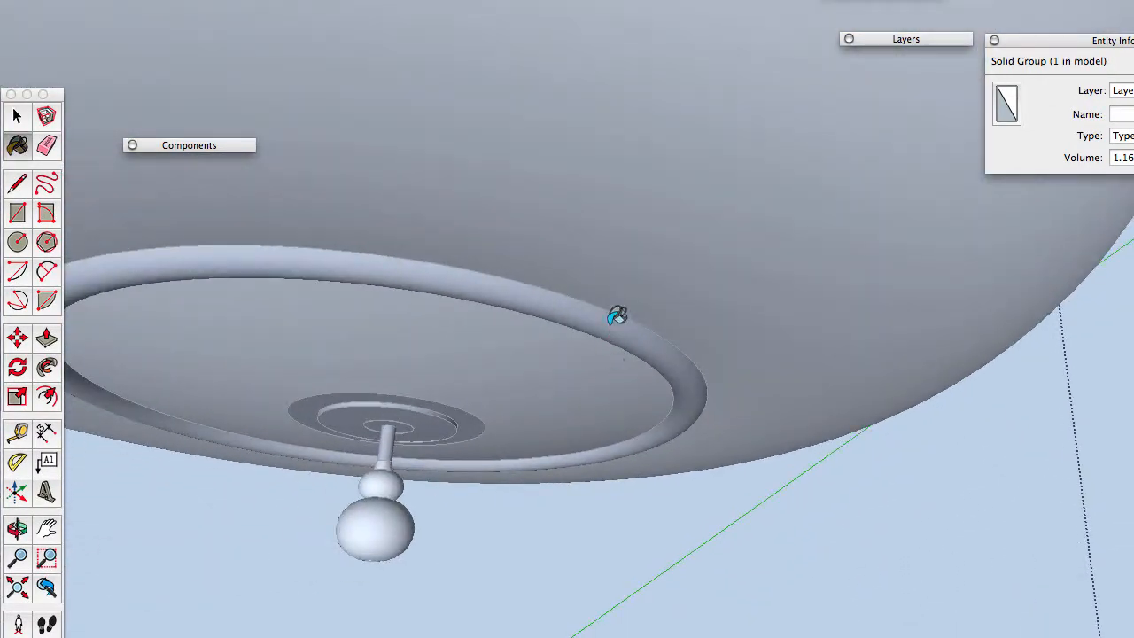
scroll(436, 429, down, 4)
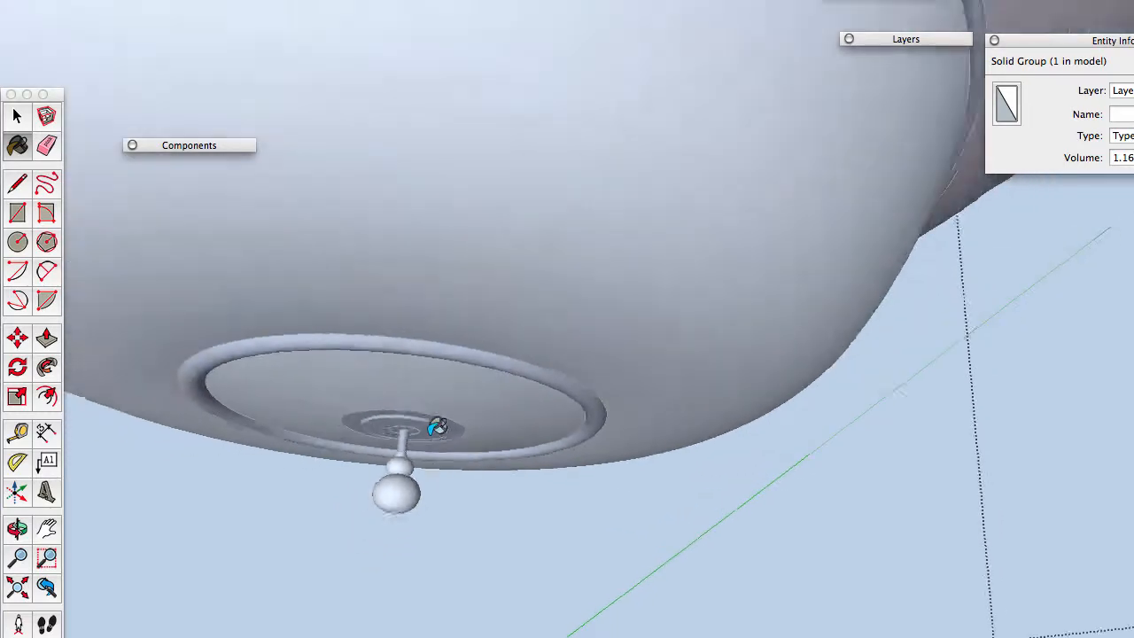
shift+middle_drag(855, 397, 349, 393)
shift+middle_drag(996, 391, 221, 392)
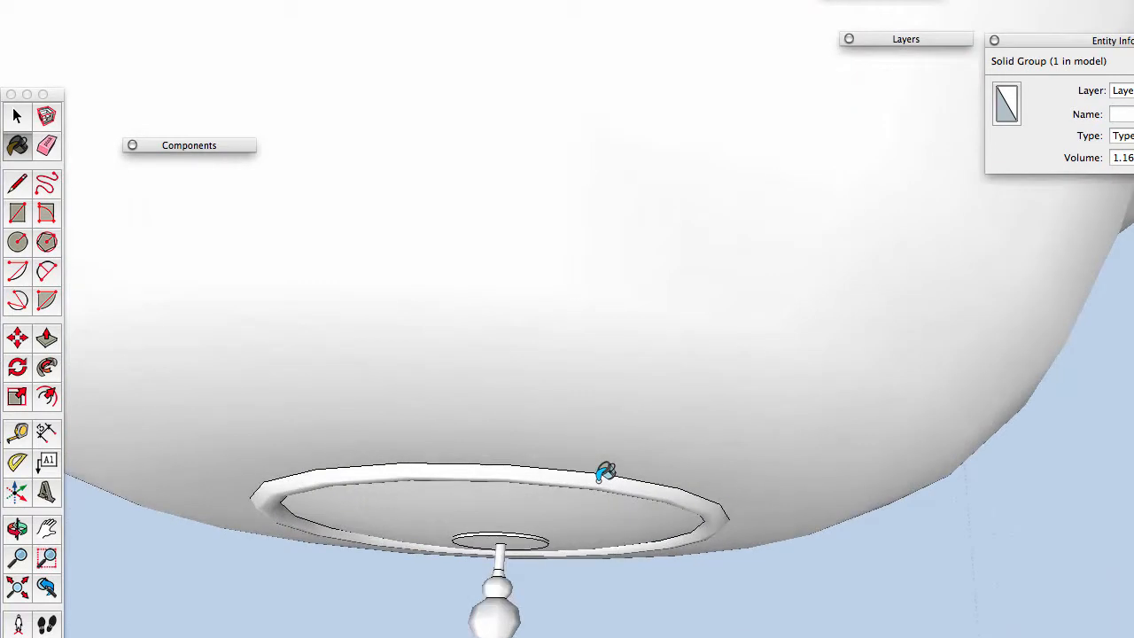
click(589, 481)
scroll(524, 526, up, 5)
click(529, 524)
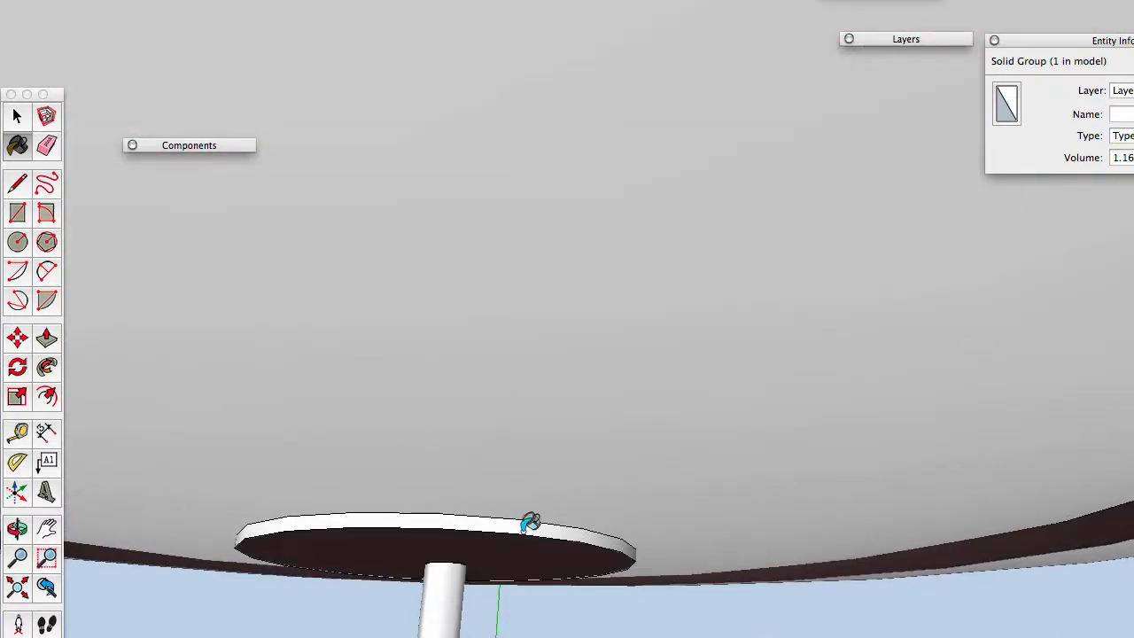
click(532, 520)
scroll(530, 520, down, 4)
scroll(530, 523, down, 5)
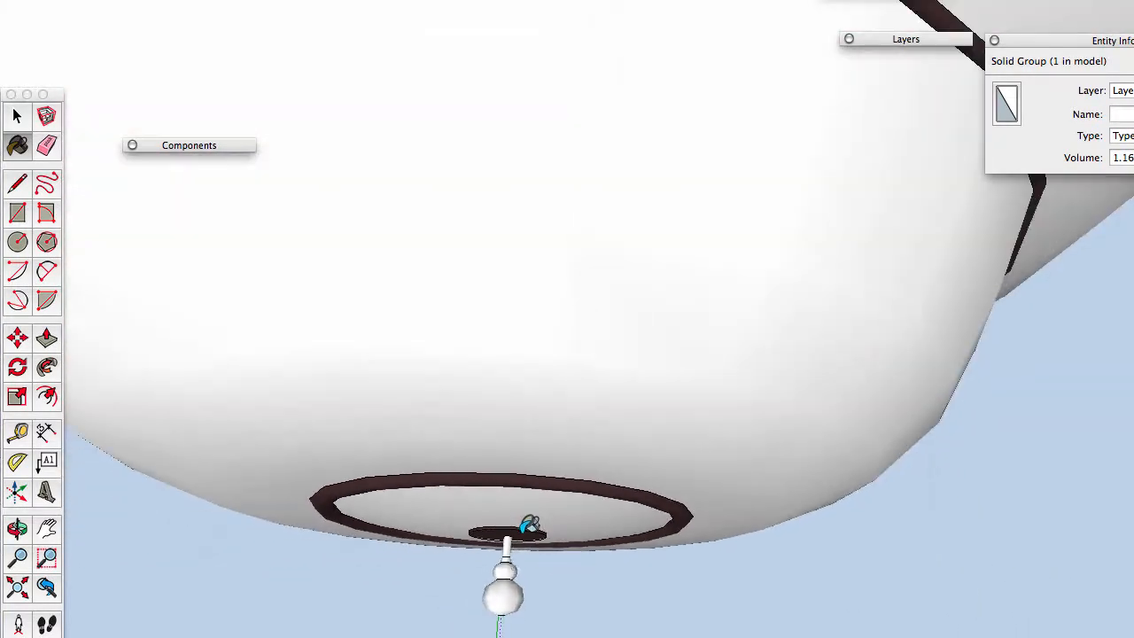
click(507, 585)
Sample the reddish wood material from the original lamp and apply it to the new lamp's middle shade band.
mouse_move(532, 542)
middle_down()
mouse_move(634, 346)
mouse_move(675, 455)
middle_up()
scroll(675, 408, down, 7)
shift+middle_drag(699, 316, 751, 452)
key(b)
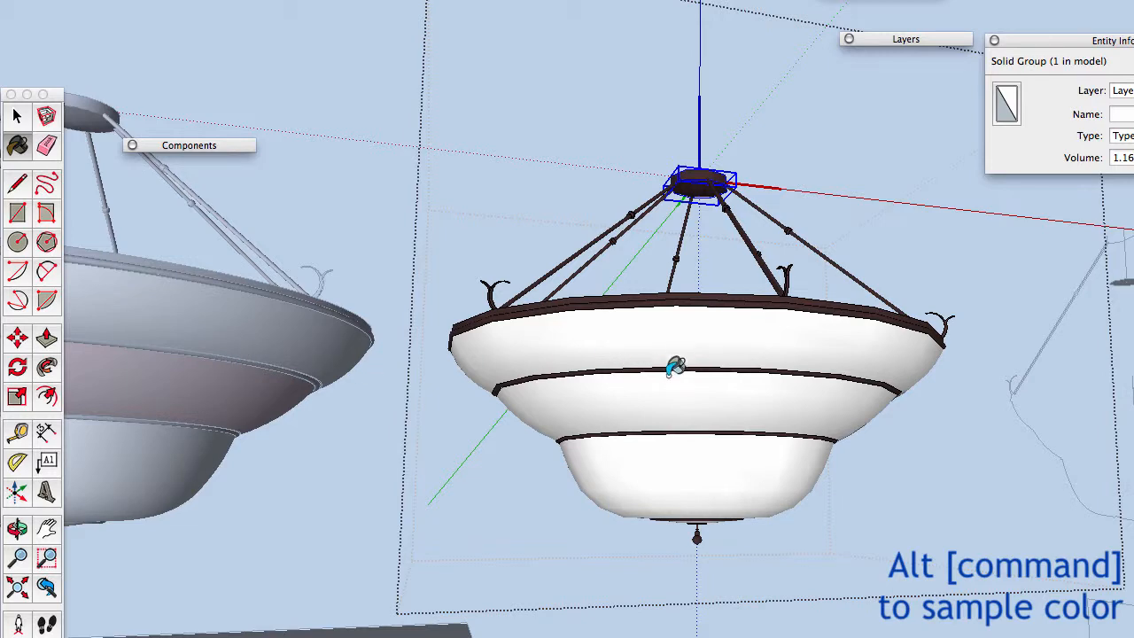
click(708, 394)
Sample the crystal texture from the original lamp and paint the new lamp's upper band, lower bowl and bottom face with it.
mouse_move(823, 403)
middle_down()
mouse_move(671, 322)
mouse_move(532, 373)
mouse_move(458, 379)
mouse_move(482, 367)
middle_up()
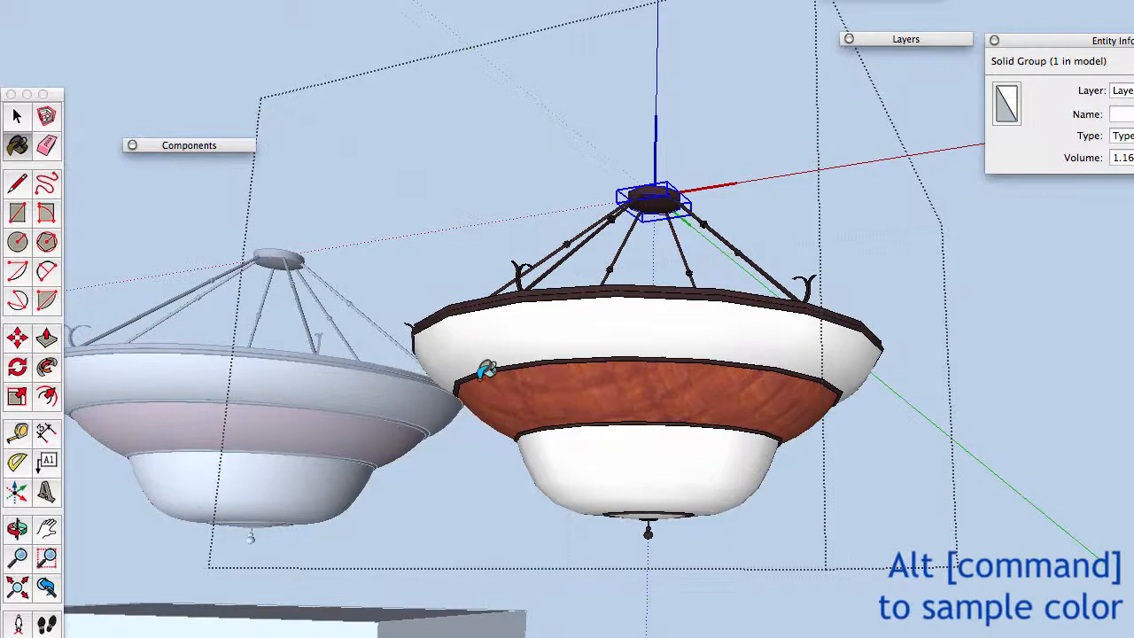
super+click(360, 383)
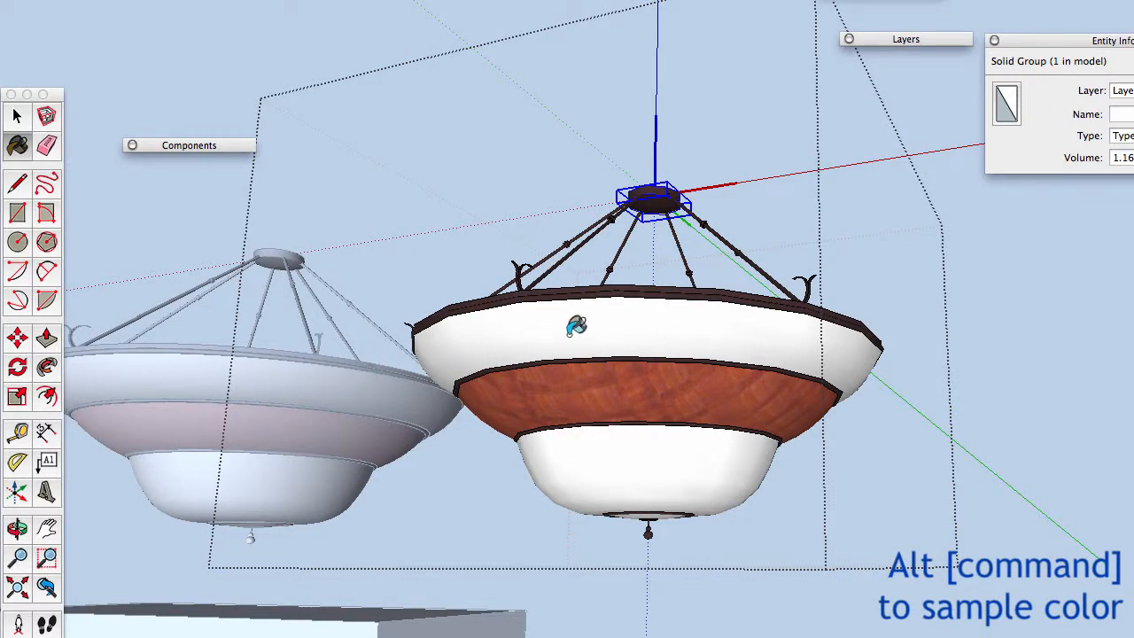
click(567, 329)
click(627, 449)
mouse_move(621, 461)
middle_down()
mouse_move(673, 399)
mouse_move(679, 471)
middle_up()
scroll(666, 488, up, 3)
scroll(666, 488, up, 2)
scroll(664, 487, down, 6)
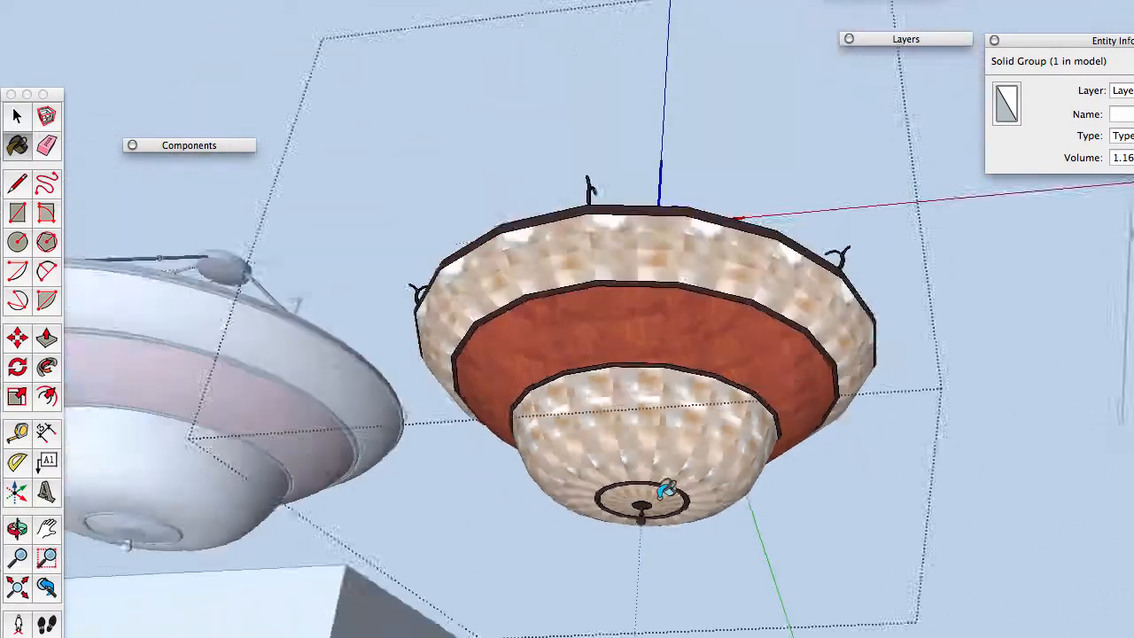
Finish editing the new lamp component and compare its crystal texture with the original lamp's from below.
scroll(906, 473, down, 3)
key(space)
click(909, 479)
middle_drag(540, 301, 592, 456)
middle_drag(526, 432, 466, 246)
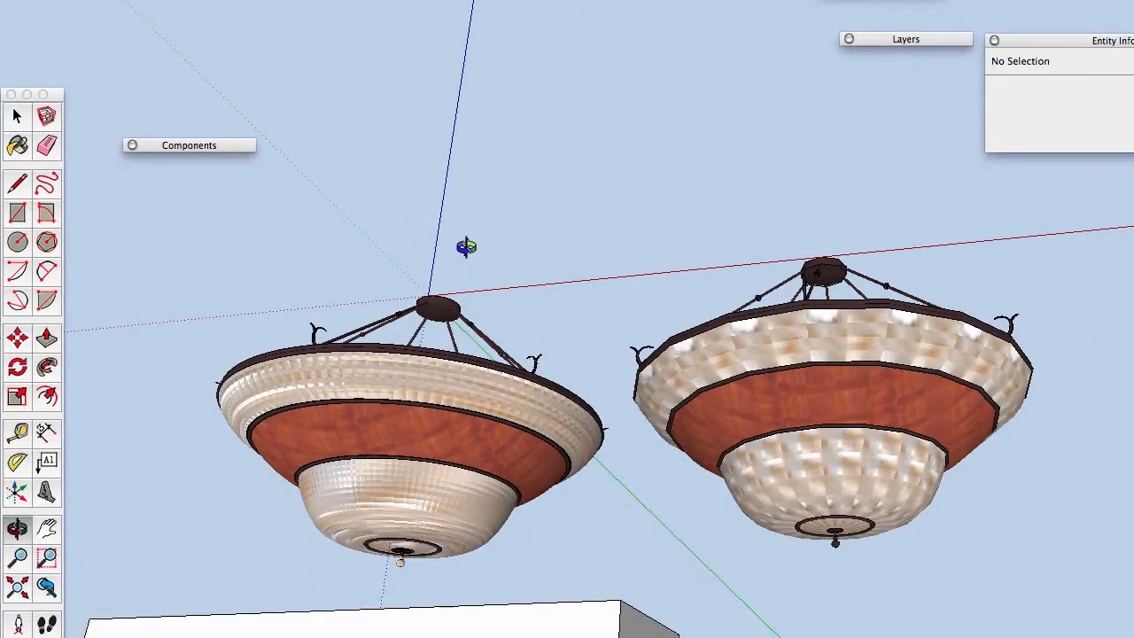
scroll(764, 413, up, 5)
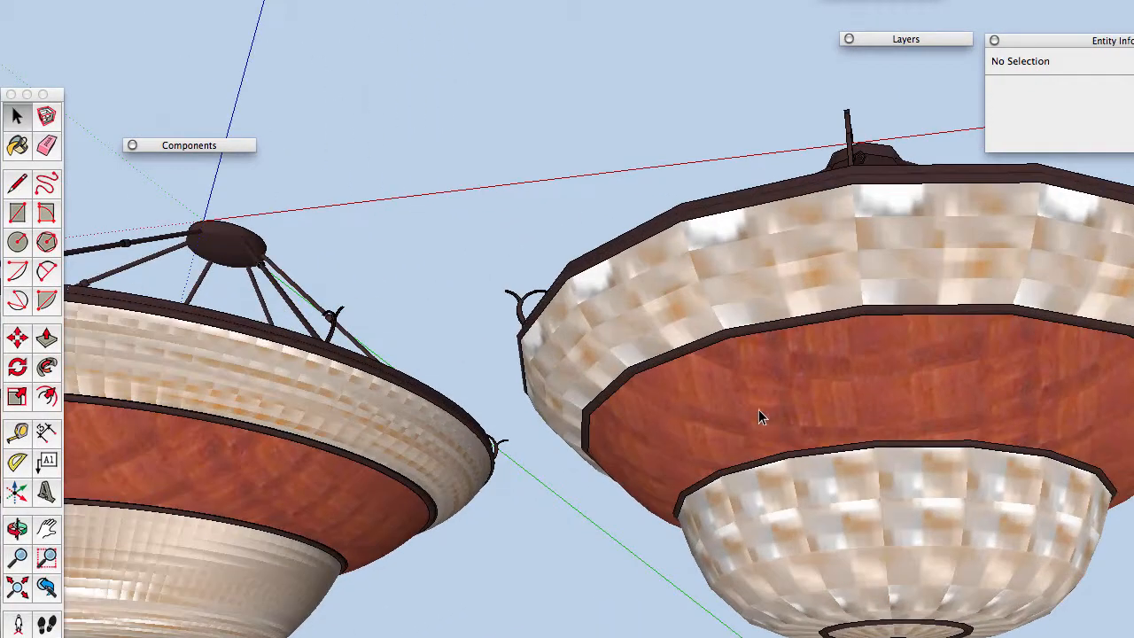
scroll(687, 402, down, 2)
shift+middle_drag(691, 395, 787, 355)
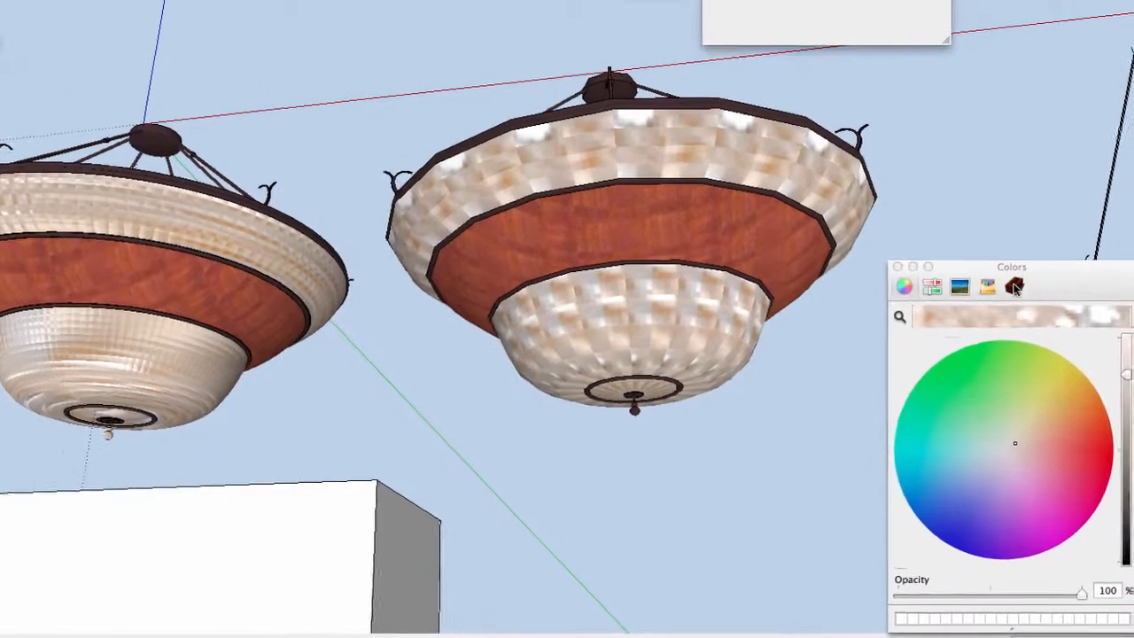
Duplicate the crystal texture among the model's materials under the name CHANDELIER CRYSTAL copy.
click(1033, 312)
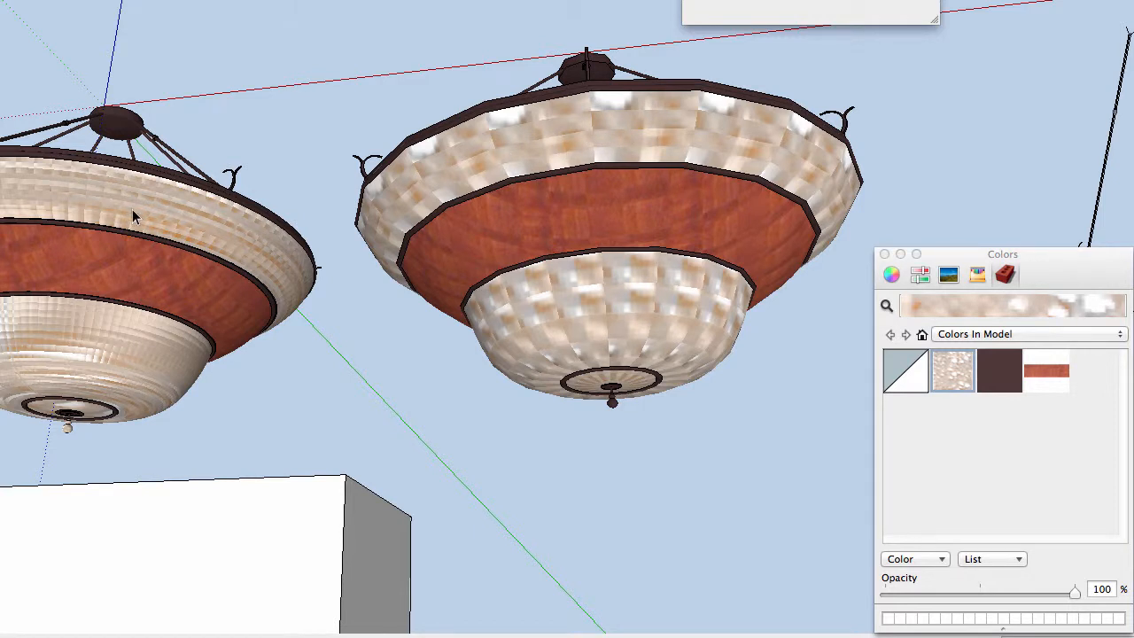
click(945, 560)
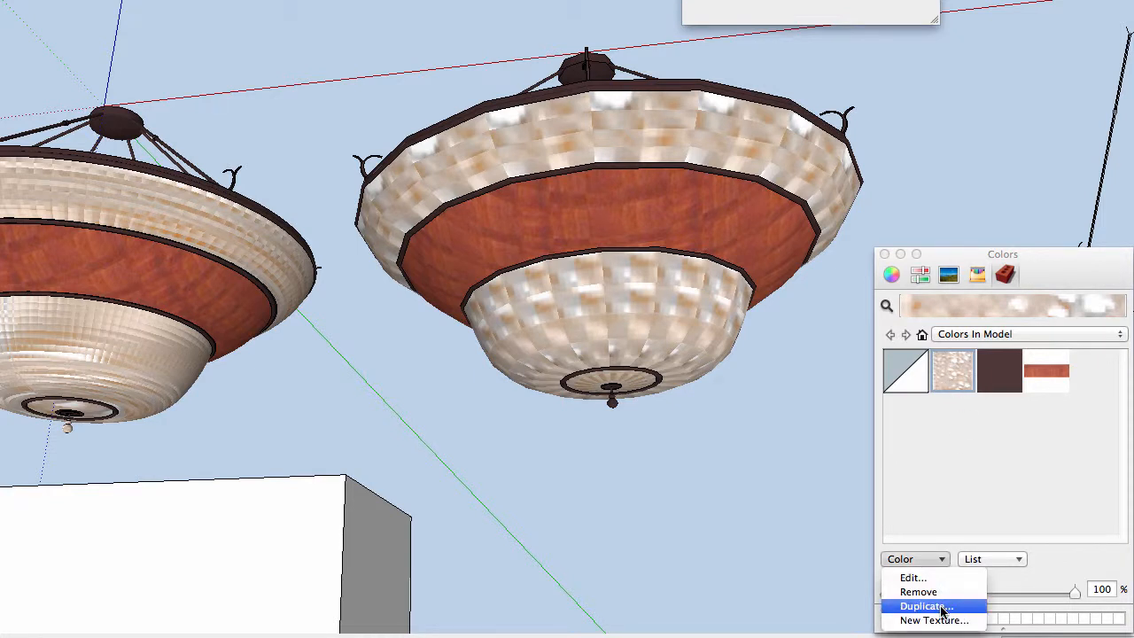
click(926, 606)
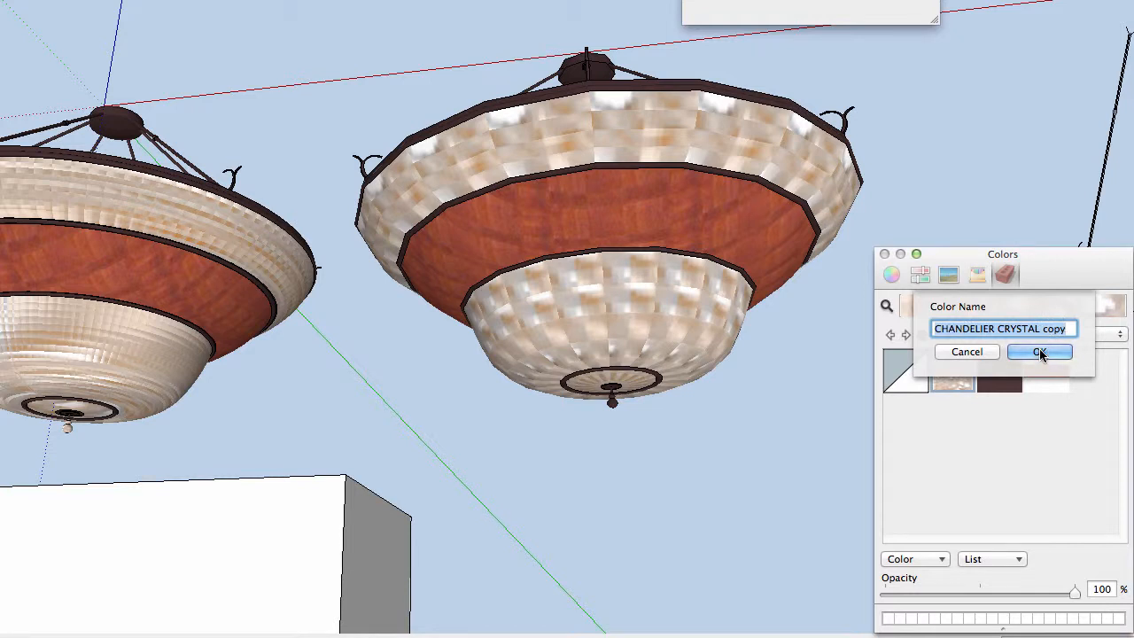
click(1040, 353)
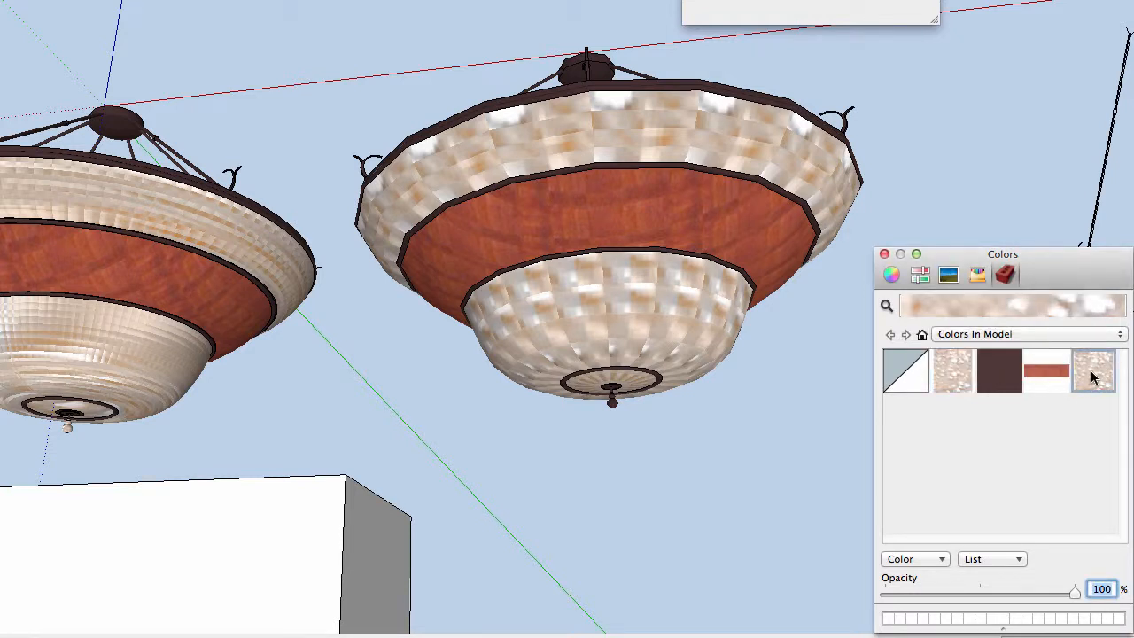
Paint the new lamp's upper band, lower bowl and bottom face with the duplicated crystal texture and finish editing the component.
click(667, 148)
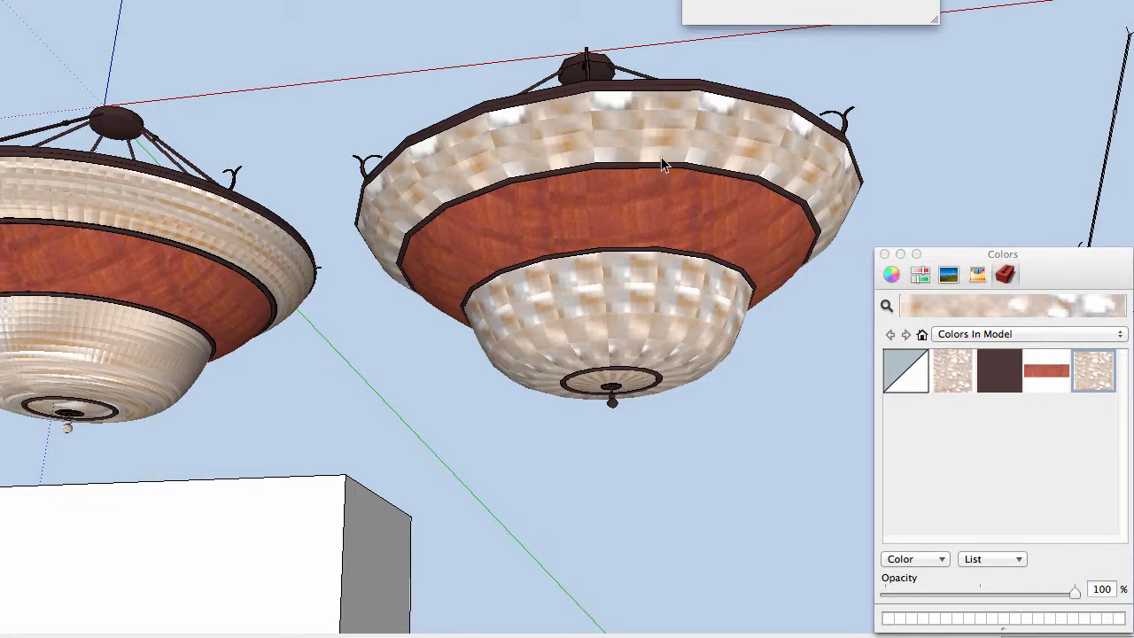
double_click(662, 166)
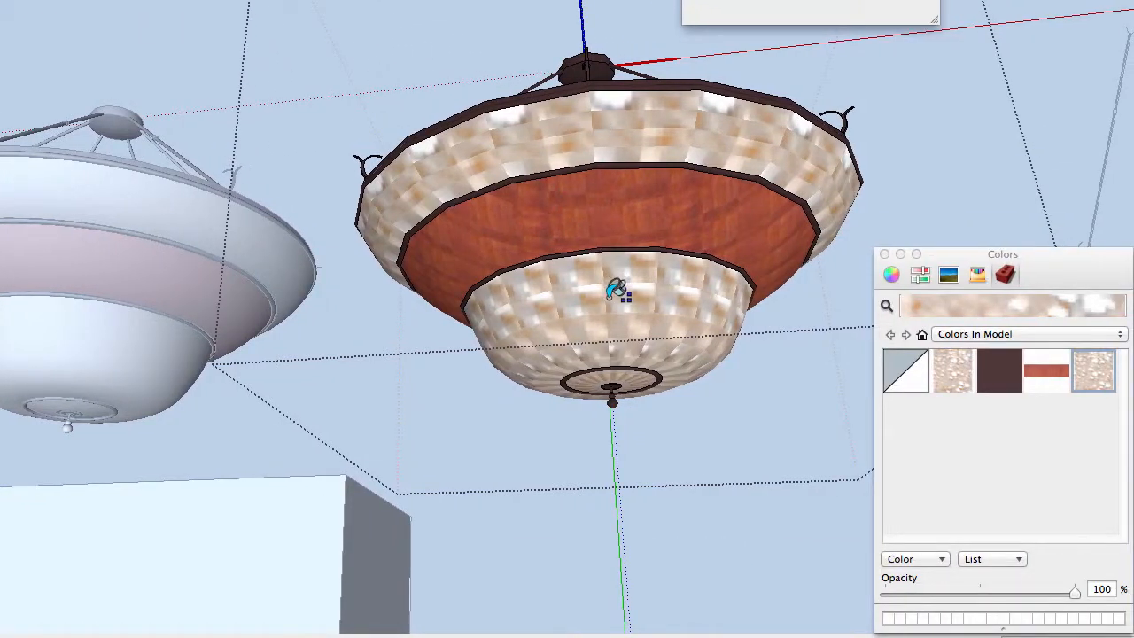
key(space)
click(707, 517)
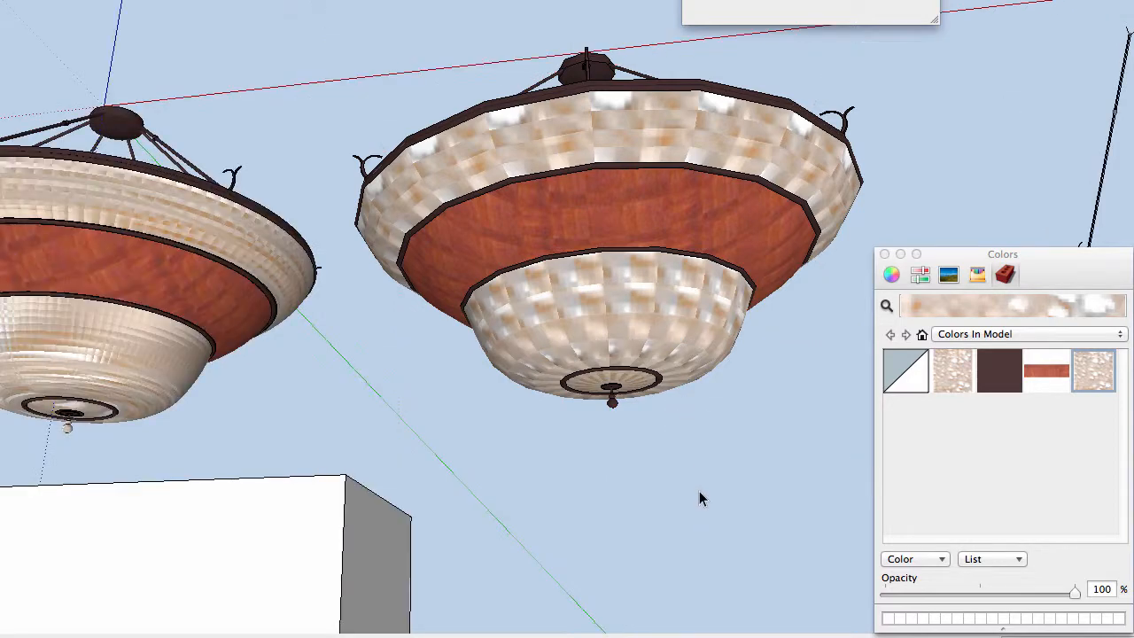
middle_drag(637, 187, 661, 164)
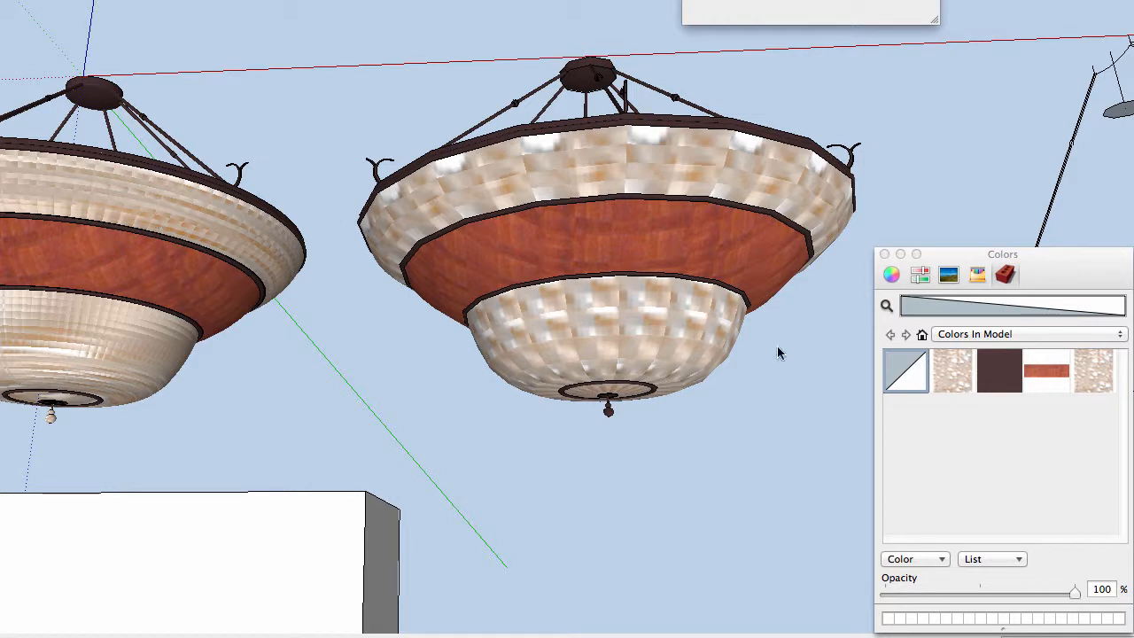
Edit the CHANDELIER CRYSTAL copy material and set its texture height to 4".
double_click(1099, 384)
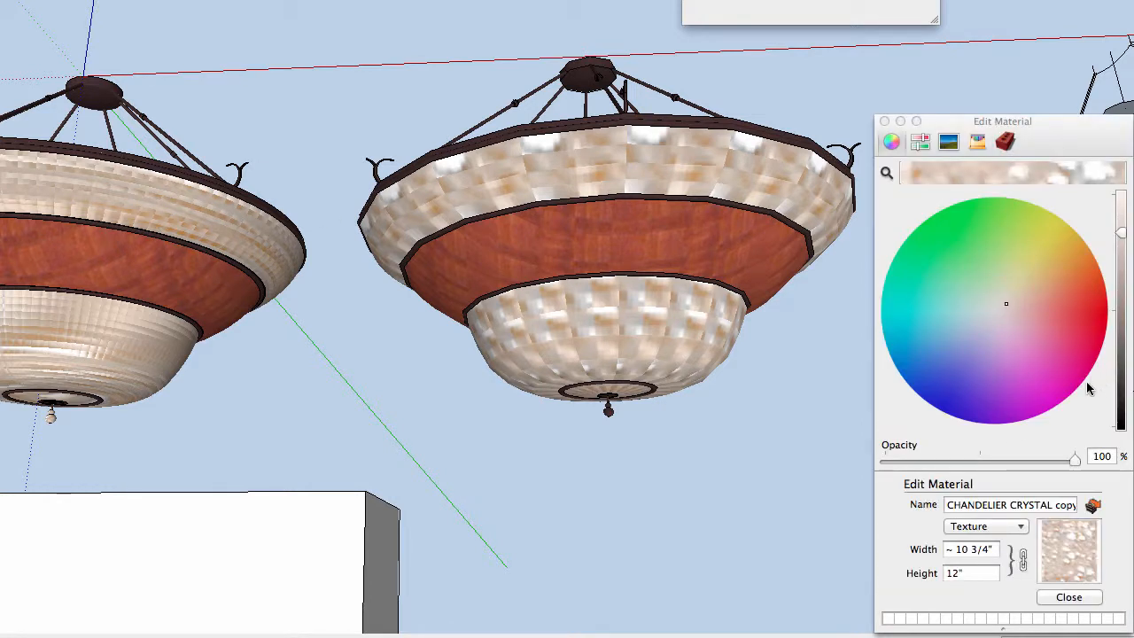
click(978, 574)
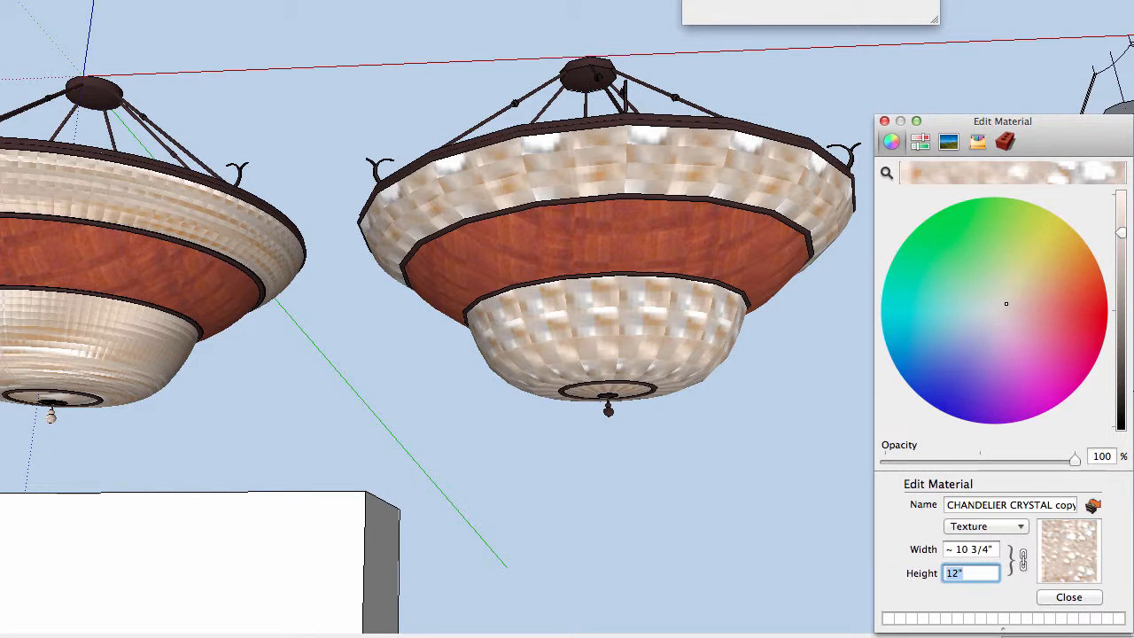
key(Return)
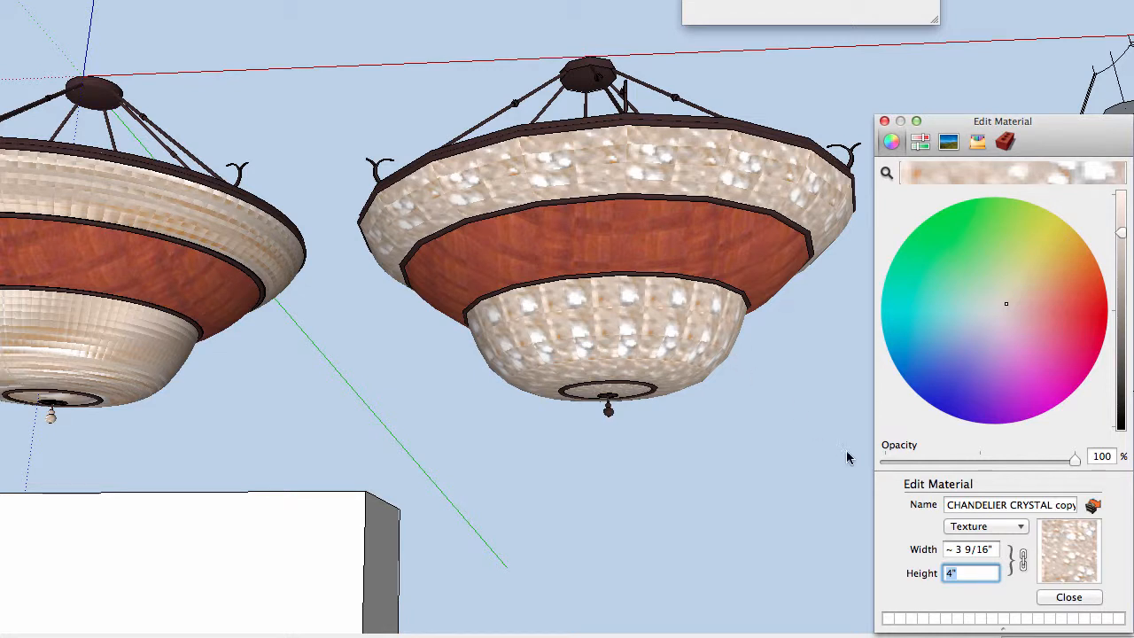
Replace the copied crystal material's image with glass01.jpg and tint it a pale pinkish beige.
click(1023, 529)
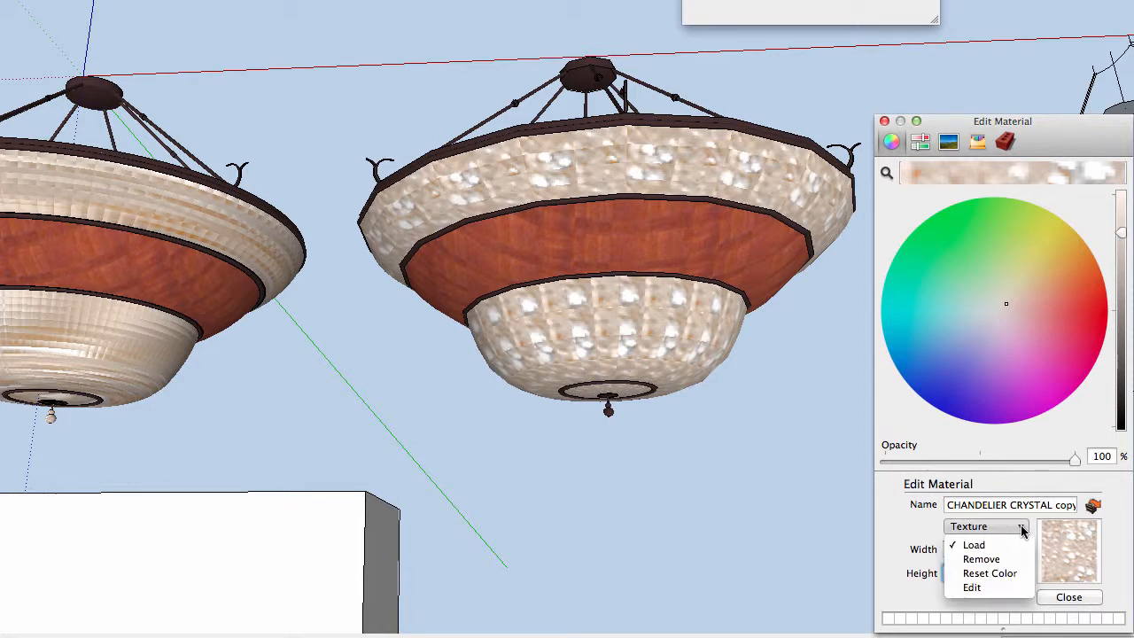
click(991, 550)
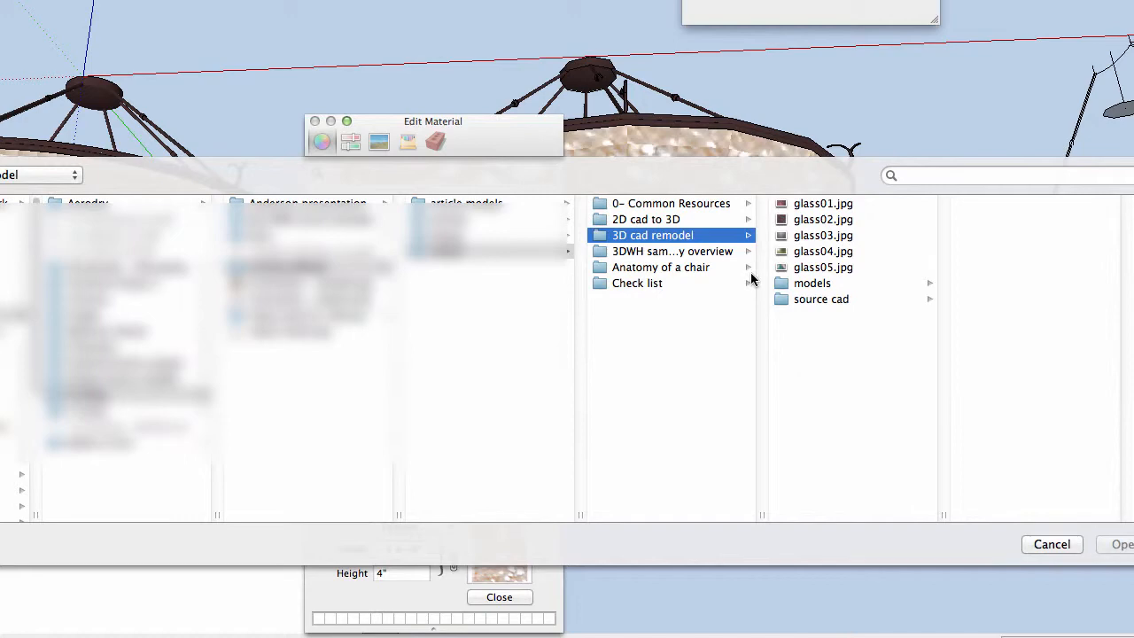
click(833, 205)
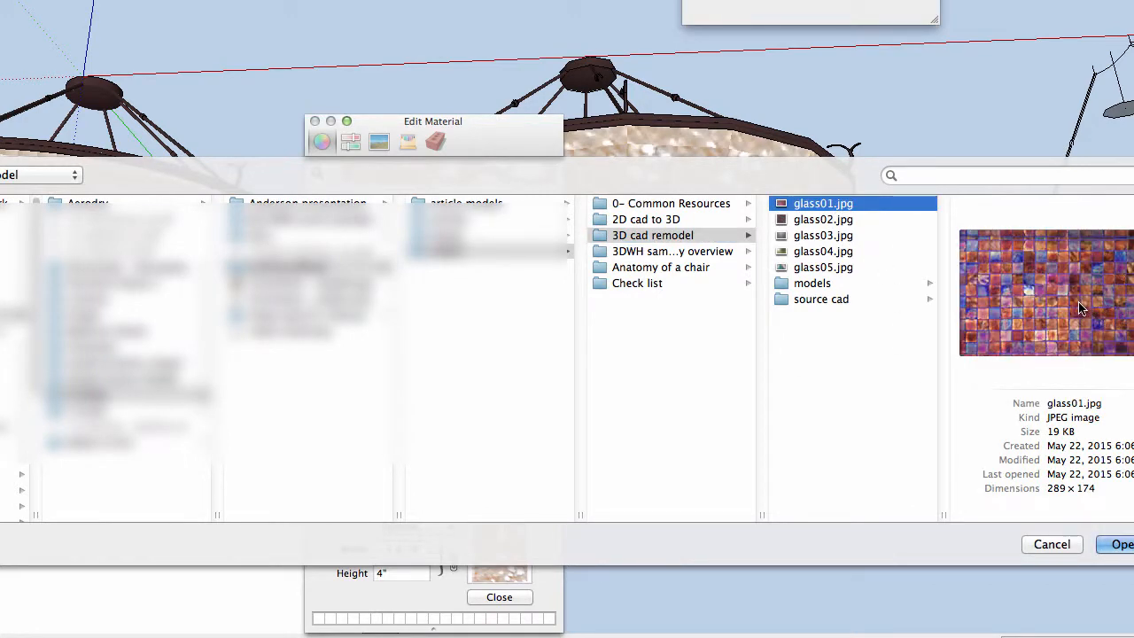
click(1121, 544)
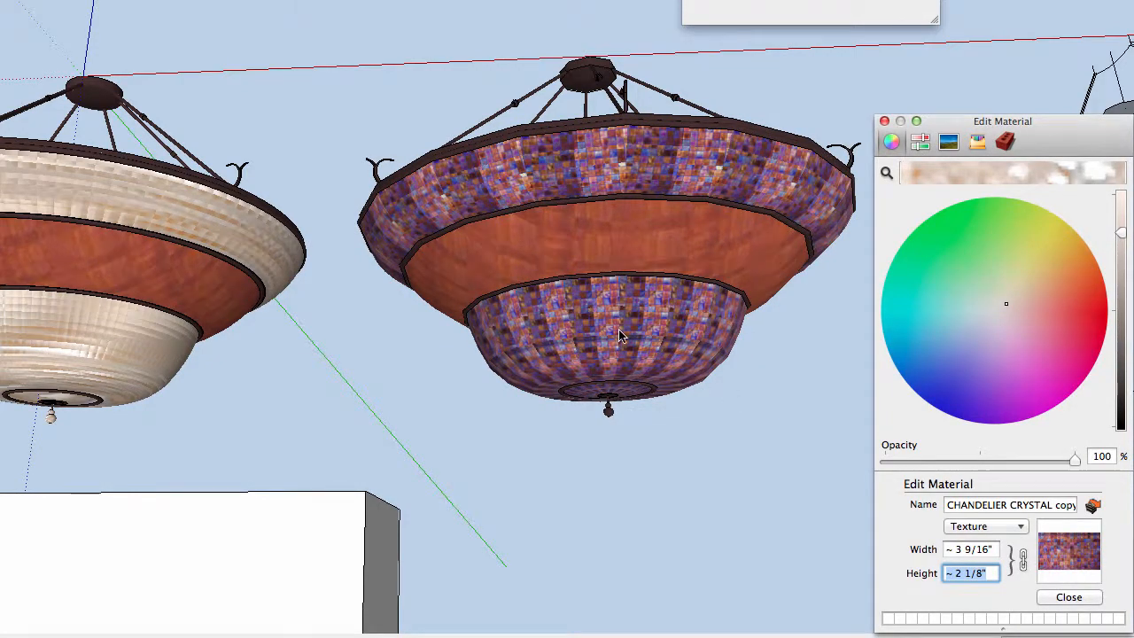
scroll(620, 337, up, 5)
scroll(620, 336, down, 6)
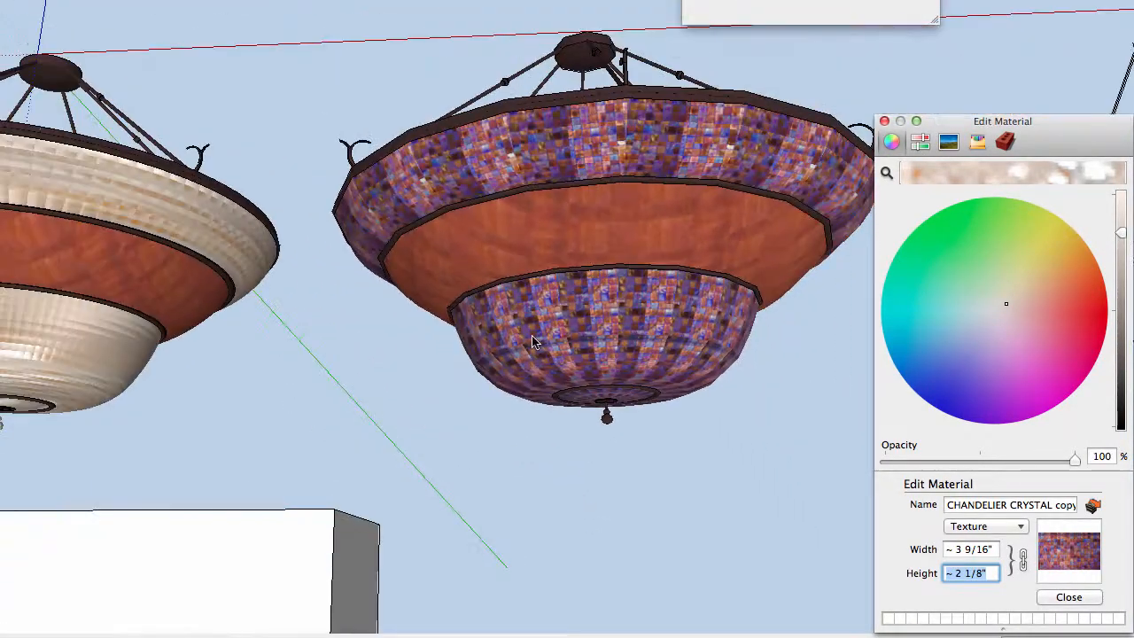
scroll(4, 362, up, 5)
scroll(4, 362, down, 6)
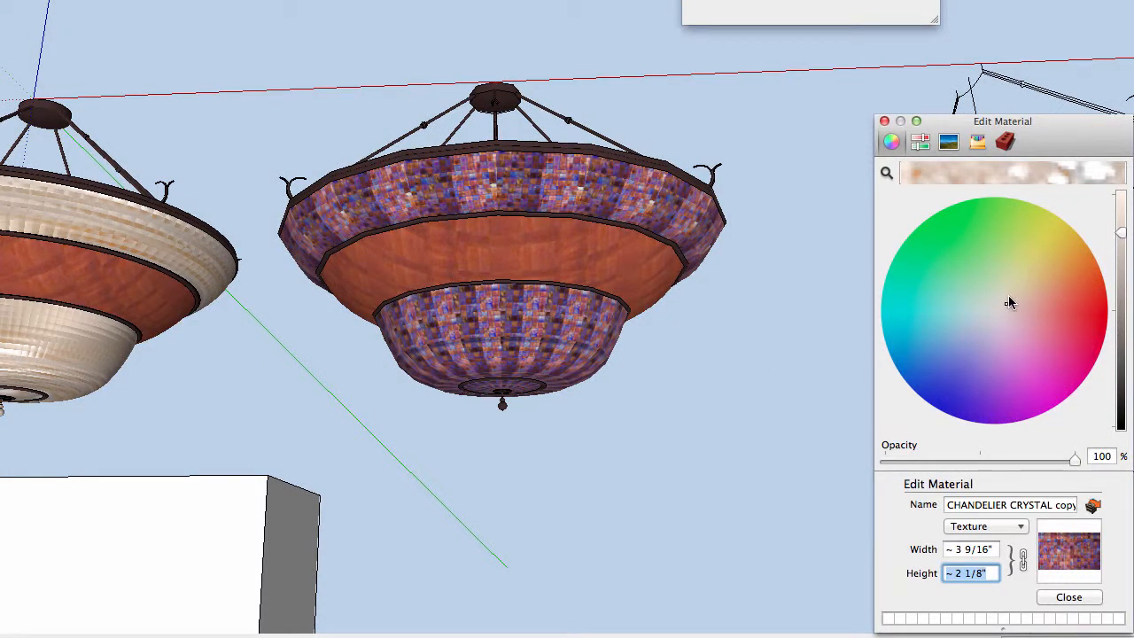
click(1006, 305)
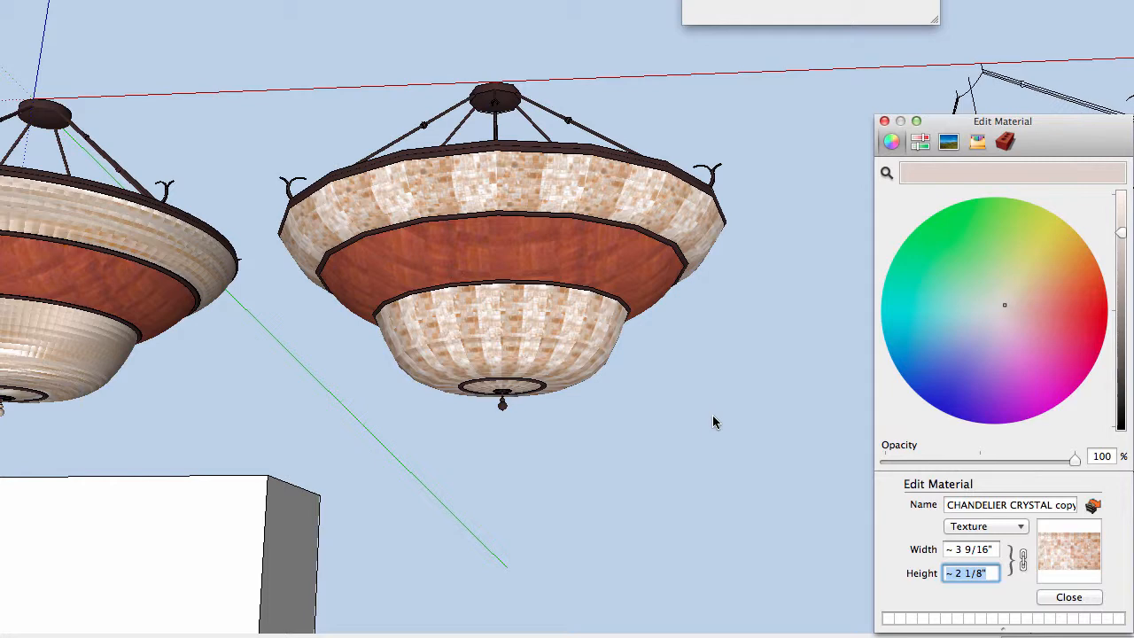
middle_drag(593, 385, 661, 368)
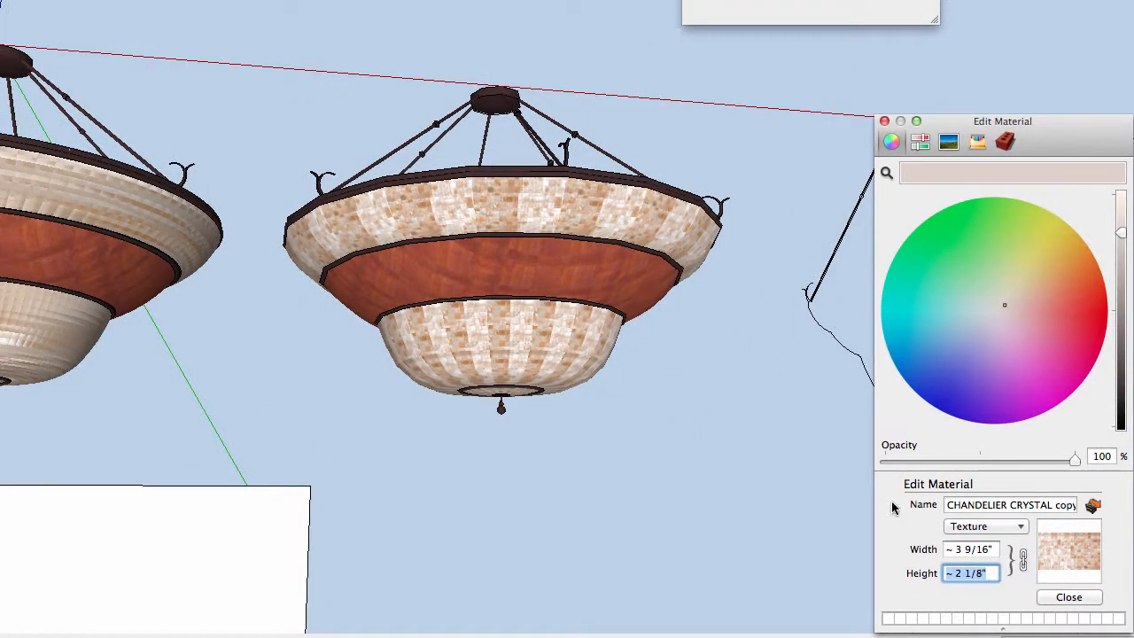
Load glass02.jpg as the copied crystal material's image and set the texture height to 12".
click(1023, 530)
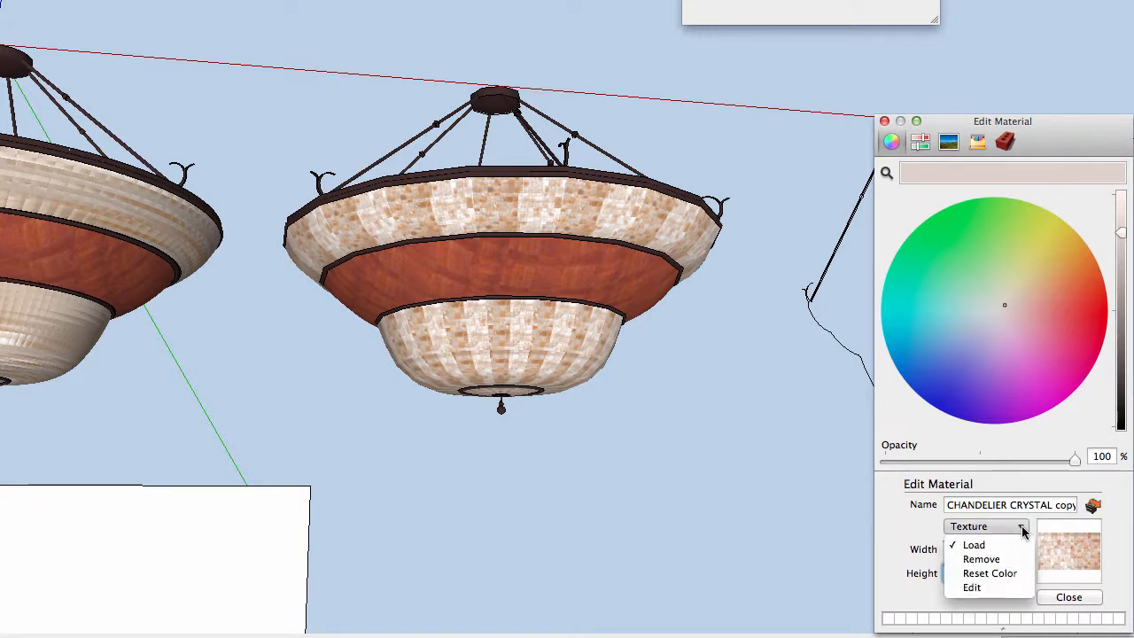
click(972, 542)
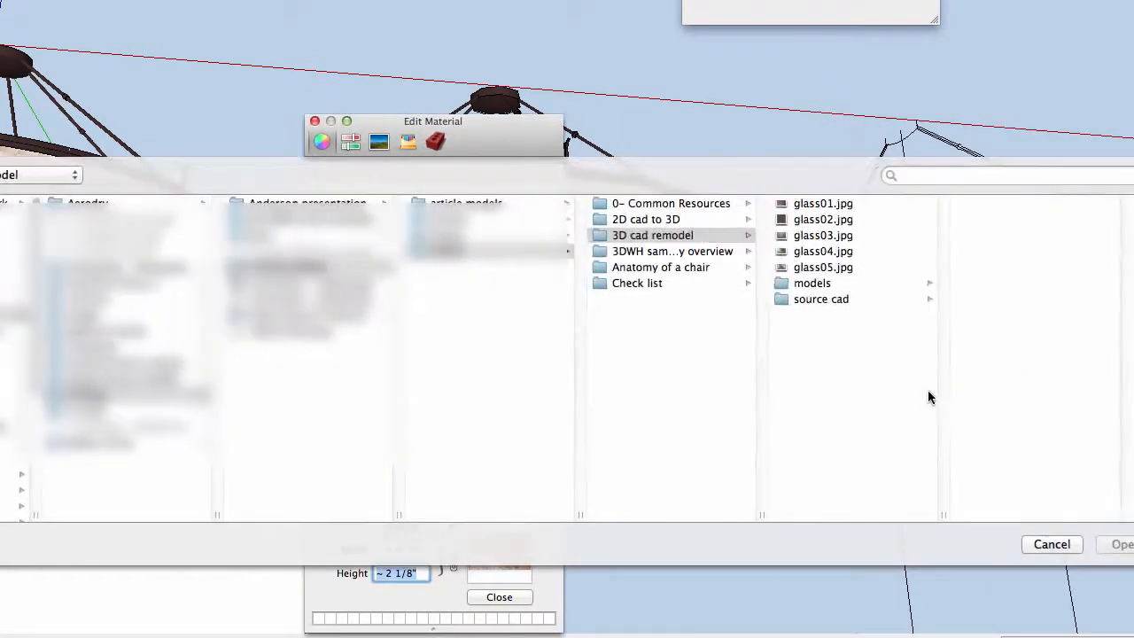
click(828, 222)
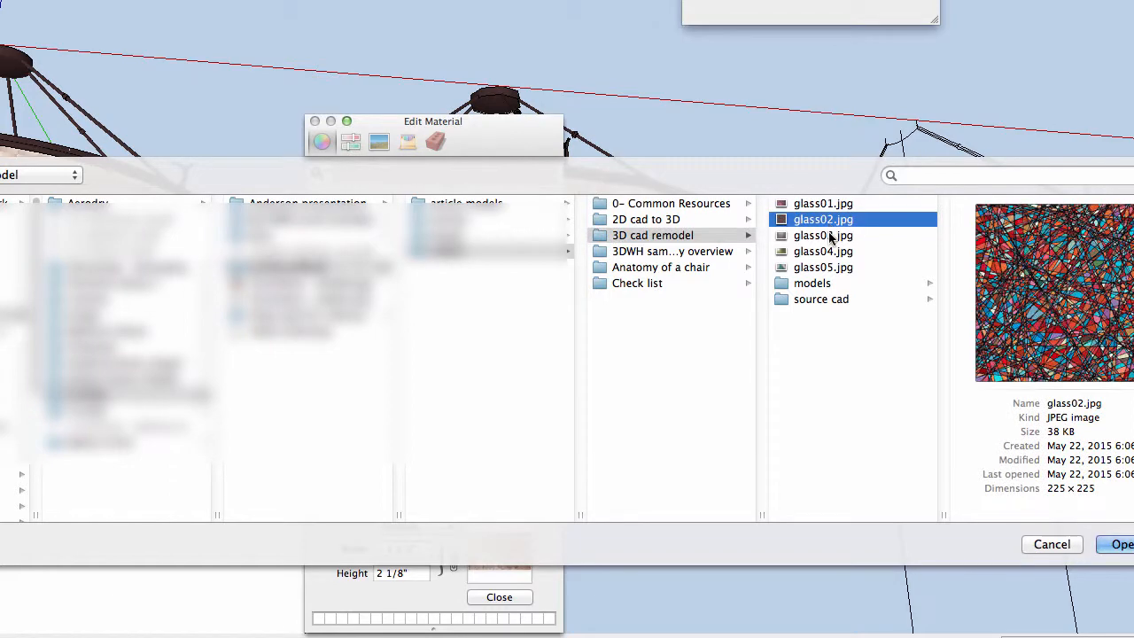
key(Return)
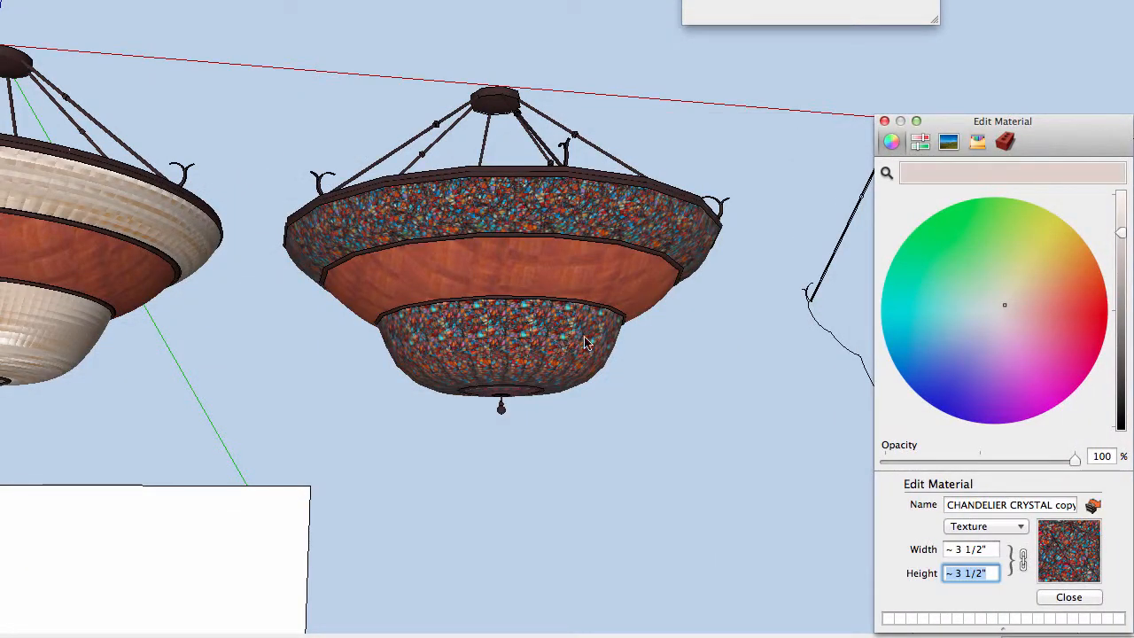
text(12)
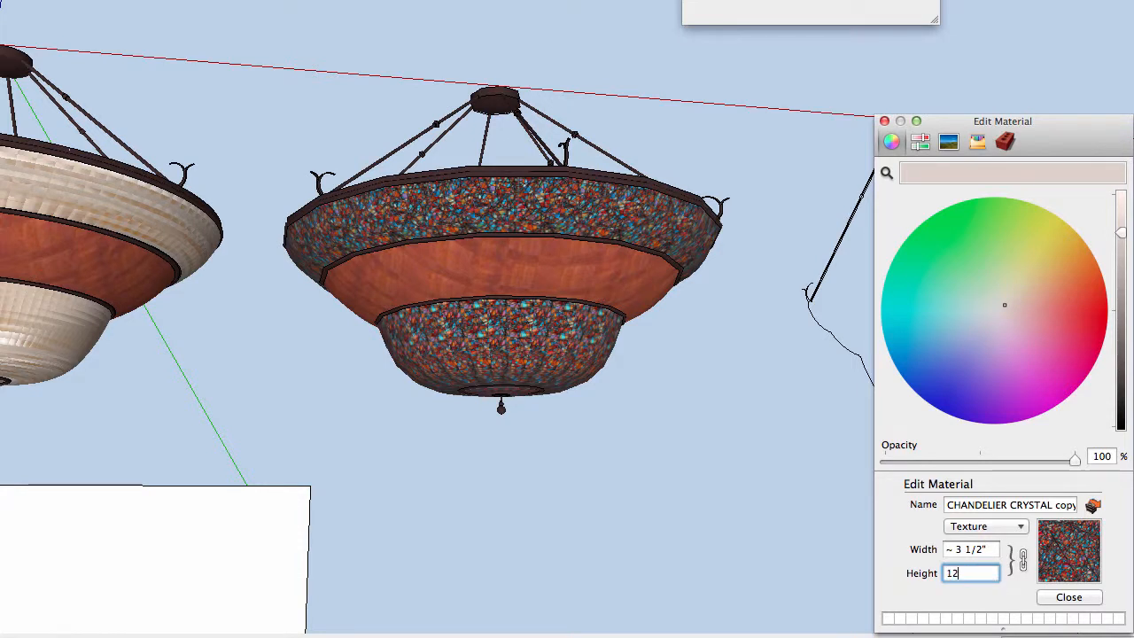
key(Return)
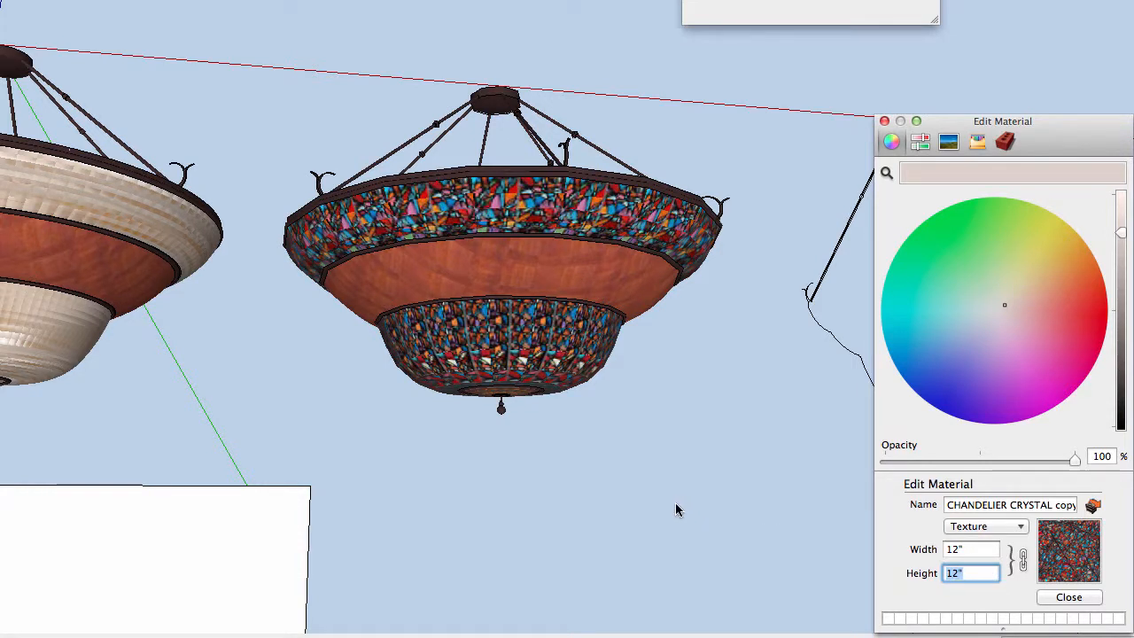
Load glass04.jpg as the copied crystal material's image and set the texture height to 2".
click(1023, 529)
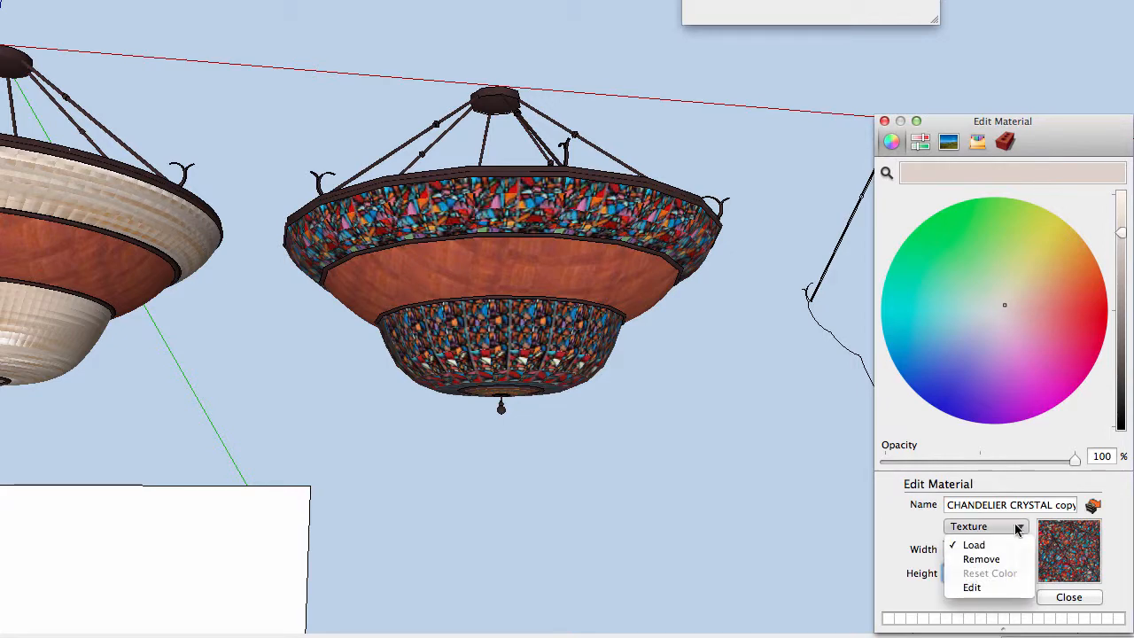
click(973, 542)
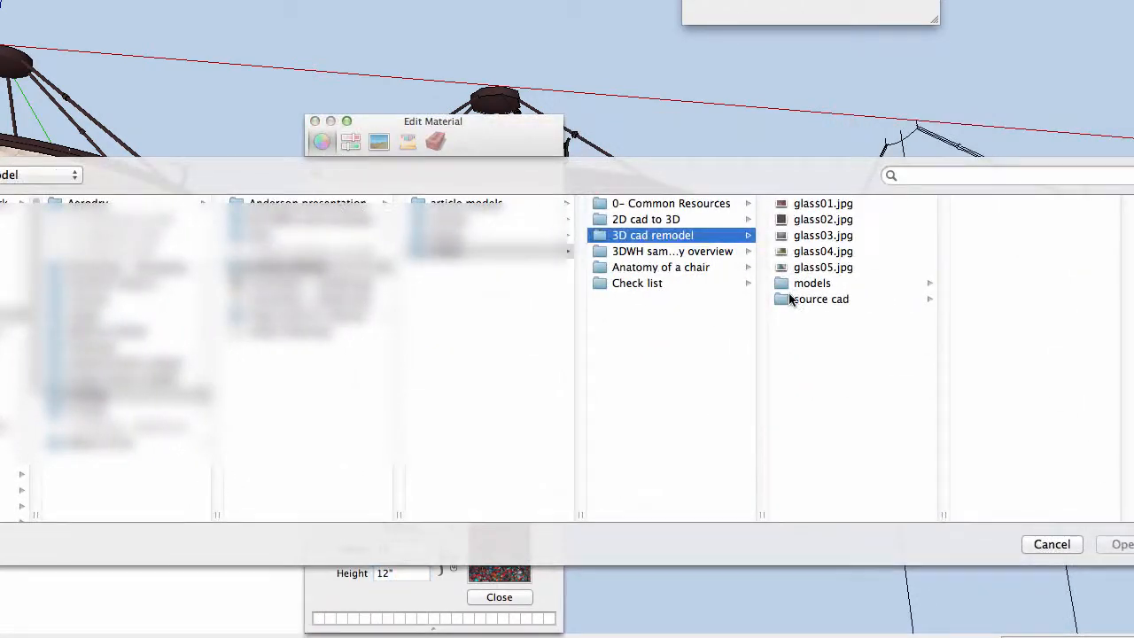
click(827, 235)
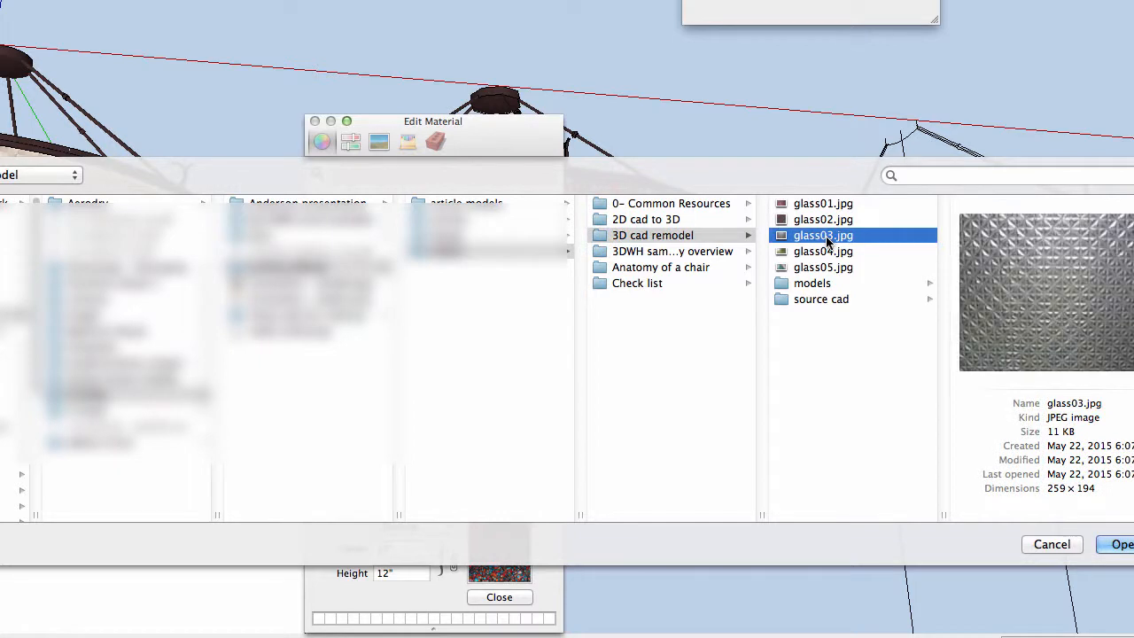
click(822, 251)
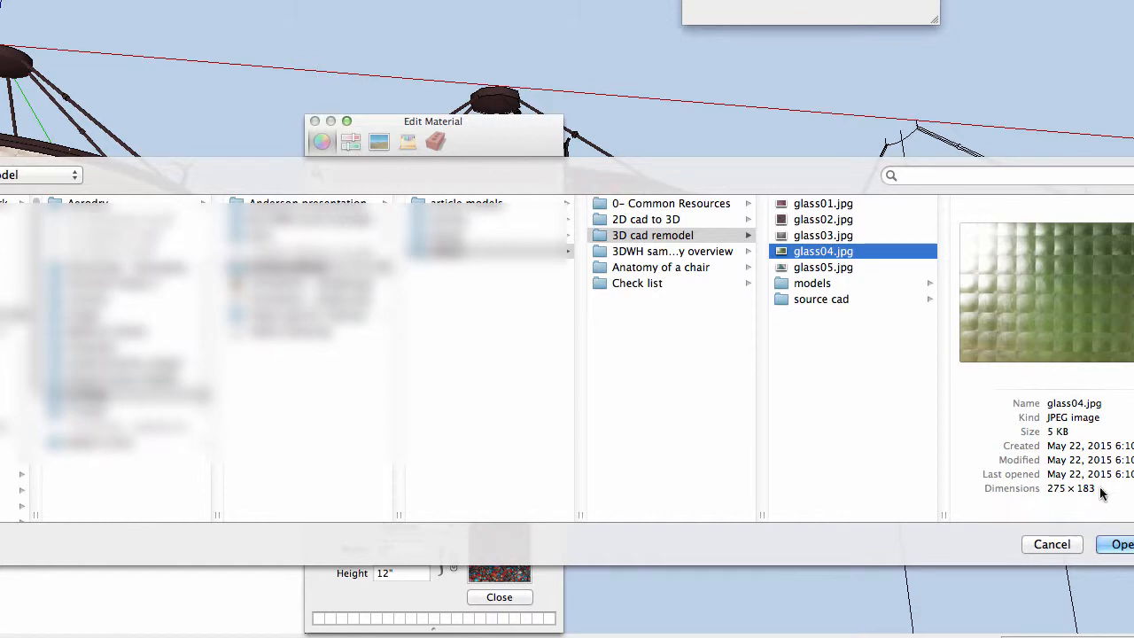
click(1129, 547)
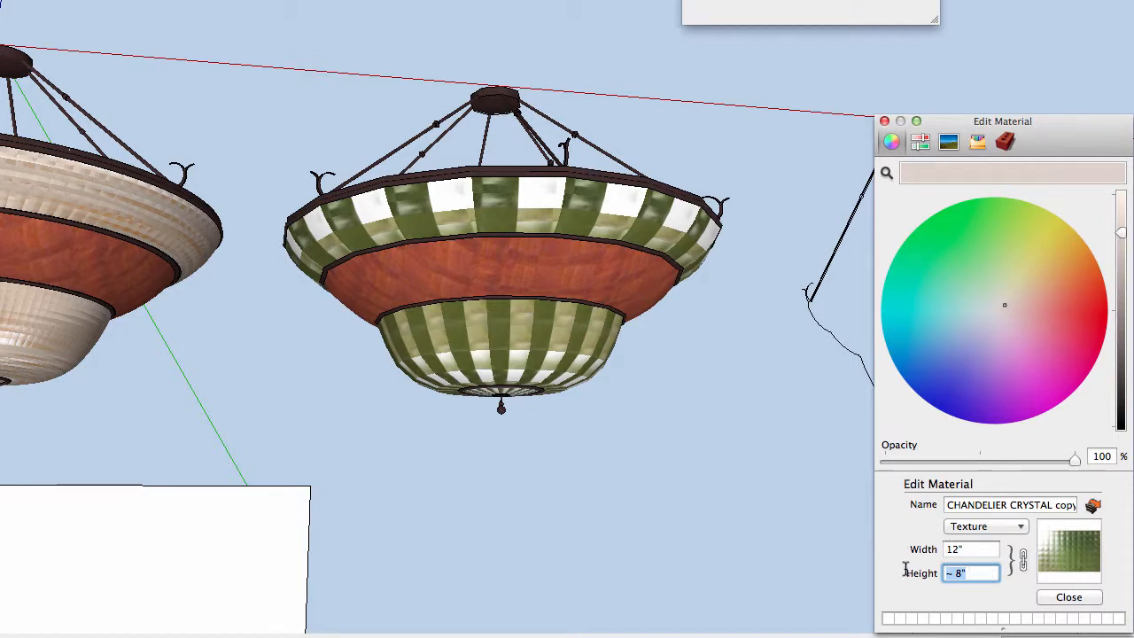
text(2)
key(Return)
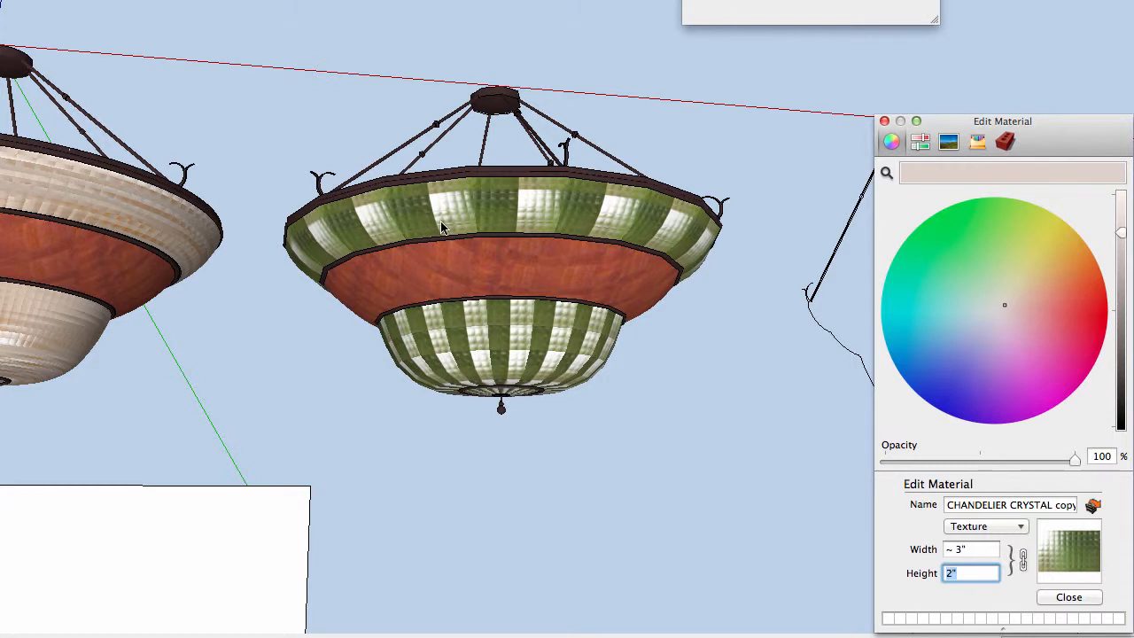
Show the hidden geometry to examine how the glass texture falls on the lower bowl's facets, and hide it again.
text(4)
text(HH)
click(595, 324)
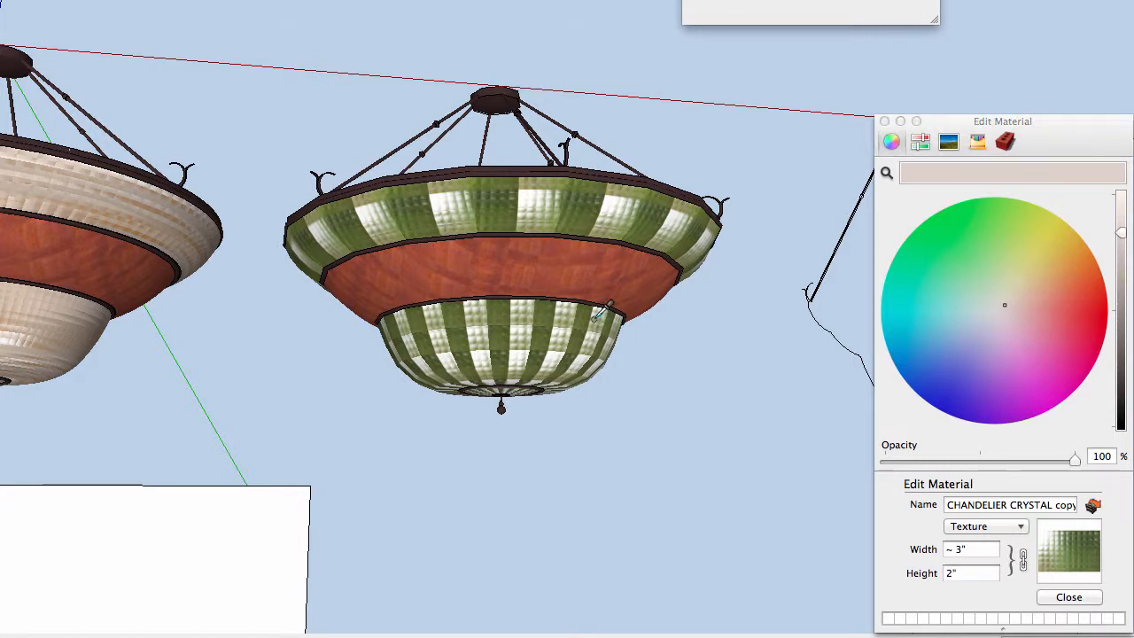
key(shift+h)
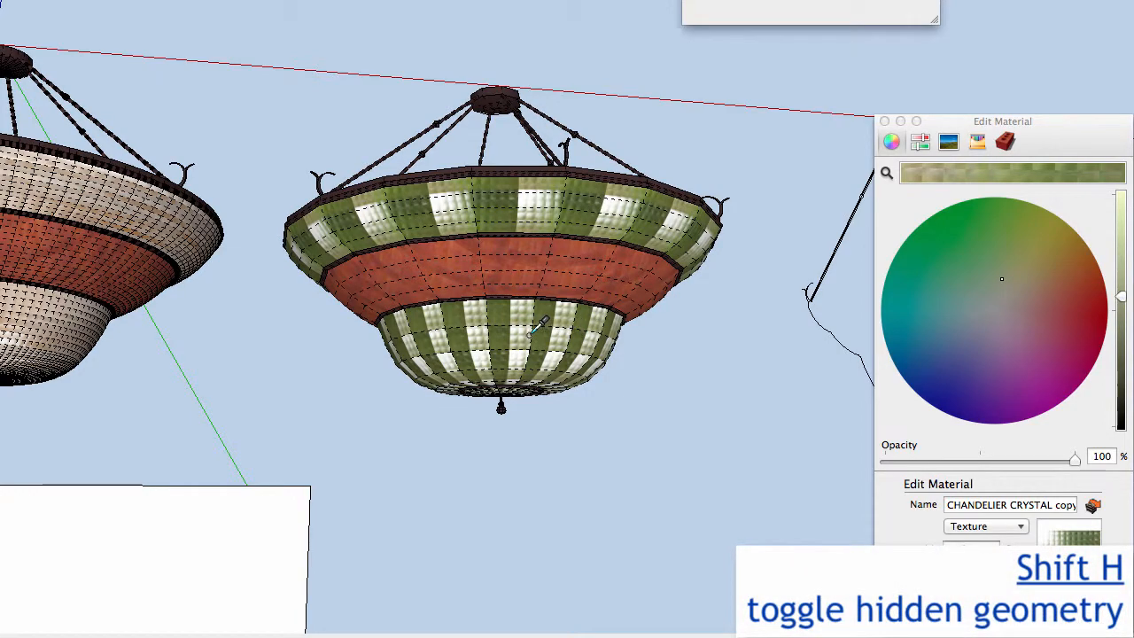
scroll(521, 319, up, 5)
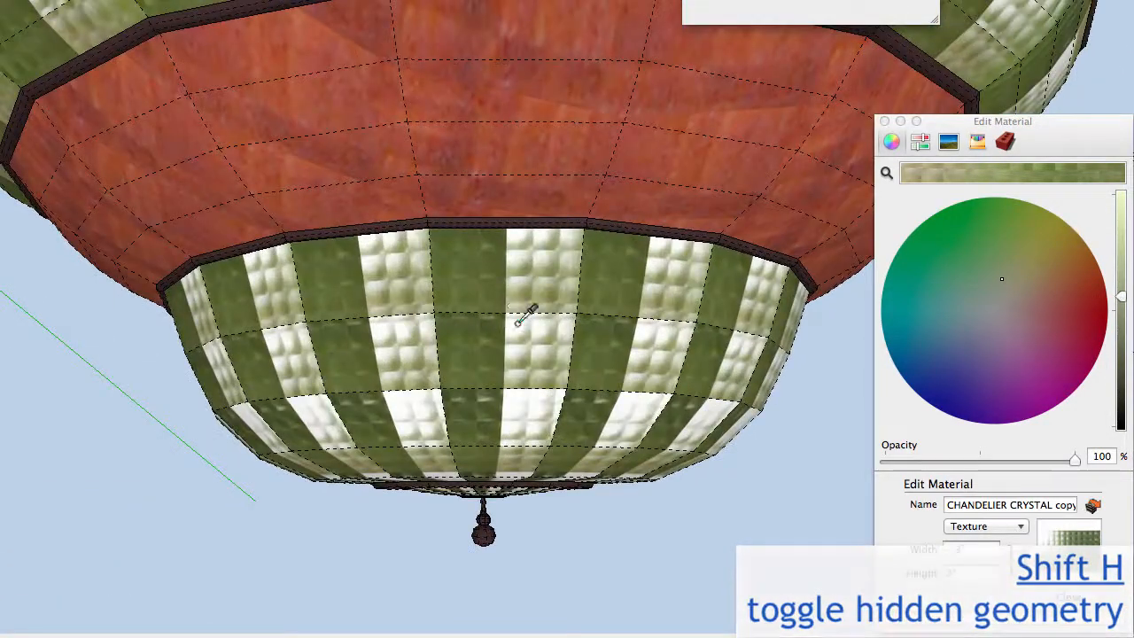
scroll(531, 310, down, 6)
key(shift+h)
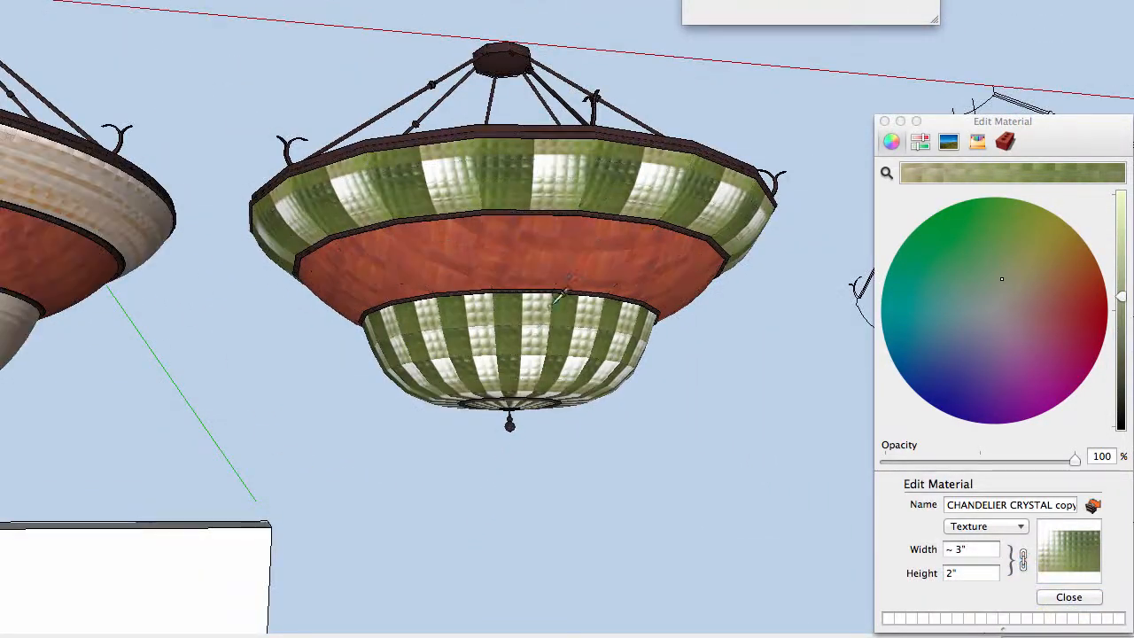
Tint the copied crystal material a lighter, pale peach beige and finish editing it.
scroll(514, 207, down, 2)
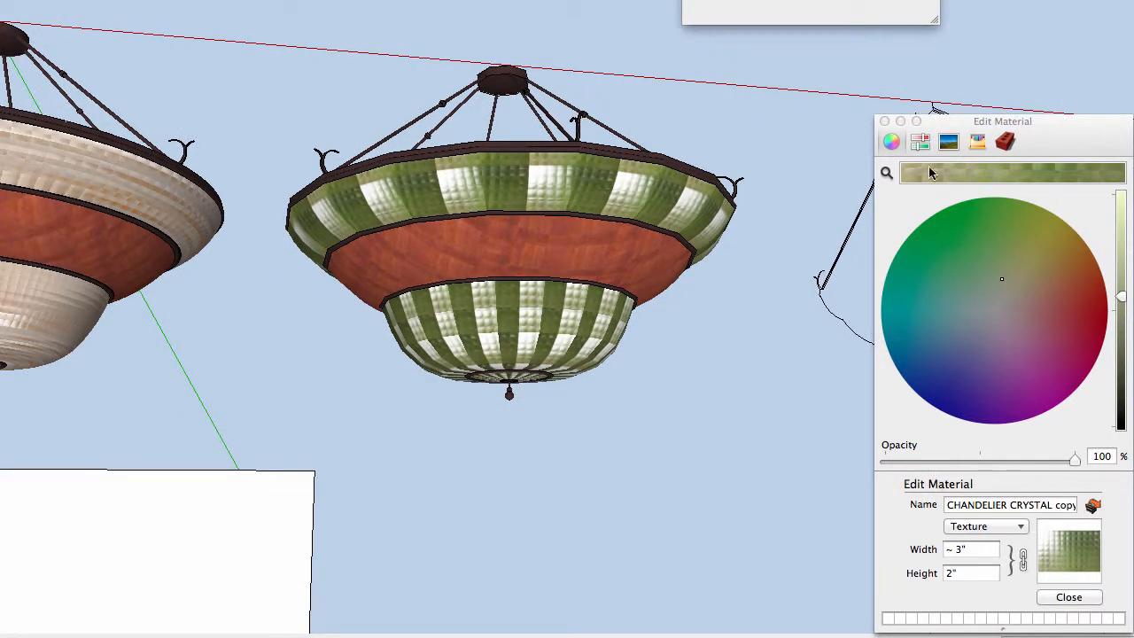
click(1003, 303)
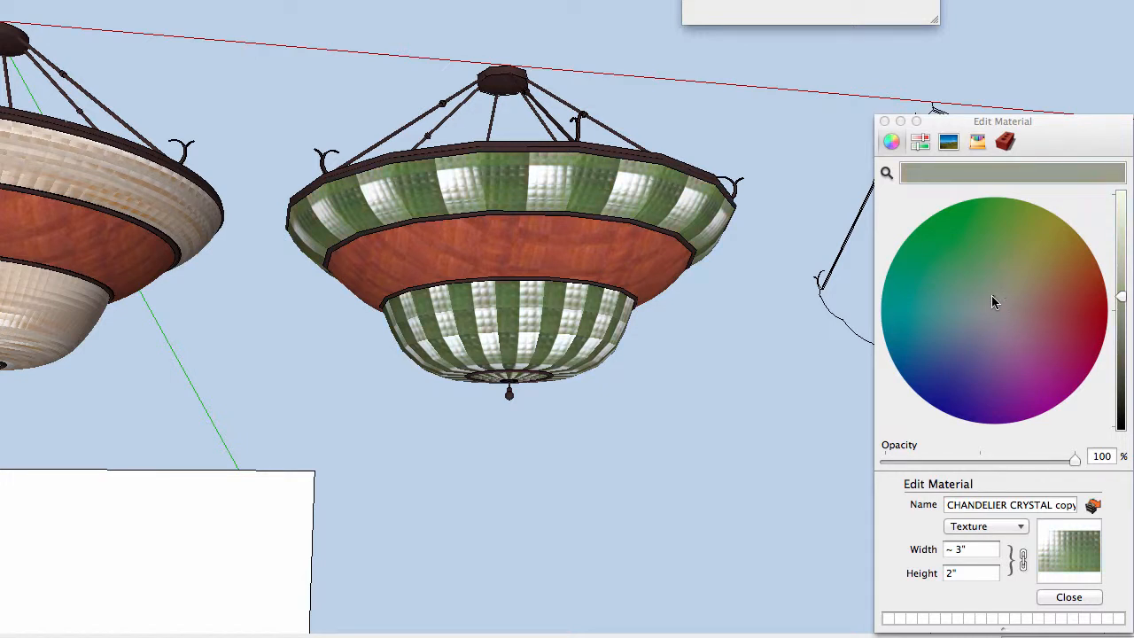
drag(992, 302, 1001, 310)
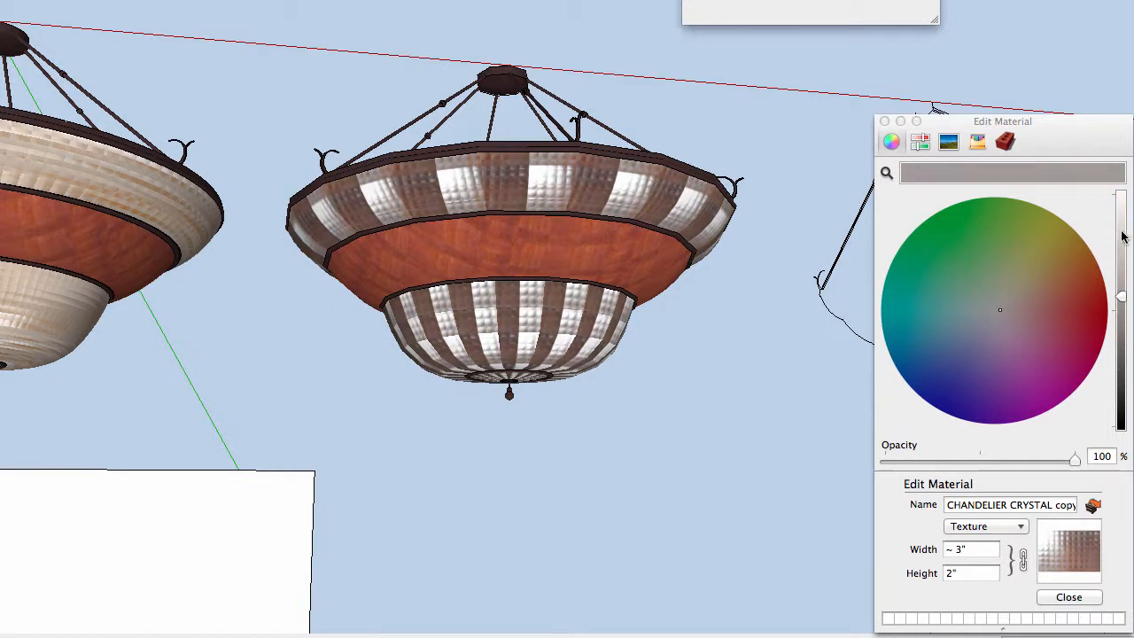
click(1123, 234)
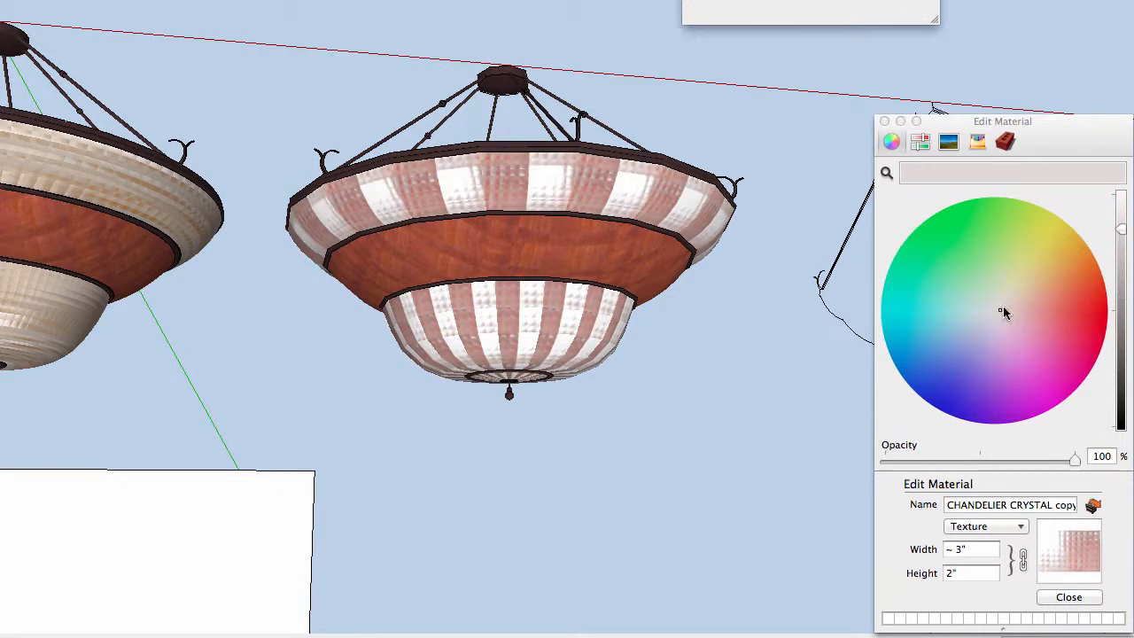
click(1000, 308)
click(1007, 301)
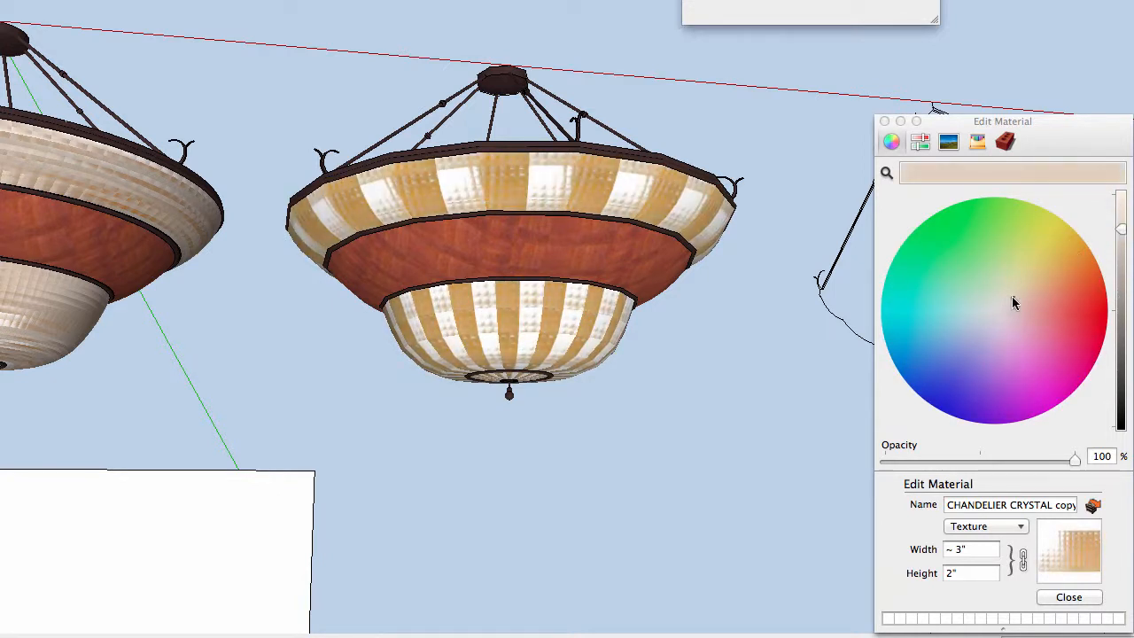
mouse_move(997, 310)
mouse_down()
mouse_move(1014, 307)
mouse_move(1008, 288)
mouse_move(990, 317)
mouse_move(999, 300)
mouse_move(1006, 307)
mouse_up()
drag(1121, 217, 1123, 209)
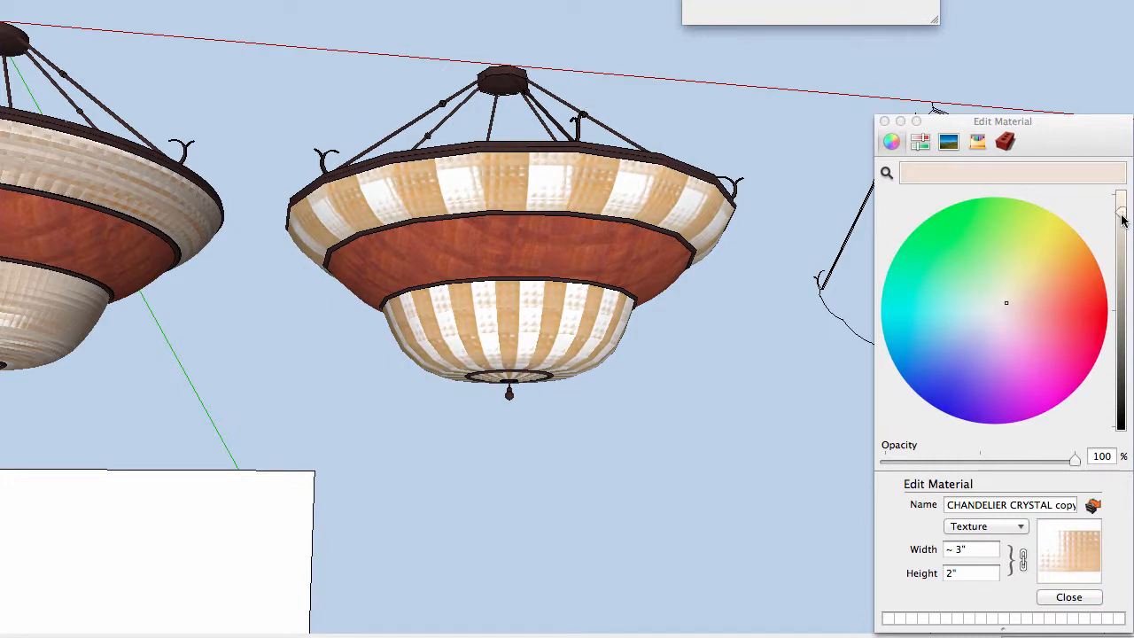
click(1069, 597)
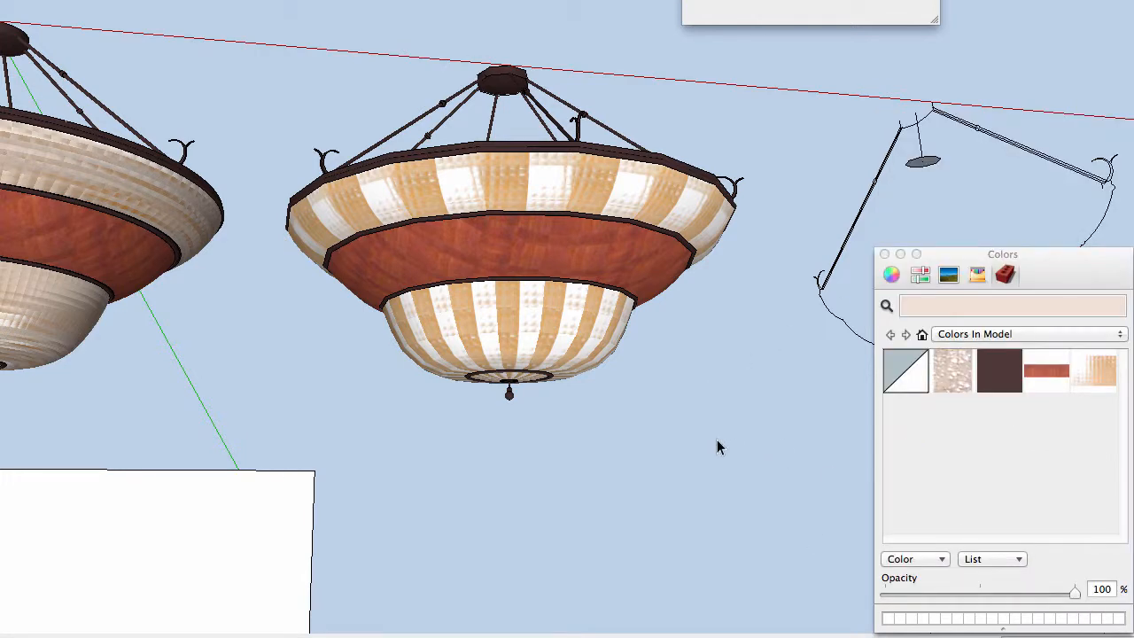
Compare the glass texture on the original and low-polygon lamps side by side, from the side and from below.
middle_drag(661, 413, 633, 390)
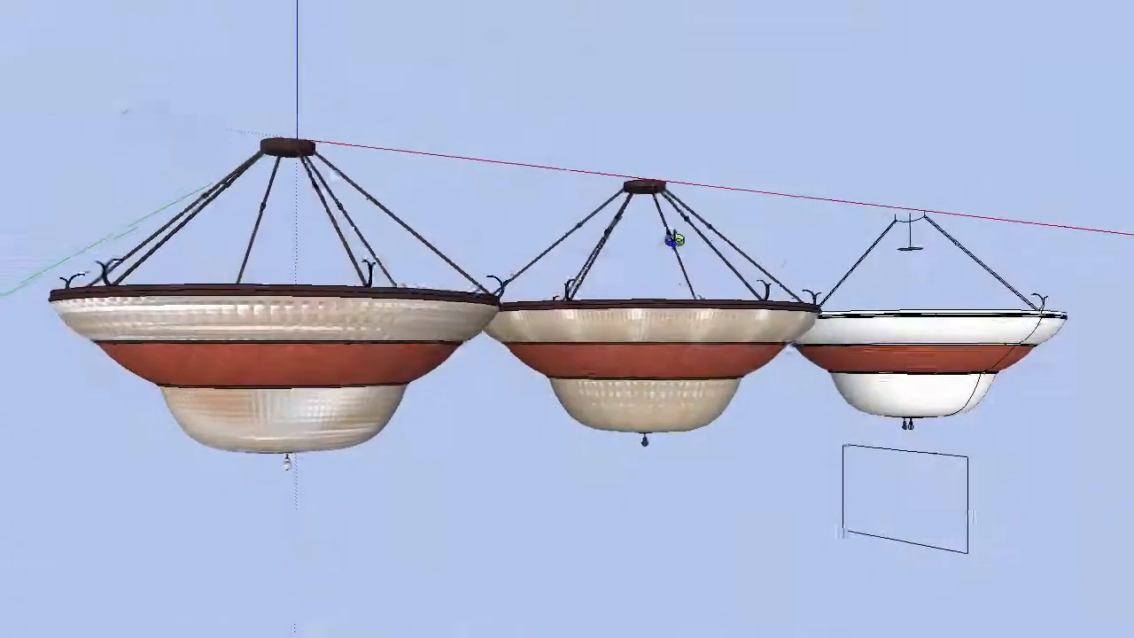
middle_drag(671, 240, 197, 248)
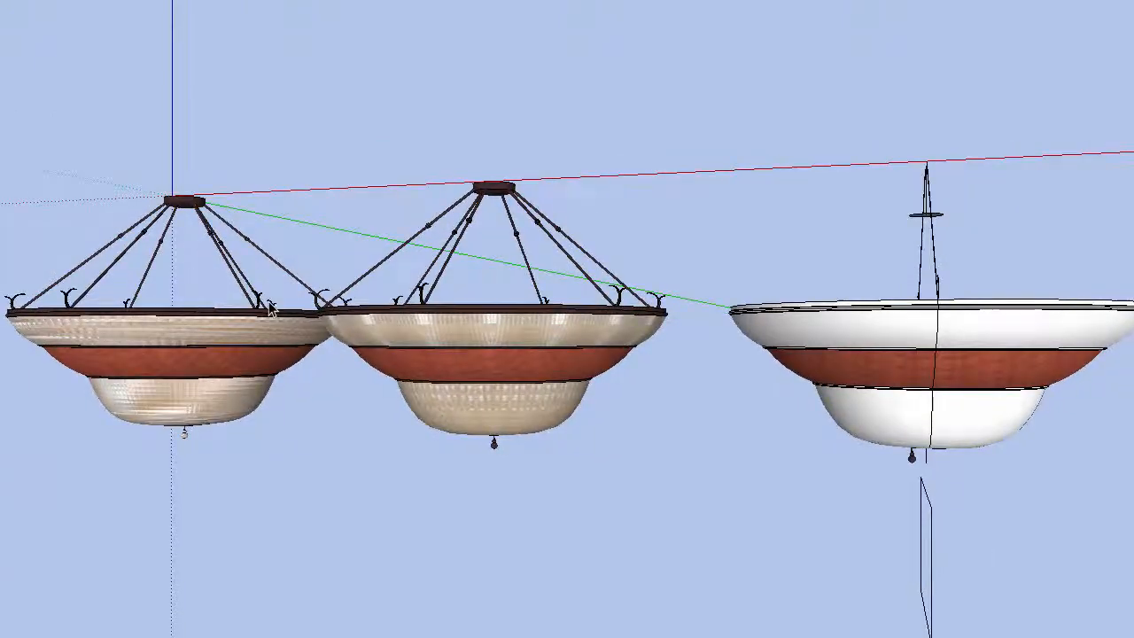
scroll(272, 306, up, 4)
scroll(399, 305, up, 3)
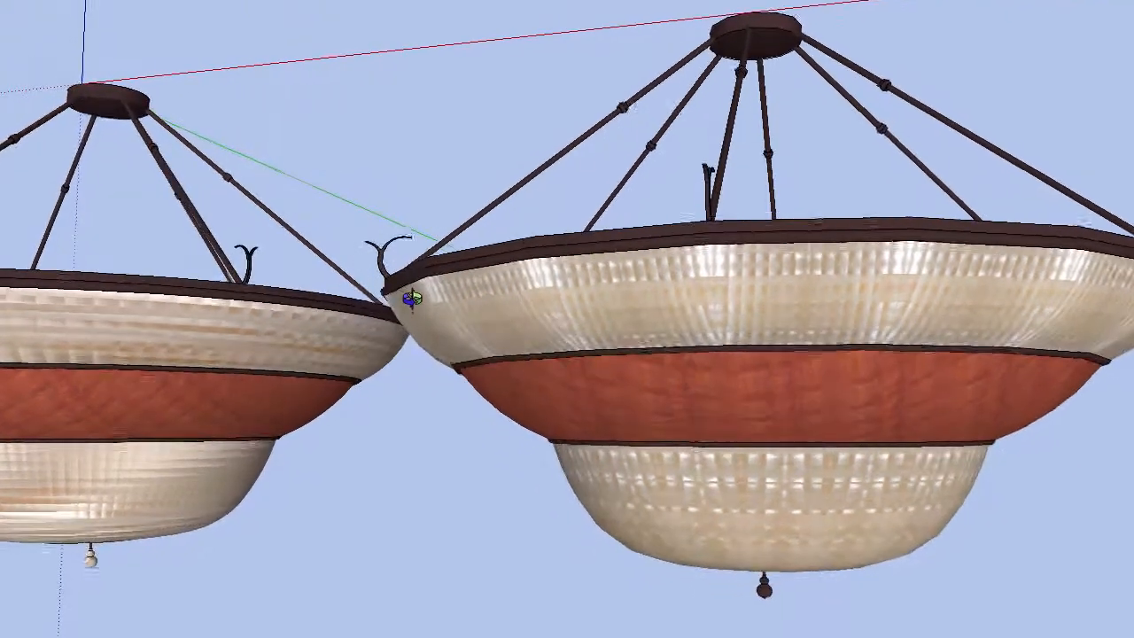
mouse_move(413, 299)
middle_down()
mouse_move(360, 212)
mouse_move(389, 243)
middle_up()
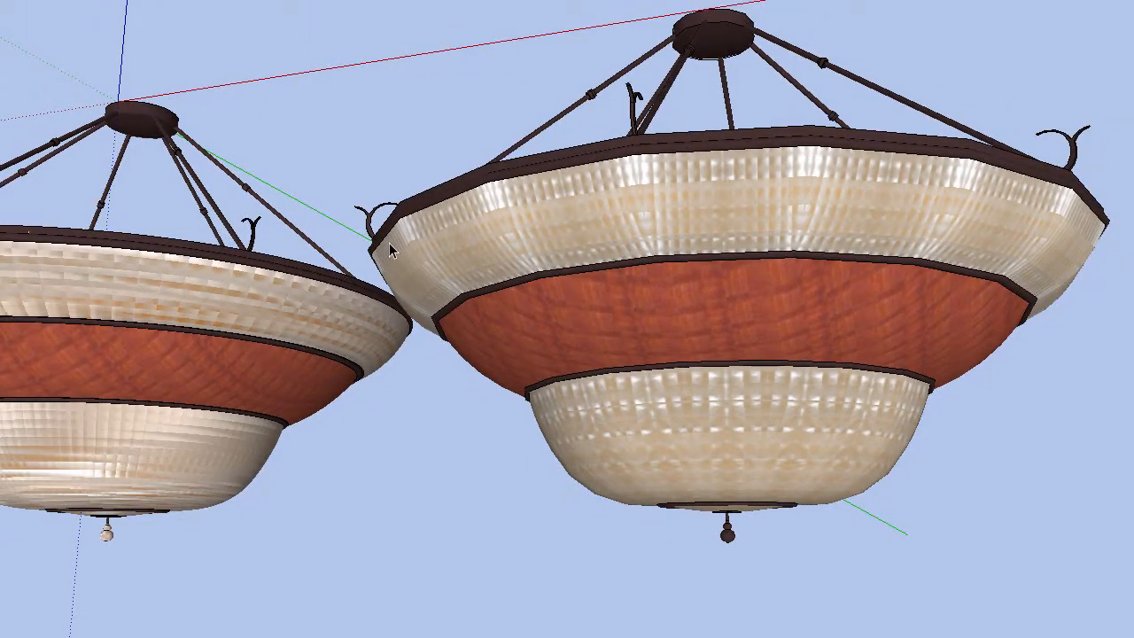